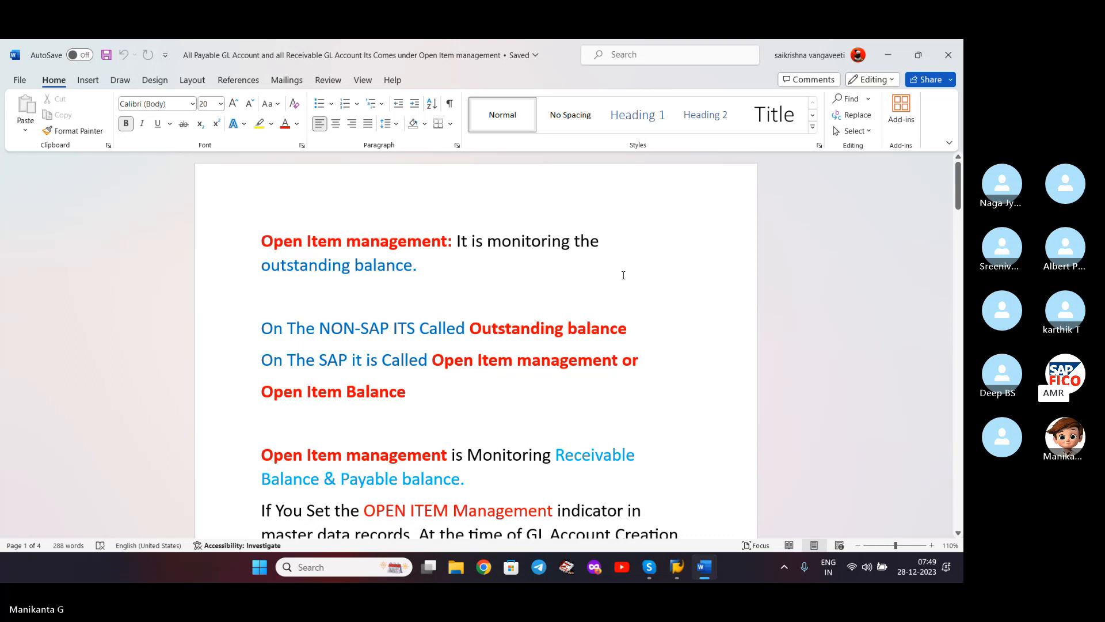
- Insert an underlined 'Month End Provisions:' heading above the first line, with a new line below it
{"action": "left_click", "coordinate": [430, 200]}
{"action": "key", "text": "Home"}
{"action": "key", "text": "Return"}
{"action": "key", "text": "Up"}
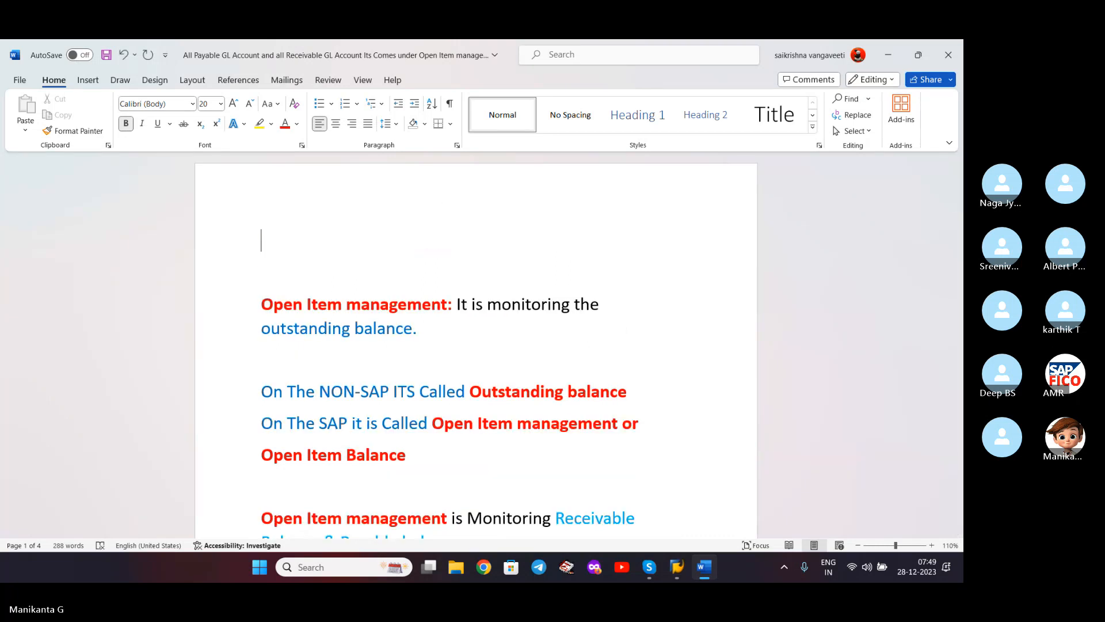
{"action": "type", "text": "Month End "}
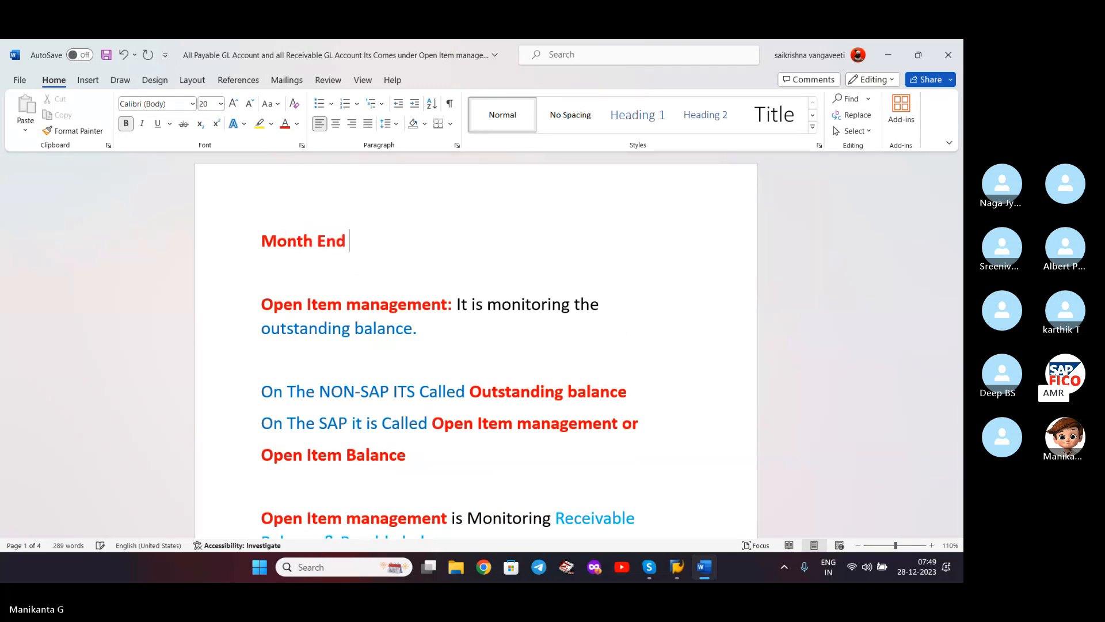
{"action": "type", "text": "Provisions"}
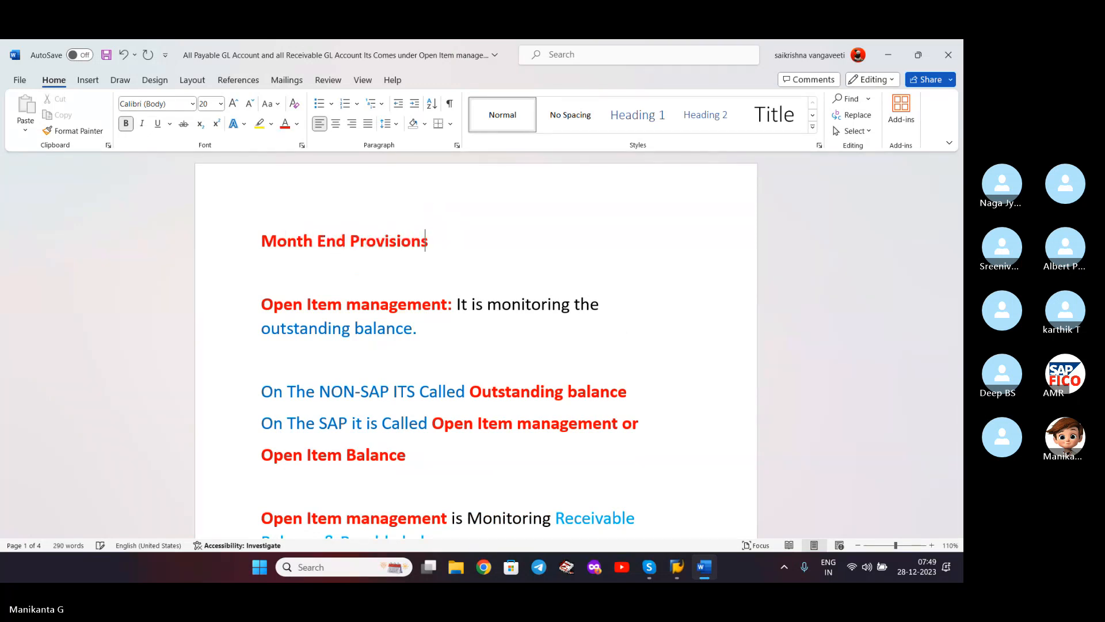
{"action": "key", "text": "ctrl+shift+Left"}
{"action": "key", "text": "ctrl+shift+Left"}
{"action": "key", "text": "ctrl+shift+Left"}
{"action": "key", "text": "ctrl+u"}
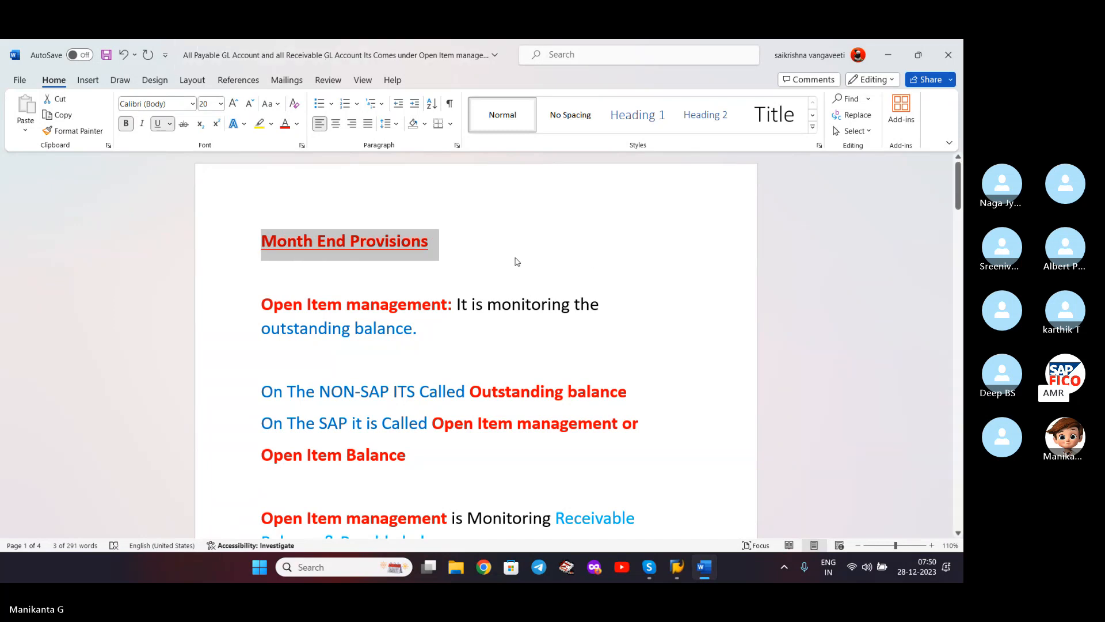
{"action": "left_click", "coordinate": [493, 248]}
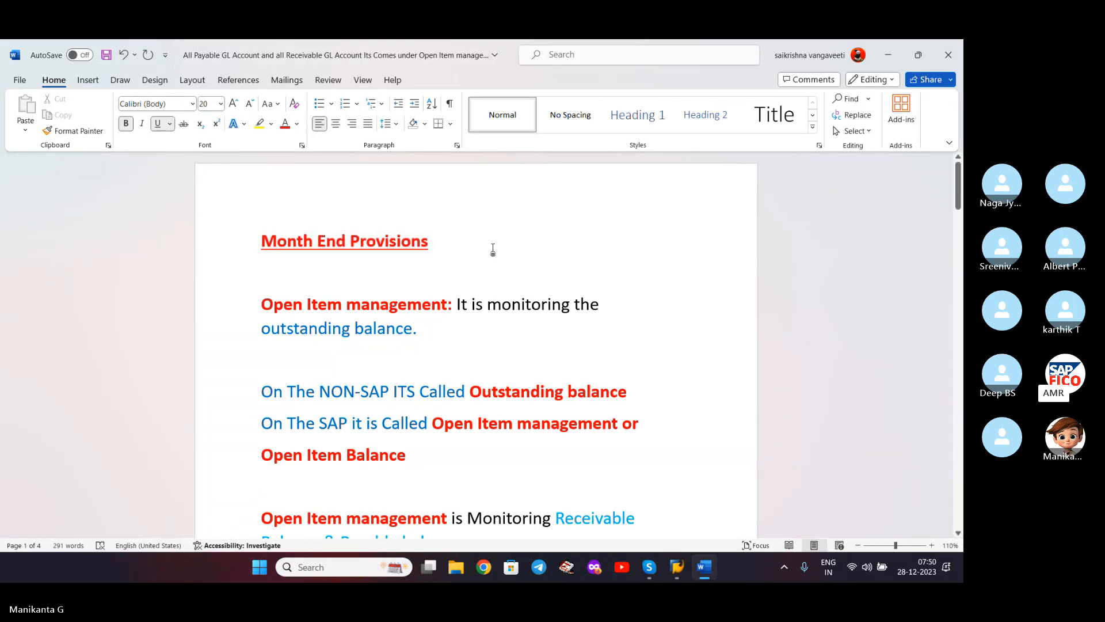
{"action": "key", "text": "Delete"}
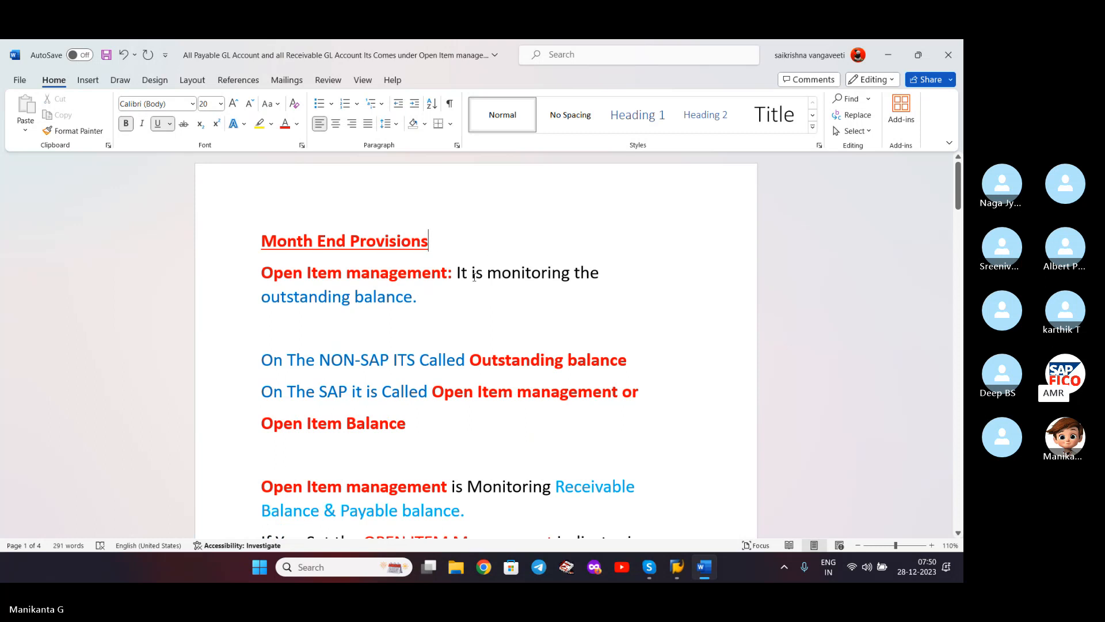
{"action": "type", "text": ":"}
{"action": "key", "text": "Return"}
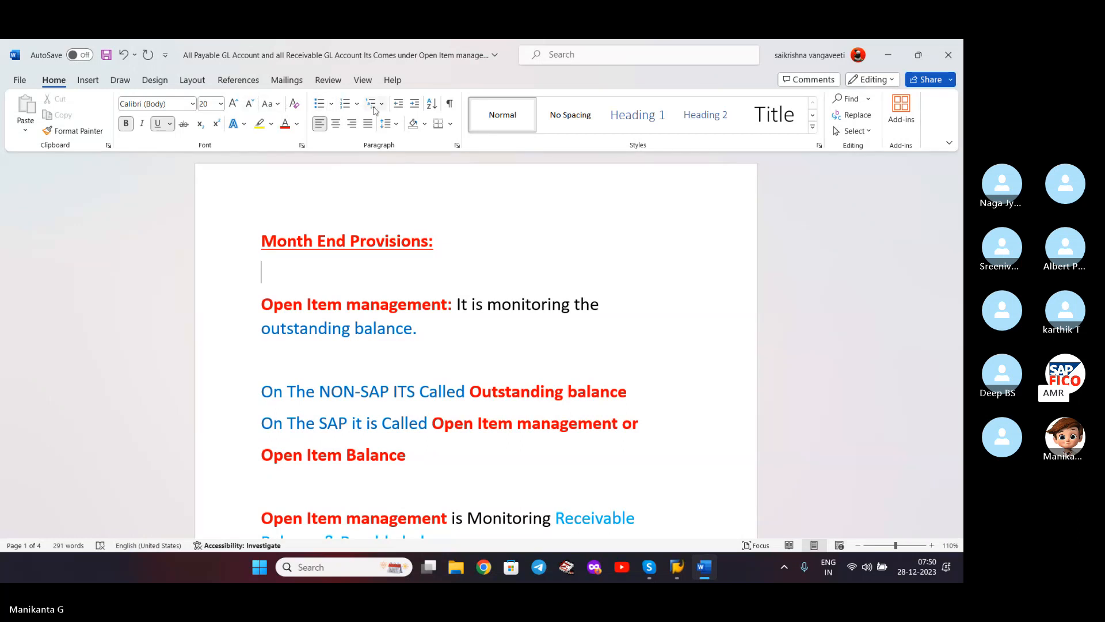
- Start a numbered list with item 1 'Open Item Management', fixing its typing mistakes
{"action": "left_click", "coordinate": [345, 104]}
{"action": "type", "text": "Open "}
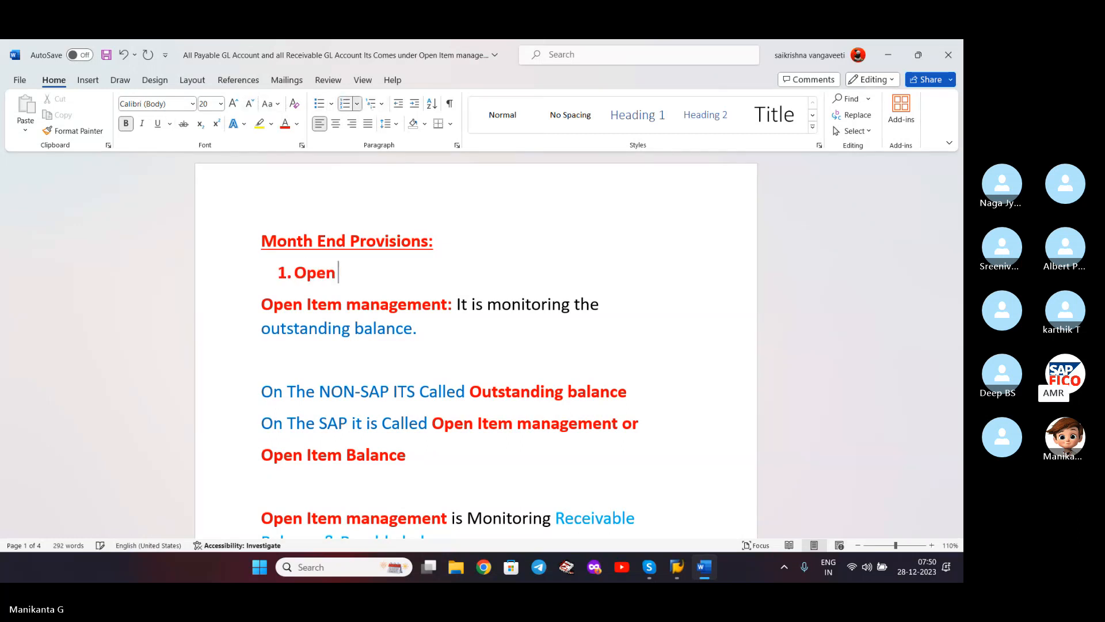
{"action": "type", "text": "Item MN"}
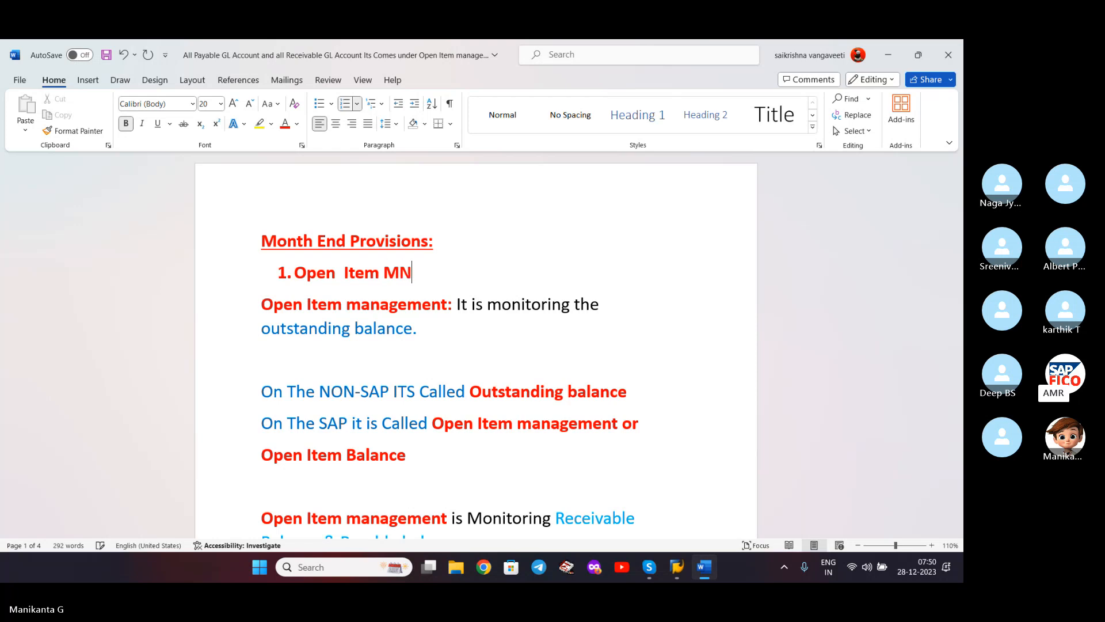
{"action": "key", "text": "BackSpace"}
{"action": "type", "text": "anagem"}
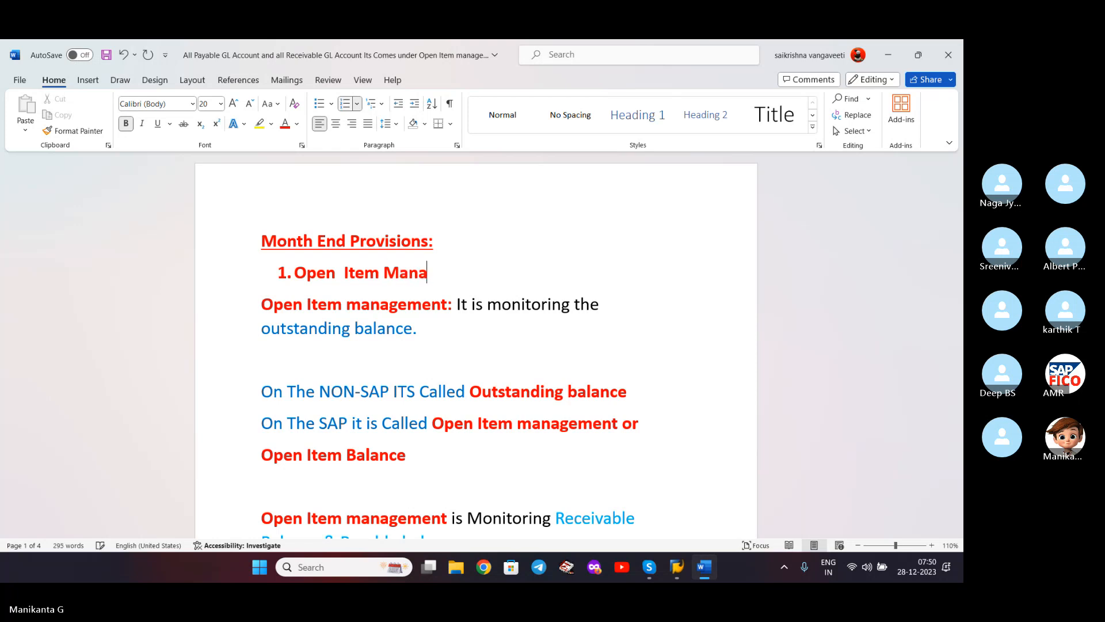
{"action": "key", "text": "BackSpace"}
{"action": "key", "text": "BackSpace"}
{"action": "type", "text": "ment"}
{"action": "key", "text": "Left"}
{"action": "key", "text": "Left"}
{"action": "key", "text": "Left"}
{"action": "key", "text": "Left"}
{"action": "key", "text": "Down"}
{"action": "key", "text": "Up"}
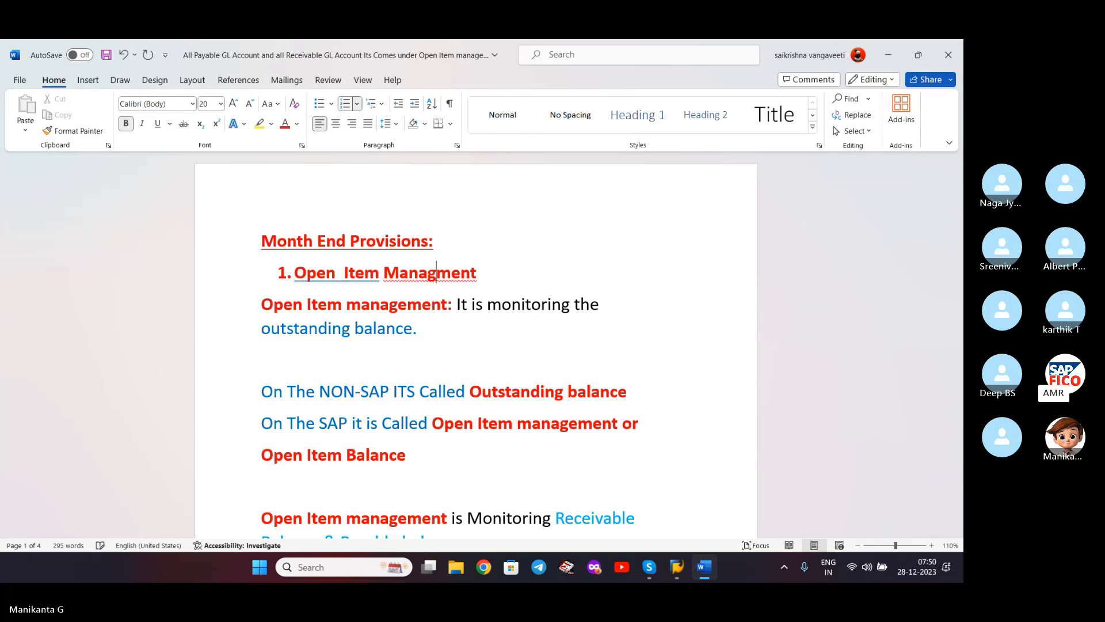
{"action": "type", "text": "e"}
{"action": "key", "text": "End"}
{"action": "key", "text": "Return"}
- Add item 2 'Accrual Deferral Management', correcting 'Defferal' with the spelling suggestion
{"action": "type", "text": "Accrual"}
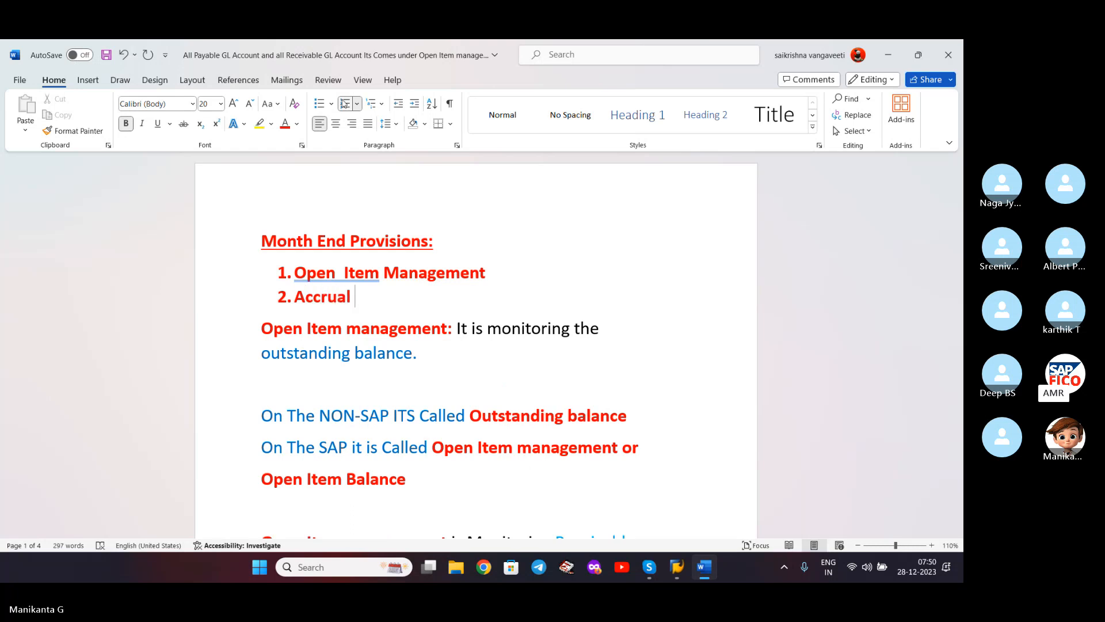
{"action": "key", "text": "Up"}
{"action": "key", "text": "Left"}
{"action": "key", "text": "Left"}
{"action": "key", "text": "BackSpace"}
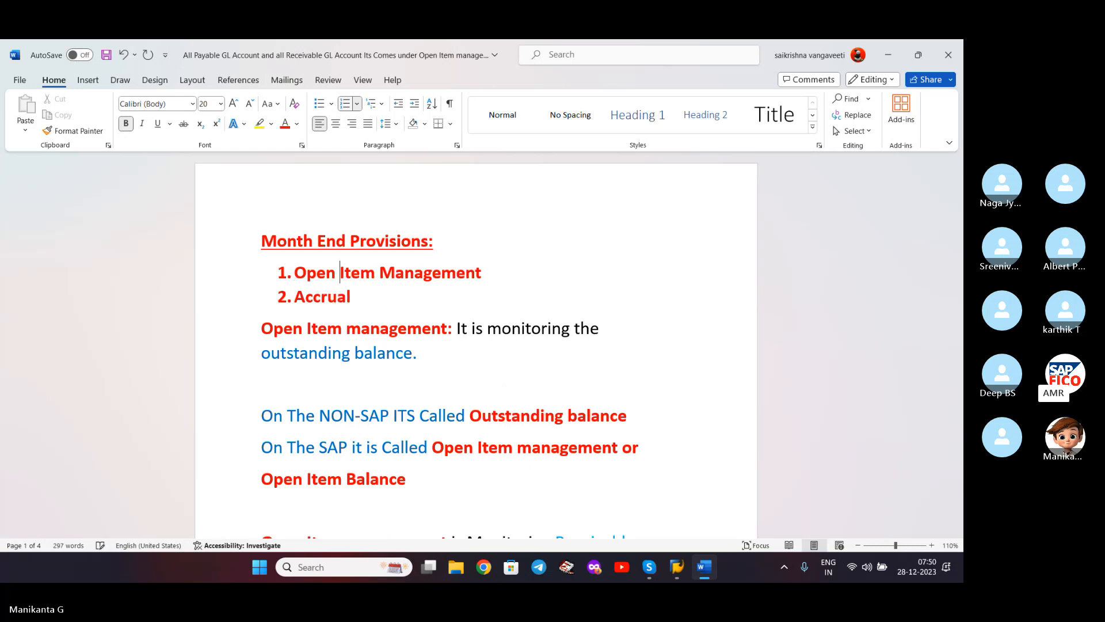
{"action": "key", "text": "Down"}
{"action": "type", "text": "Defferal"}
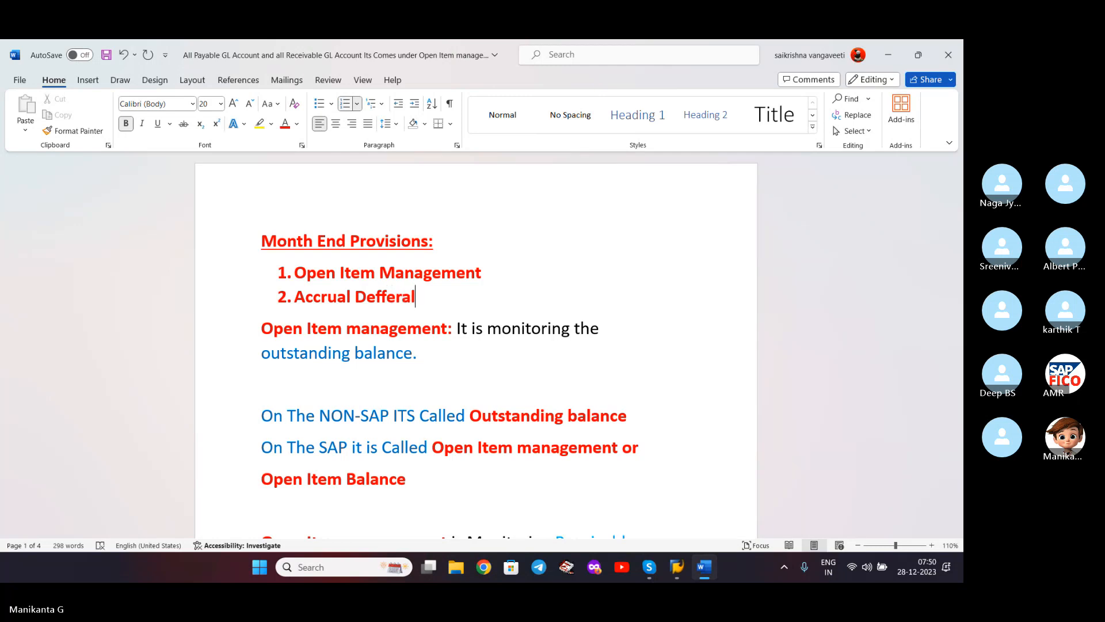
{"action": "type", "text": " Man"}
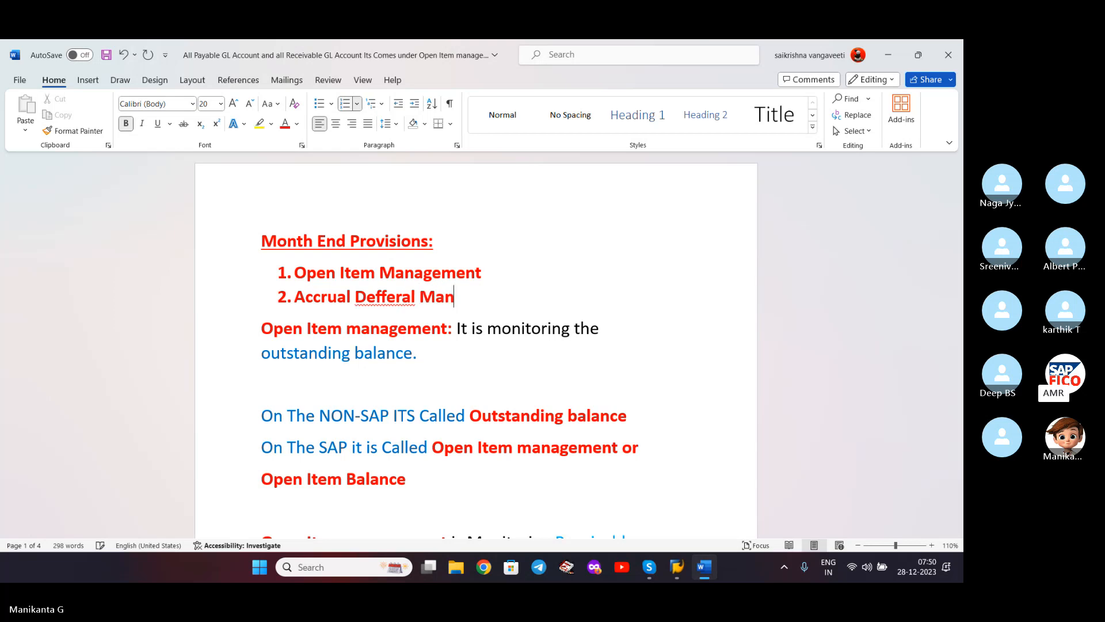
{"action": "type", "text": "agement"}
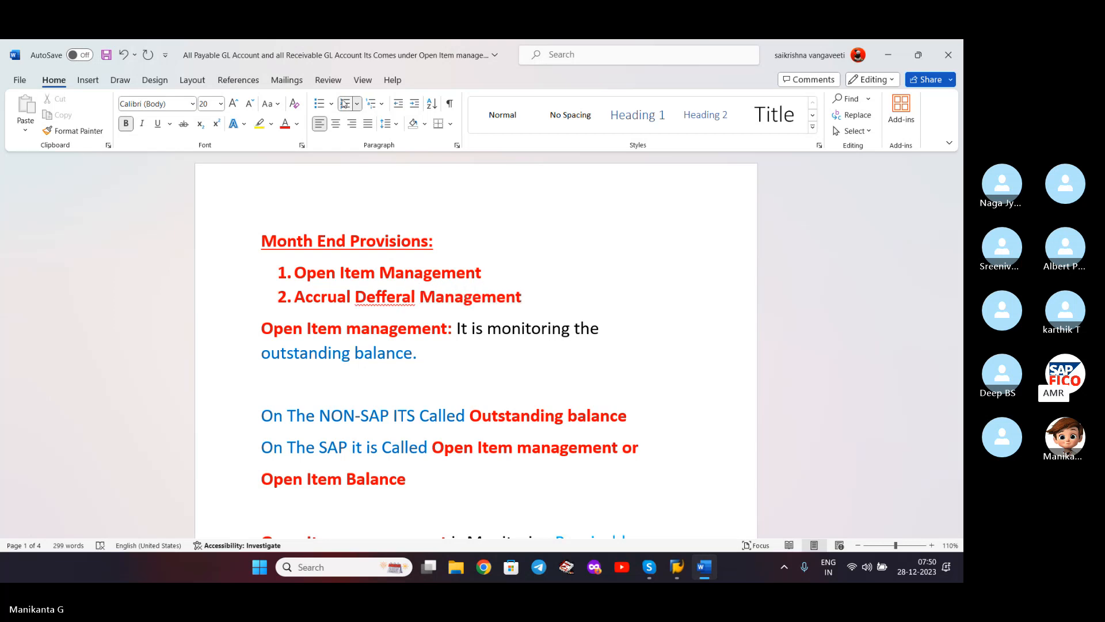
{"action": "key", "text": "ctrl+Left"}
{"action": "key", "text": "ctrl+Left"}
{"action": "key", "text": "ctrl+Left"}
{"action": "key", "text": "ctrl+Right"}
{"action": "key", "text": "ctrl+shift+Right"}
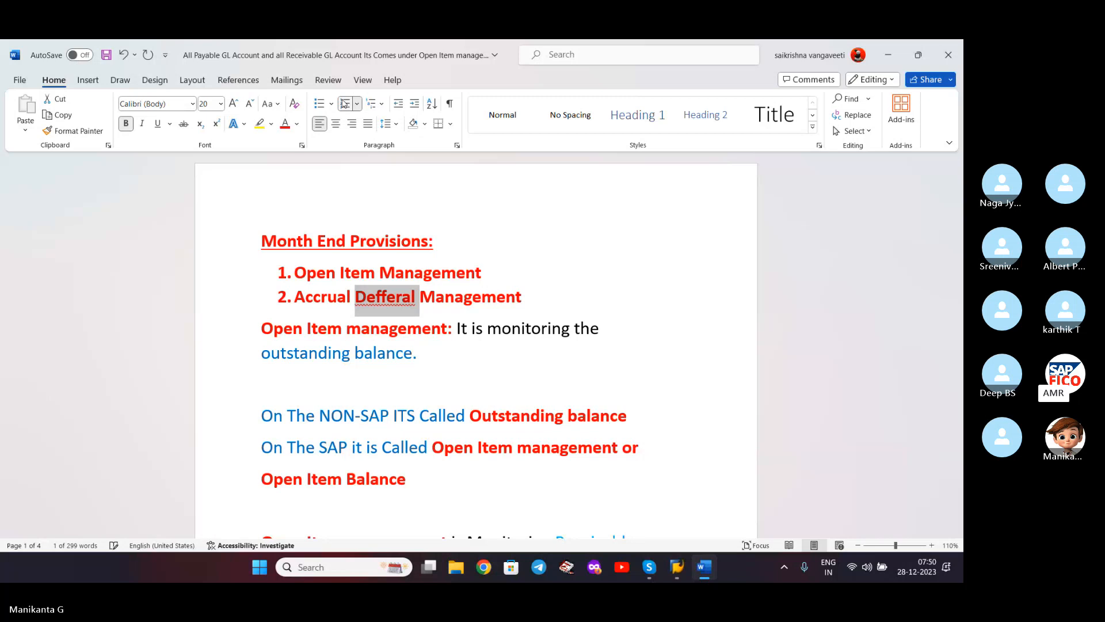
{"action": "right_click", "coordinate": [386, 294]}
{"action": "left_click", "coordinate": [375, 49]}
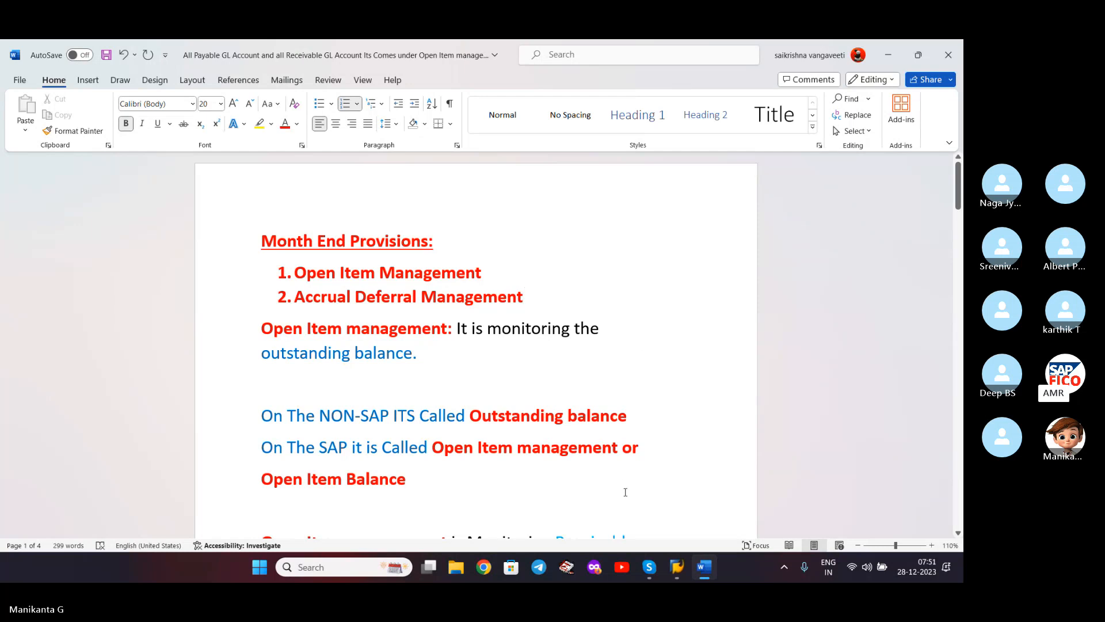
{"action": "mouse_move", "coordinate": [657, 569]}
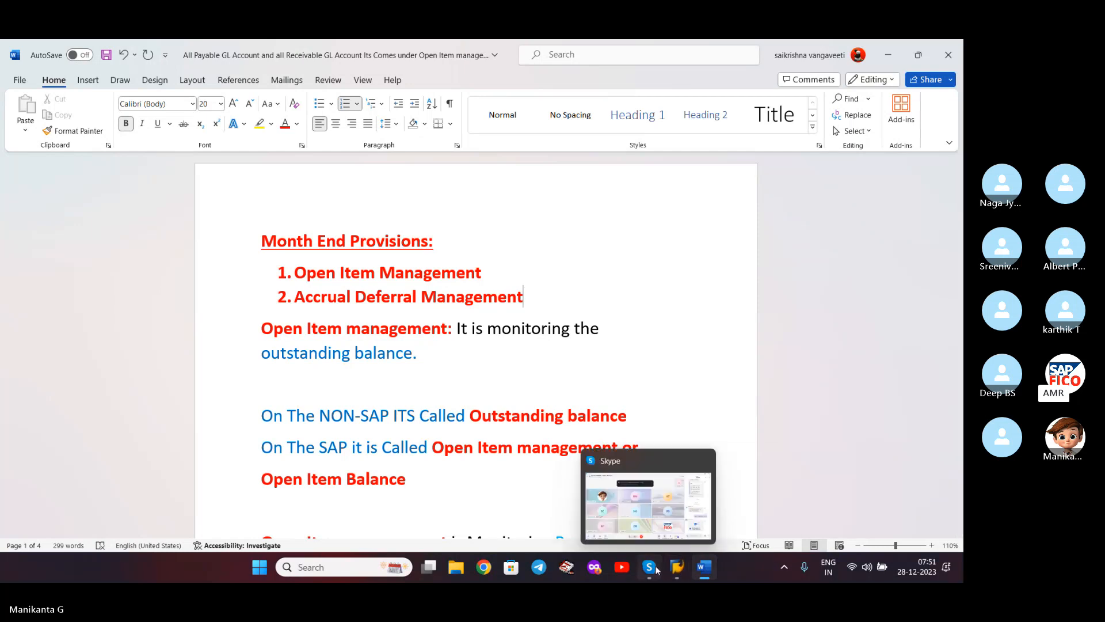
{"action": "left_click", "coordinate": [785, 503]}
{"action": "left_click", "coordinate": [578, 300]}
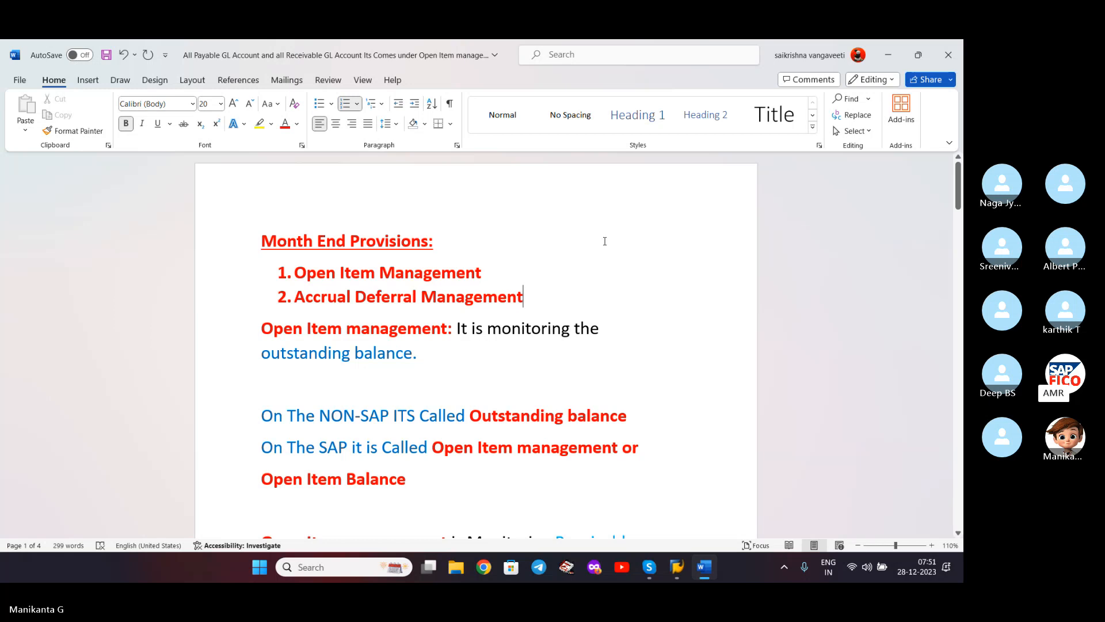
- Type 'Ex: Receivables, Payables' on the blank line under 'outstanding balance.', followed by one blank line
{"action": "left_click", "coordinate": [438, 375]}
{"action": "type", "text": "E"}
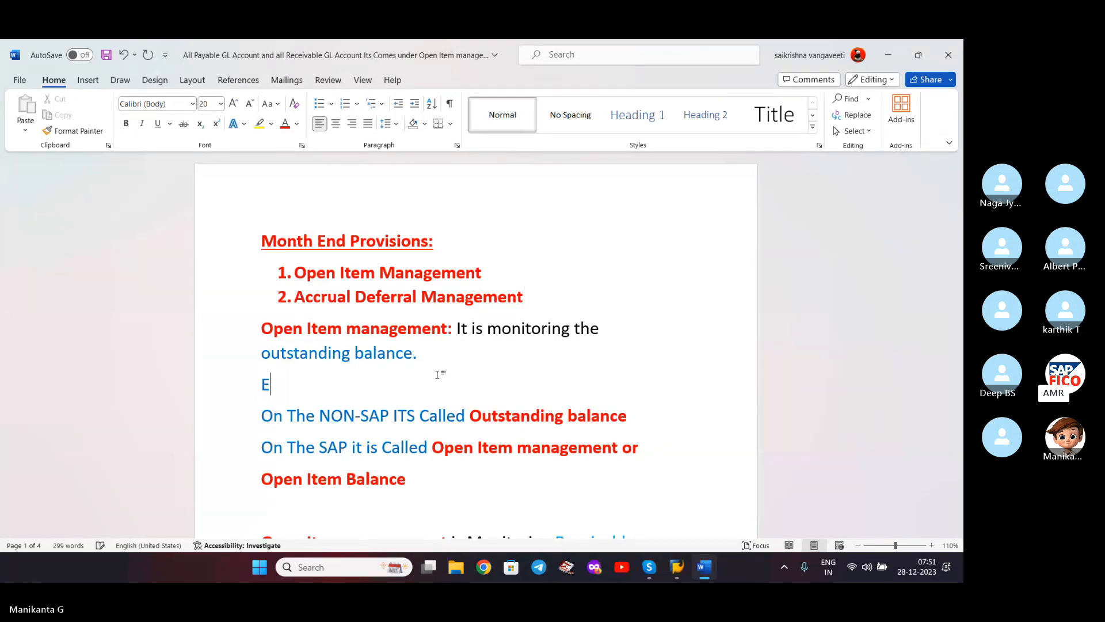
{"action": "type", "text": "x: Receivables"}
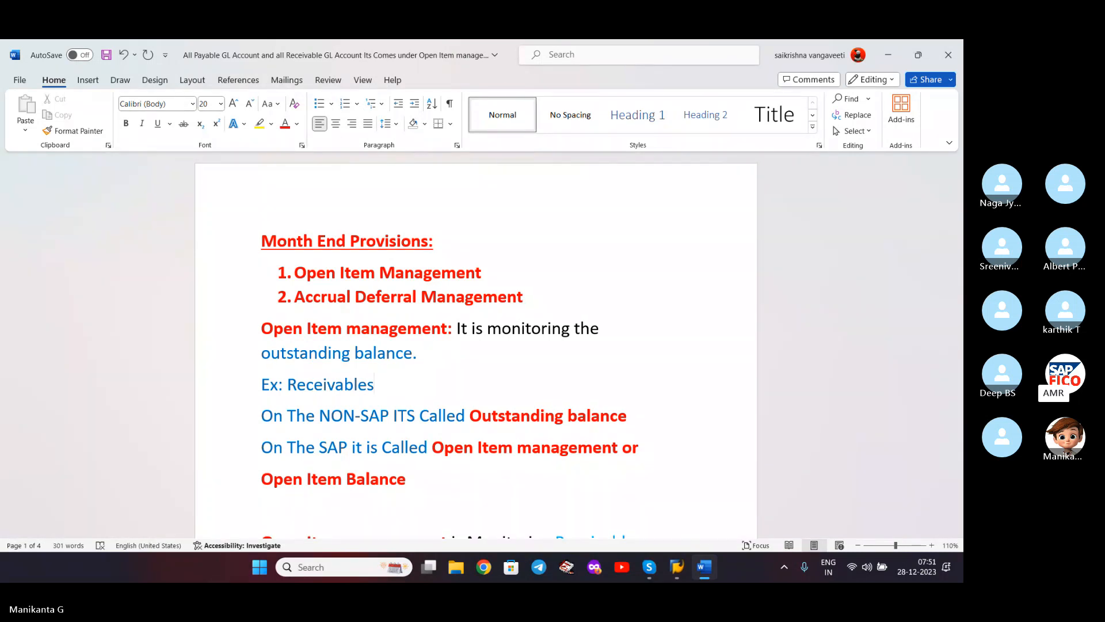
{"action": "type", "text": ", Payables"}
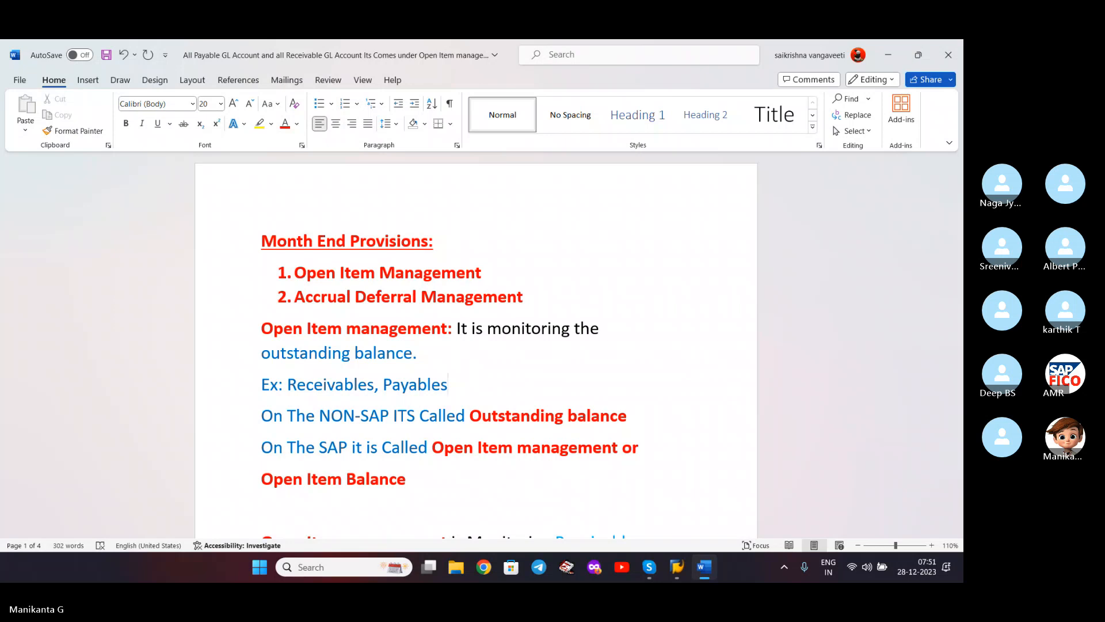
{"action": "key", "text": "Return"}
{"action": "key", "text": "Return"}
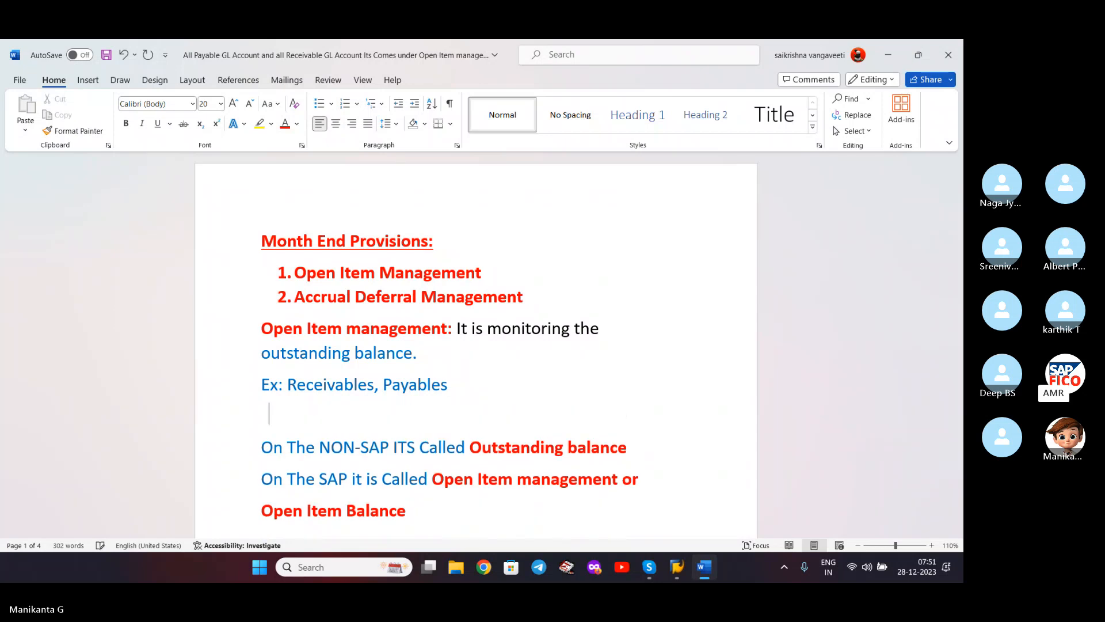
{"action": "key", "text": "BackSpace"}
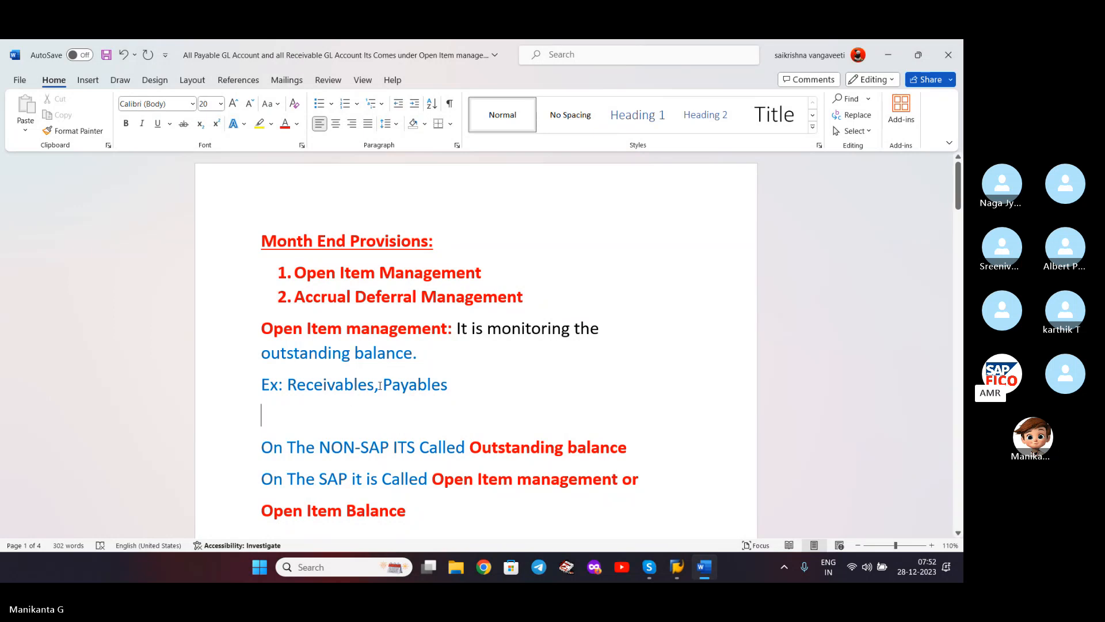
{"action": "left_click", "coordinate": [467, 386]}
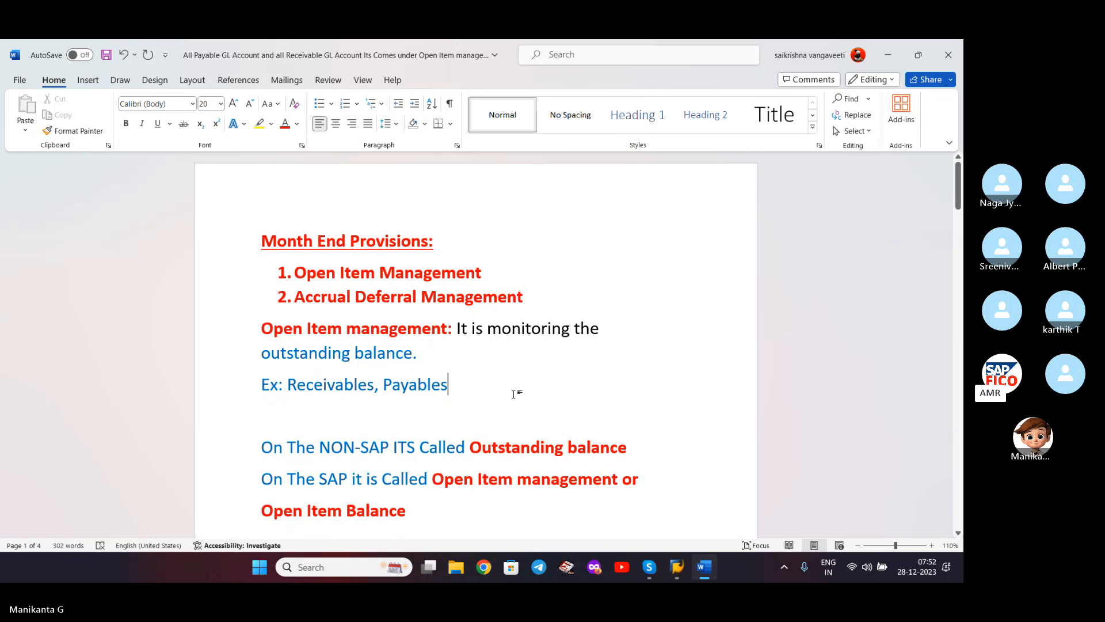
{"action": "scroll", "coordinate": [514, 394], "scroll_direction": "down", "scroll_amount": 2}
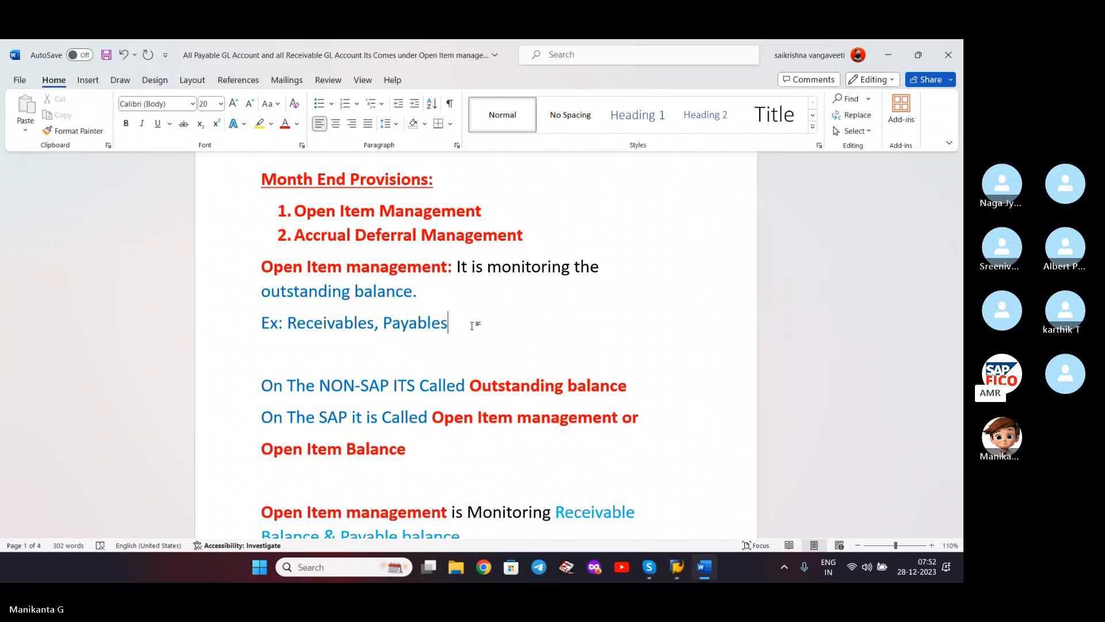
{"action": "scroll", "coordinate": [356, 356], "scroll_direction": "down", "scroll_amount": 1}
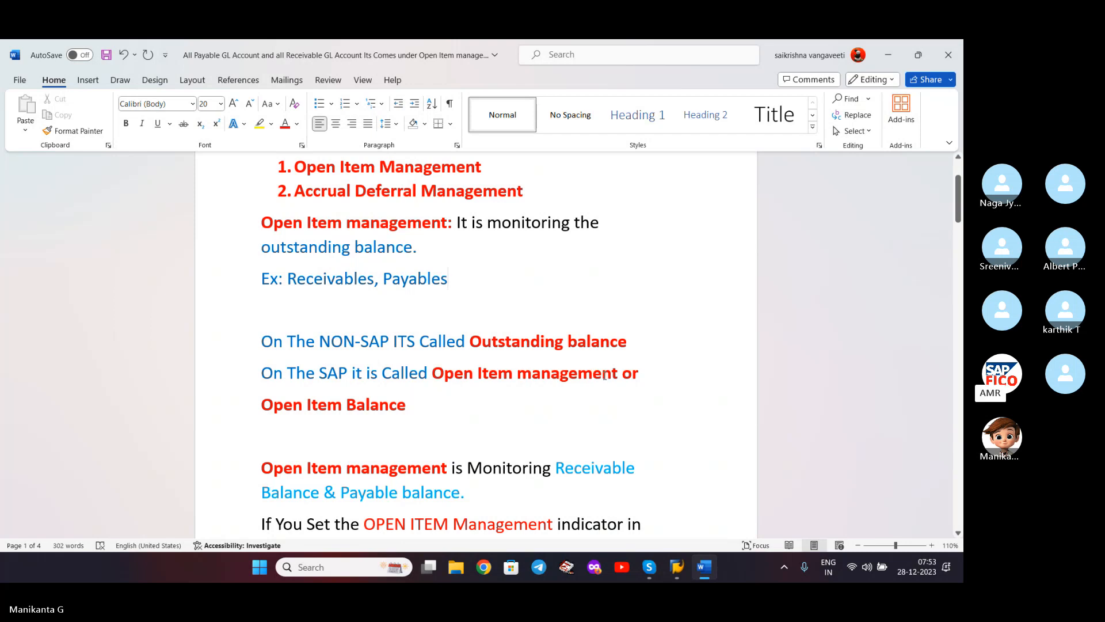
{"action": "scroll", "coordinate": [499, 401], "scroll_direction": "down", "scroll_amount": 5}
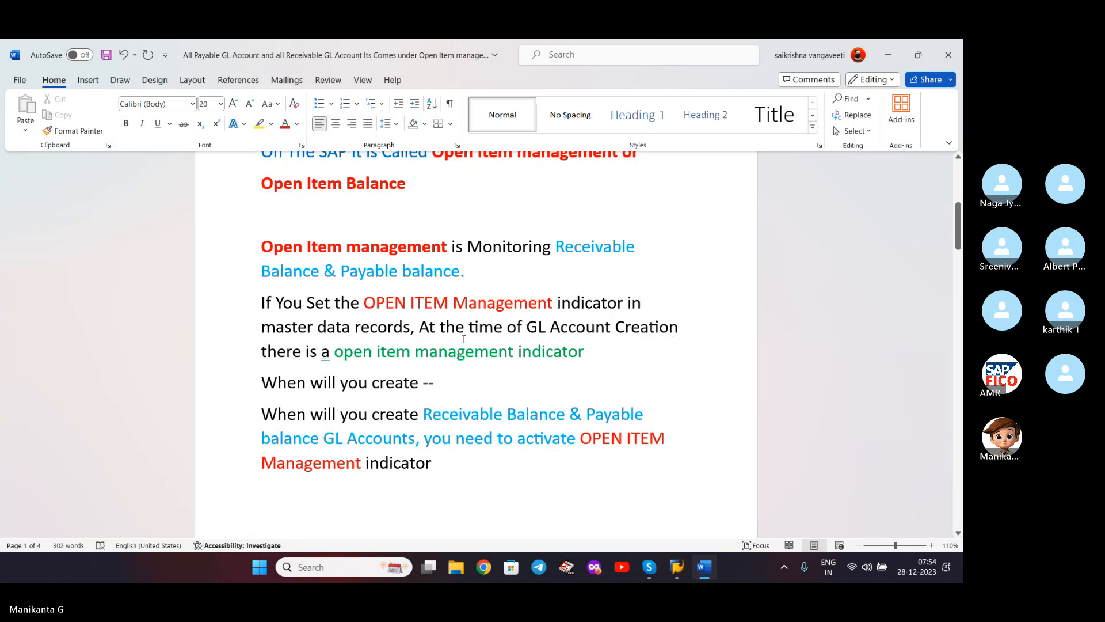
- Change 'a open item management indicator' to 'an open item management indicator'
{"action": "left_click", "coordinate": [331, 351]}
{"action": "type", "text": "n"}
{"action": "left_click", "coordinate": [616, 356]}
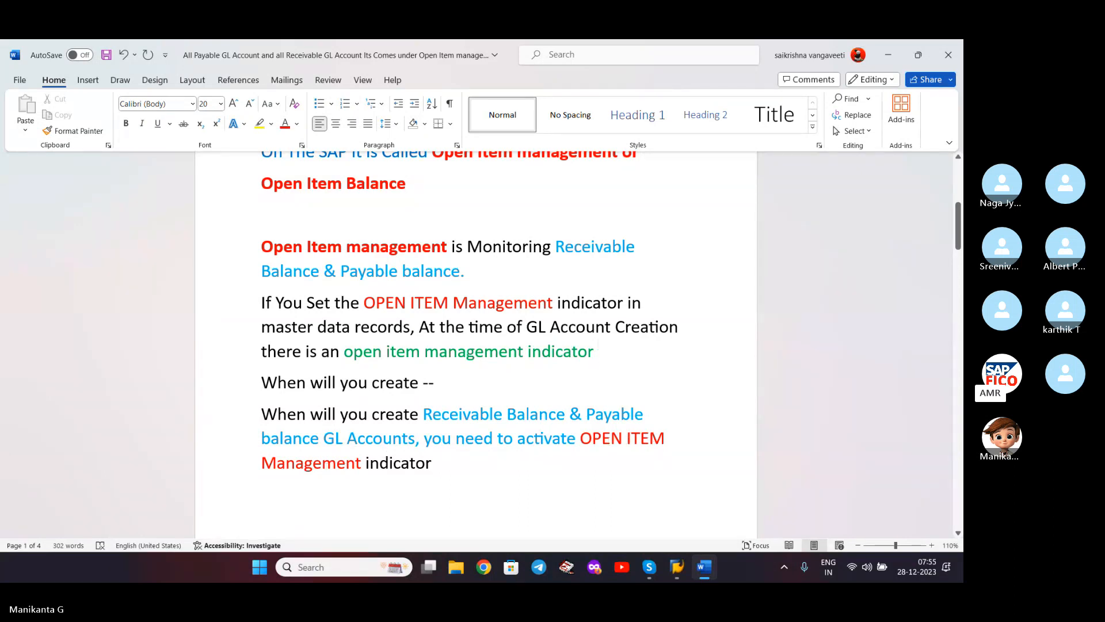
{"action": "left_click", "coordinate": [443, 463]}
{"action": "scroll", "coordinate": [459, 459], "scroll_direction": "down", "scroll_amount": 2}
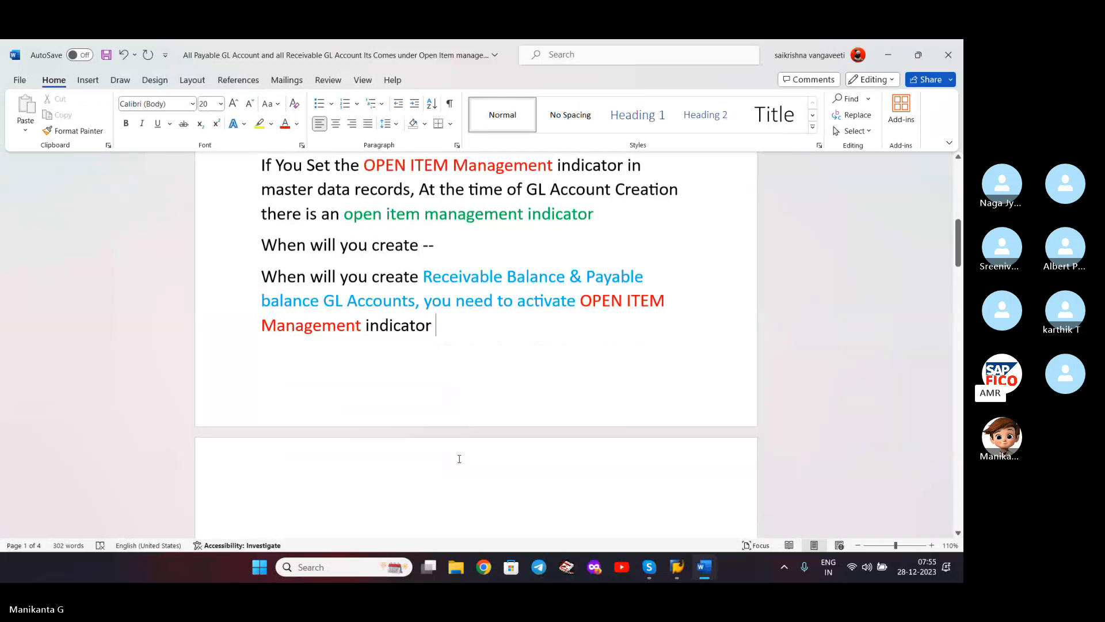
{"action": "scroll", "coordinate": [481, 353], "scroll_direction": "down", "scroll_amount": 3}
{"action": "scroll", "coordinate": [481, 352], "scroll_direction": "down", "scroll_amount": 4}
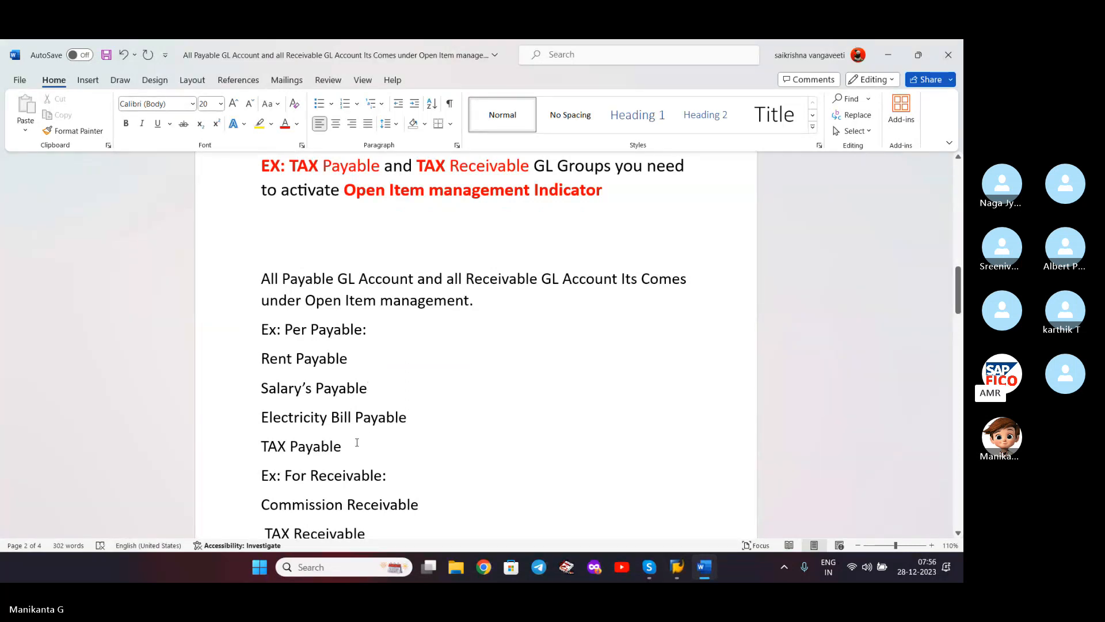
{"action": "scroll", "coordinate": [345, 447], "scroll_direction": "down", "scroll_amount": 3}
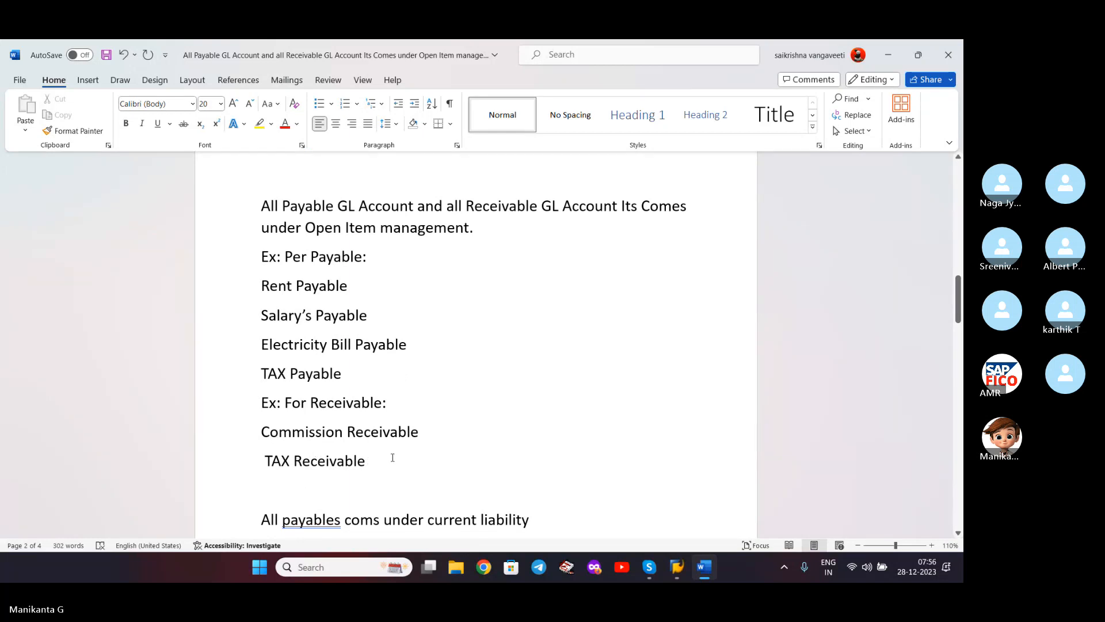
{"action": "scroll", "coordinate": [391, 458], "scroll_direction": "down", "scroll_amount": 3}
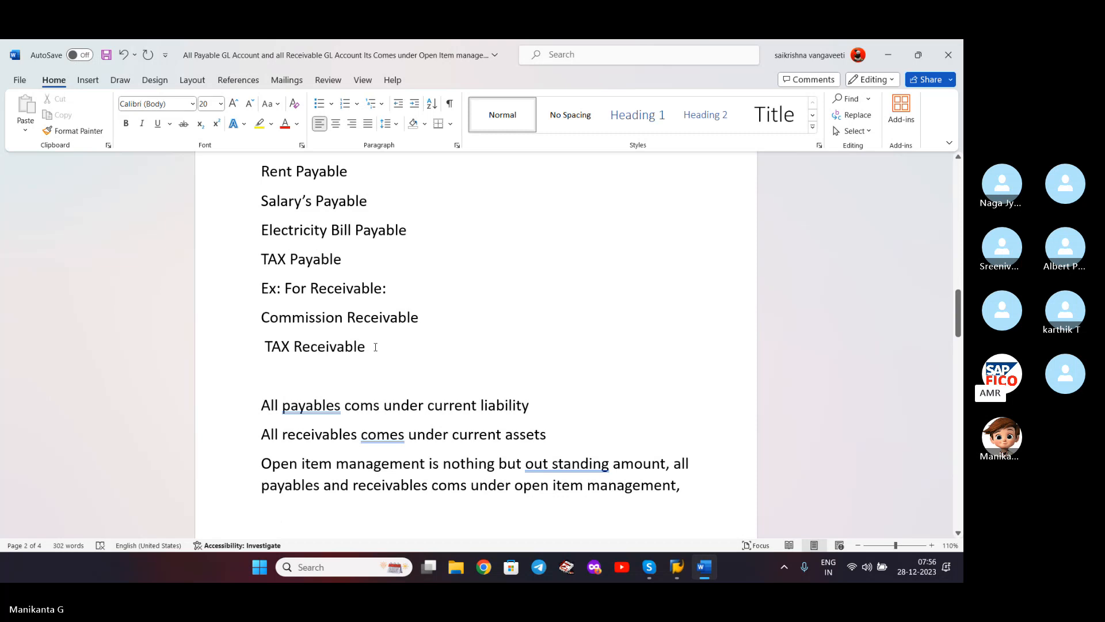
{"action": "scroll", "coordinate": [374, 345], "scroll_direction": "up", "scroll_amount": 4}
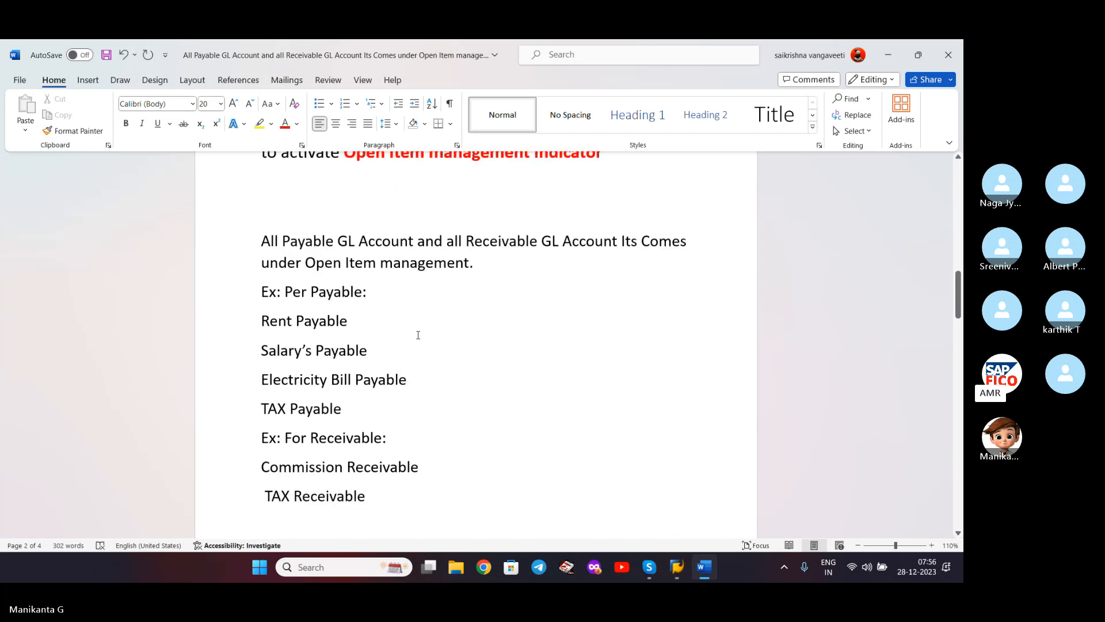
{"action": "scroll", "coordinate": [418, 335], "scroll_direction": "down", "scroll_amount": 4}
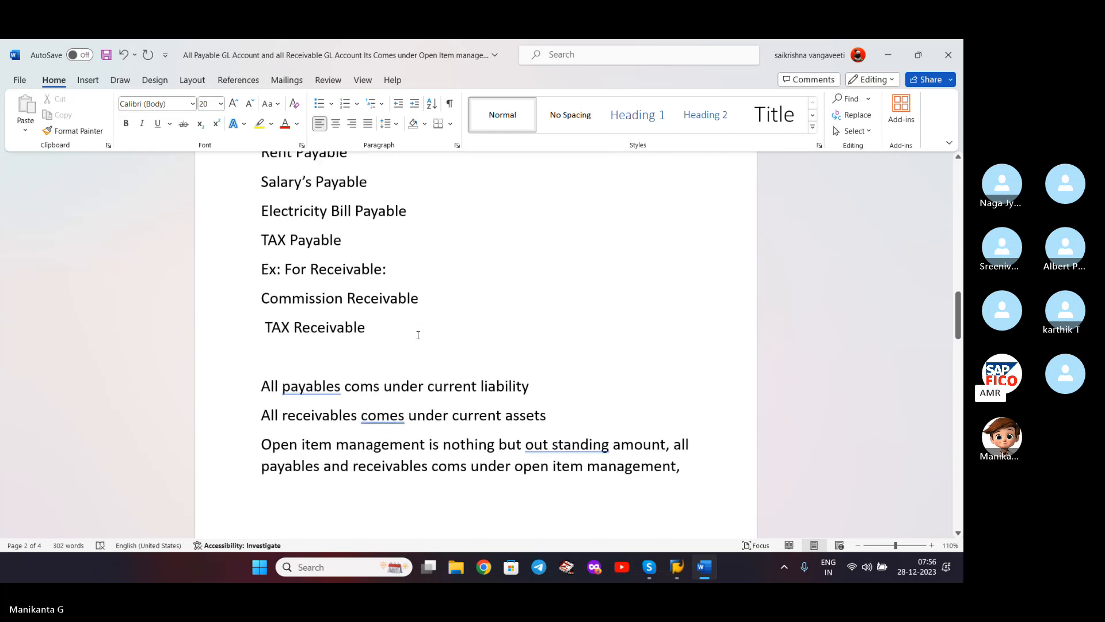
{"action": "scroll", "coordinate": [418, 335], "scroll_direction": "up", "scroll_amount": 2}
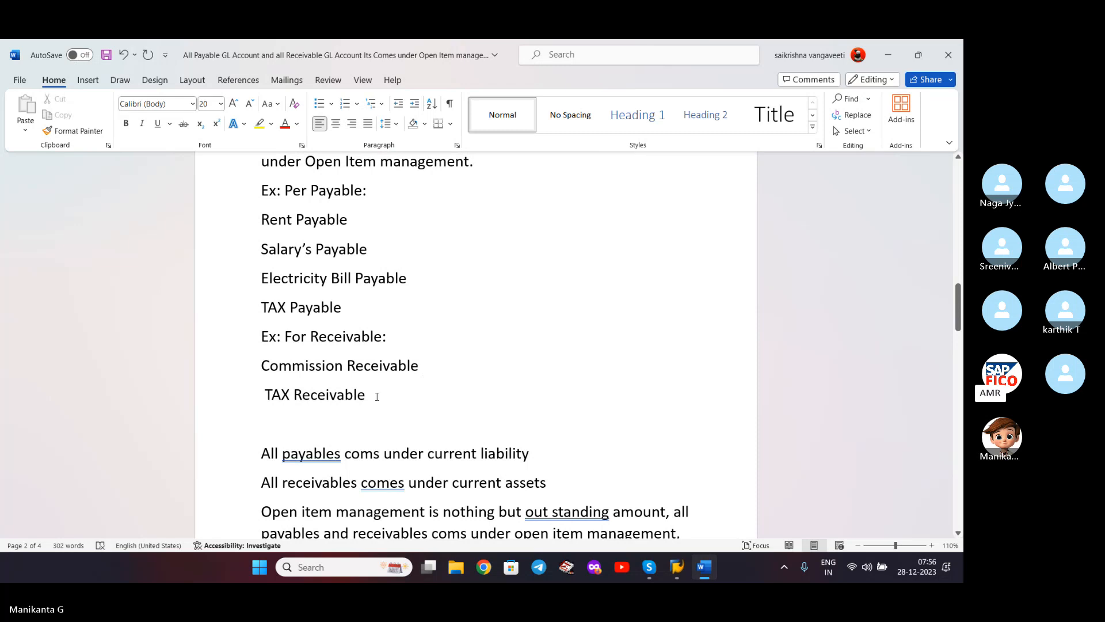
{"action": "scroll", "coordinate": [377, 396], "scroll_direction": "down", "scroll_amount": 5}
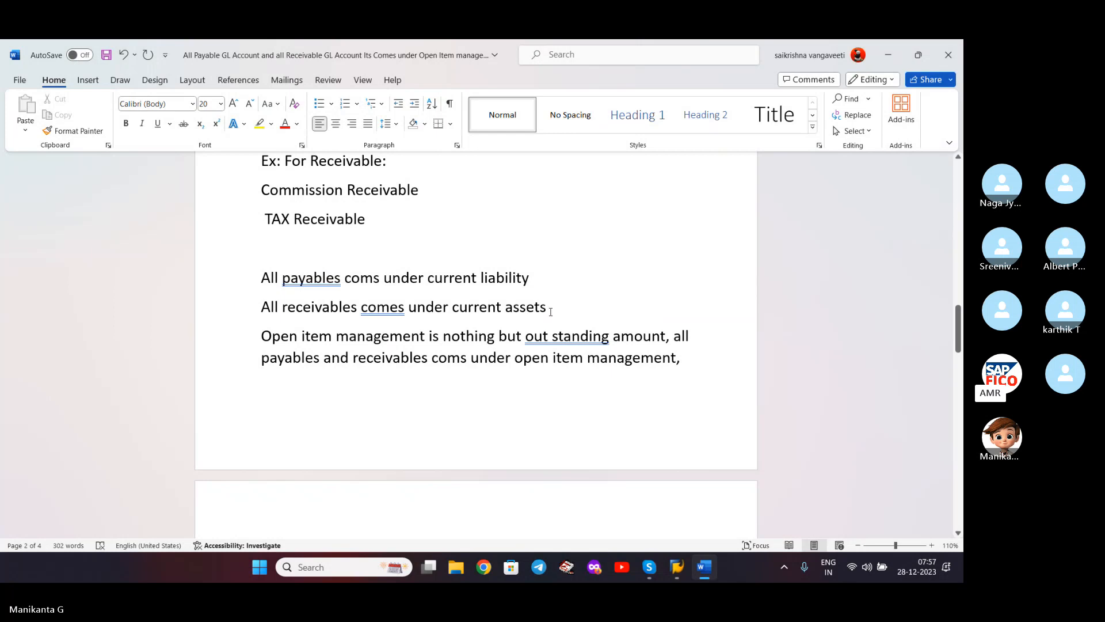
- Remove the space in 'out standing' so it reads 'outstanding', then move down to page 3
{"action": "left_click", "coordinate": [551, 336]}
{"action": "key", "text": "BackSpace"}
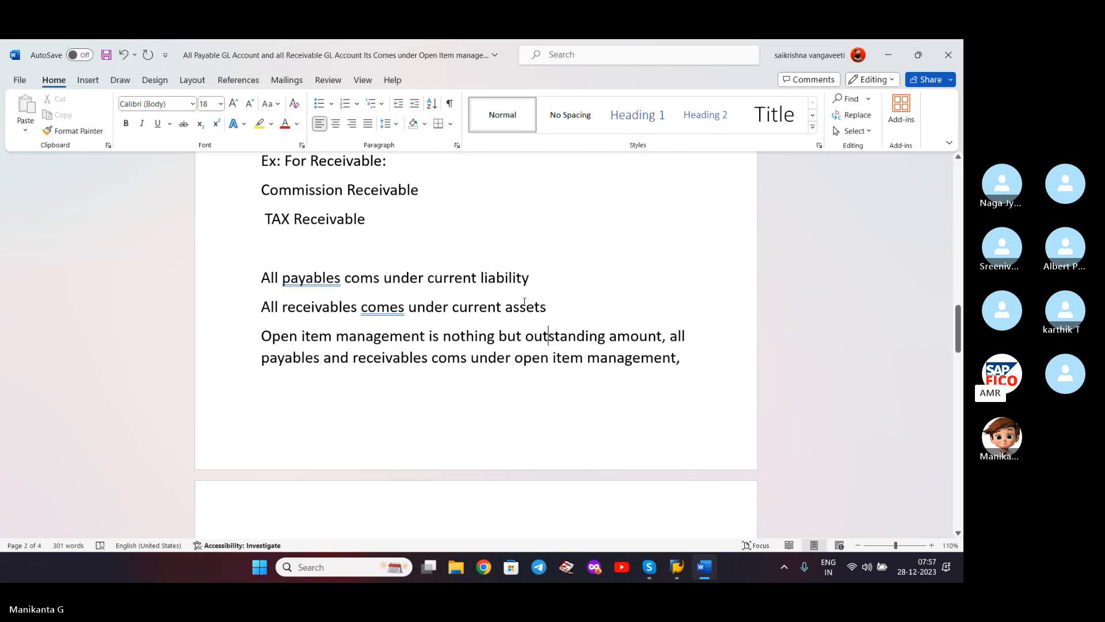
{"action": "left_click", "coordinate": [610, 295]}
{"action": "scroll", "coordinate": [605, 360], "scroll_direction": "down", "scroll_amount": 5}
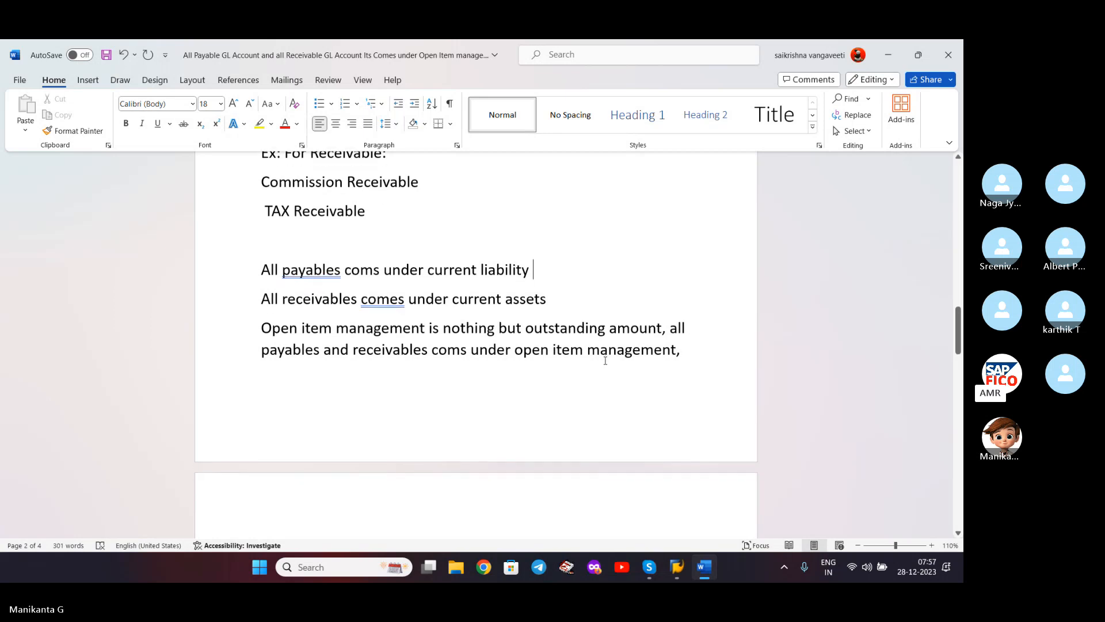
{"action": "scroll", "coordinate": [605, 361], "scroll_direction": "down", "scroll_amount": 3}
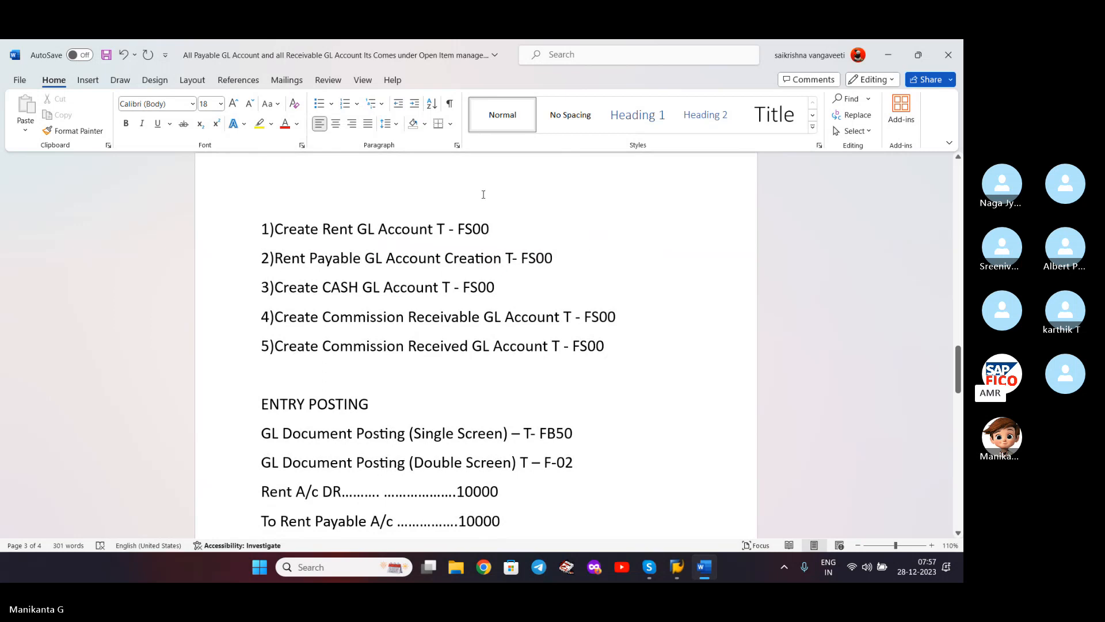
- Insert a bold, red, underlined 'Configuration:' heading above the five FS00 tasks
{"action": "left_click", "coordinate": [333, 200]}
{"action": "key", "text": "Return"}
{"action": "key", "text": "Up"}
{"action": "type", "text": "C"}
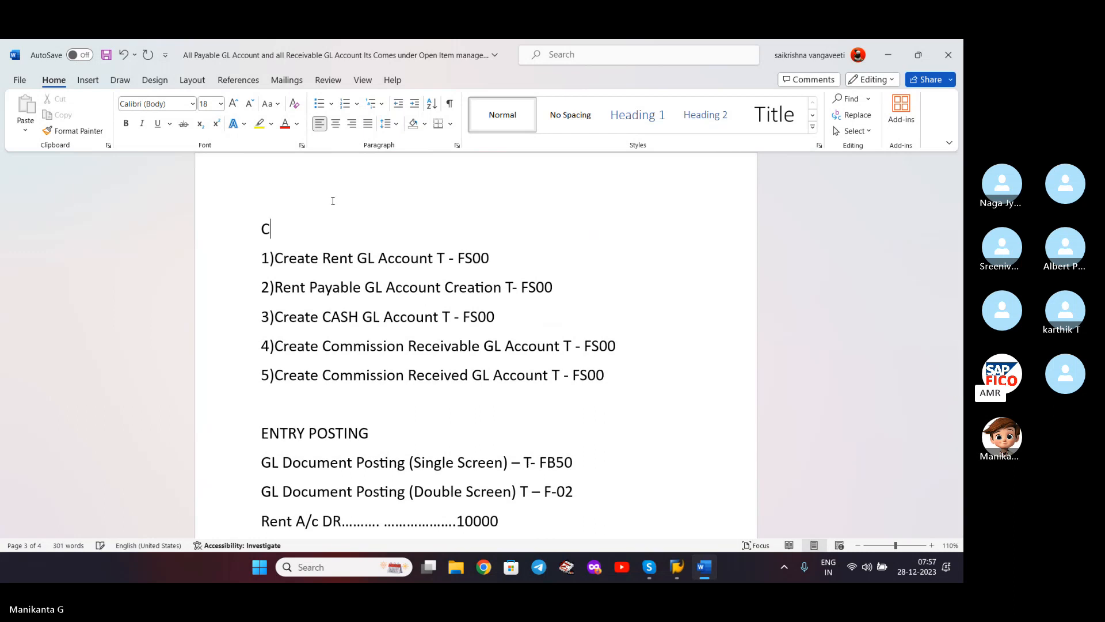
{"action": "type", "text": "onfiguration:"}
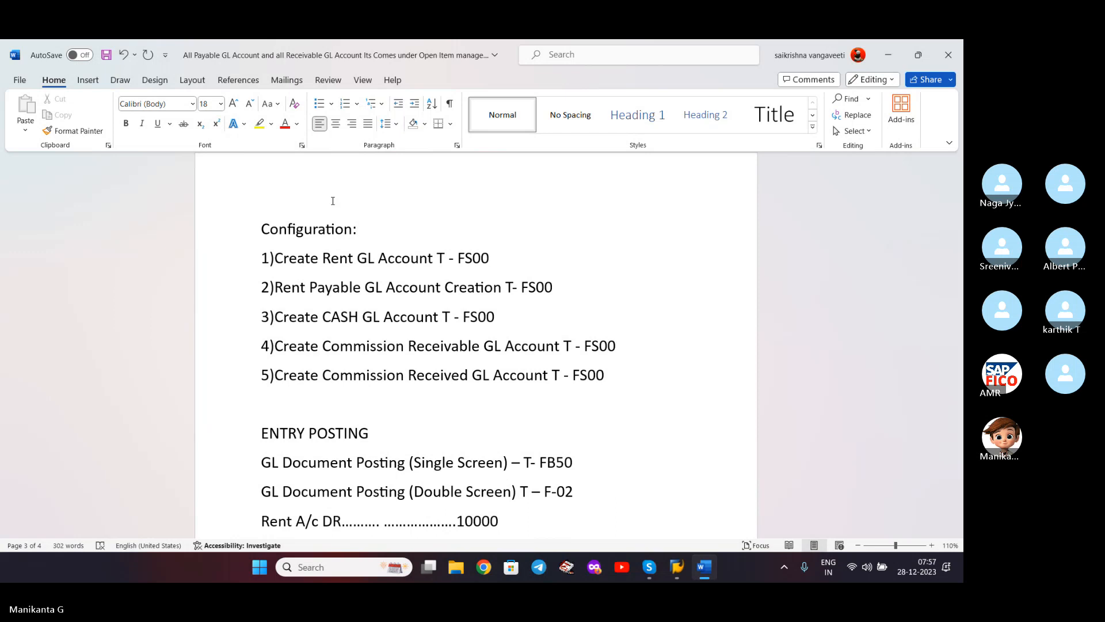
{"action": "key", "text": "shift+Home"}
{"action": "key", "text": "ctrl+b"}
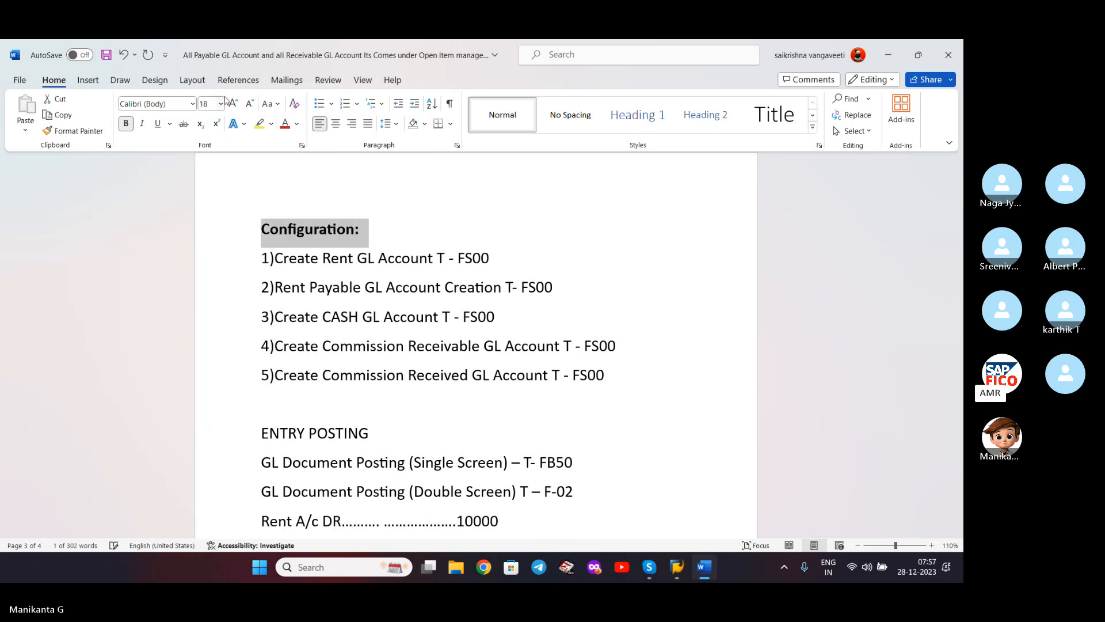
{"action": "left_click", "coordinate": [285, 123]}
{"action": "left_click", "coordinate": [157, 124]}
{"action": "left_click", "coordinate": [552, 266]}
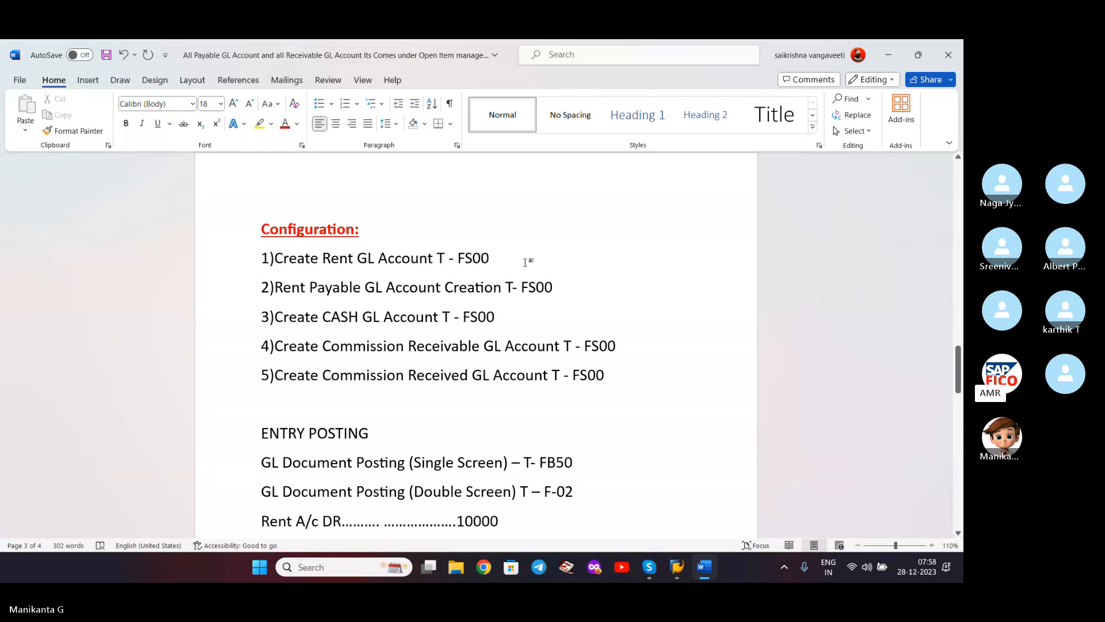
- Switch to SAP Easy Access and rerun FS00 from the transaction history
{"action": "mouse_move", "coordinate": [677, 567]}
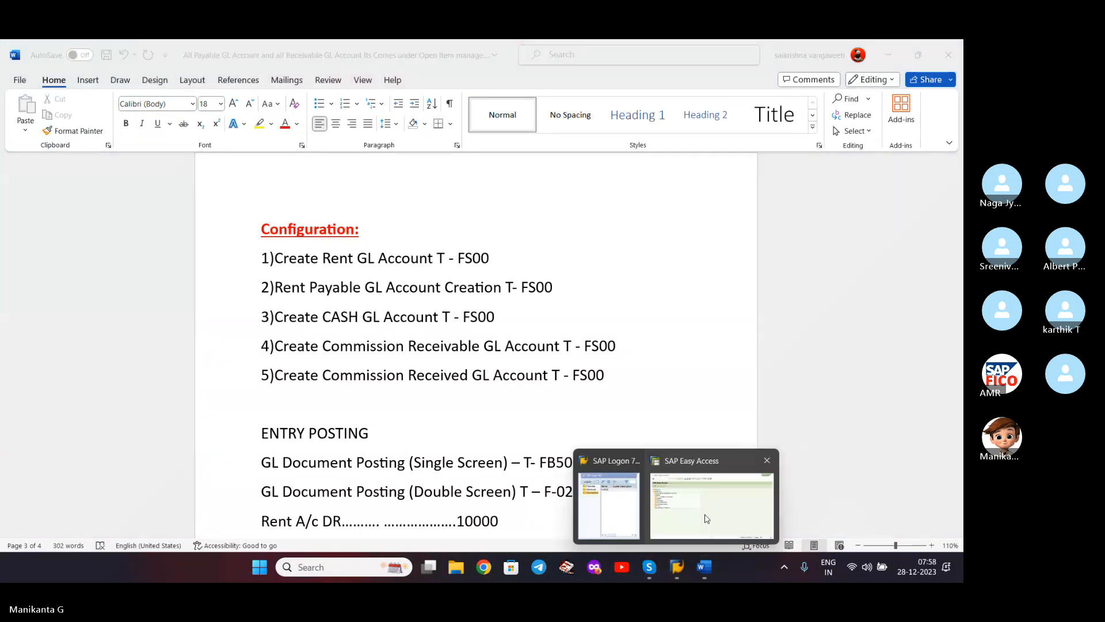
{"action": "left_click", "coordinate": [708, 506]}
{"action": "left_click", "coordinate": [150, 82]}
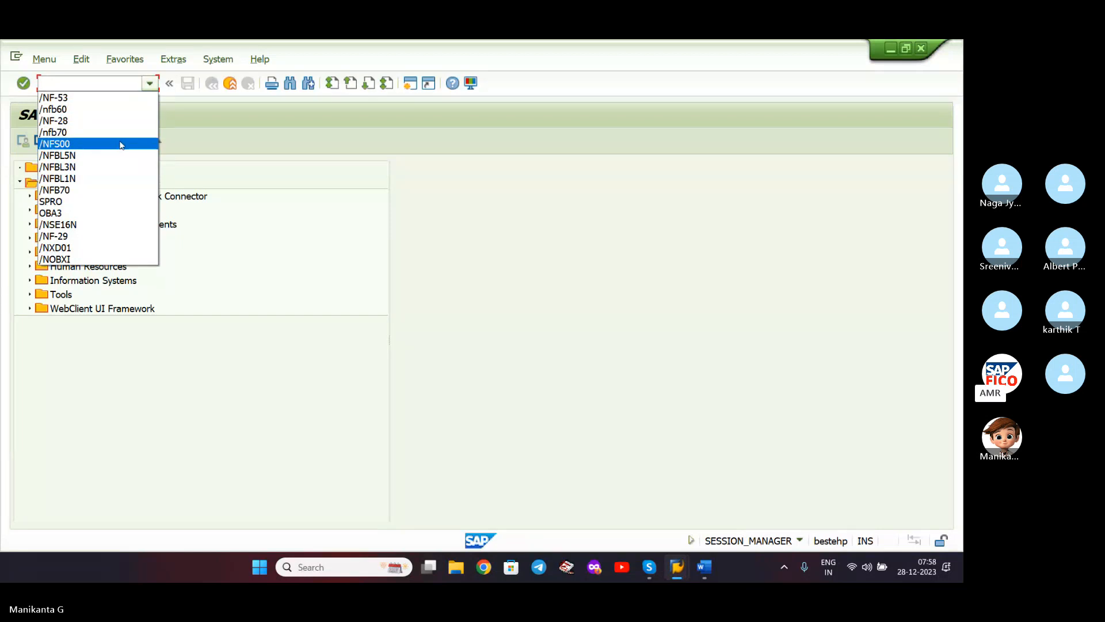
{"action": "left_click", "coordinate": [120, 144]}
- Dismiss the broken-connection error and reconnect to the FICO system from SAP Logon 740
{"action": "left_click", "coordinate": [514, 362]}
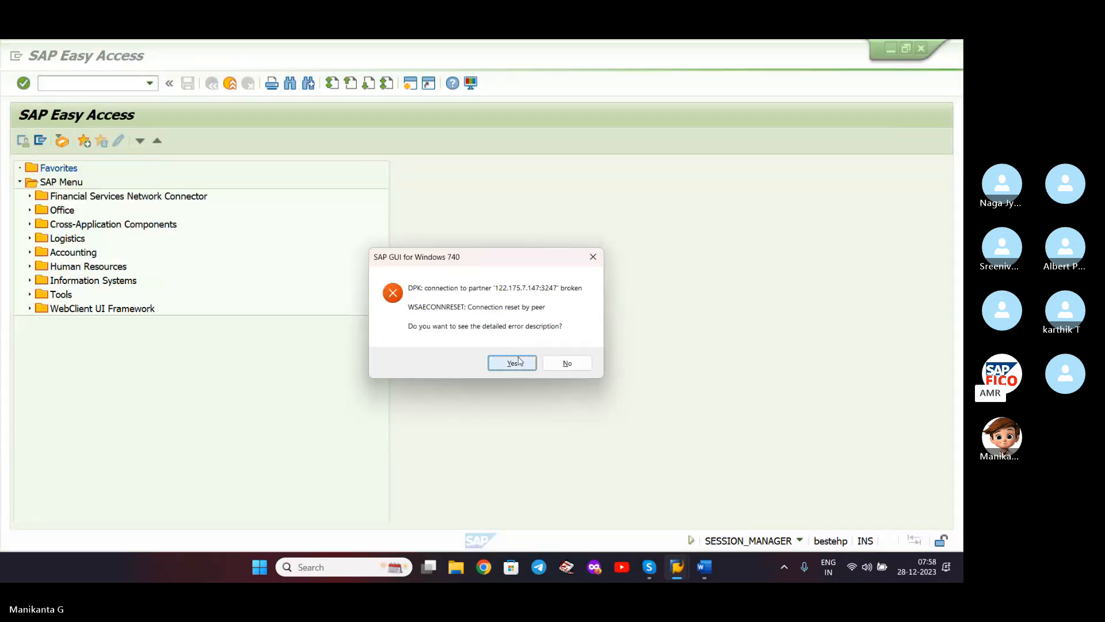
{"action": "left_click", "coordinate": [591, 412]}
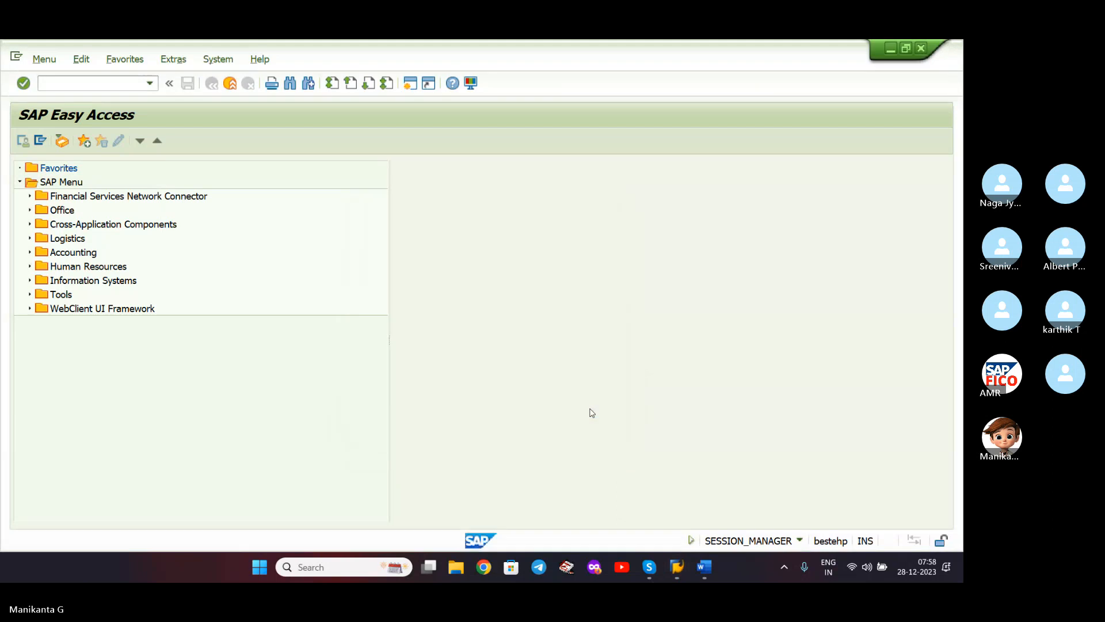
{"action": "left_click", "coordinate": [677, 566]}
{"action": "left_click", "coordinate": [95, 153]}
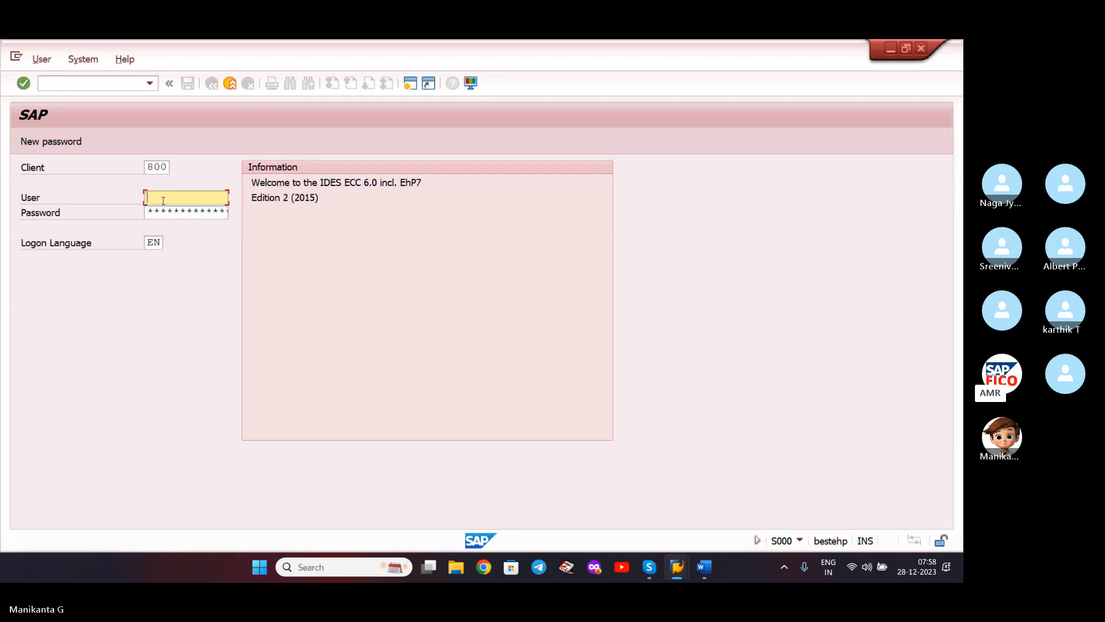
- Log on to client 800 with the user ID and password, ending the other existing session
{"action": "type", "text": "47user75"}
{"action": "key", "text": "Tab"}
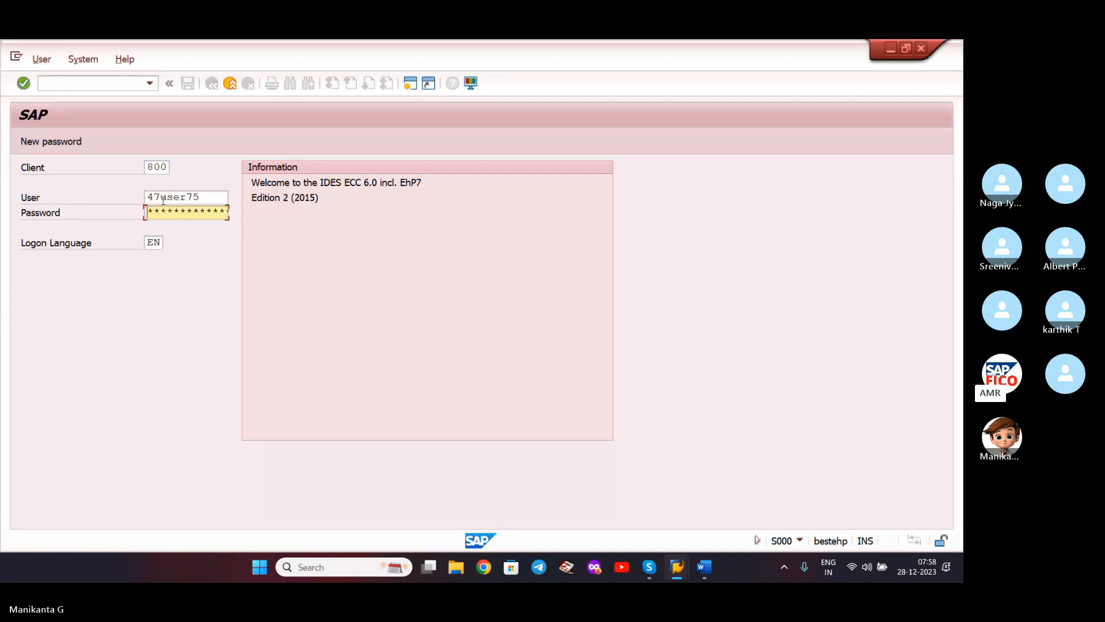
{"action": "type", "text": "*****"}
{"action": "key", "text": "Return"}
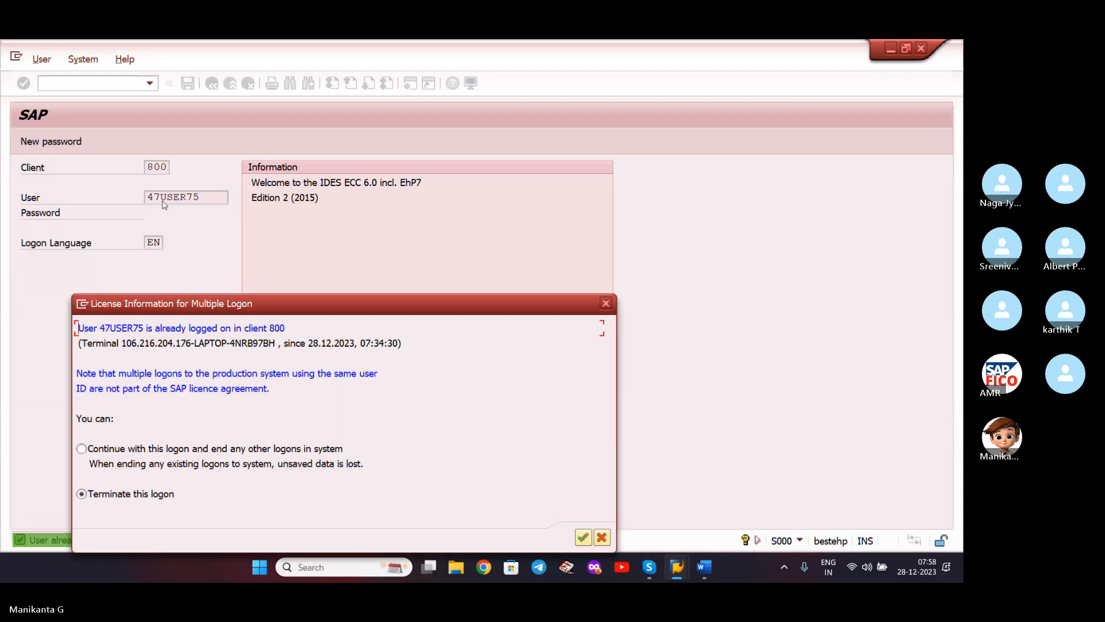
{"action": "left_click", "coordinate": [82, 448]}
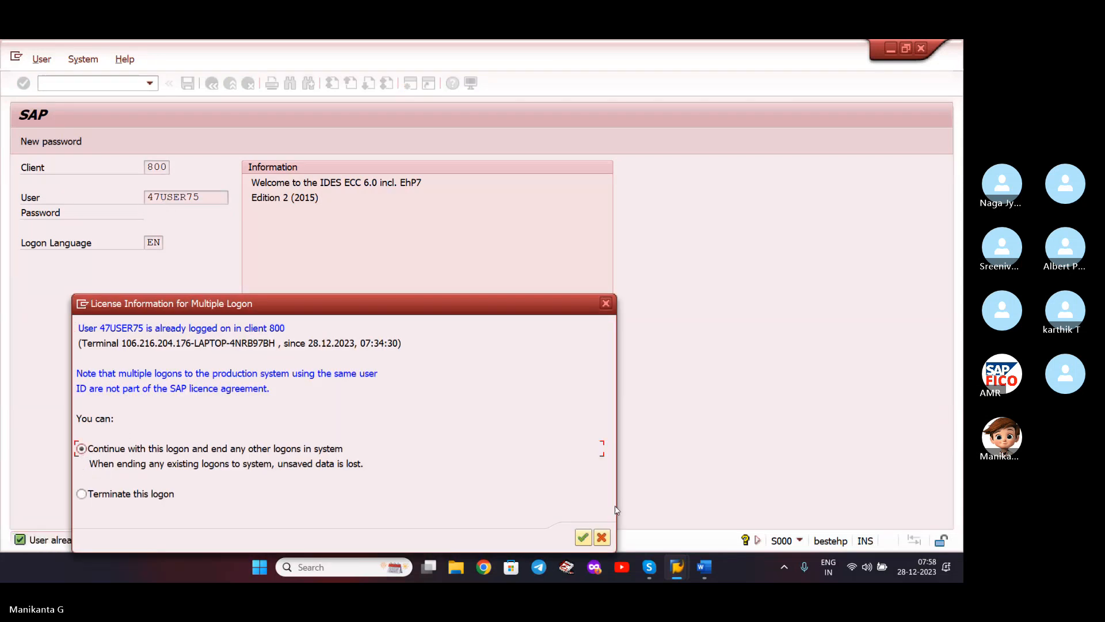
{"action": "left_click", "coordinate": [584, 537]}
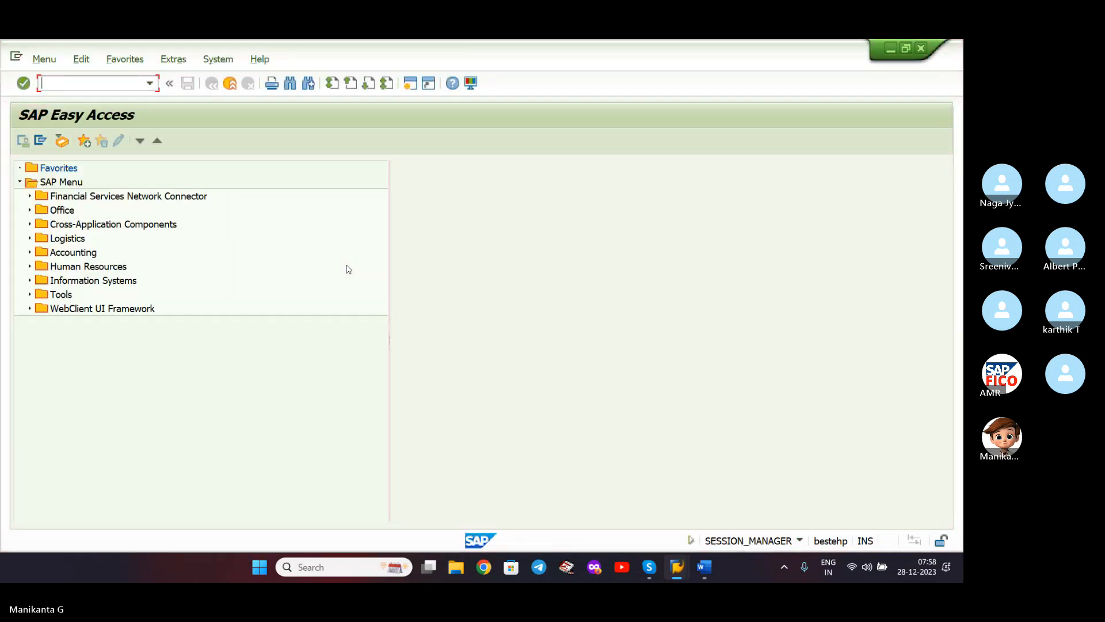
- In FS00, start creating a new G/L account under ADMINISTRATION COST AND OTHER, then switch to Skype
{"action": "left_click", "coordinate": [150, 83]}
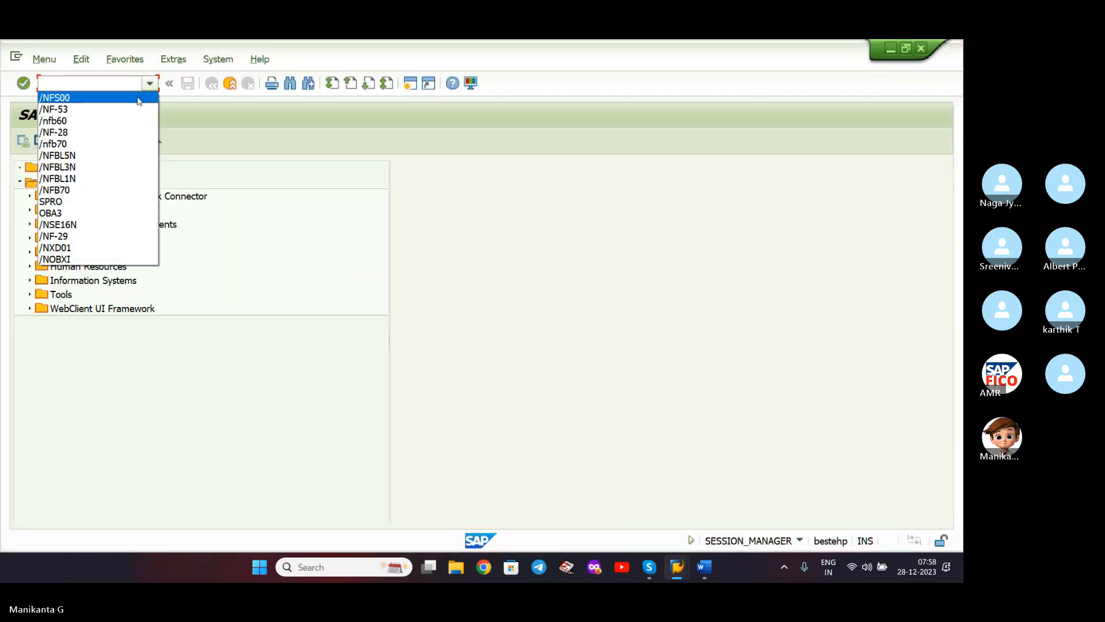
{"action": "left_click", "coordinate": [140, 93]}
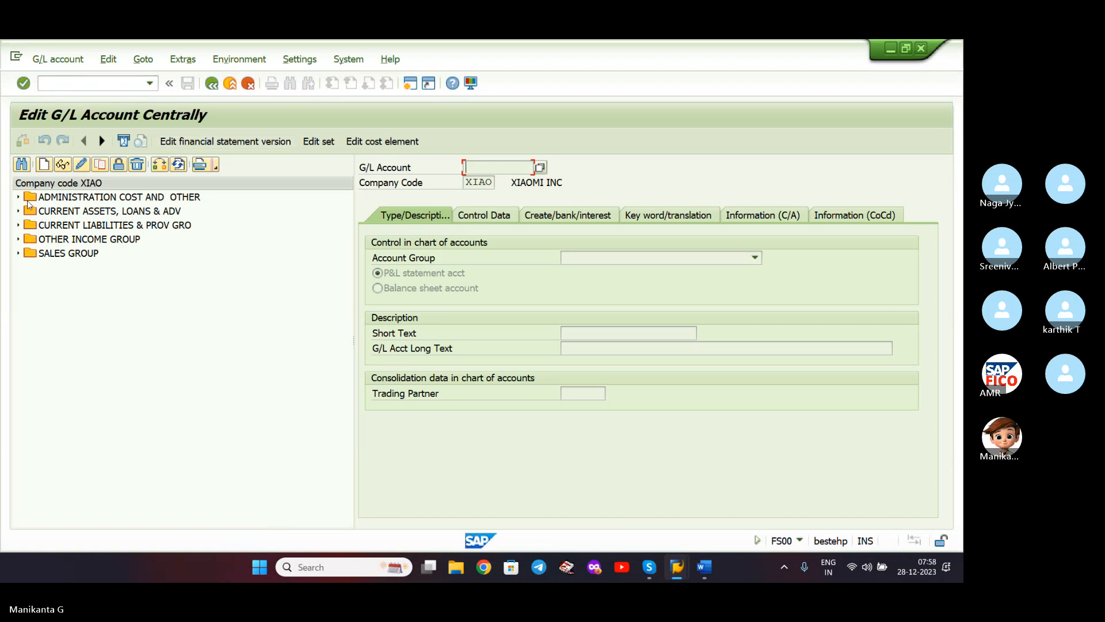
{"action": "left_click", "coordinate": [18, 197]}
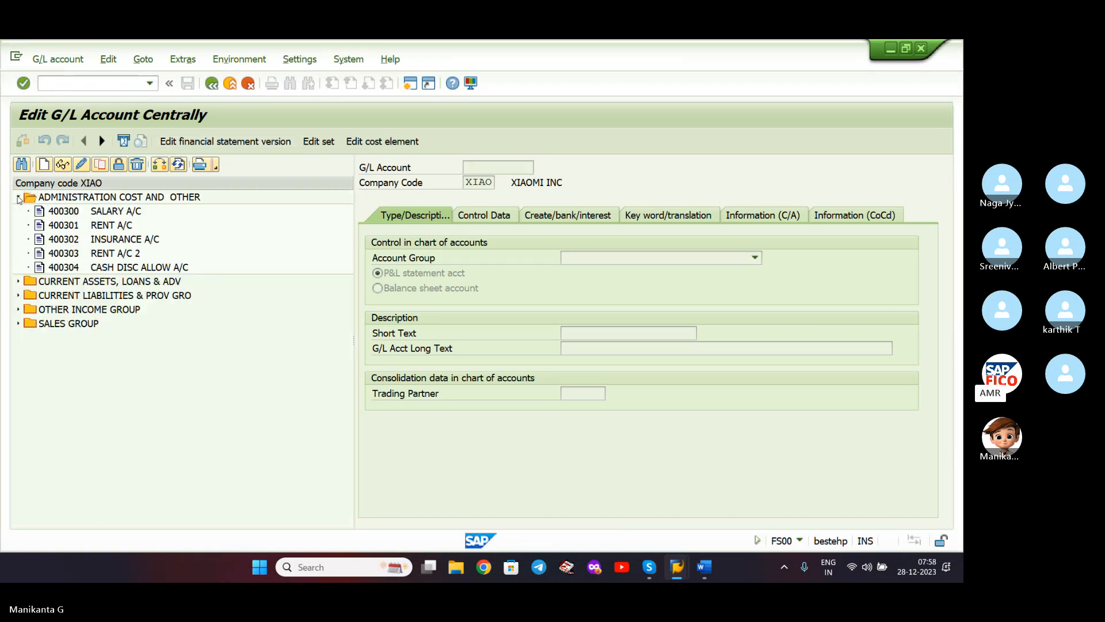
{"action": "left_click", "coordinate": [114, 201]}
{"action": "left_click", "coordinate": [128, 227]}
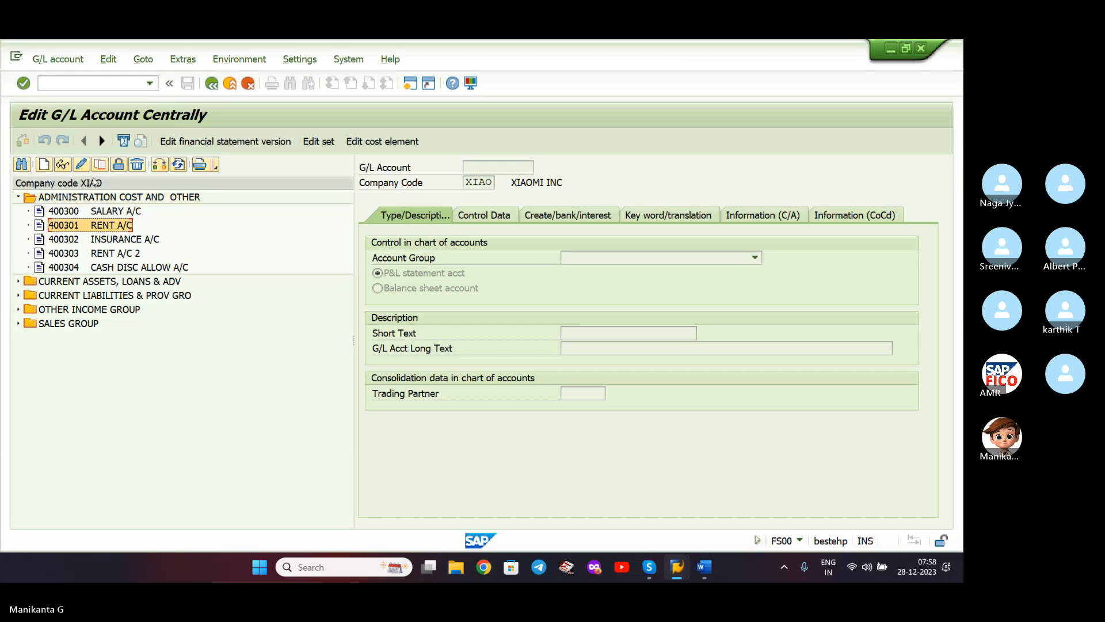
{"action": "left_click", "coordinate": [70, 196]}
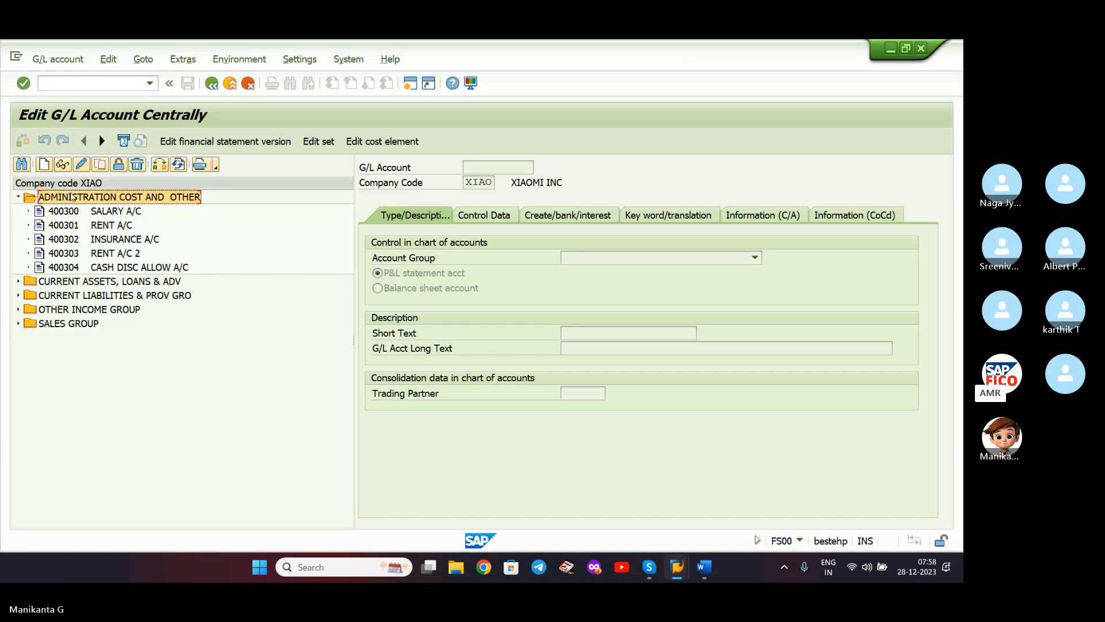
{"action": "left_click", "coordinate": [44, 164]}
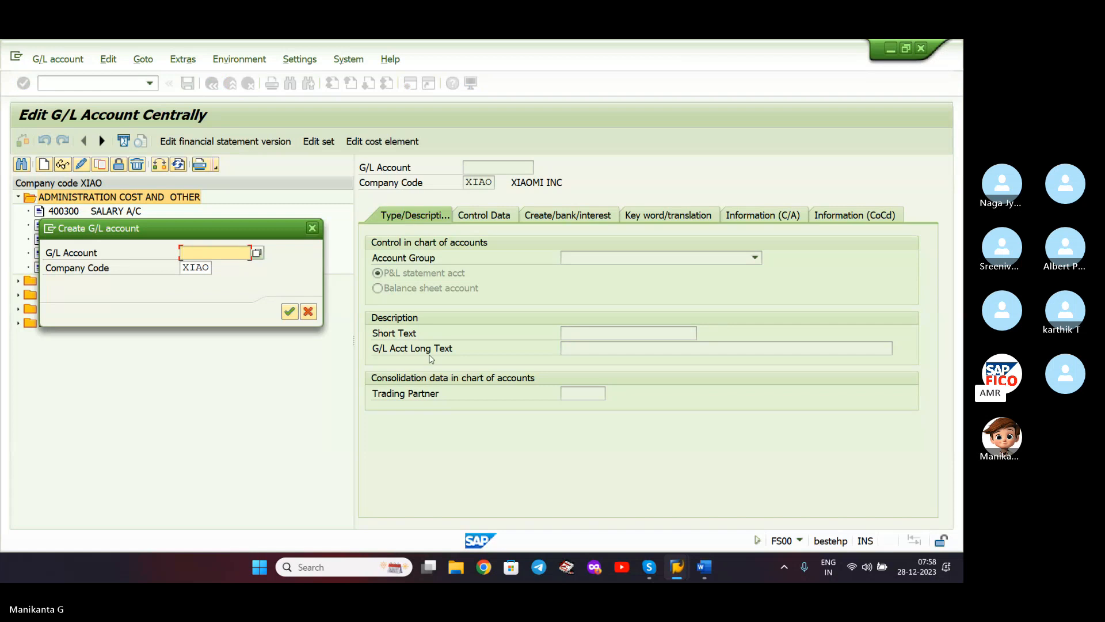
{"action": "left_click", "coordinate": [657, 569]}
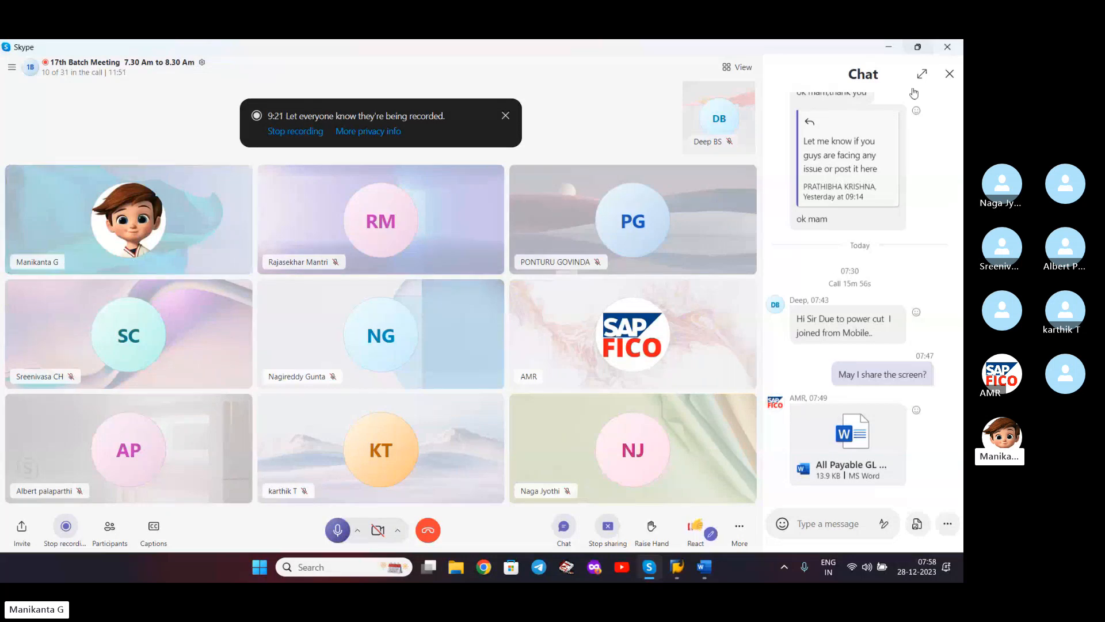
- Hide the Skype call's chat panel and minimize the call window to return to SAP
{"action": "left_click", "coordinate": [949, 74]}
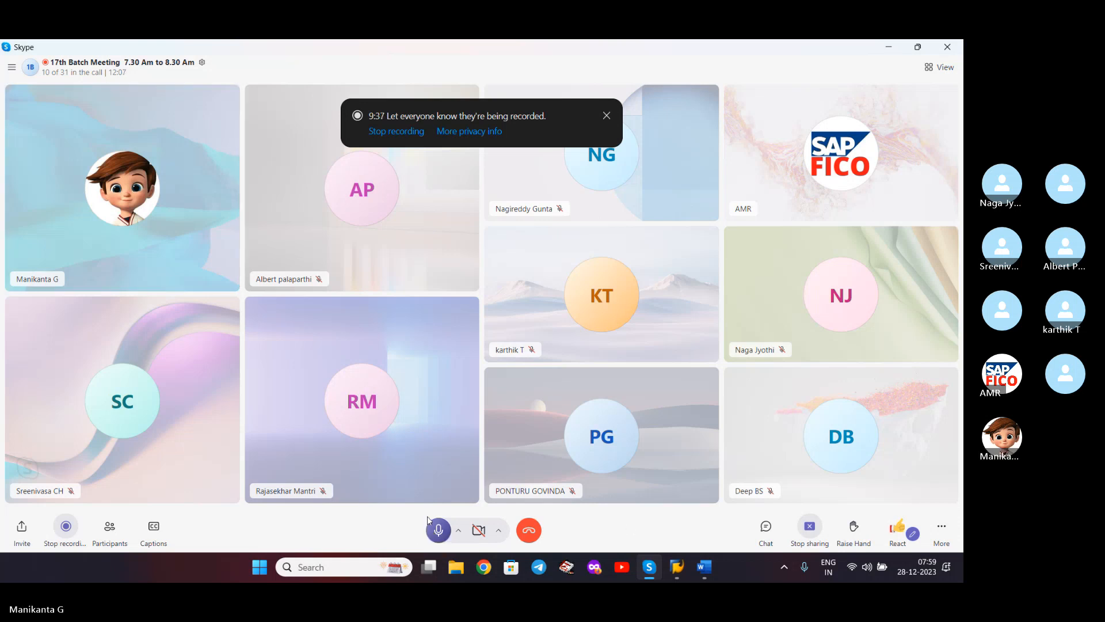
{"action": "left_click", "coordinate": [895, 48]}
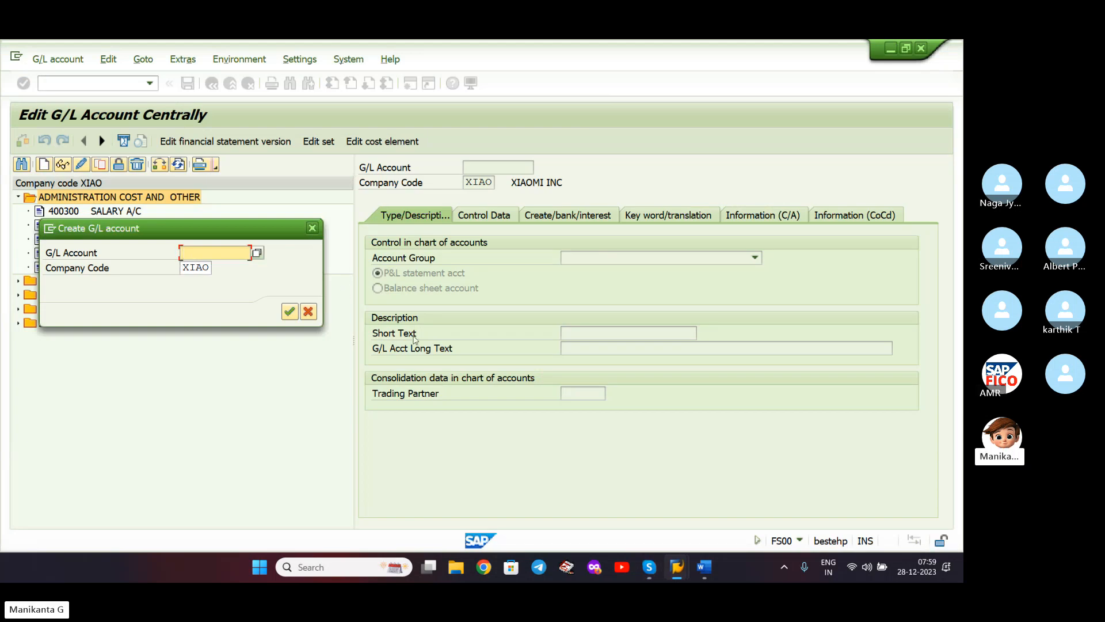
- Cancel the new-account prompt and review rent accounts 400301 and 400303 across their tabs
{"action": "left_click_drag", "start_coordinate": [248, 238], "coordinate": [263, 256]}
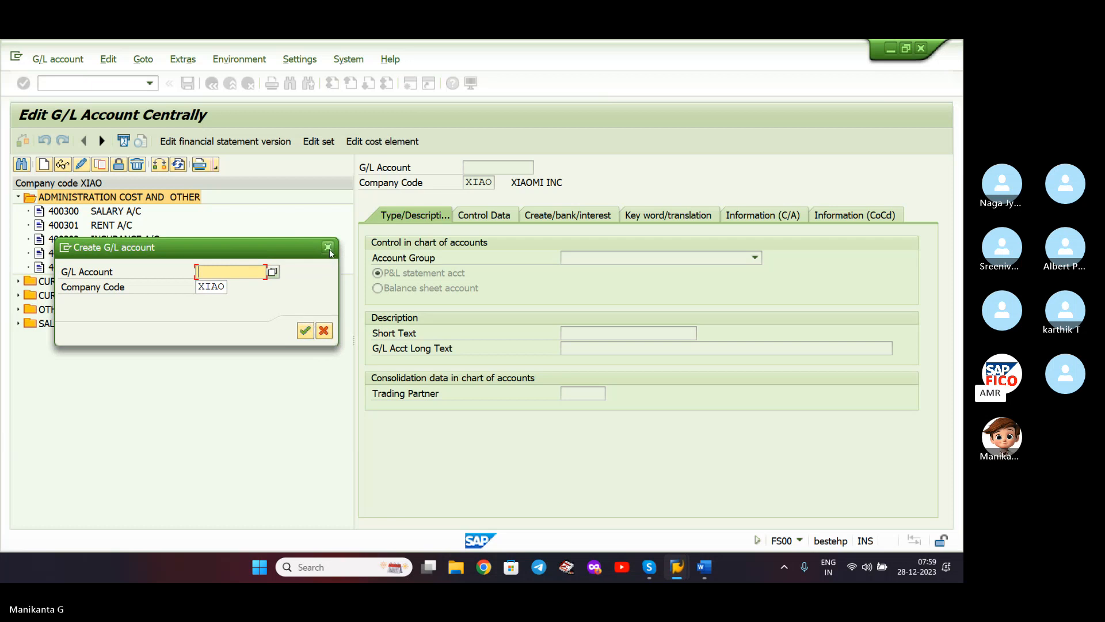
{"action": "left_click", "coordinate": [324, 330]}
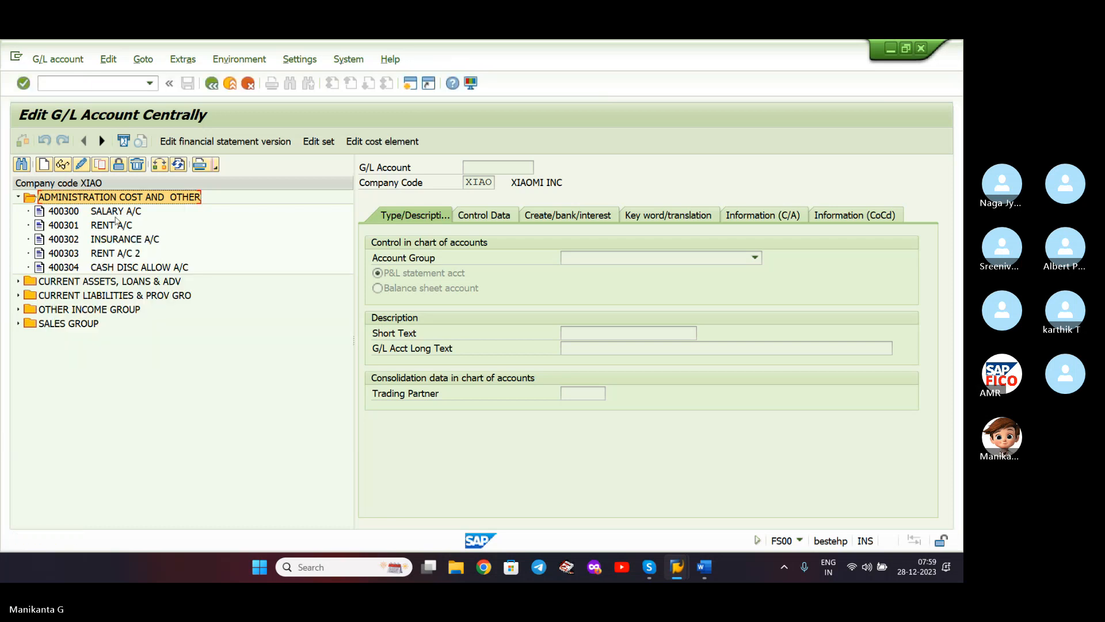
{"action": "double_click", "coordinate": [114, 226]}
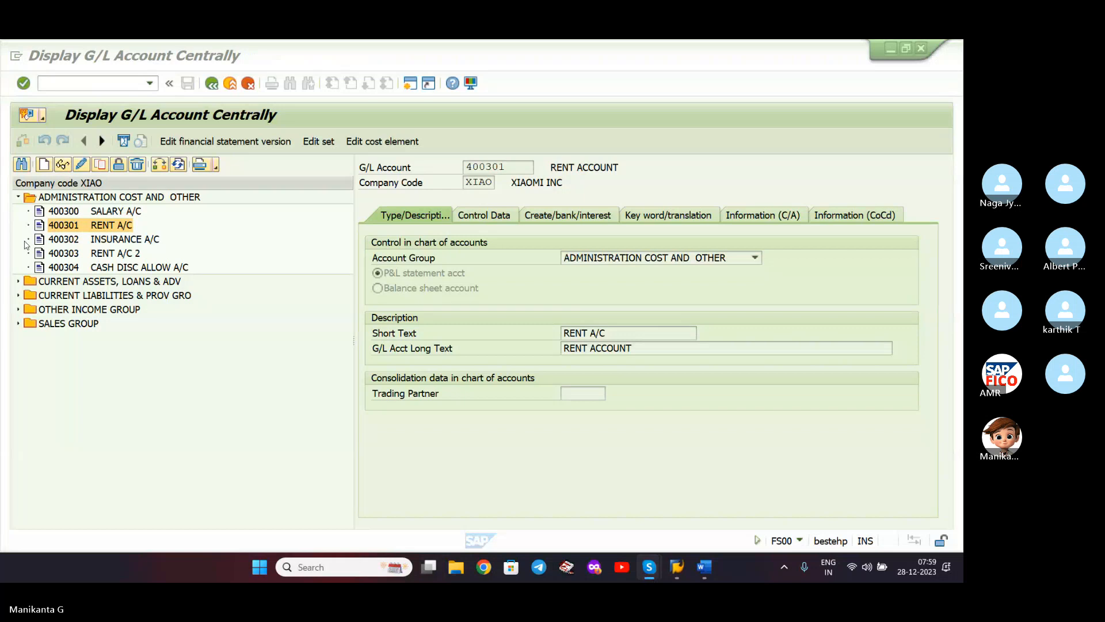
{"action": "double_click", "coordinate": [90, 253]}
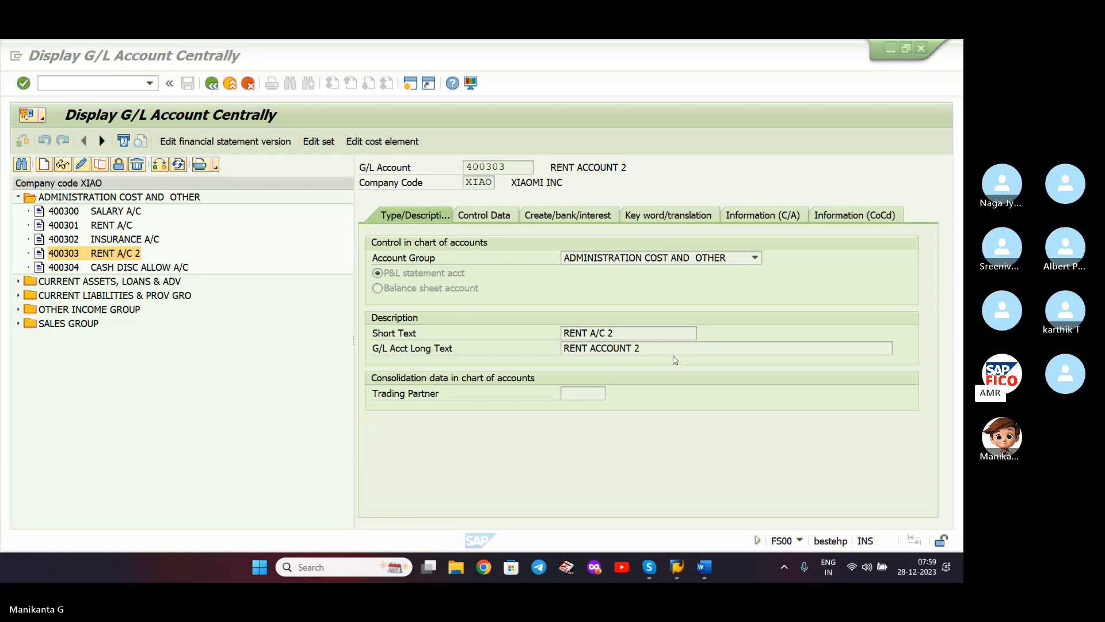
{"action": "left_click", "coordinate": [470, 225]}
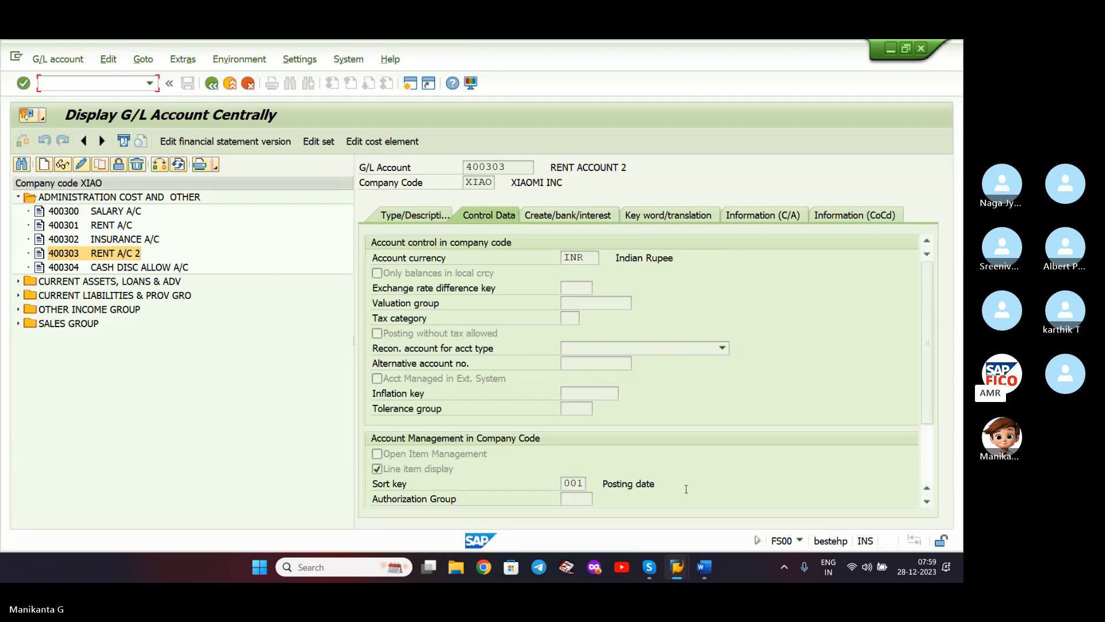
{"action": "left_click", "coordinate": [583, 214]}
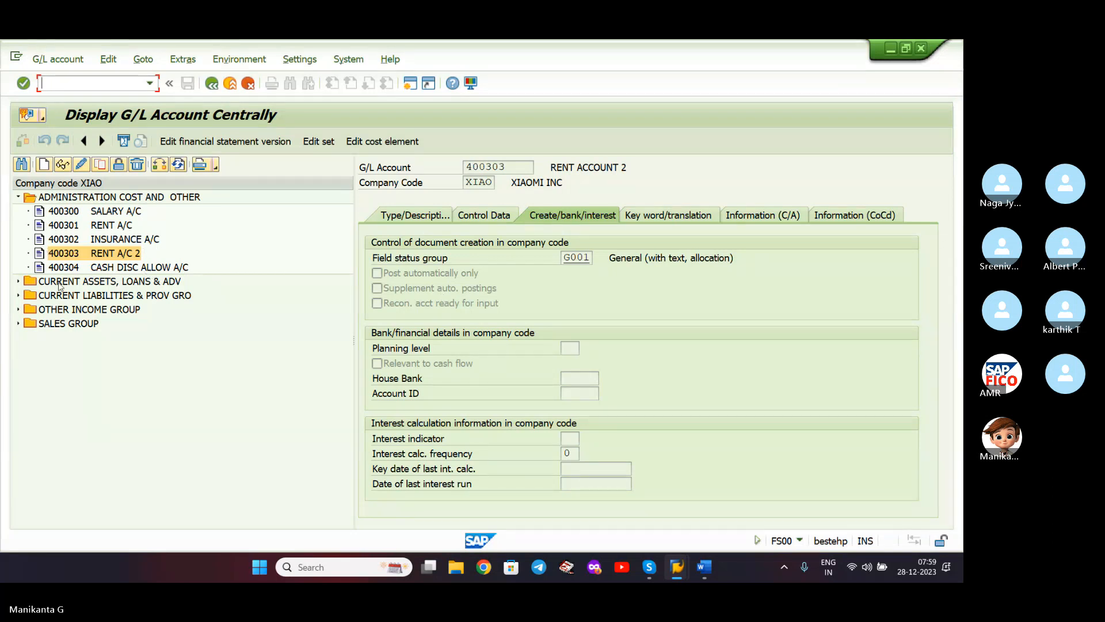
- Browse the account groups, select CURRENT LIABILITIES & PROV GRO and start a new G/L account
{"action": "left_click", "coordinate": [18, 282]}
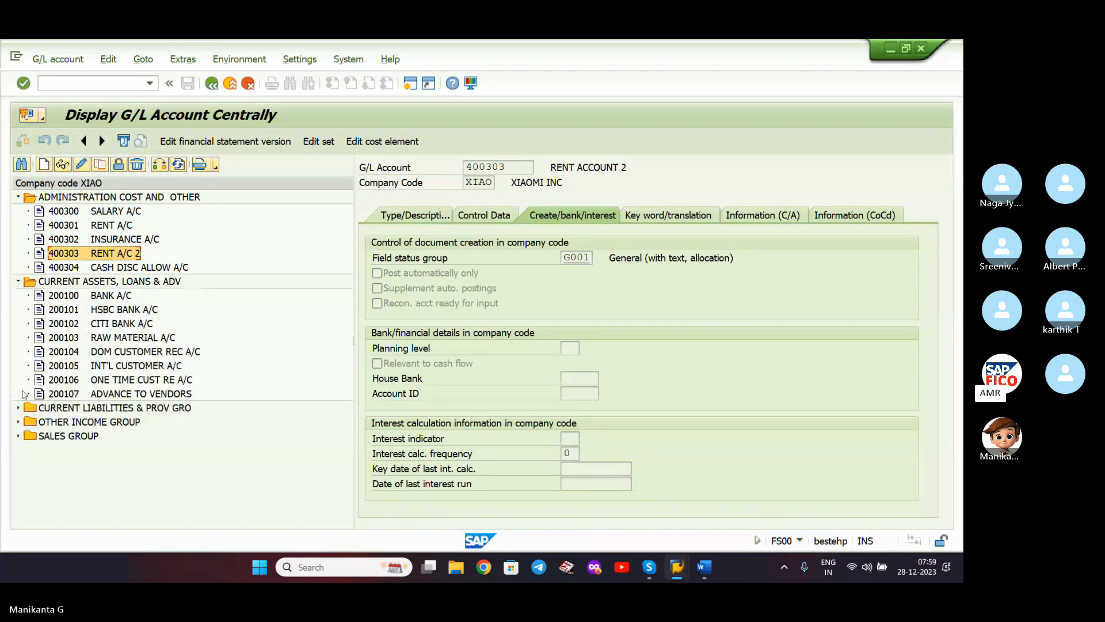
{"action": "left_click", "coordinate": [19, 281]}
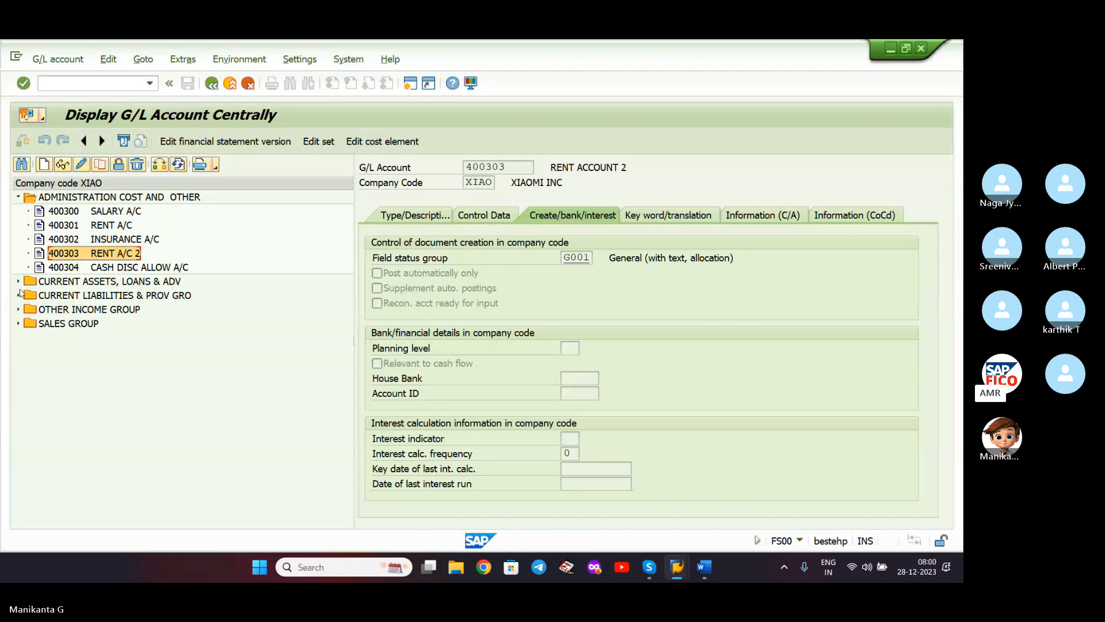
{"action": "left_click", "coordinate": [18, 295]}
{"action": "left_click", "coordinate": [18, 296]}
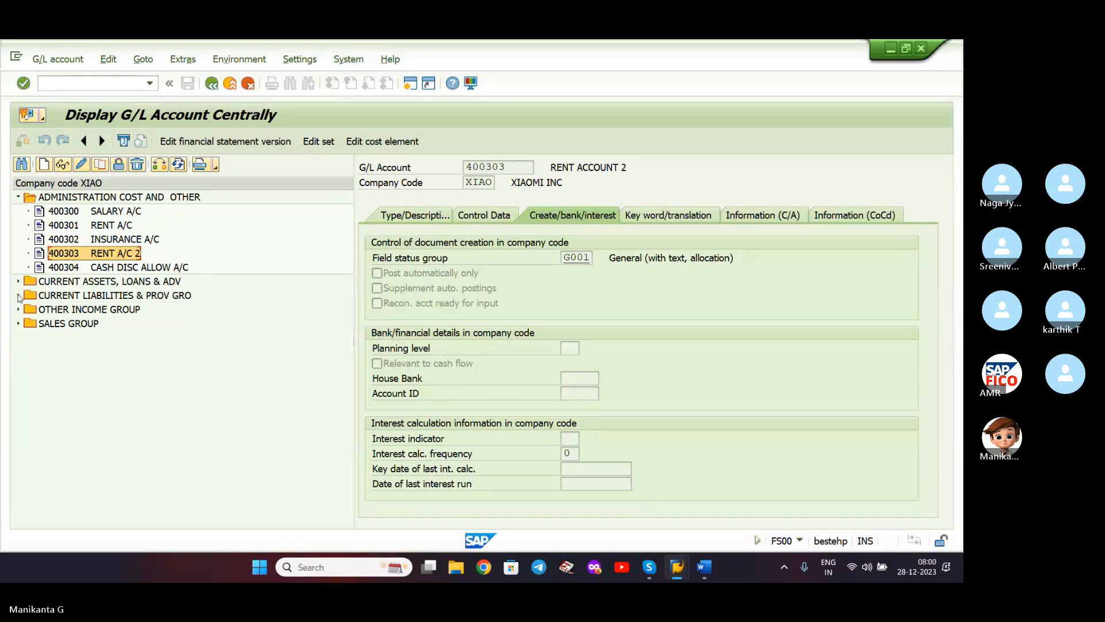
{"action": "left_click", "coordinate": [18, 310]}
{"action": "left_click", "coordinate": [19, 310]}
{"action": "left_click", "coordinate": [84, 198]}
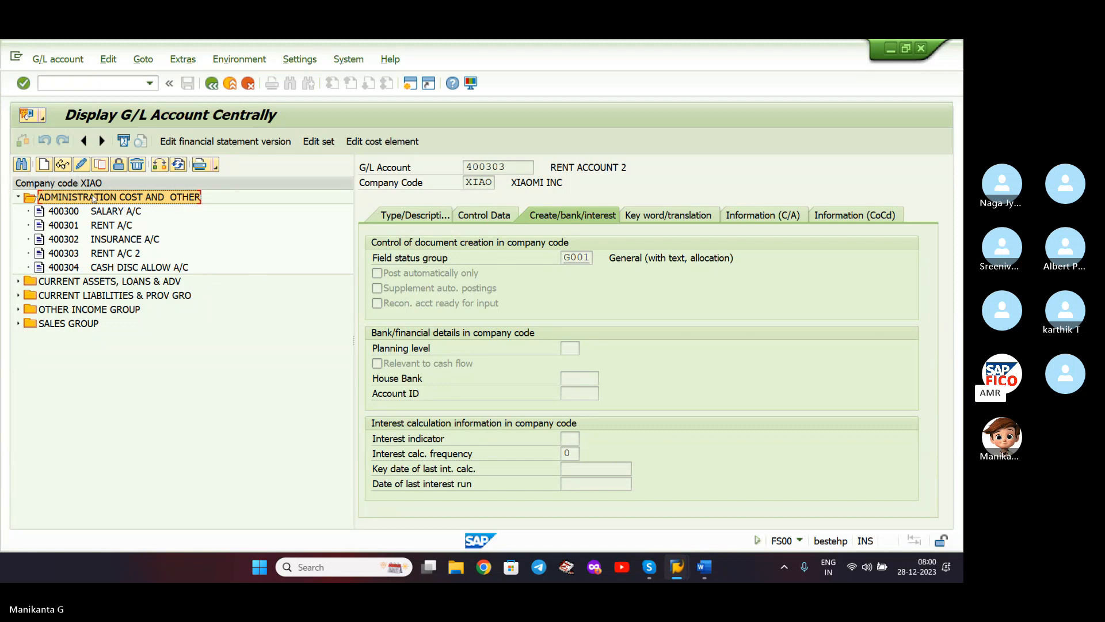
{"action": "left_click", "coordinate": [19, 295]}
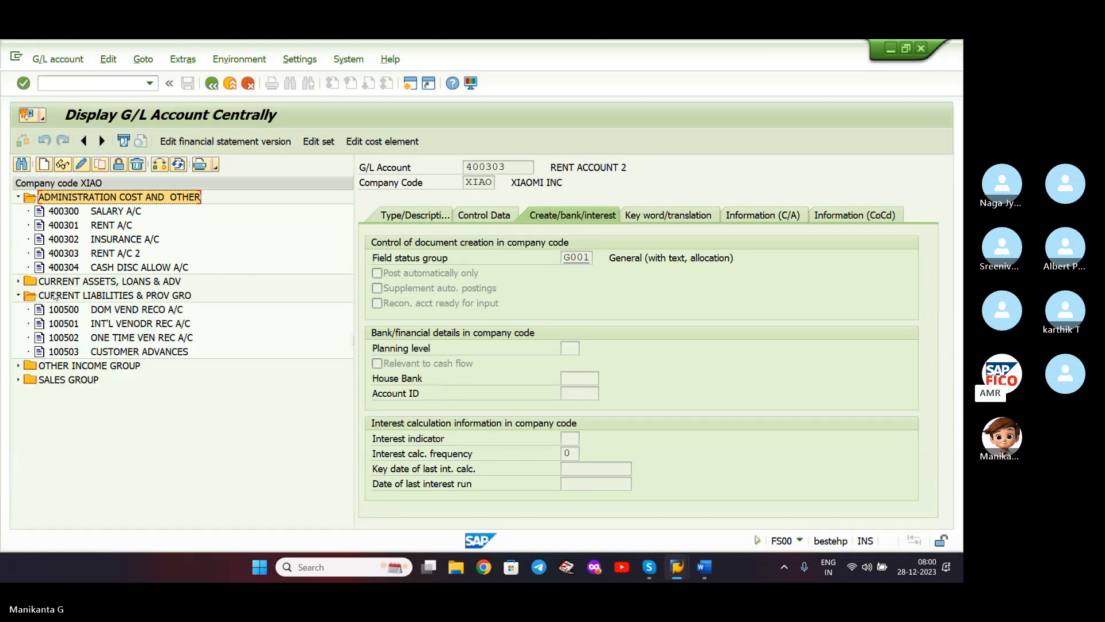
{"action": "left_click", "coordinate": [75, 292]}
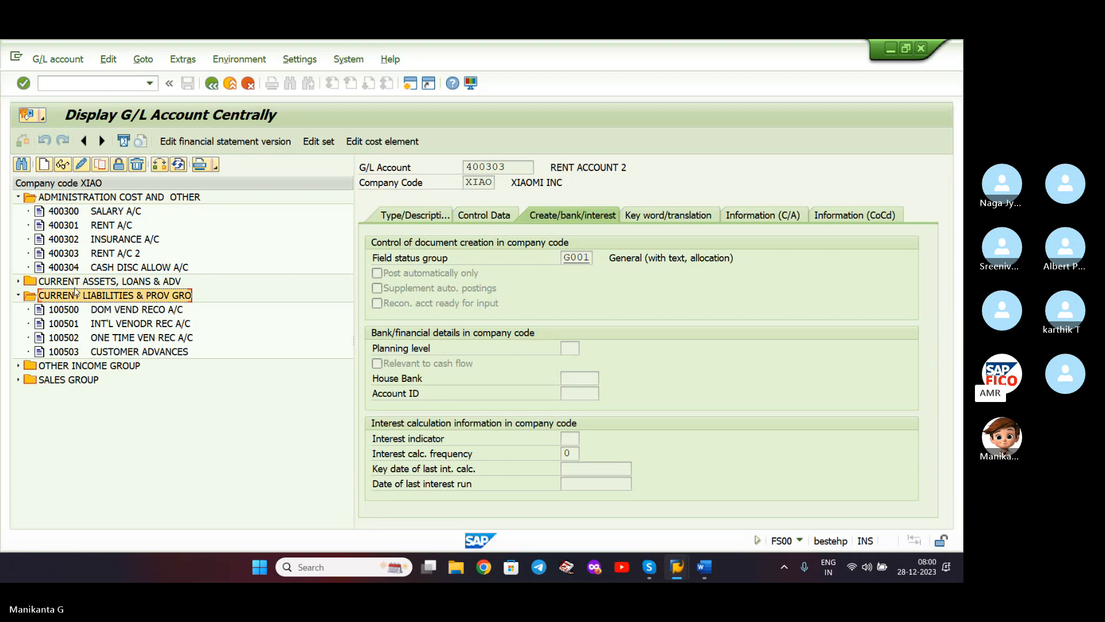
{"action": "left_click", "coordinate": [42, 166]}
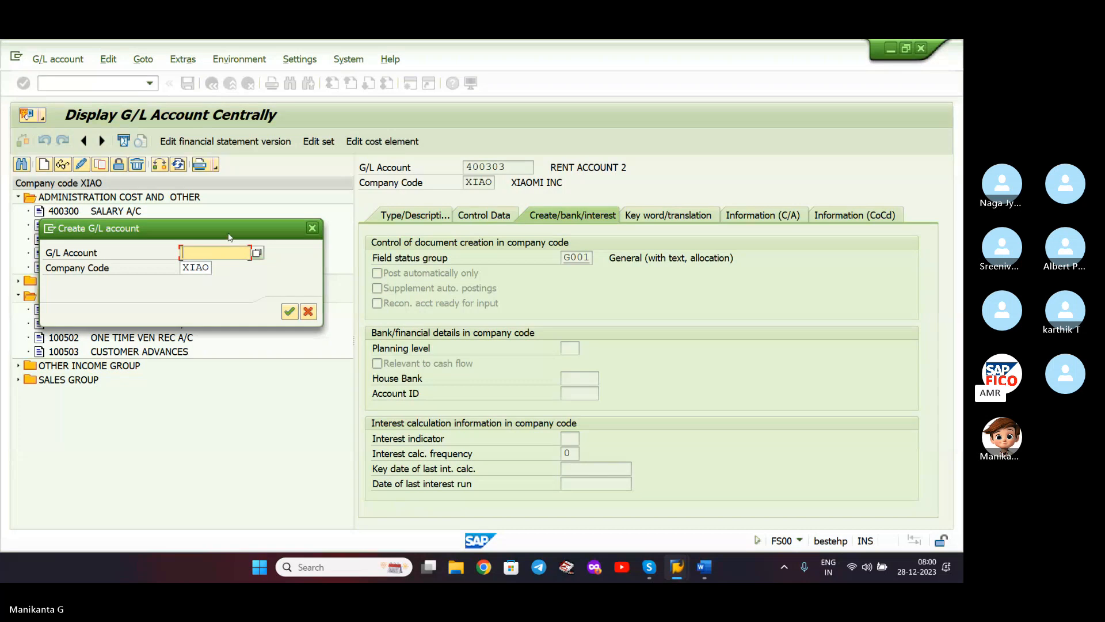
- Begin account 100504 and assign it to account group CURRENT LIABILITIES & PROV GRO
{"action": "left_click_drag", "start_coordinate": [231, 235], "coordinate": [469, 219]}
{"action": "type", "text": "1005"}
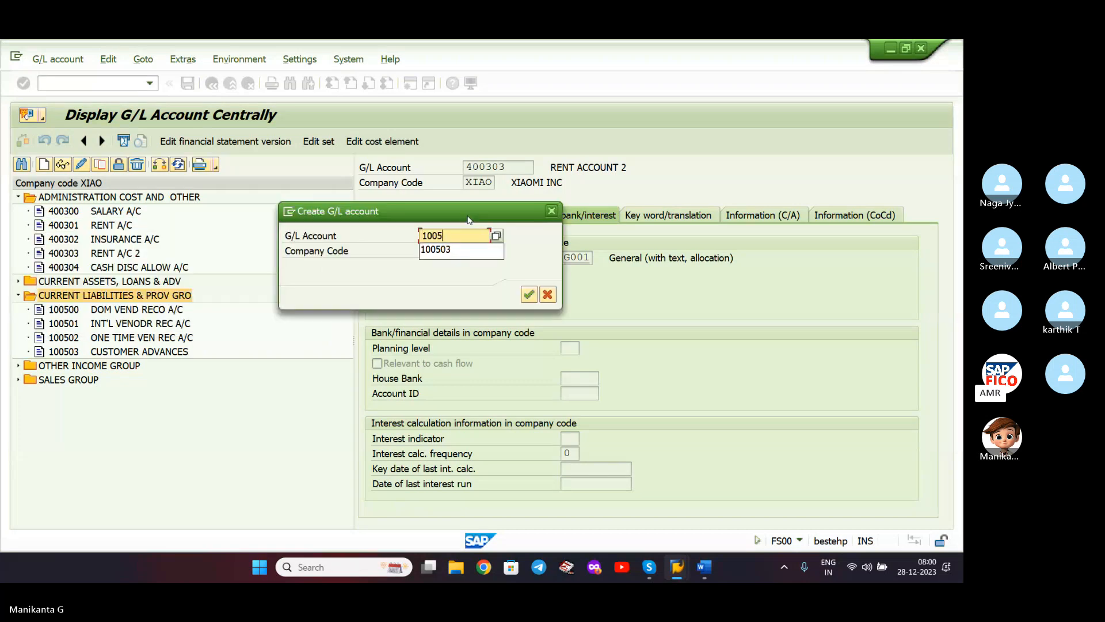
{"action": "type", "text": "04"}
{"action": "key", "text": "Return"}
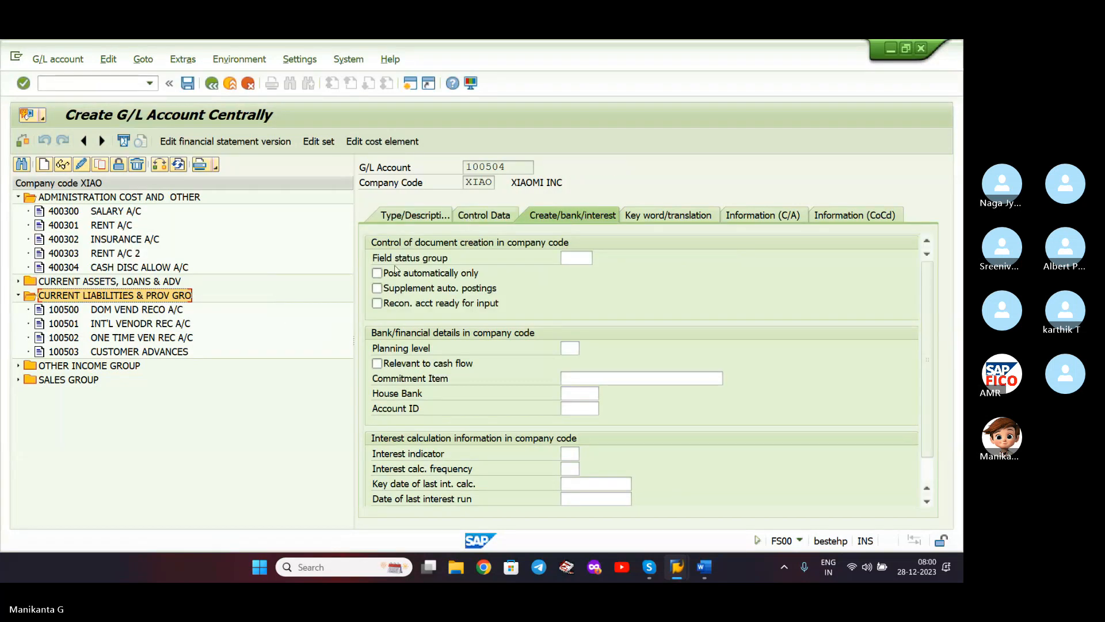
{"action": "left_click", "coordinate": [401, 217]}
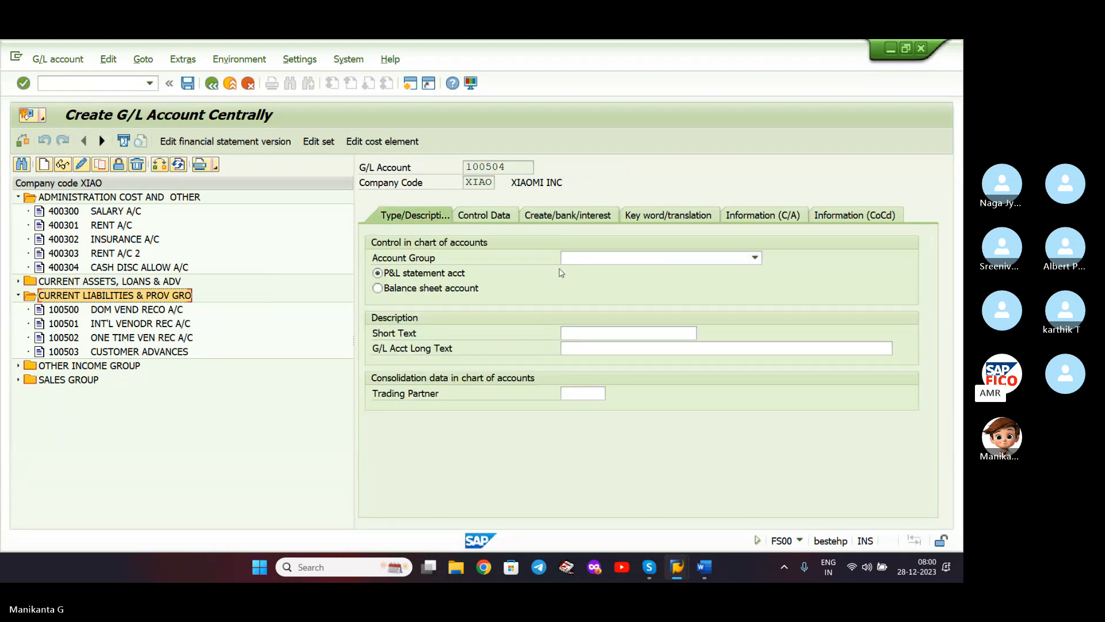
{"action": "left_click", "coordinate": [755, 257]}
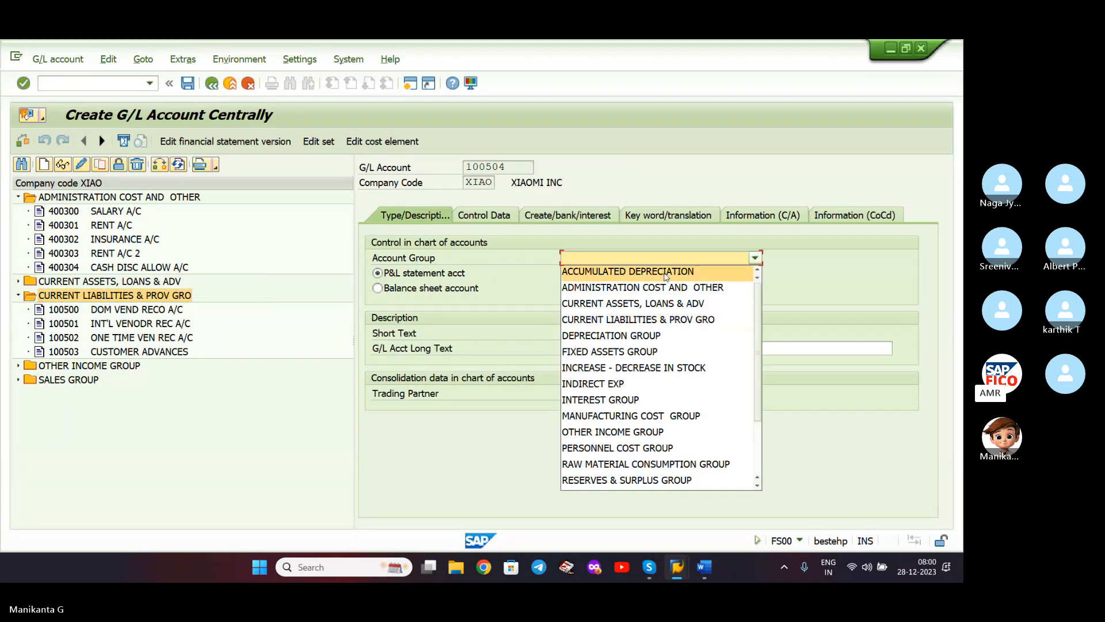
{"action": "left_click", "coordinate": [672, 320]}
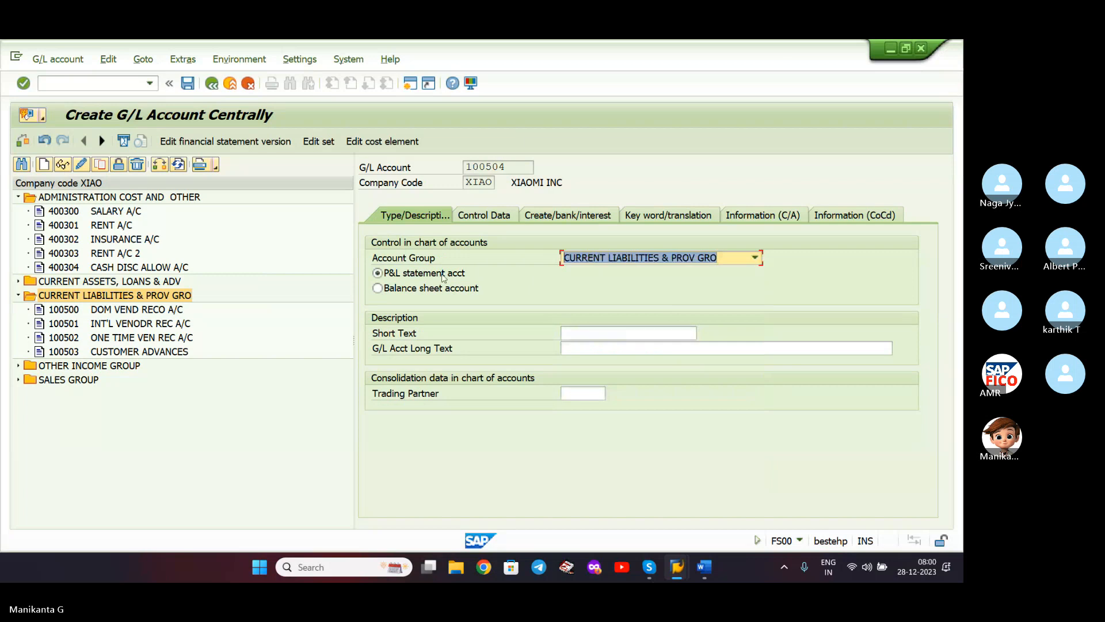
- Enter short text RENT PAYABLE A/C and long text RENT PAYABLE ACCOUNT
{"action": "left_click", "coordinate": [652, 328]}
{"action": "type", "text": "R"}
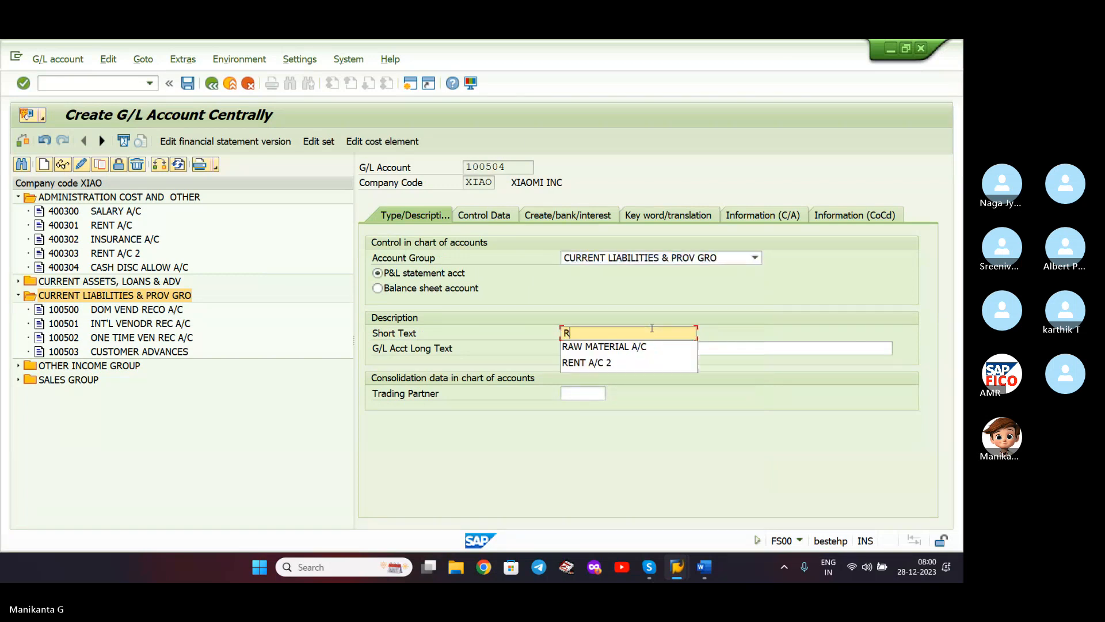
{"action": "type", "text": "eE"}
{"action": "key", "text": "BackSpace"}
{"action": "key", "text": "BackSpace"}
{"action": "type", "text": "ENT PAYABLE"}
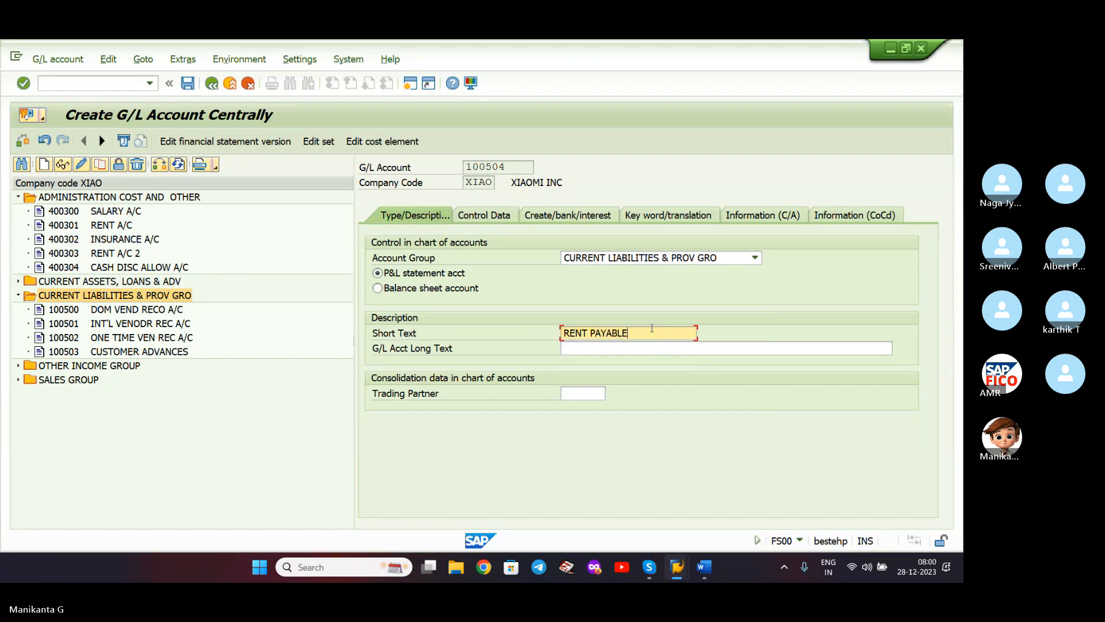
{"action": "type", "text": " A/C"}
{"action": "left_click", "coordinate": [646, 348]}
{"action": "type", "text": "RENT PAYA"}
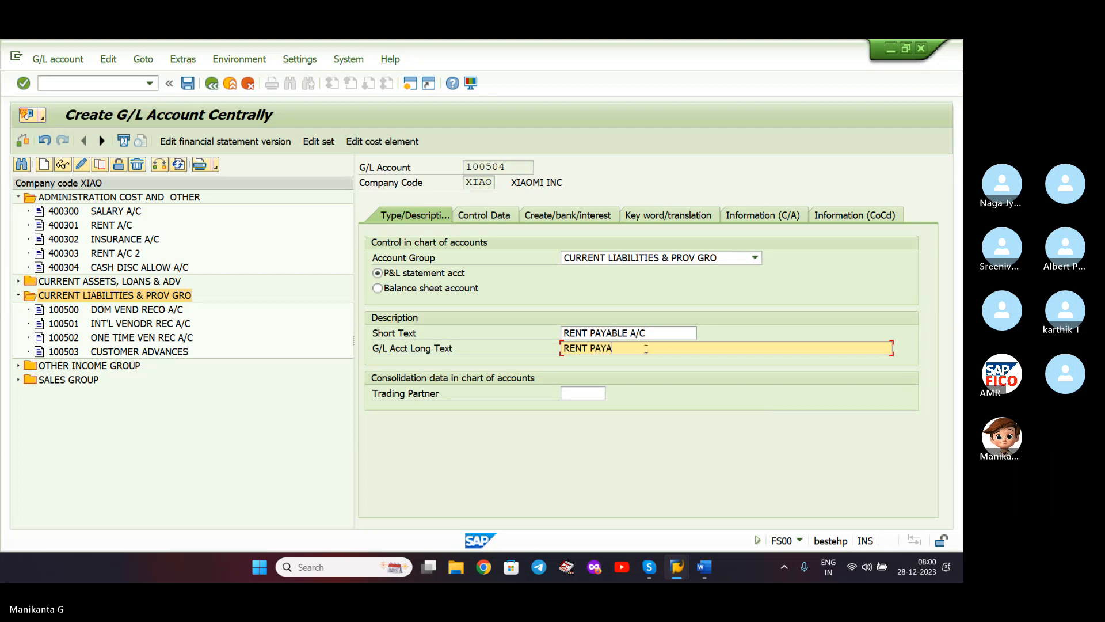
{"action": "type", "text": "BLE"}
{"action": "key", "text": "BackSpace"}
{"action": "key", "text": "BackSpace"}
{"action": "type", "text": "BLE ACCOUNT"}
{"action": "key", "text": "Return"}
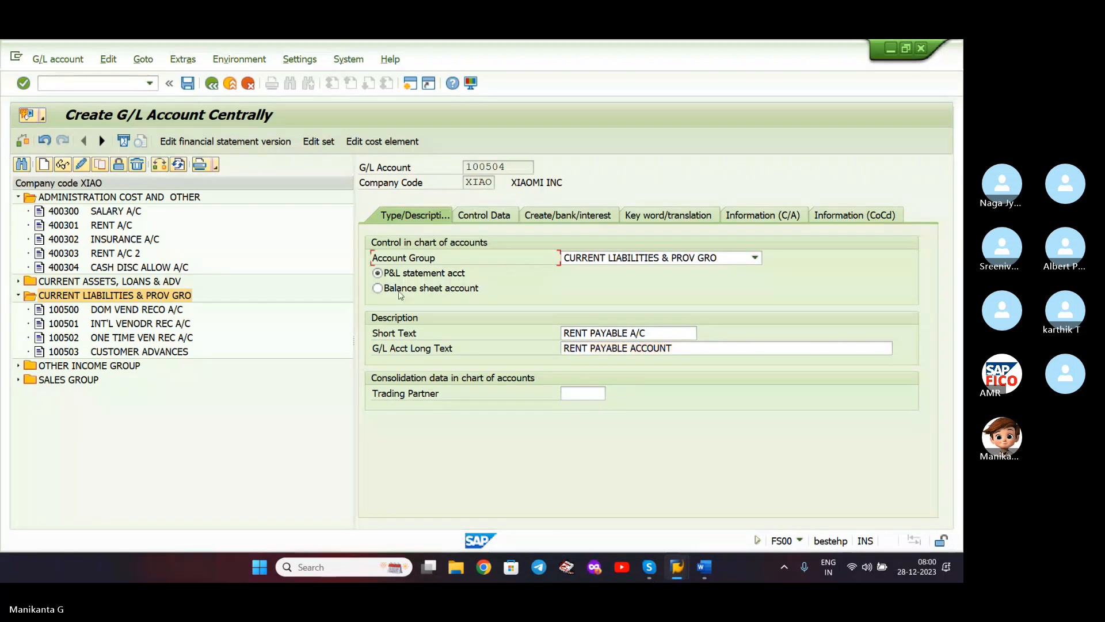
{"action": "left_click", "coordinate": [485, 215]}
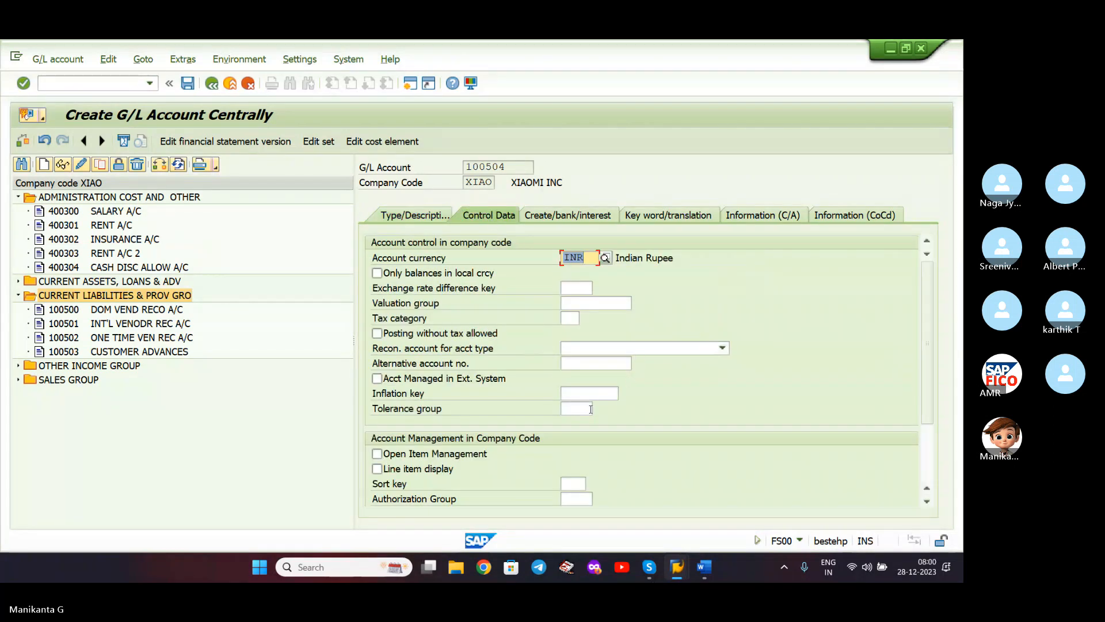
- Tick line item display for 100504 and enter sort key 001 (posting date)
{"action": "left_click", "coordinate": [380, 469]}
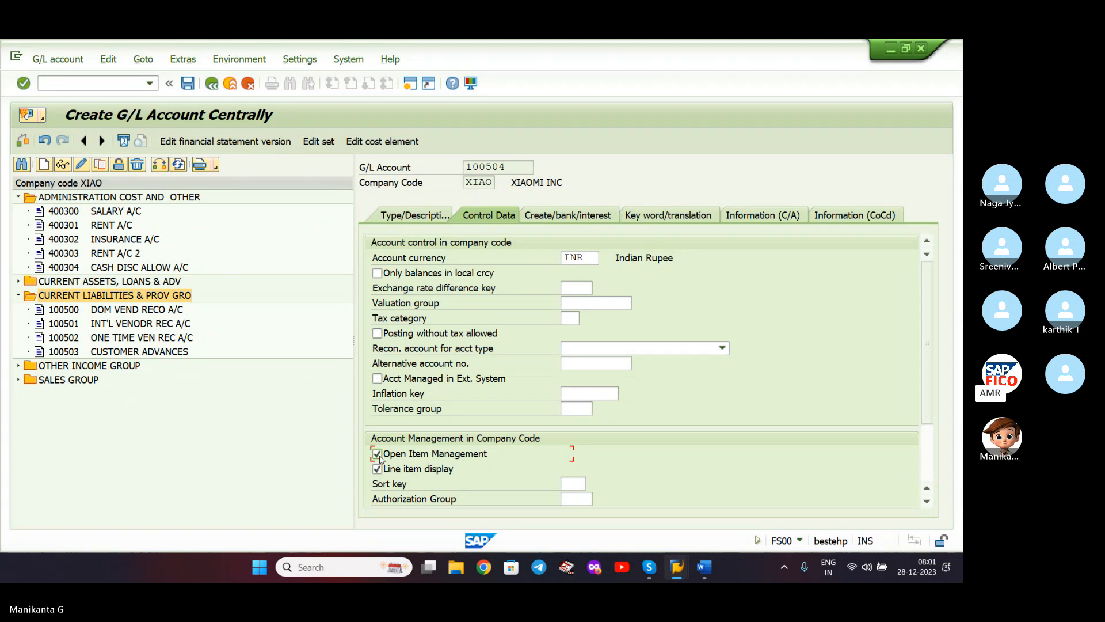
{"action": "left_click", "coordinate": [567, 483]}
{"action": "type", "text": "0"}
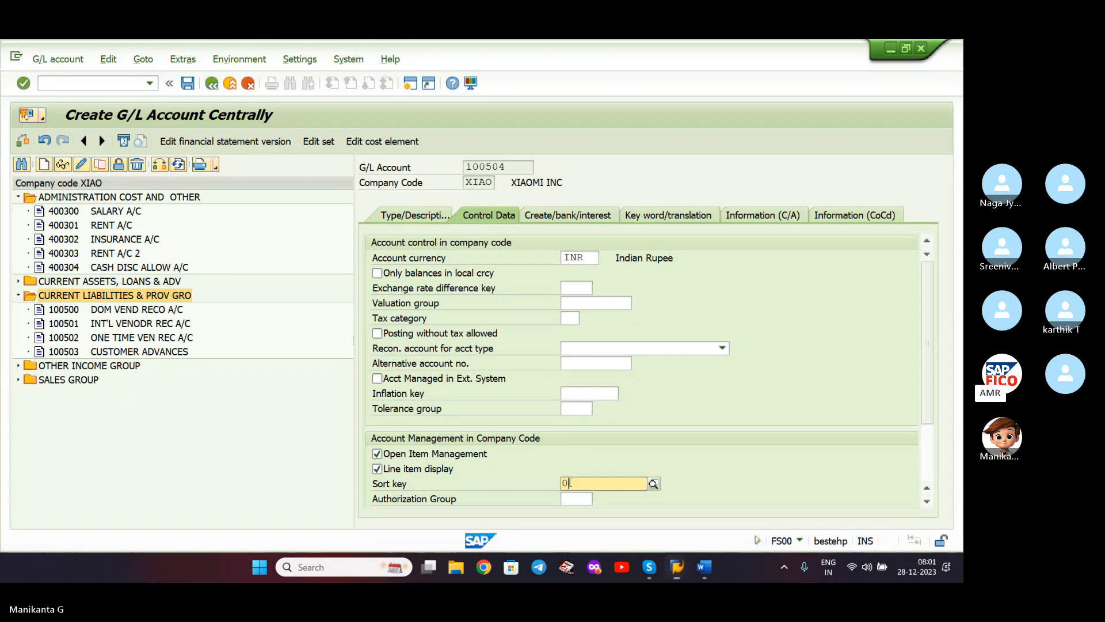
{"action": "type", "text": "01"}
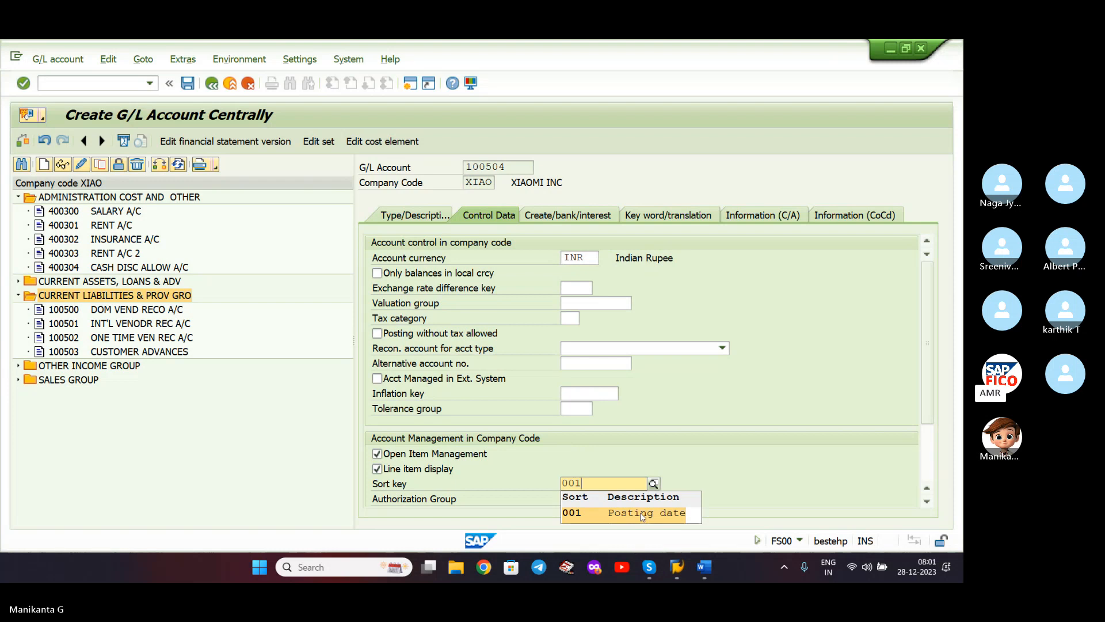
{"action": "key", "text": "Return"}
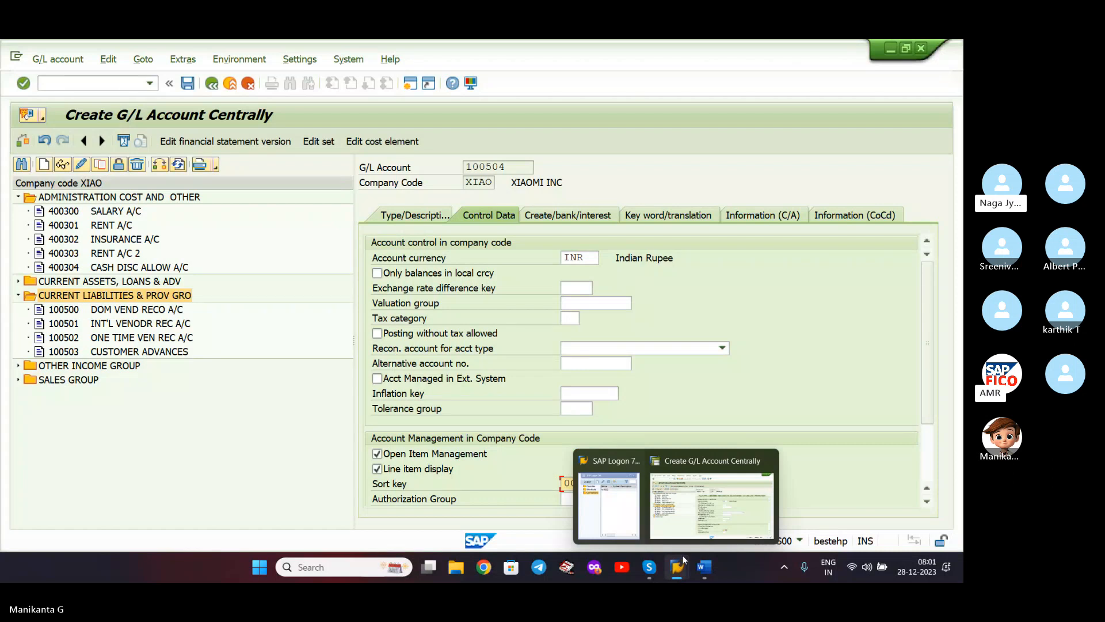
{"action": "left_click", "coordinate": [694, 391]}
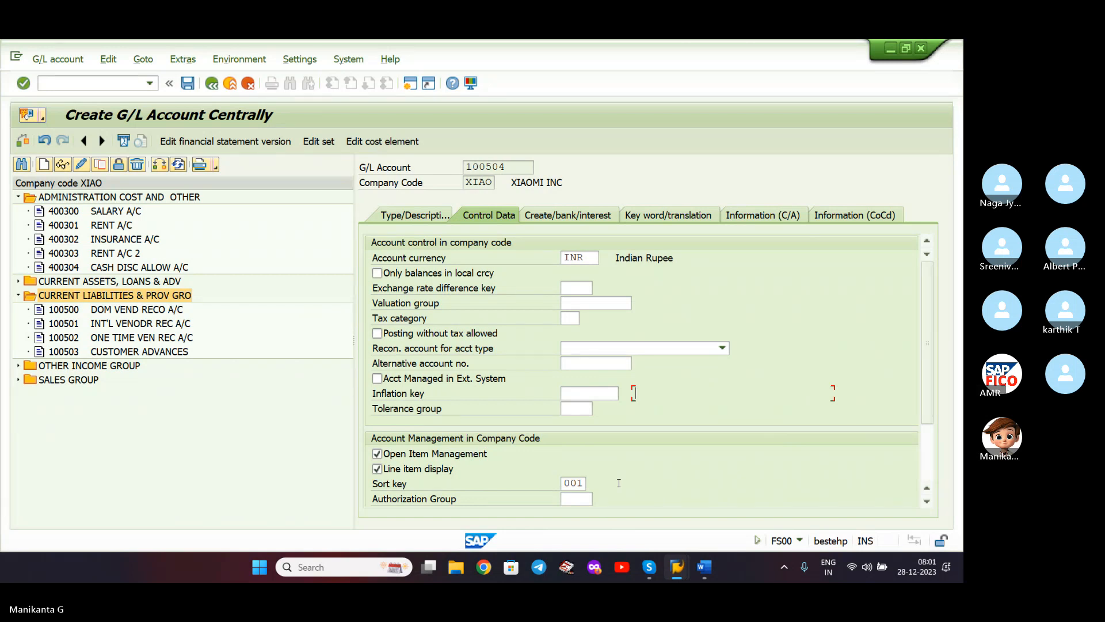
- Set field status group G001 for account 100504
{"action": "left_click", "coordinate": [574, 217]}
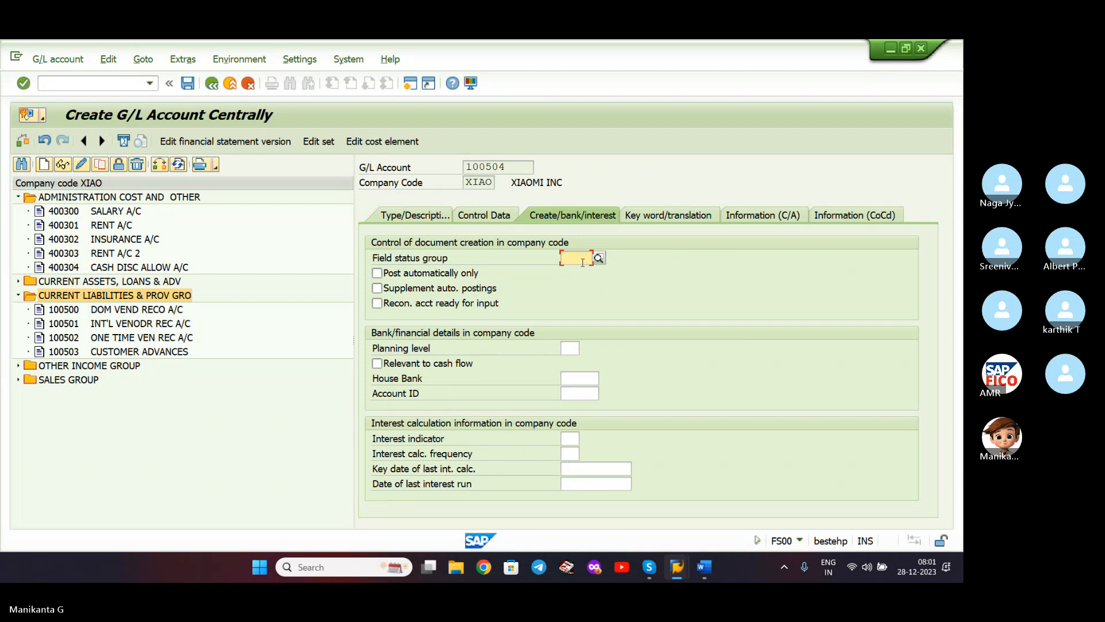
{"action": "type", "text": "G0"}
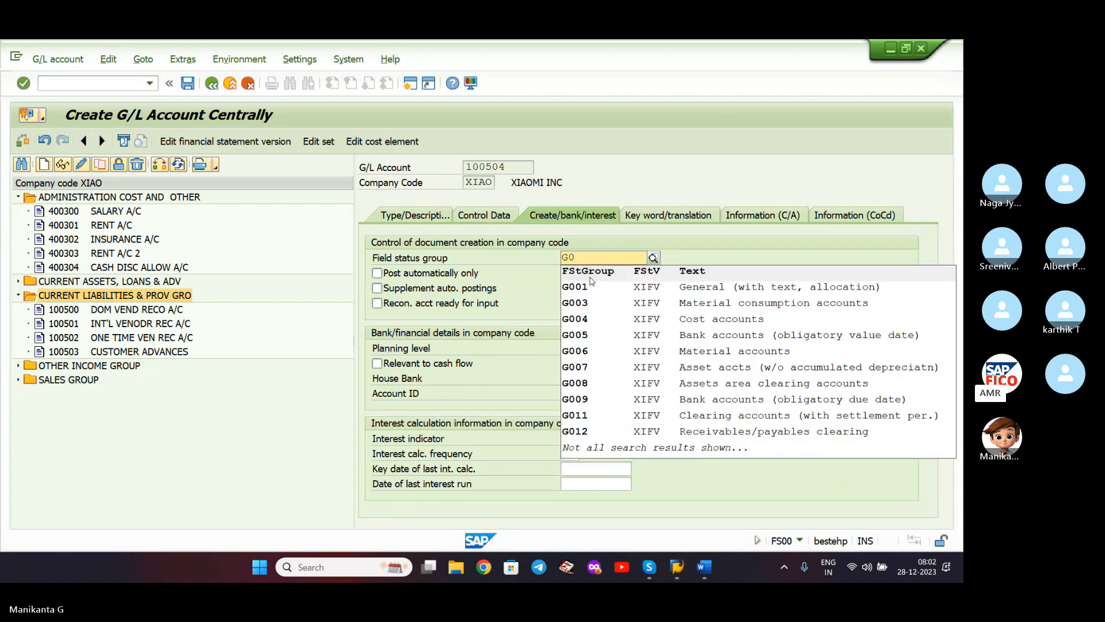
{"action": "left_click", "coordinate": [594, 288]}
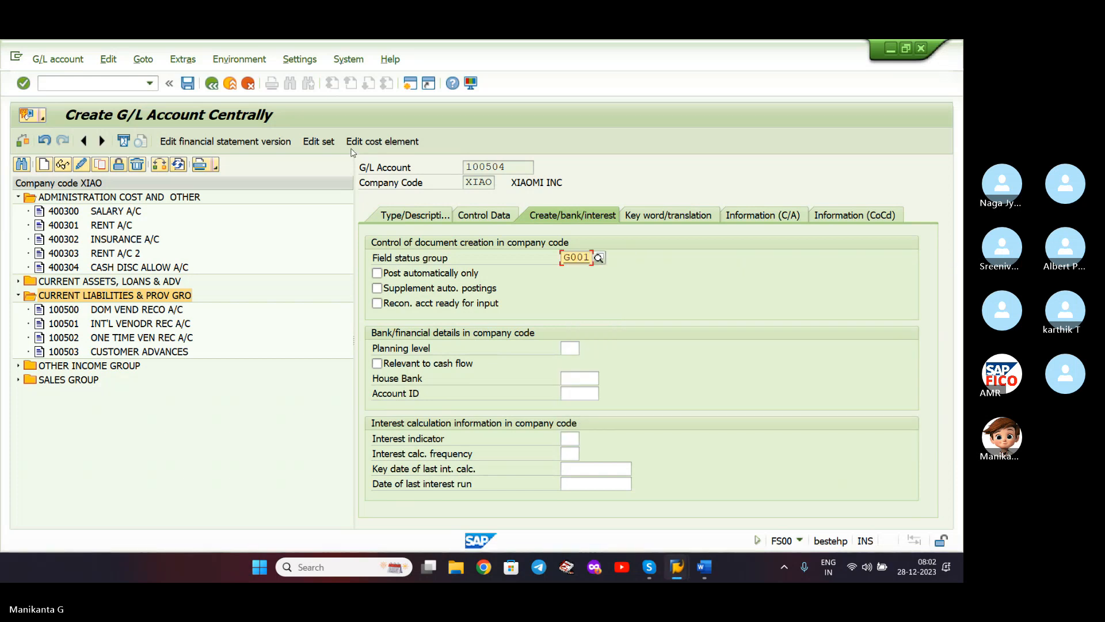
- Attempt to save account 100504 twice and dismiss the resulting error messages
{"action": "left_click", "coordinate": [188, 84]}
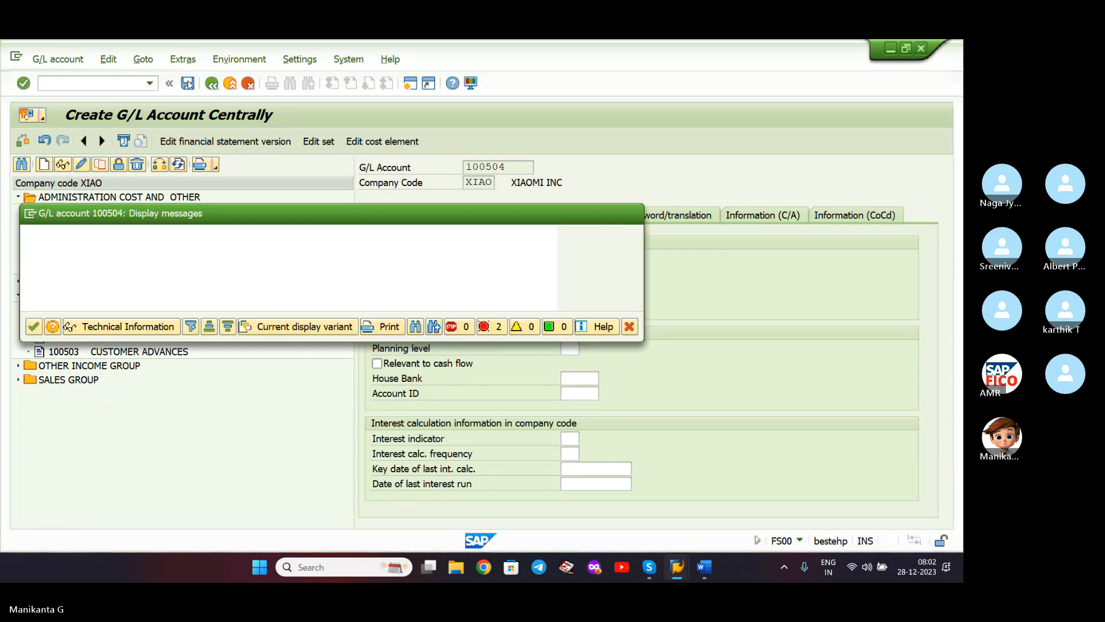
{"action": "left_click", "coordinate": [36, 328]}
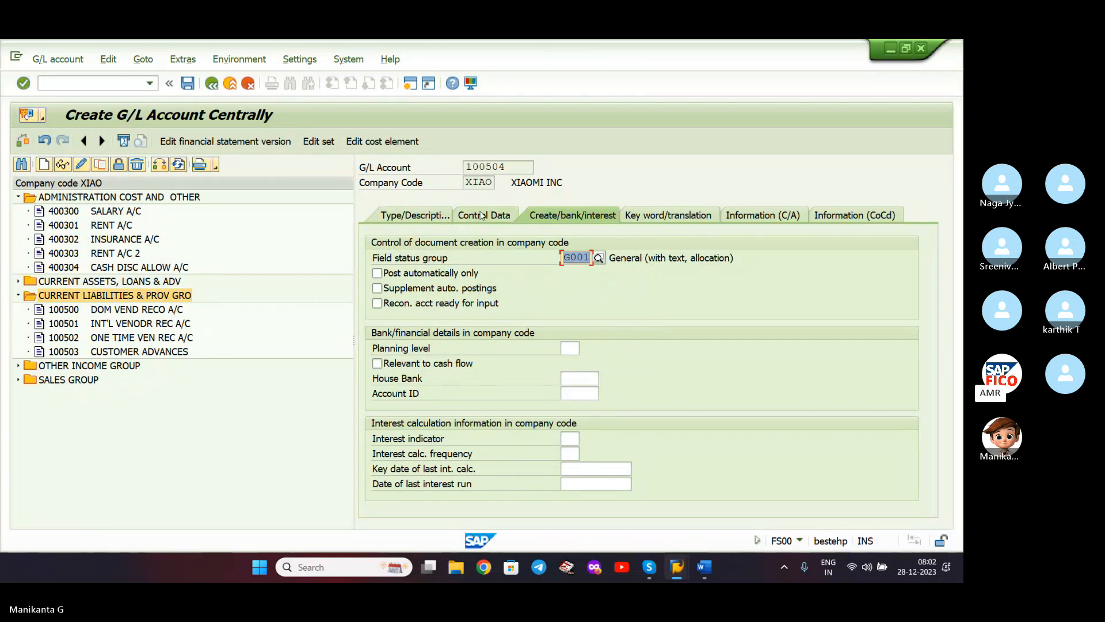
{"action": "left_click", "coordinate": [186, 85]}
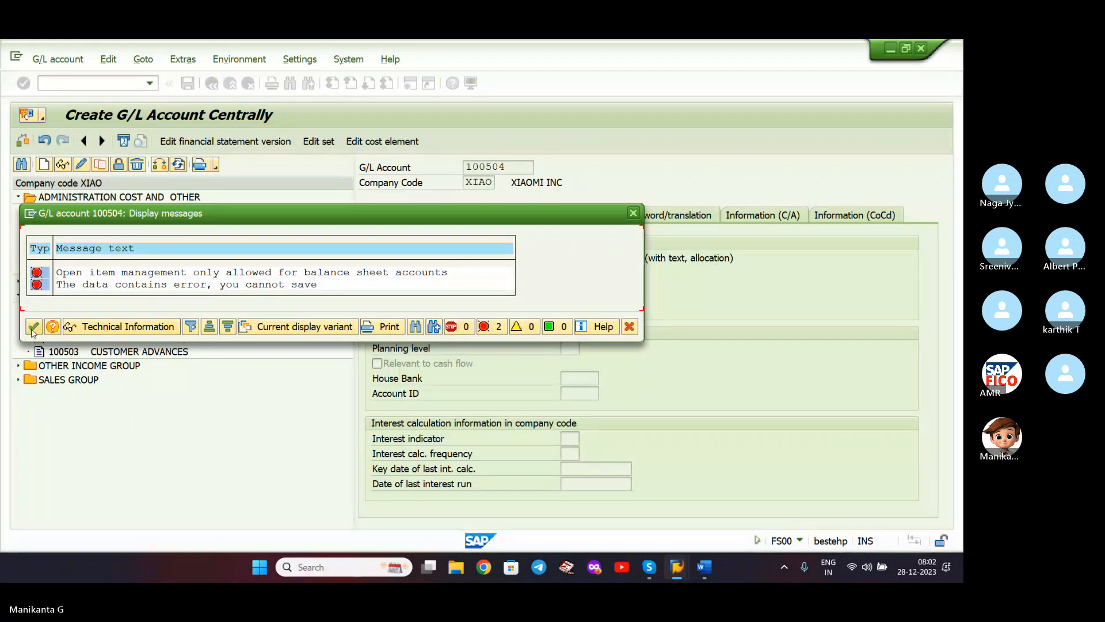
{"action": "left_click", "coordinate": [633, 213]}
- Mark 100504 as a balance sheet account, save it, and briefly check the Word notes
{"action": "left_click", "coordinate": [423, 217]}
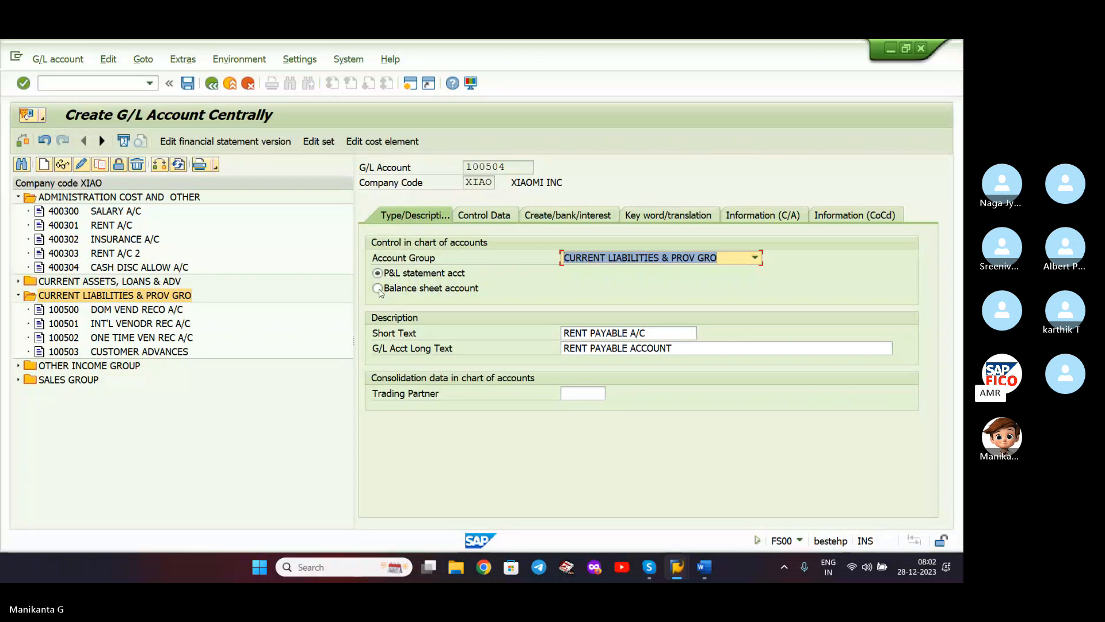
{"action": "left_click", "coordinate": [378, 288]}
{"action": "left_click", "coordinate": [187, 85]}
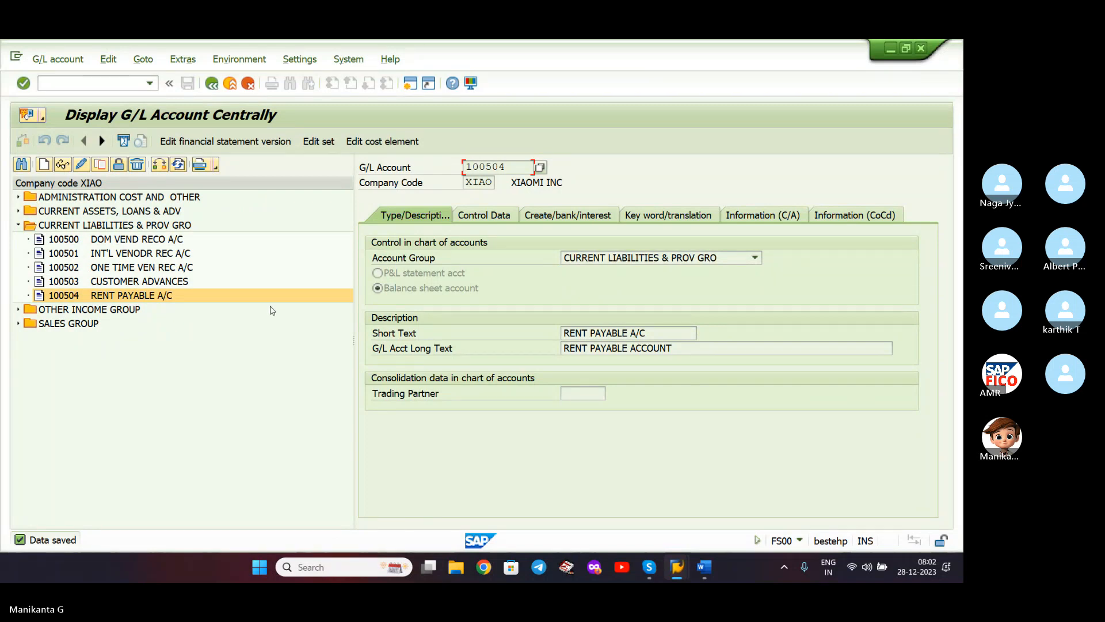
{"action": "left_click", "coordinate": [703, 565]}
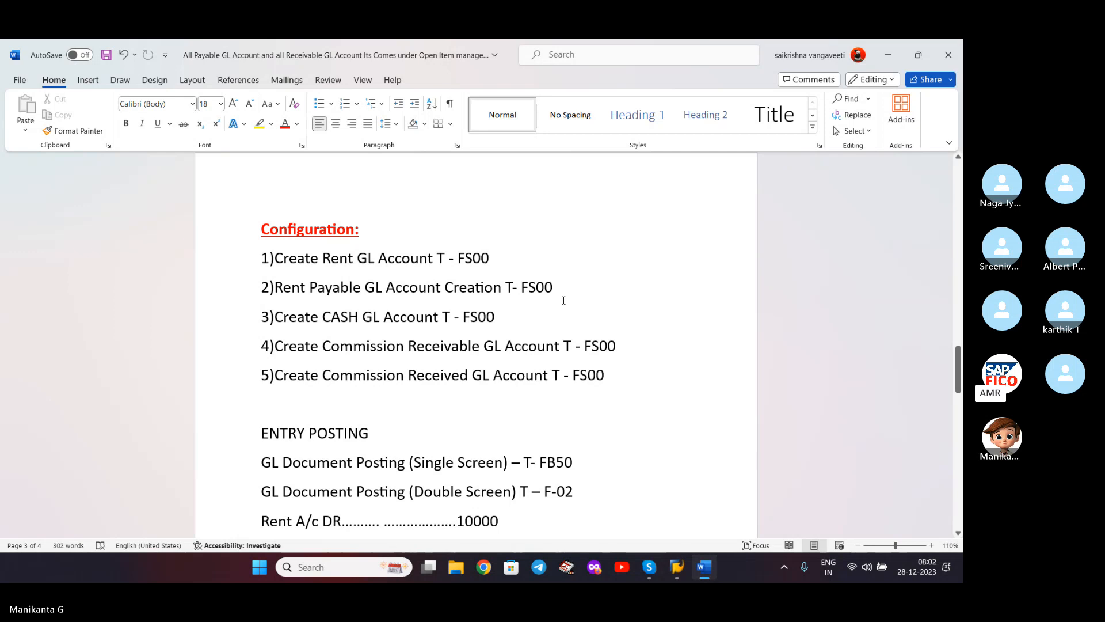
{"action": "left_click", "coordinate": [889, 50]}
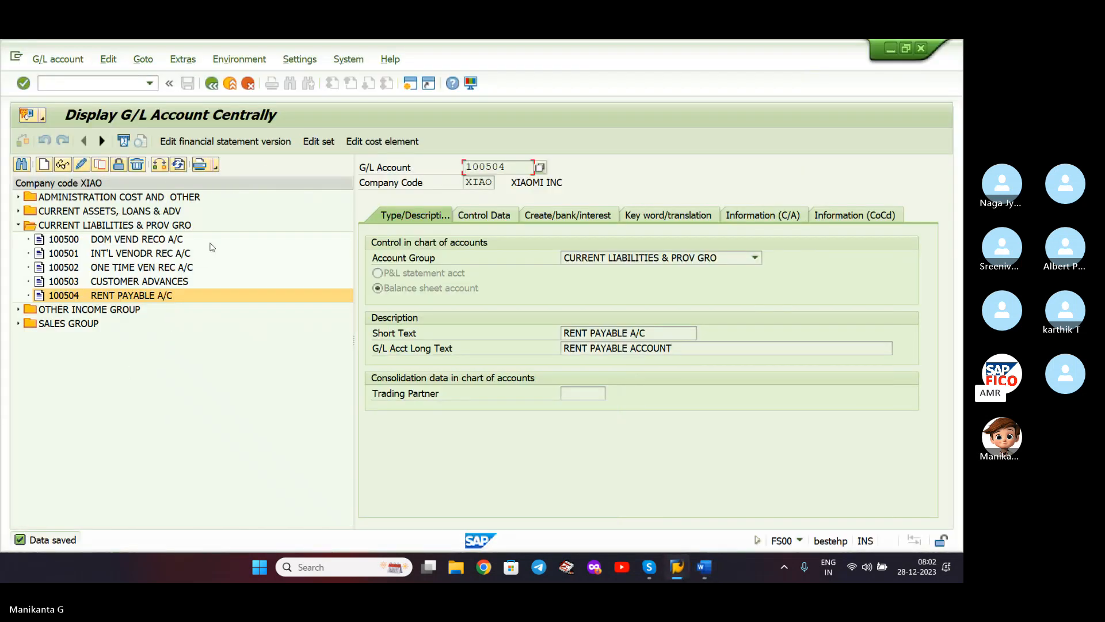
- Expand CURRENT ASSETS, LOANS & ADV and ADMINISTRATION COST groups, then select CURRENT ASSETS
{"action": "left_click", "coordinate": [19, 223]}
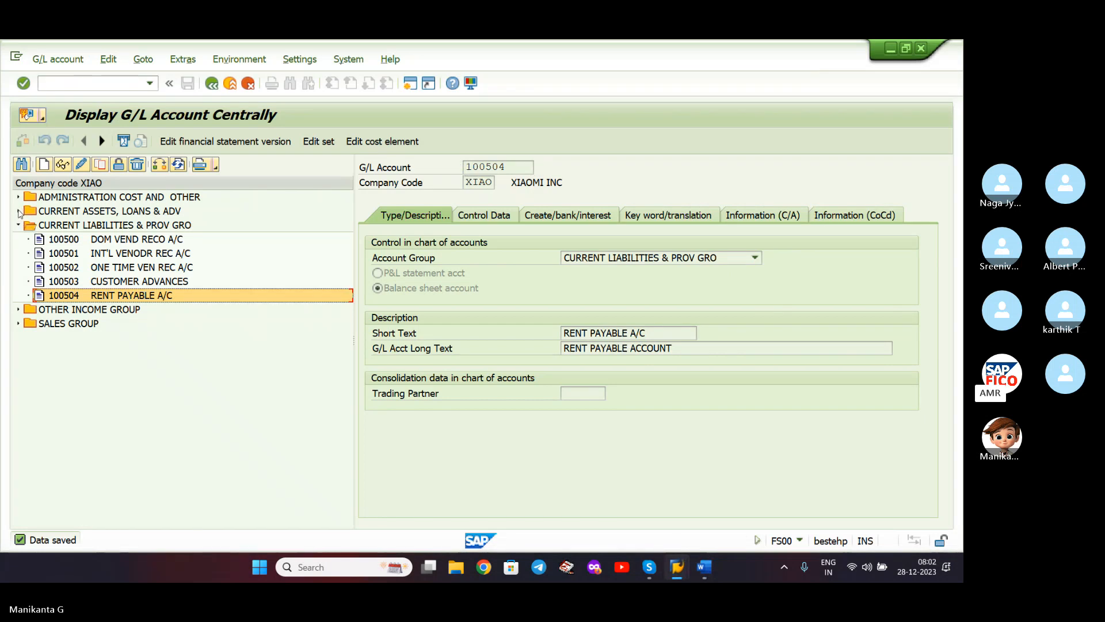
{"action": "left_click", "coordinate": [19, 211]}
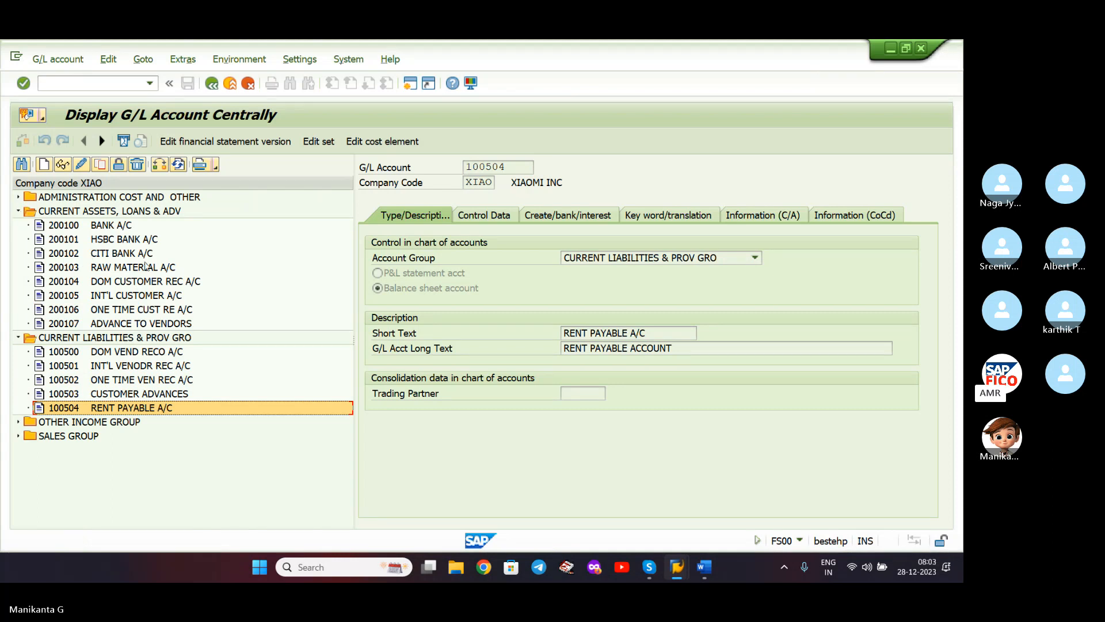
{"action": "left_click", "coordinate": [17, 197]}
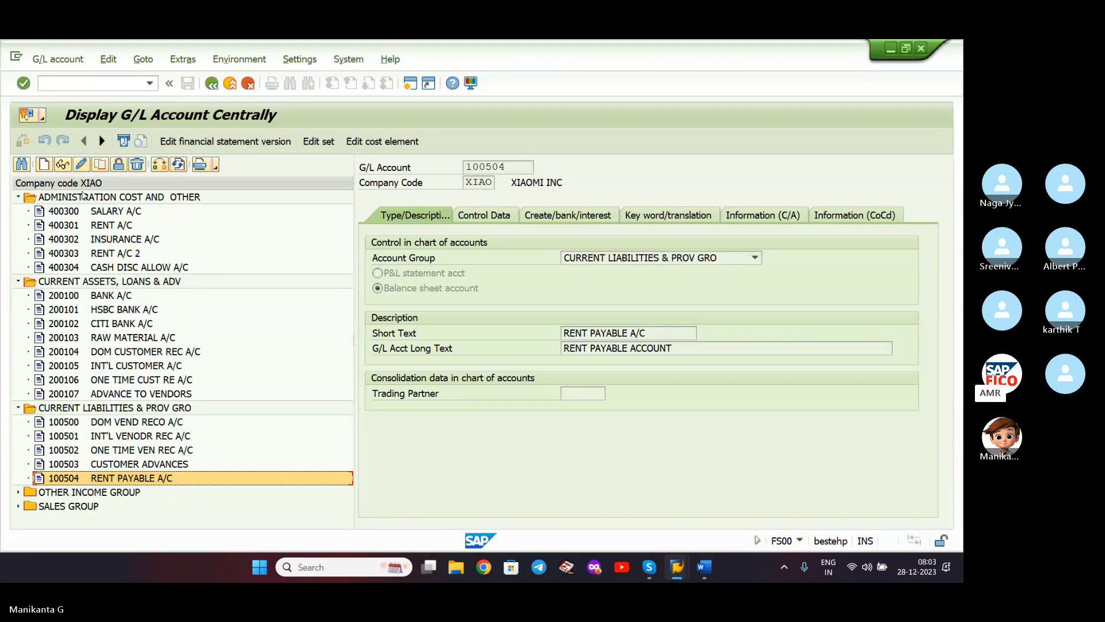
{"action": "left_click", "coordinate": [108, 282]}
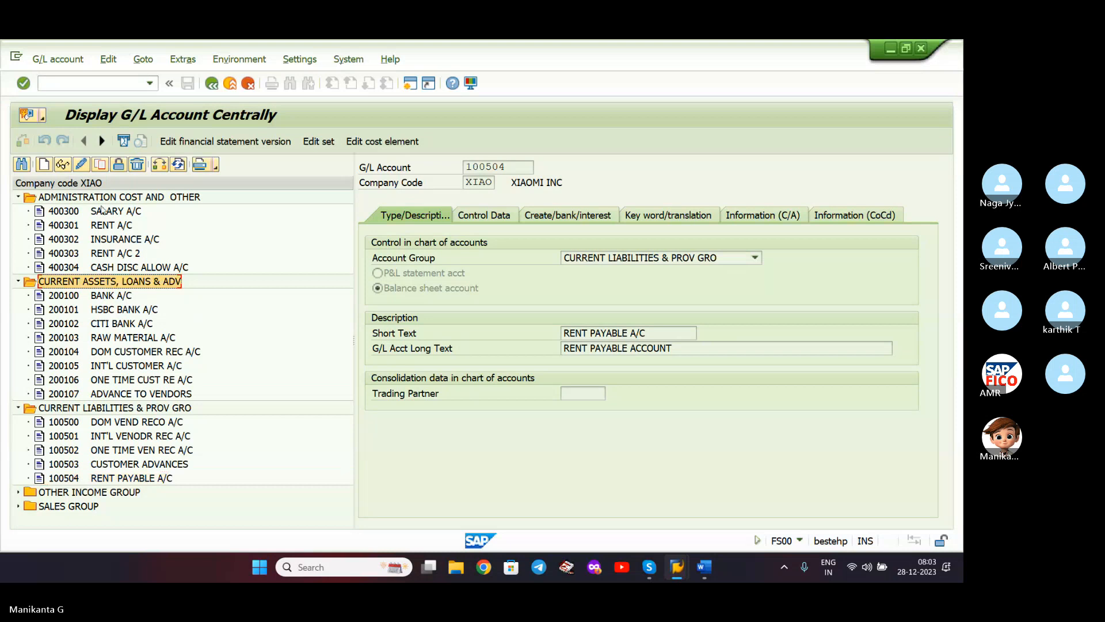
- Start account 200108 as a balance sheet account in CURRENT ASSETS, LOANS & ADV
{"action": "left_click", "coordinate": [47, 166]}
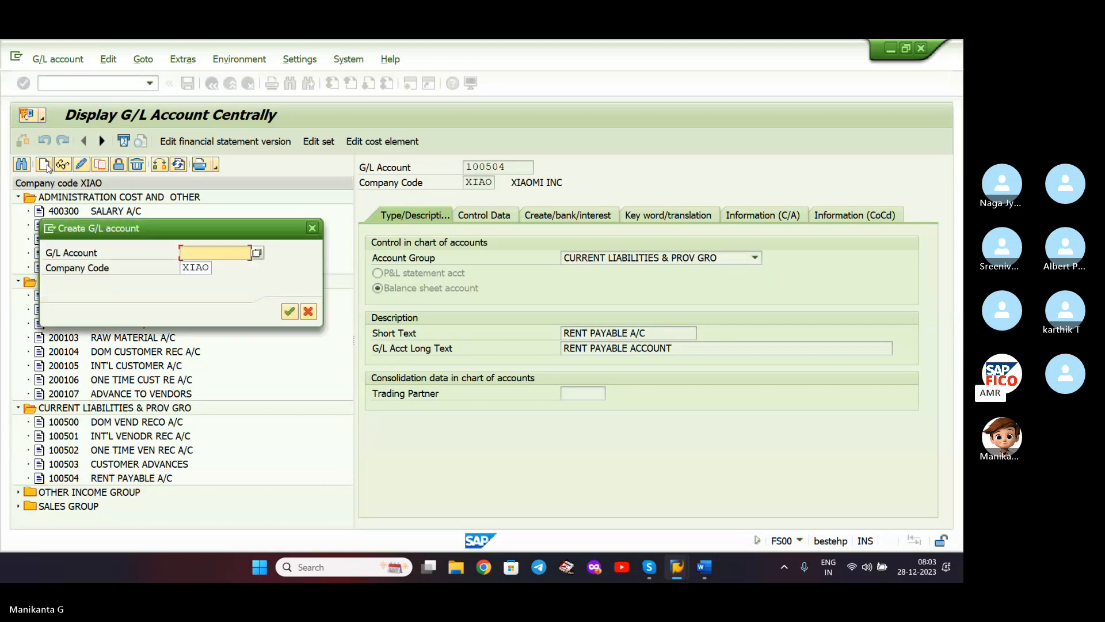
{"action": "left_click_drag", "start_coordinate": [114, 230], "coordinate": [322, 208]}
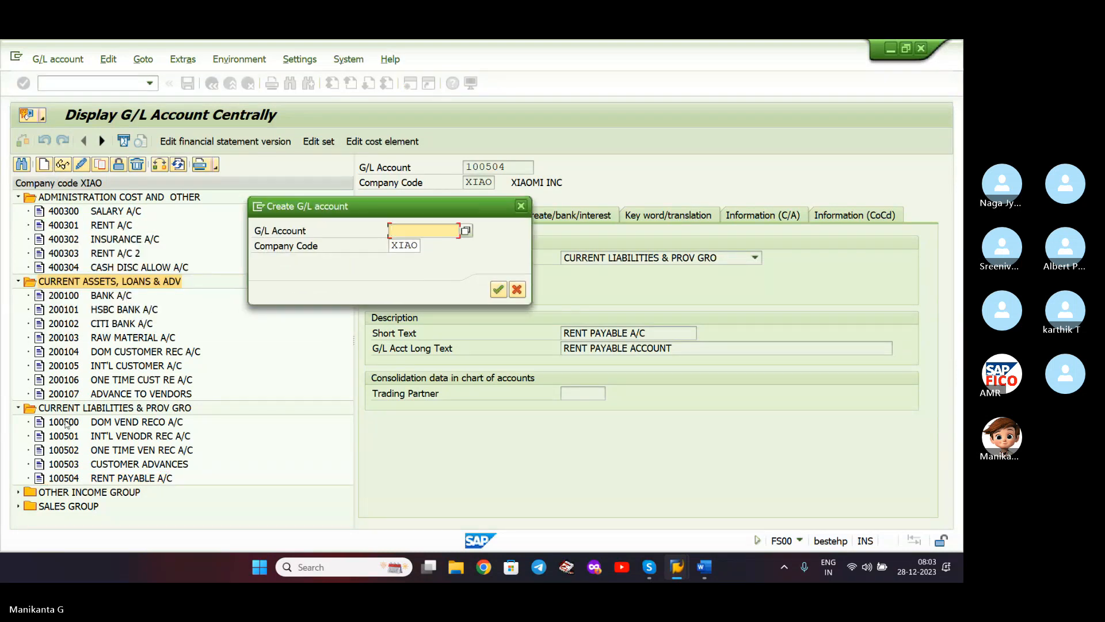
{"action": "type", "text": "20"}
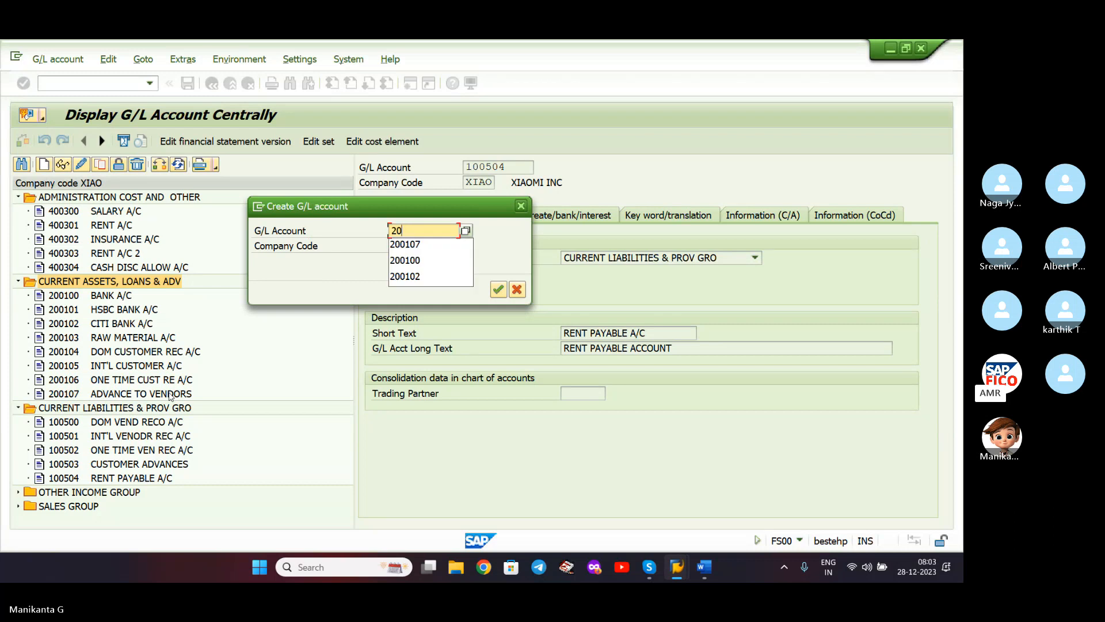
{"action": "type", "text": "0108"}
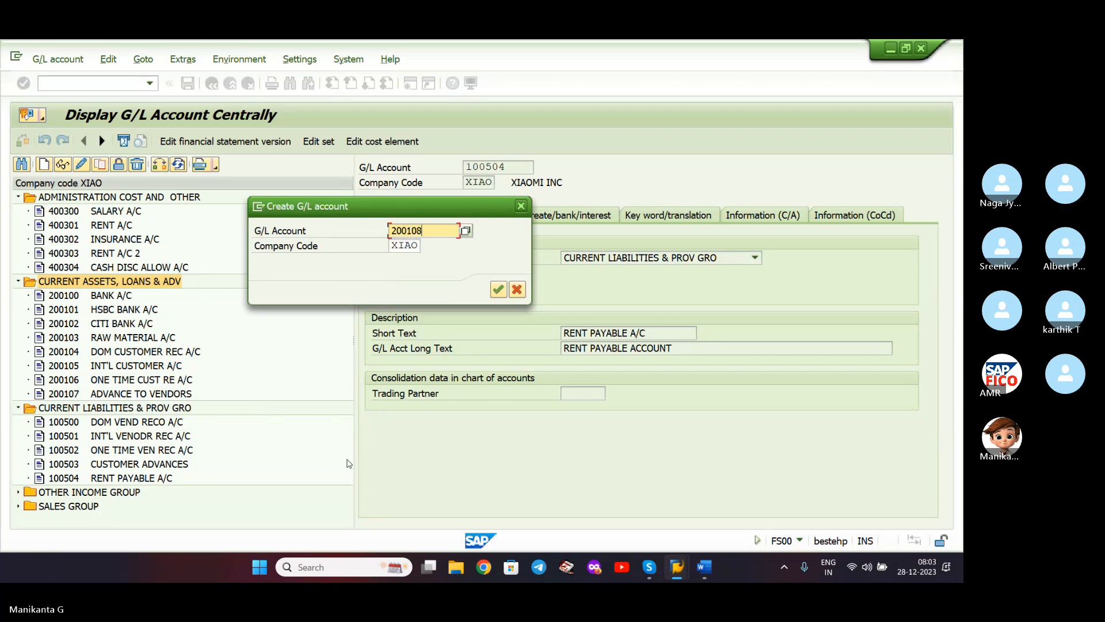
{"action": "key", "text": "Return"}
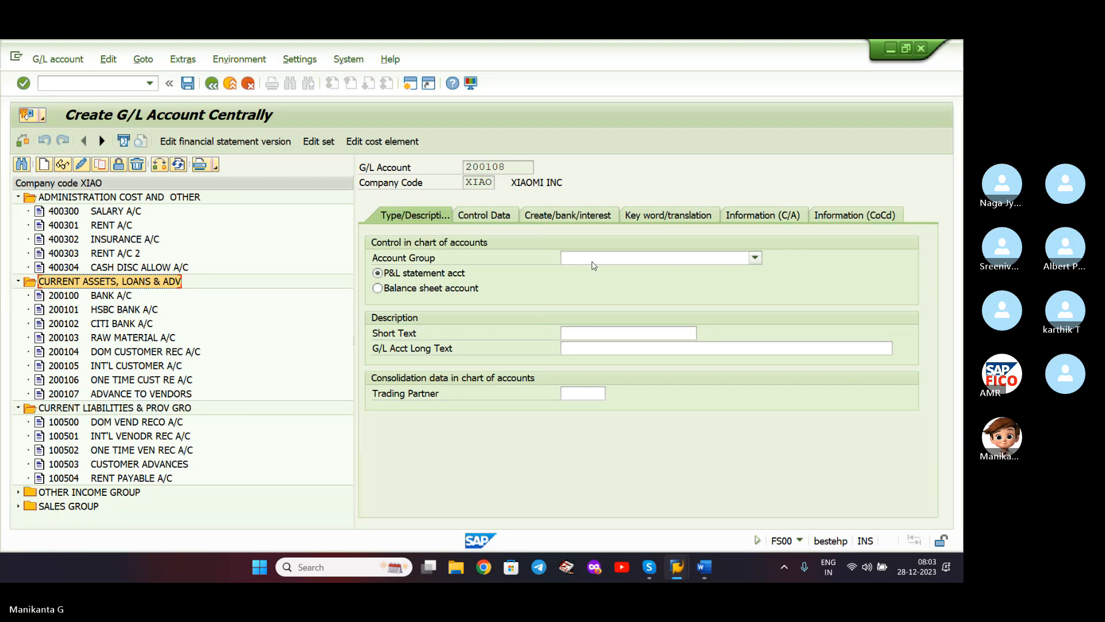
{"action": "left_click", "coordinate": [592, 262]}
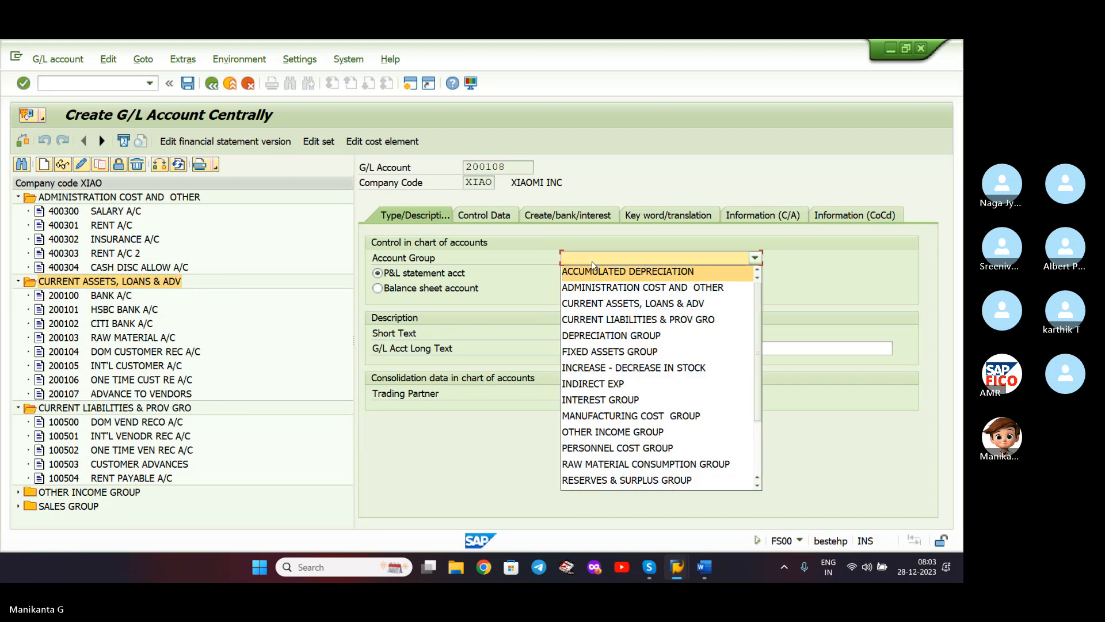
{"action": "left_click", "coordinate": [675, 304]}
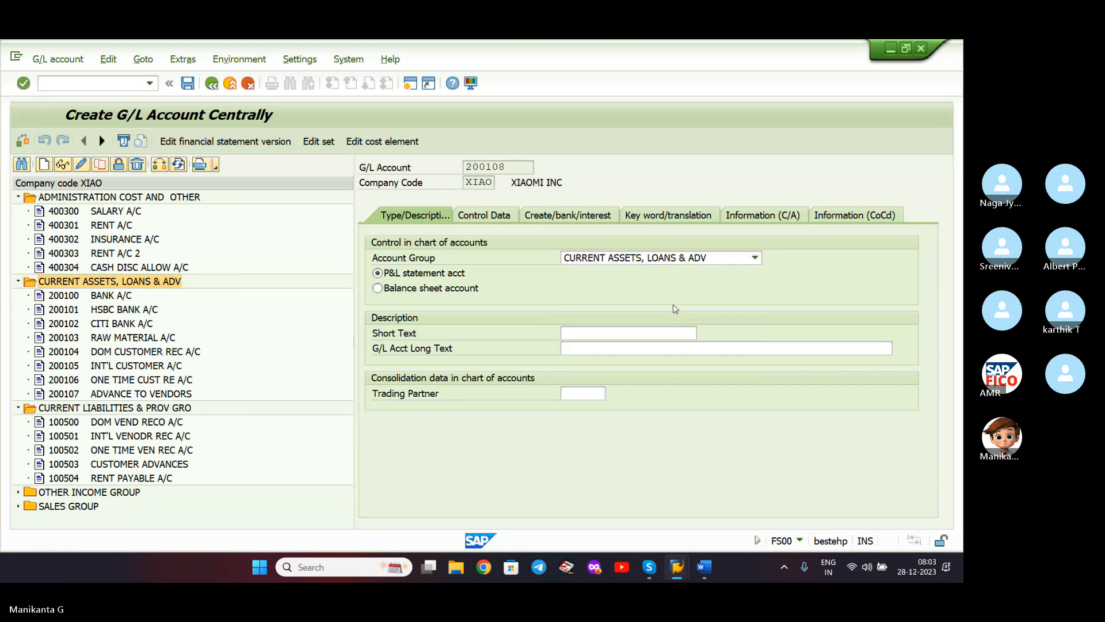
{"action": "left_click", "coordinate": [439, 294]}
- Enter short text CASH A/C and long text CASH ACCOUNT
{"action": "left_click", "coordinate": [609, 334]}
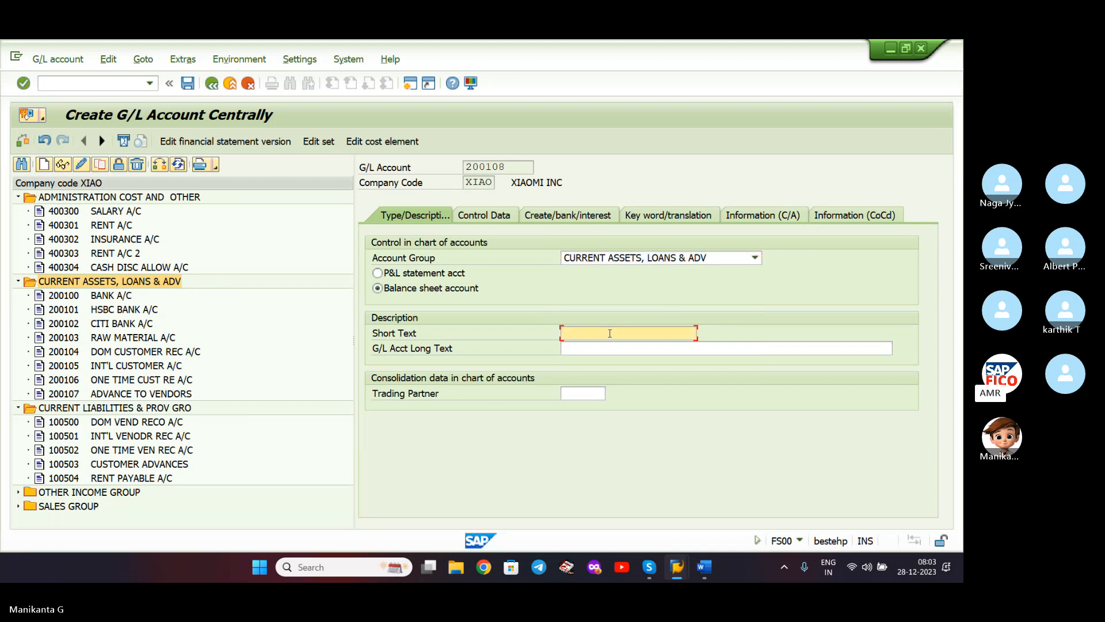
{"action": "type", "text": "CASH"}
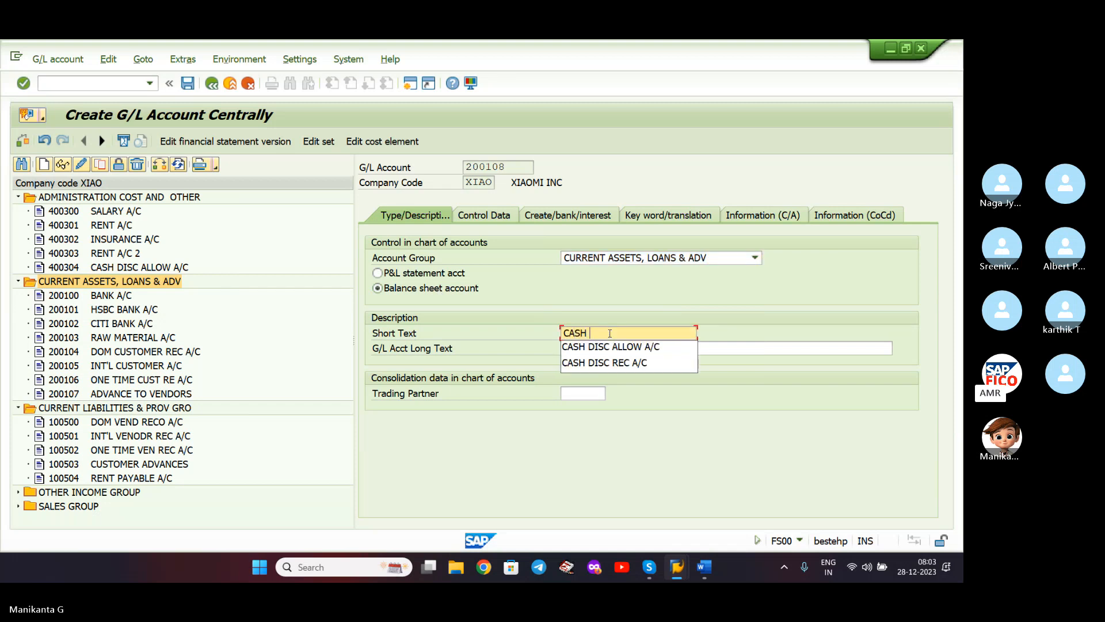
{"action": "type", "text": " A/C"}
{"action": "left_click", "coordinate": [607, 351]}
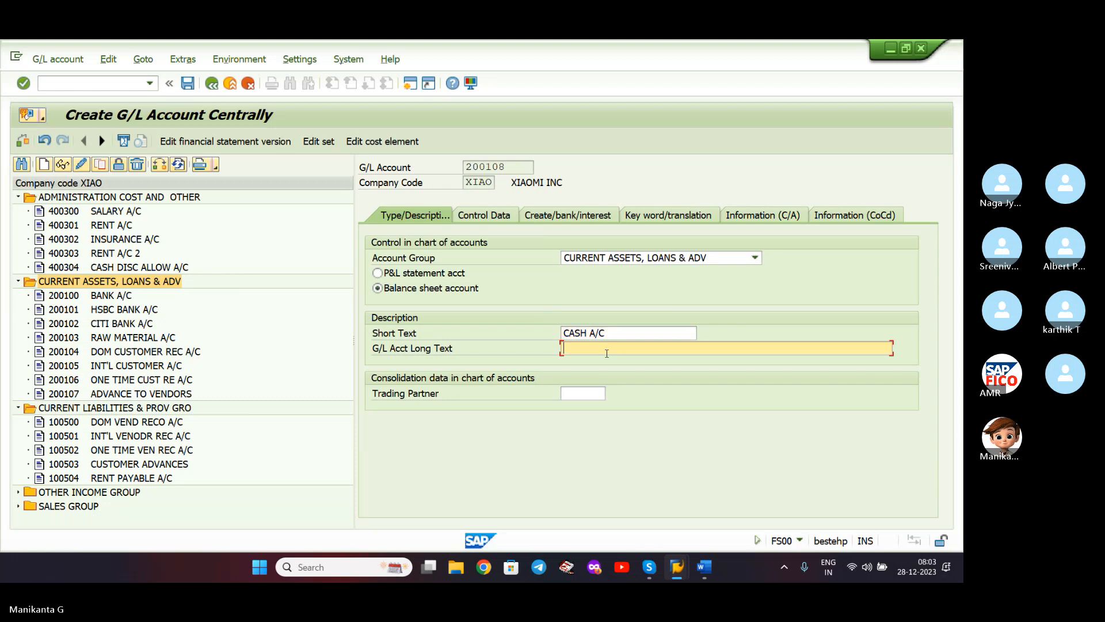
{"action": "type", "text": "CASH ACCOUNT"}
{"action": "left_click", "coordinate": [485, 217]}
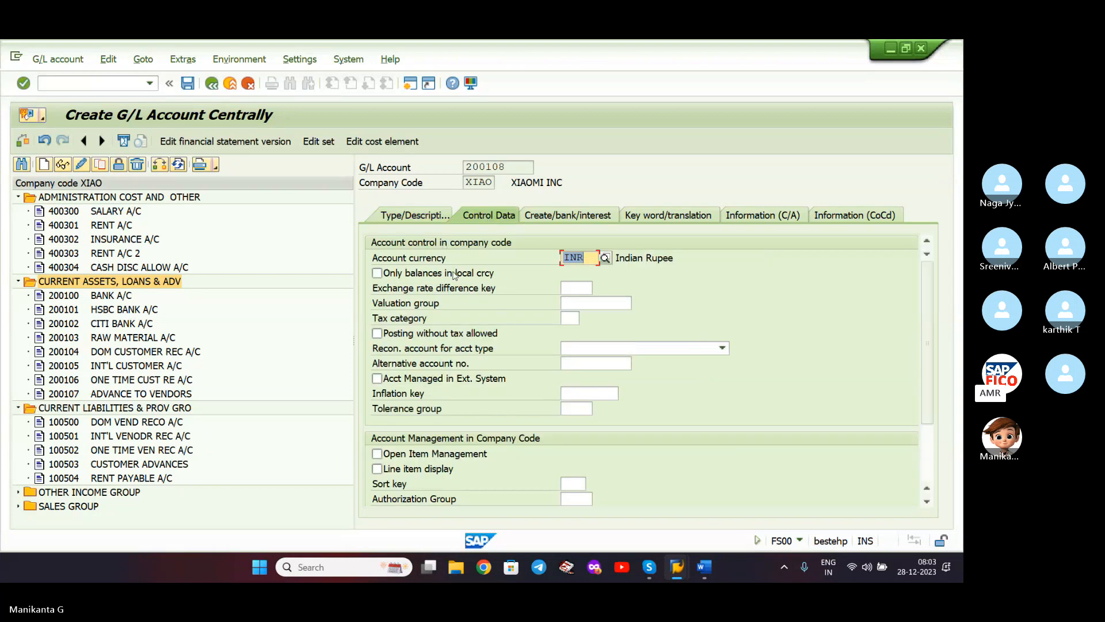
- Turn on line item display for 200108 with sort key 001
{"action": "left_click", "coordinate": [378, 453]}
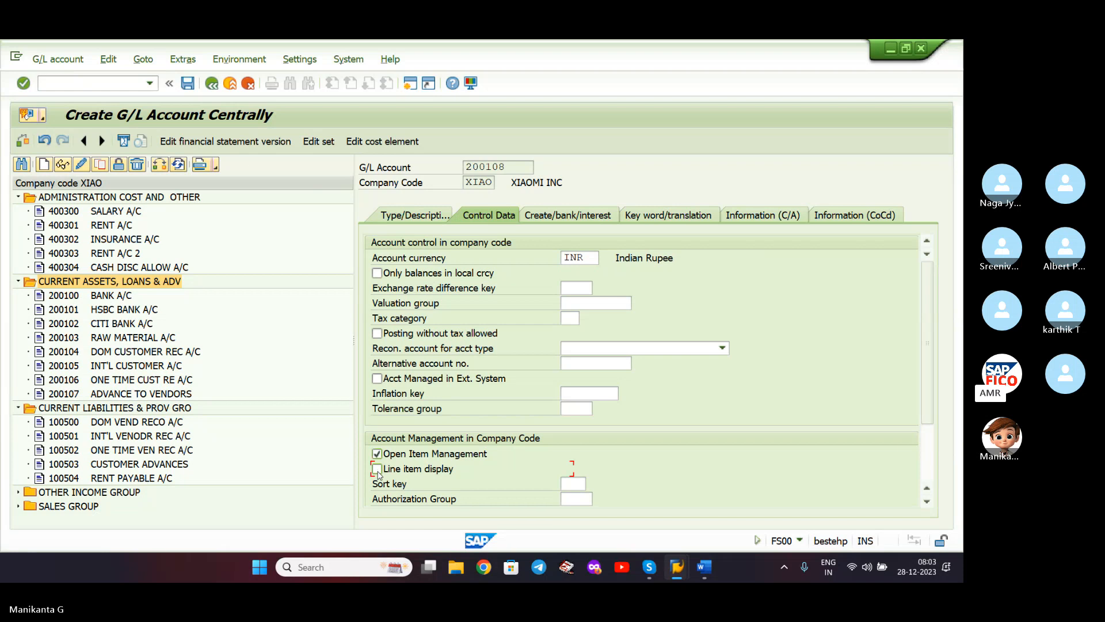
{"action": "left_click", "coordinate": [377, 456]}
{"action": "left_click", "coordinate": [582, 482]}
{"action": "type", "text": "001"}
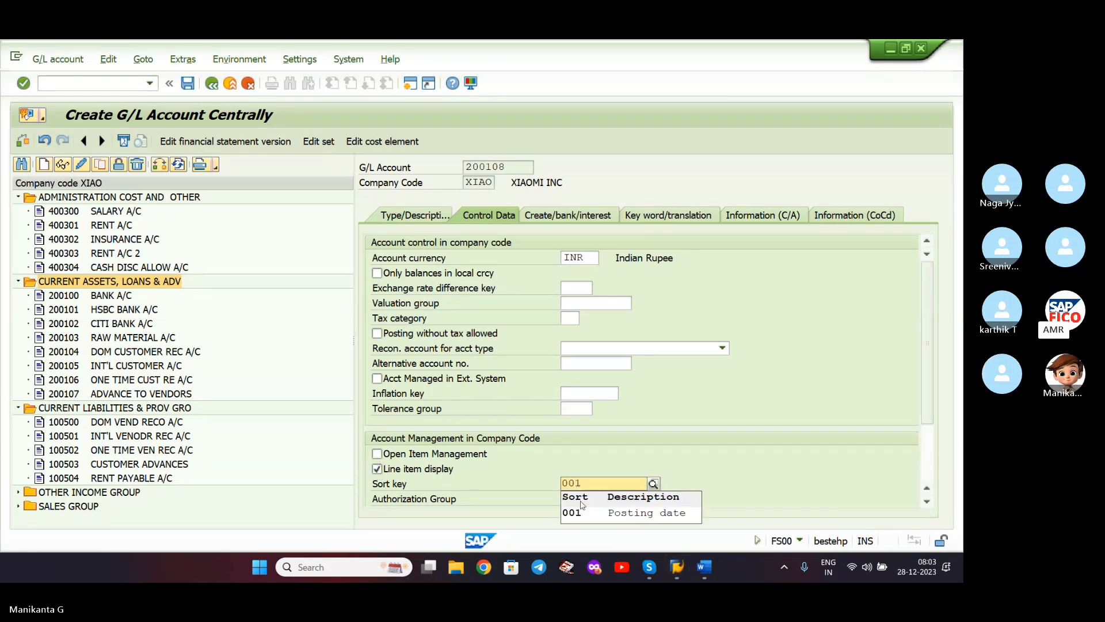
{"action": "left_click", "coordinate": [582, 516]}
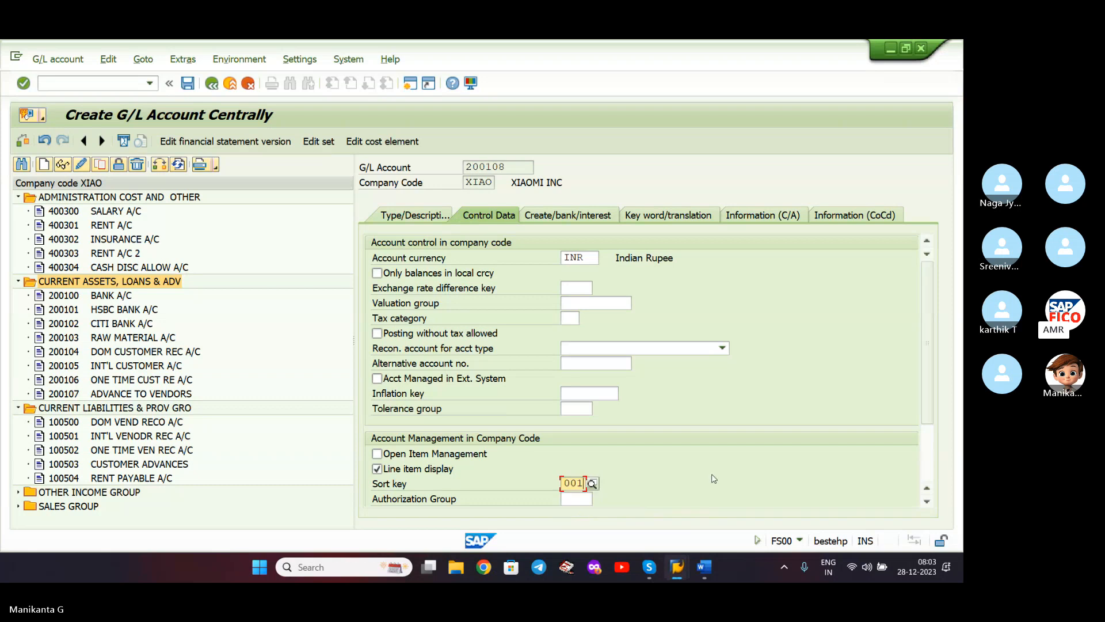
- Set field status group G001, save past the currency warning, and bring up the Word notes
{"action": "left_click", "coordinate": [543, 220]}
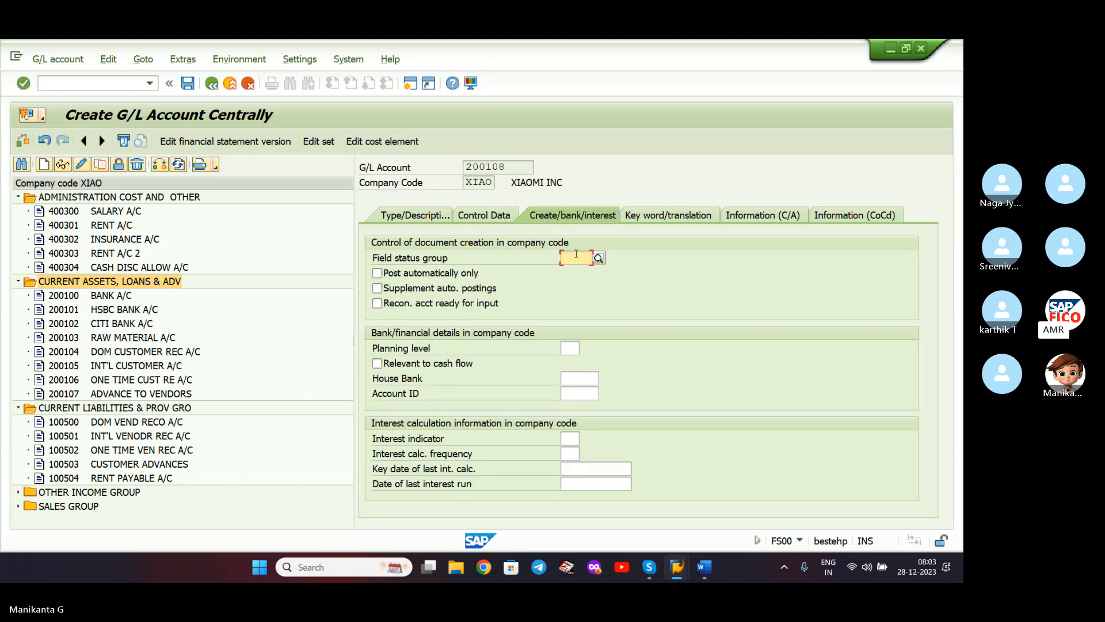
{"action": "type", "text": "G001"}
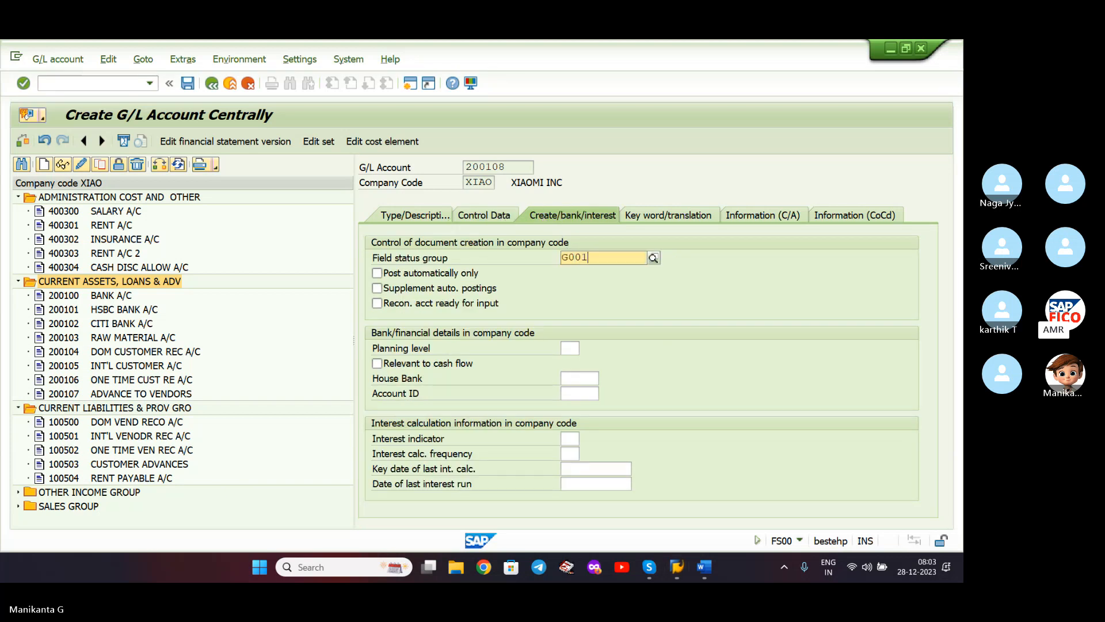
{"action": "left_click", "coordinate": [605, 296]}
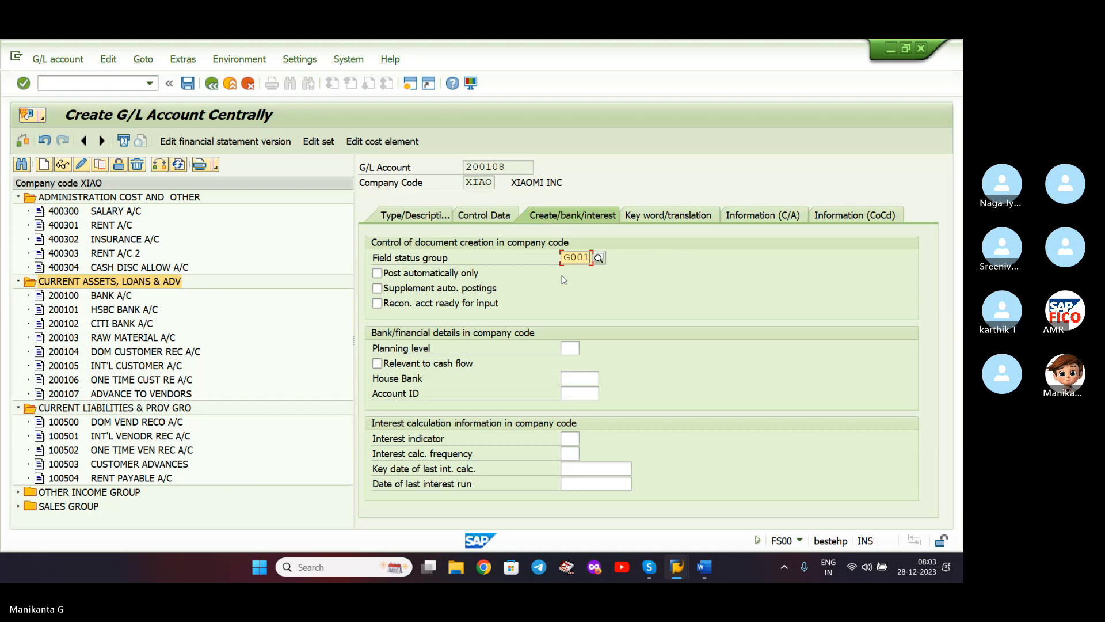
{"action": "left_click", "coordinate": [188, 83]}
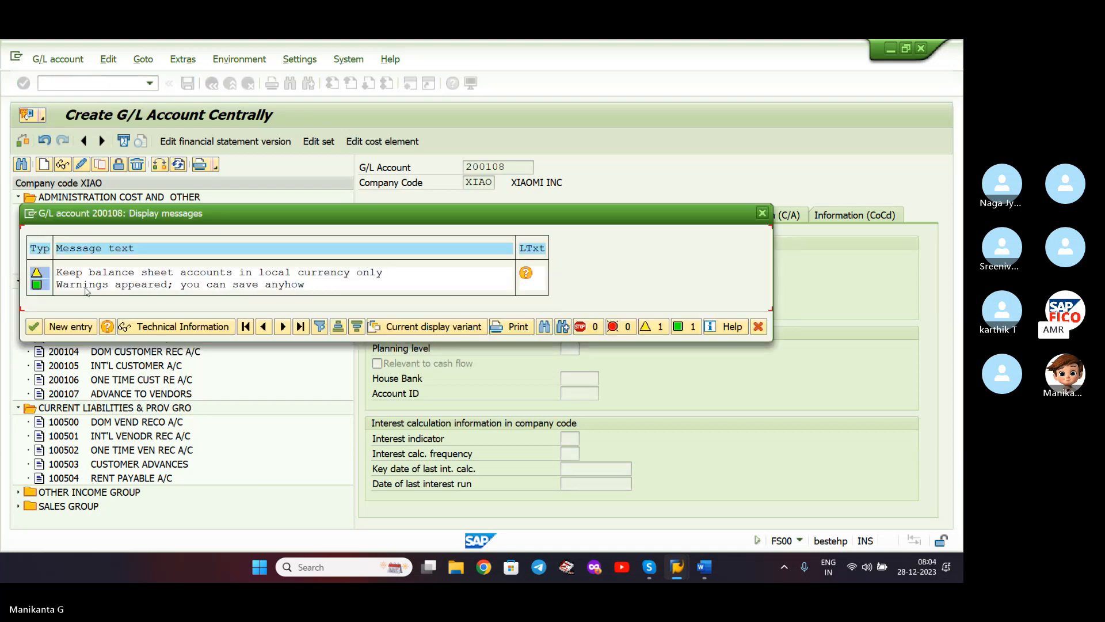
{"action": "left_click", "coordinate": [33, 326]}
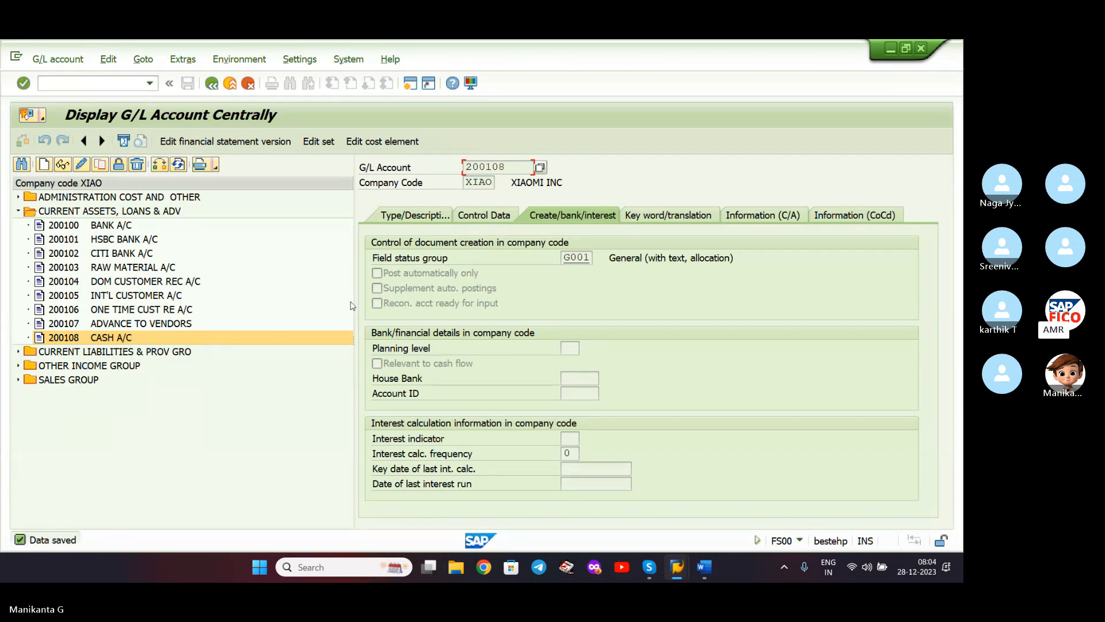
{"action": "left_click", "coordinate": [709, 570]}
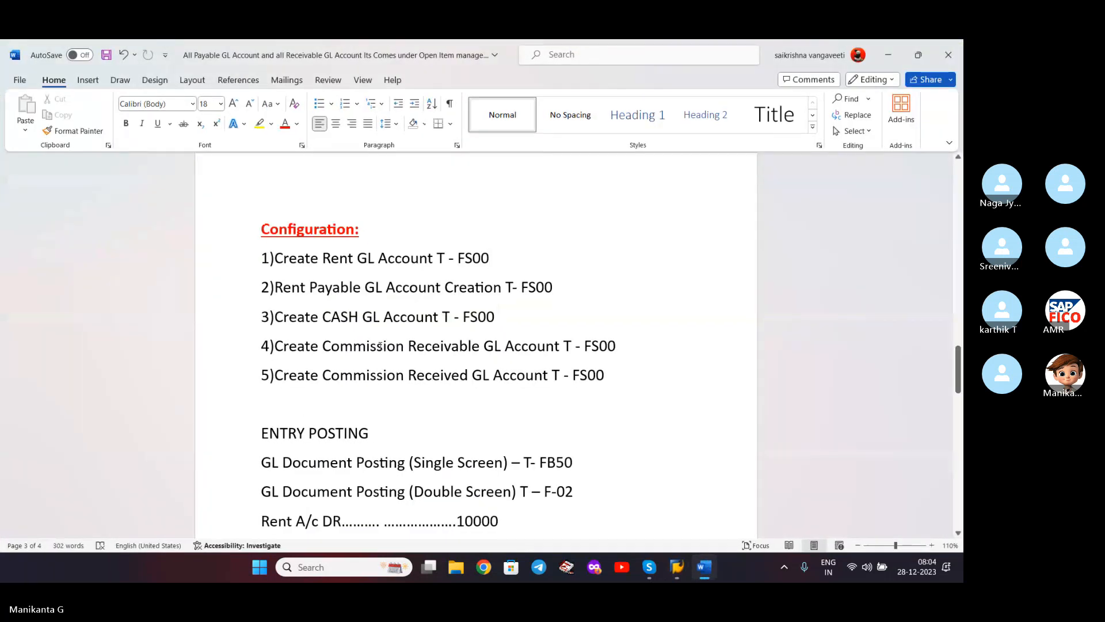
- Minimize the Word notes to return to the saved cash account in SAP
{"action": "left_click", "coordinate": [895, 58]}
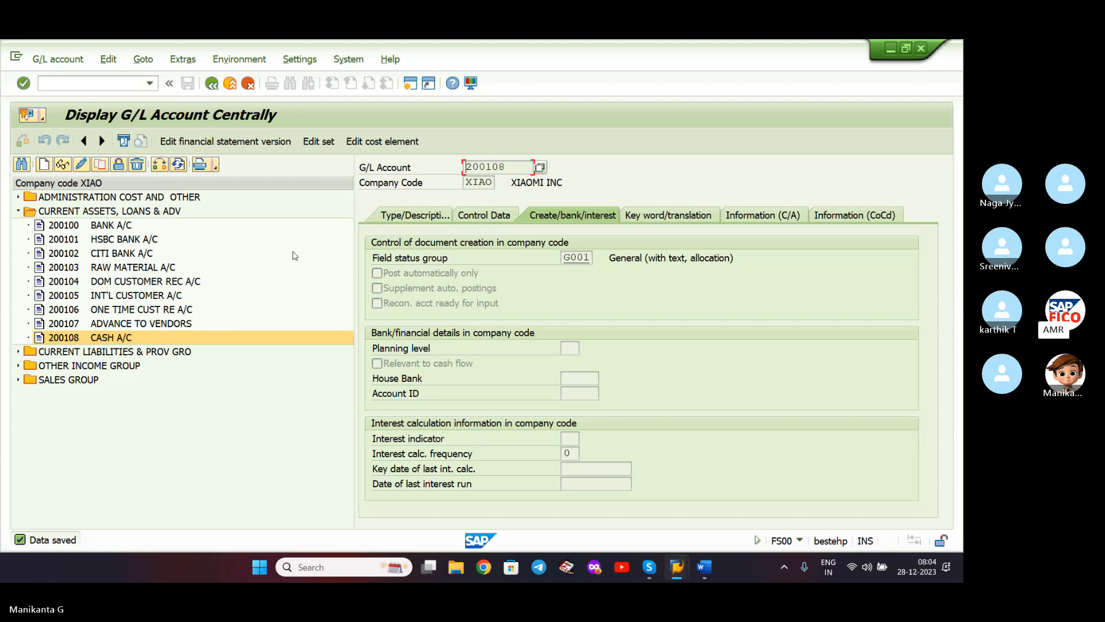
- Create account 200109 as a balance sheet account in CURRENT ASSETS, LOANS & ADV
{"action": "left_click", "coordinate": [74, 215]}
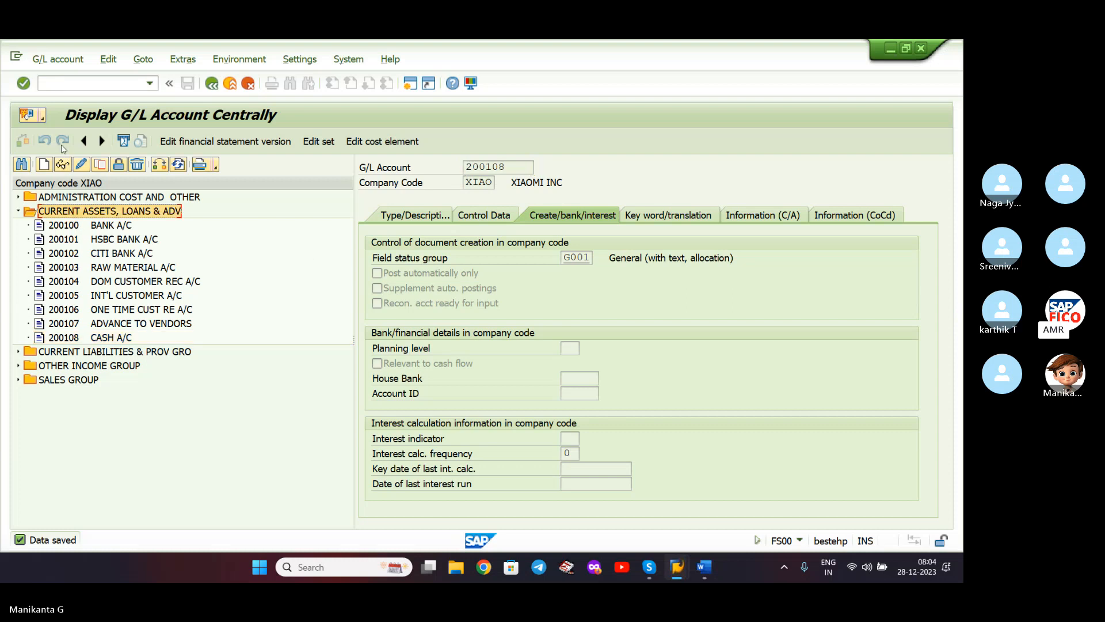
{"action": "left_click", "coordinate": [45, 170]}
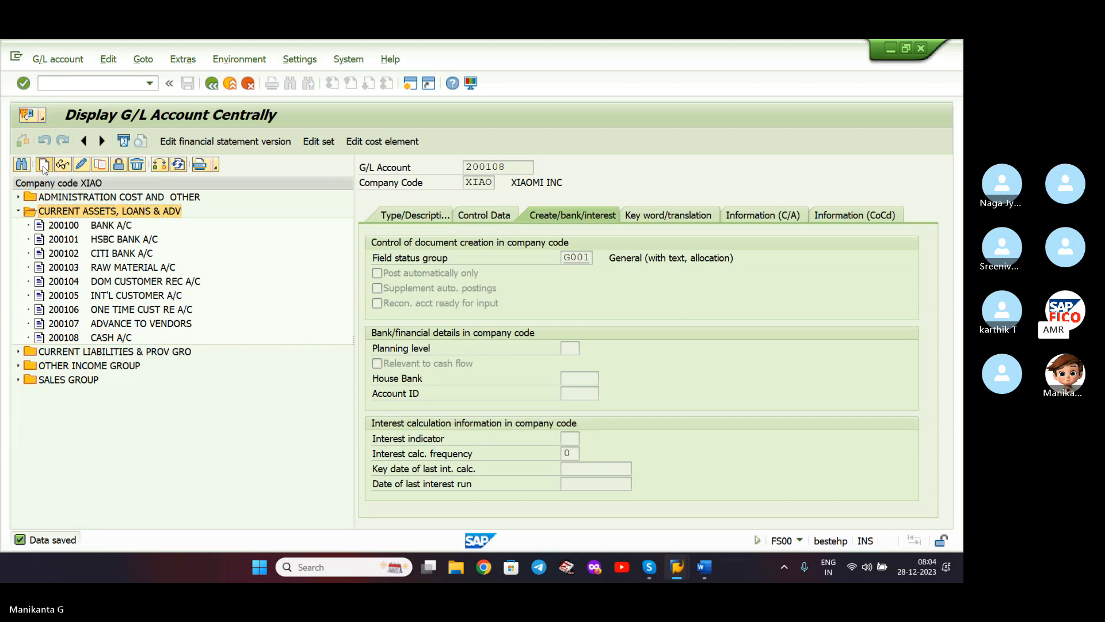
{"action": "type", "text": "200109"}
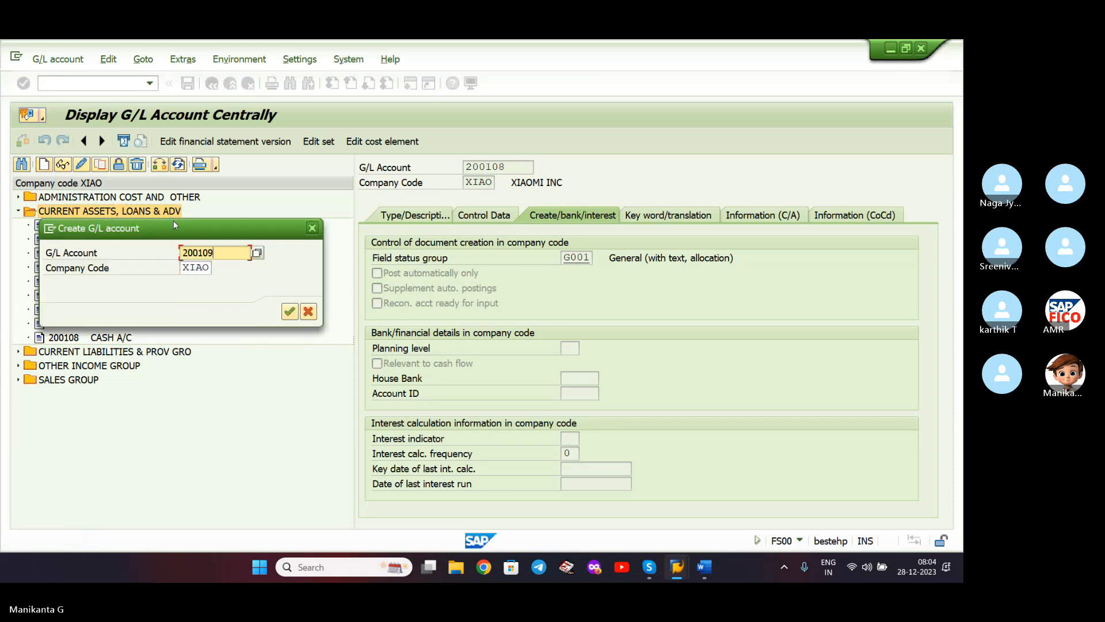
{"action": "key", "text": "Return"}
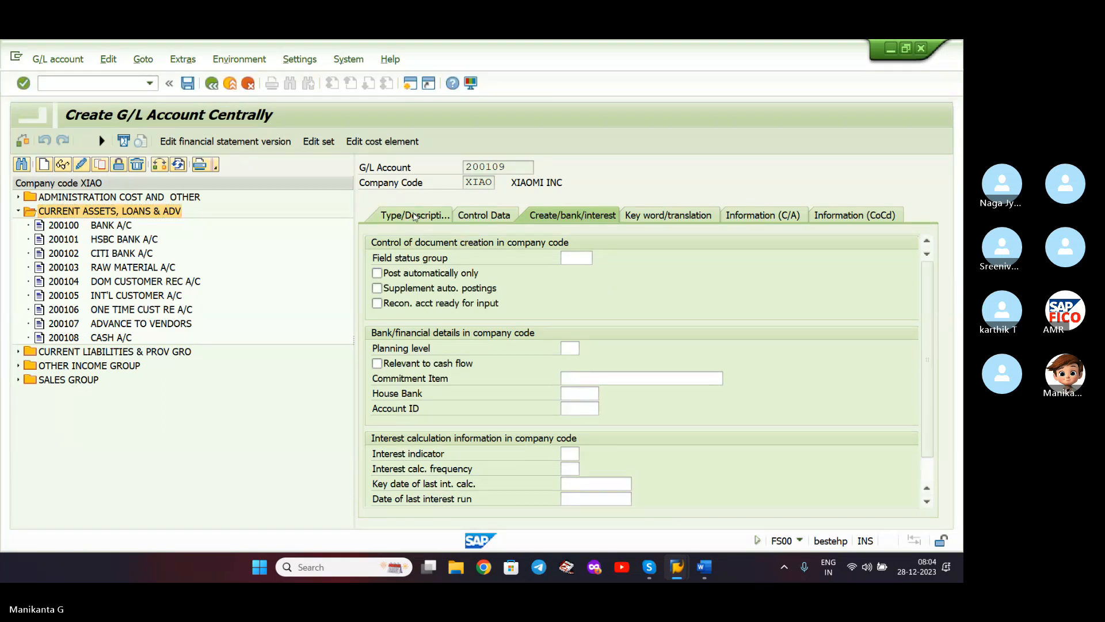
{"action": "left_click", "coordinate": [648, 259]}
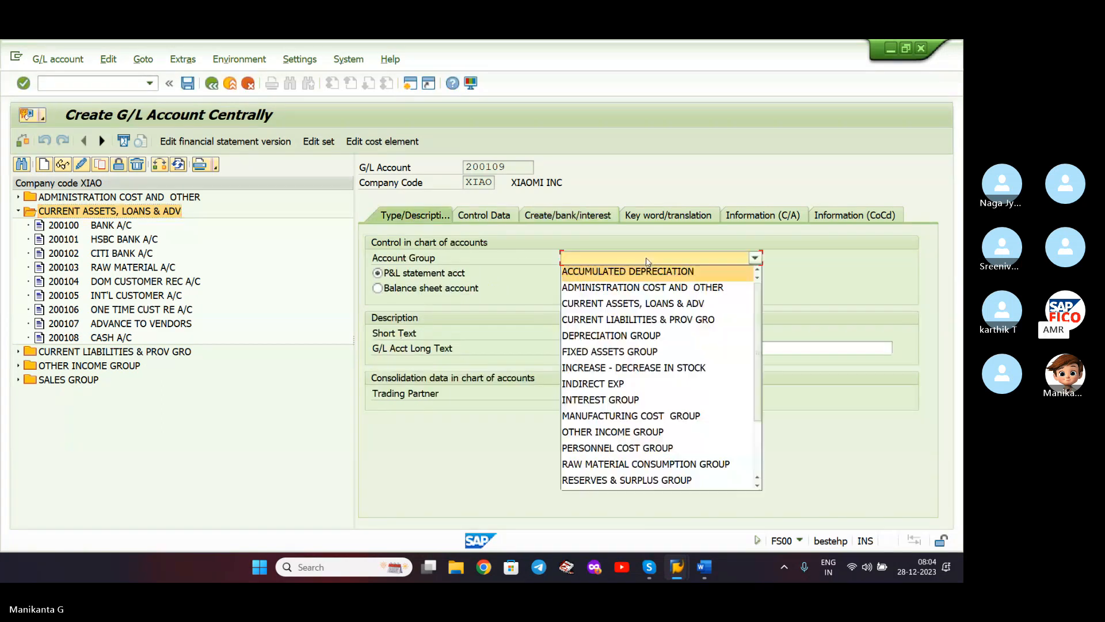
{"action": "left_click", "coordinate": [651, 307]}
{"action": "left_click", "coordinate": [379, 288]}
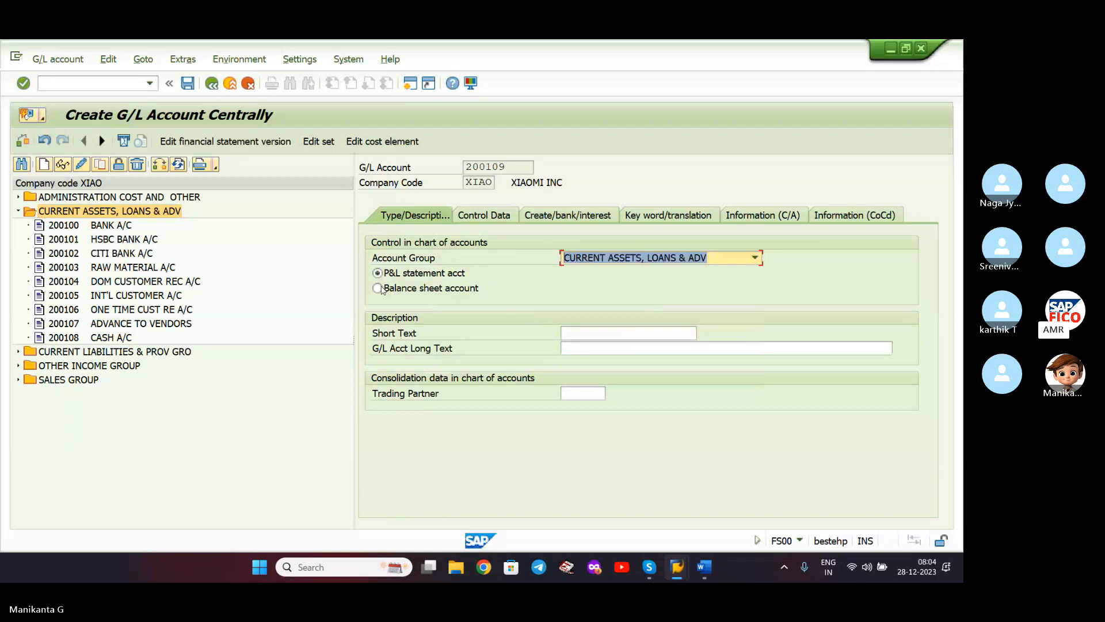
- Enter short text COMMISSION RECE A/C and long text COMMISSION RECEIVABLE ACCOUNT
{"action": "left_click", "coordinate": [631, 333]}
{"action": "type", "text": "C"}
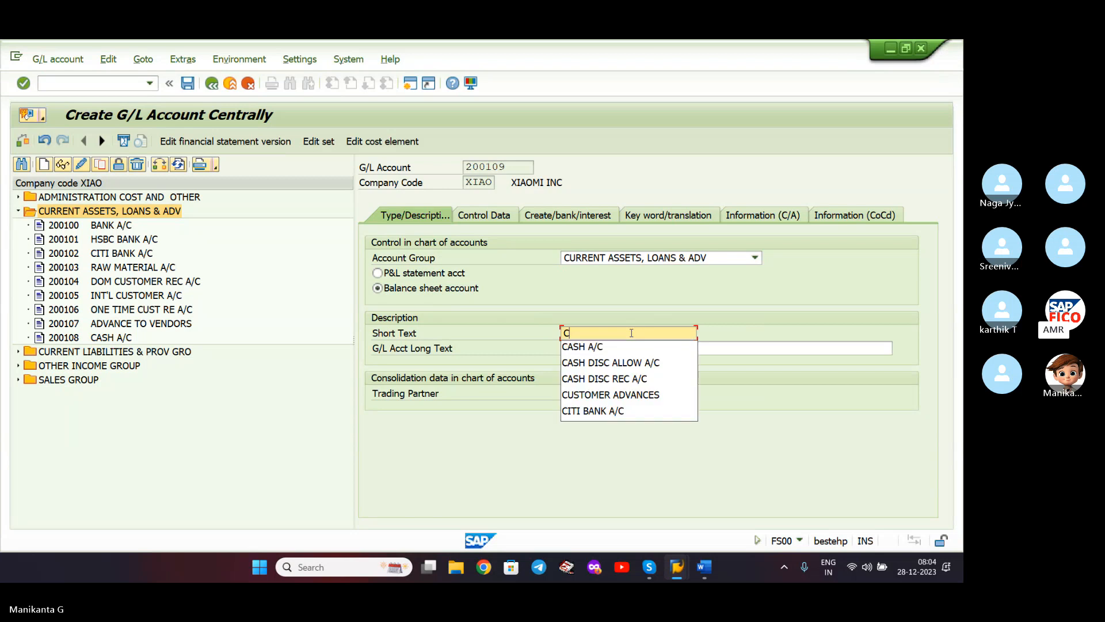
{"action": "key", "text": "BackSpace"}
{"action": "type", "text": "COMM"}
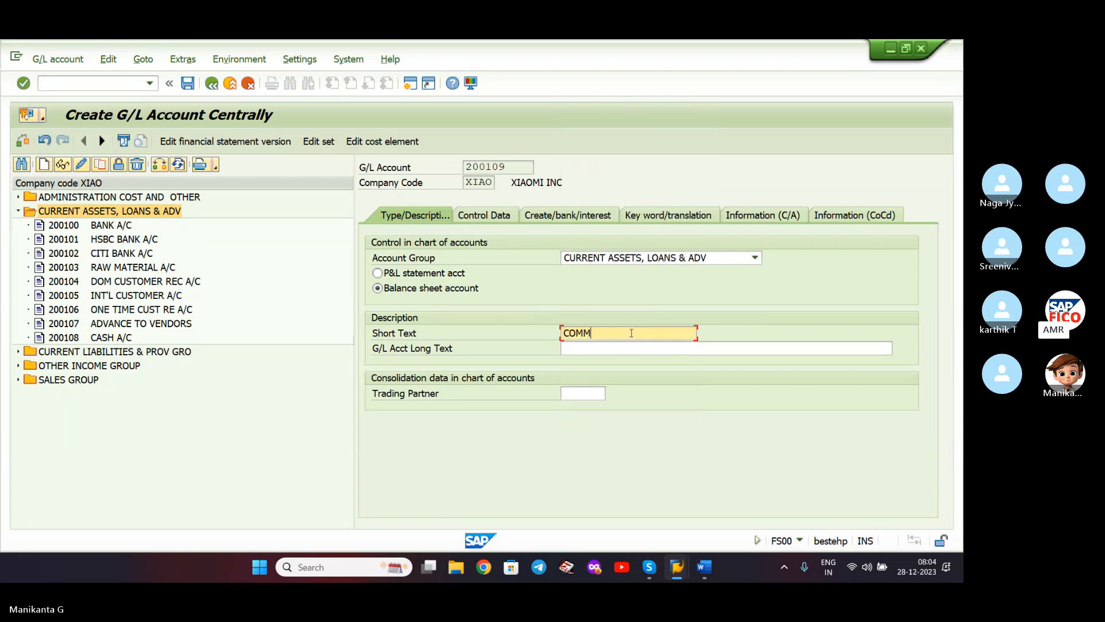
{"action": "type", "text": "ISSION RECEIVA"}
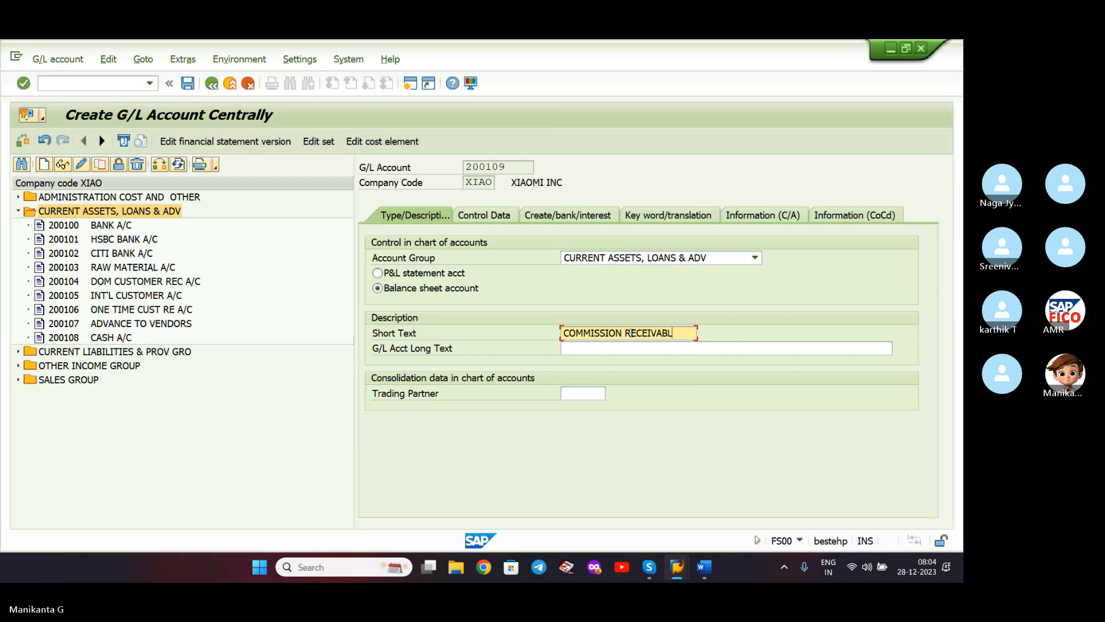
{"action": "type", "text": "BL"}
{"action": "key", "text": "BackSpace"}
{"action": "key", "text": "BackSpace"}
{"action": "key", "text": "BackSpace"}
{"action": "key", "text": "BackSpace"}
{"action": "key", "text": "BackSpace"}
{"action": "type", "text": "A/C"}
{"action": "left_click", "coordinate": [632, 348]}
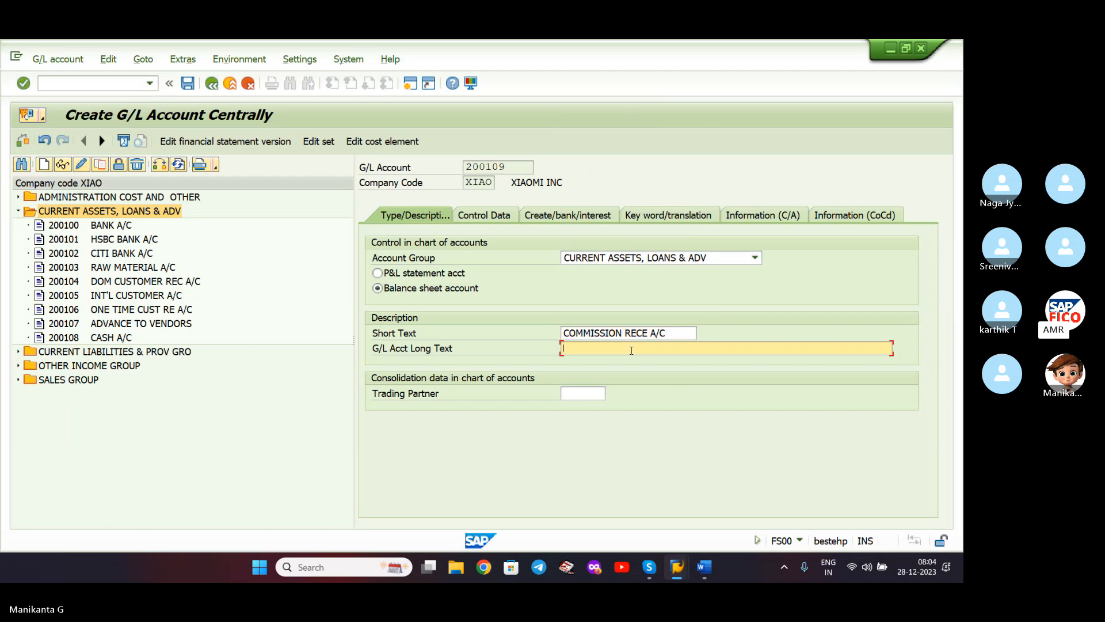
{"action": "type", "text": "COMMISSION RECEIVABLE ACCOUNT"}
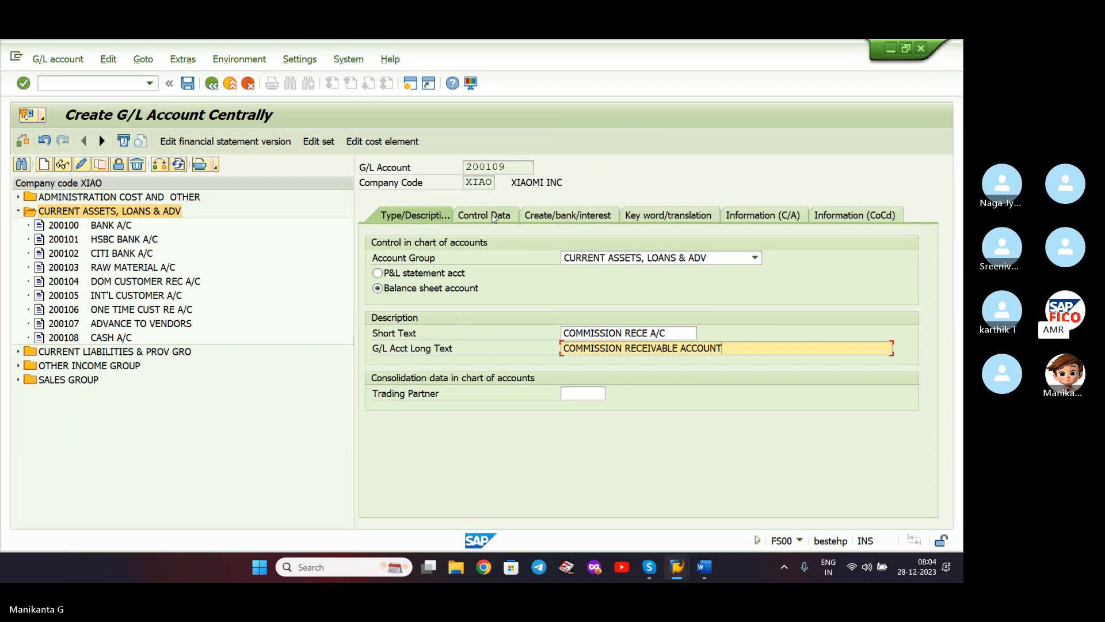
- On Control Data, turn on line item display and set sort key 001 (posting date)
{"action": "left_click", "coordinate": [493, 217]}
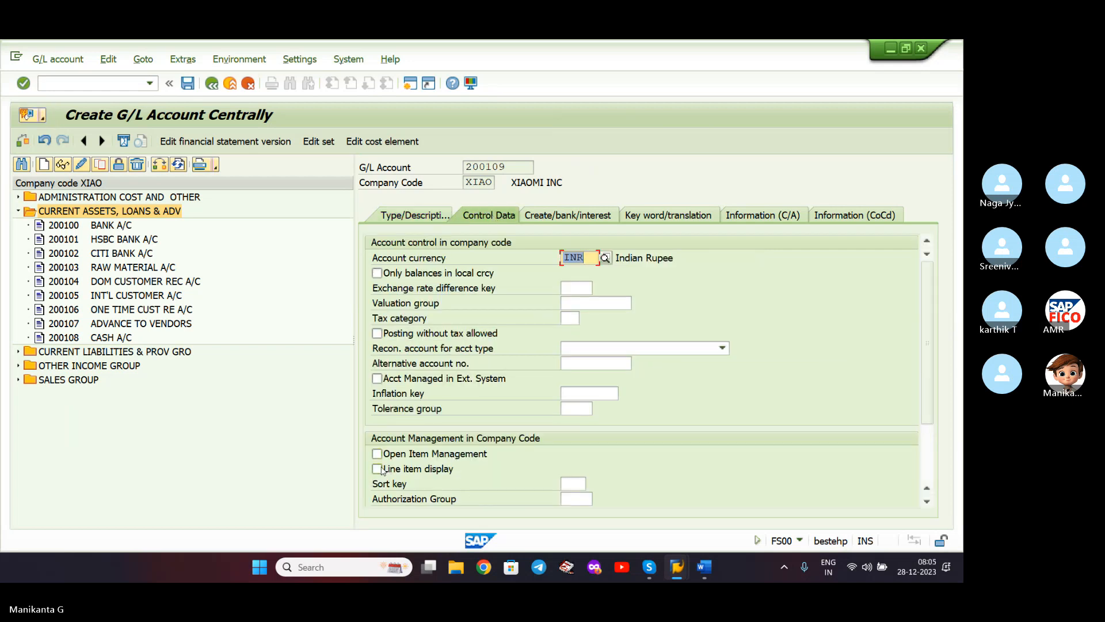
{"action": "left_click", "coordinate": [377, 469]}
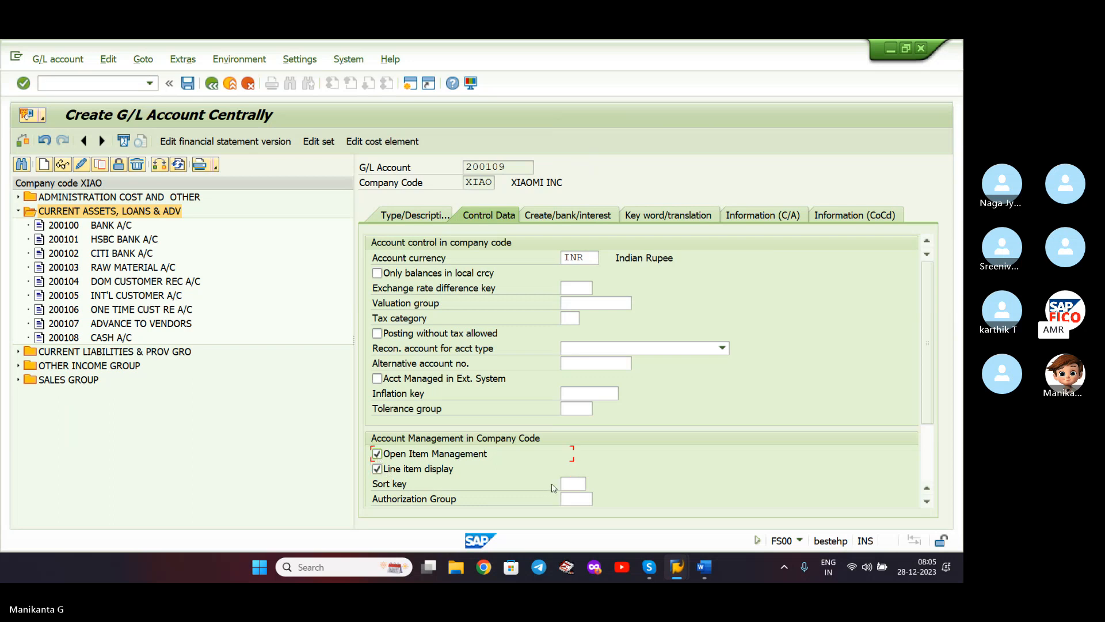
{"action": "left_click", "coordinate": [571, 485]}
{"action": "type", "text": "0"}
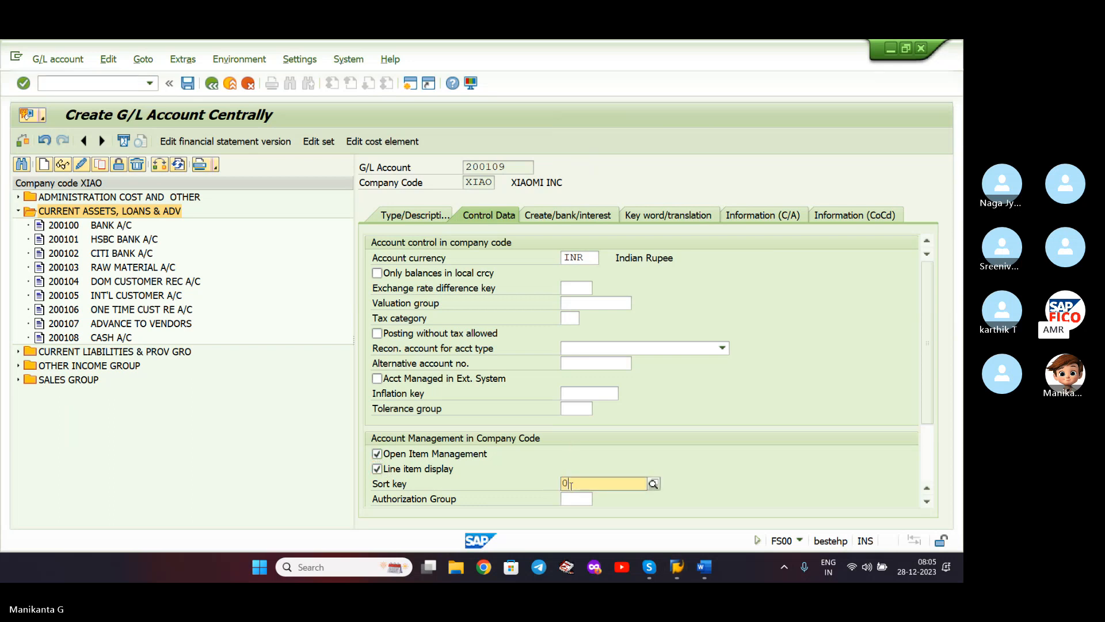
{"action": "type", "text": "0"}
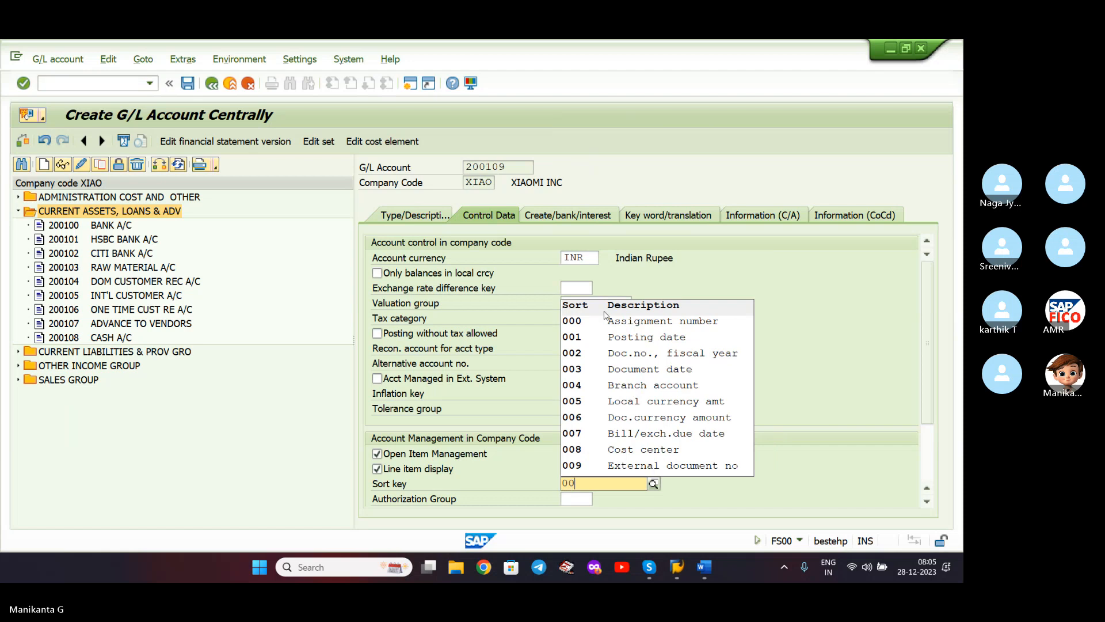
{"action": "left_click", "coordinate": [619, 341]}
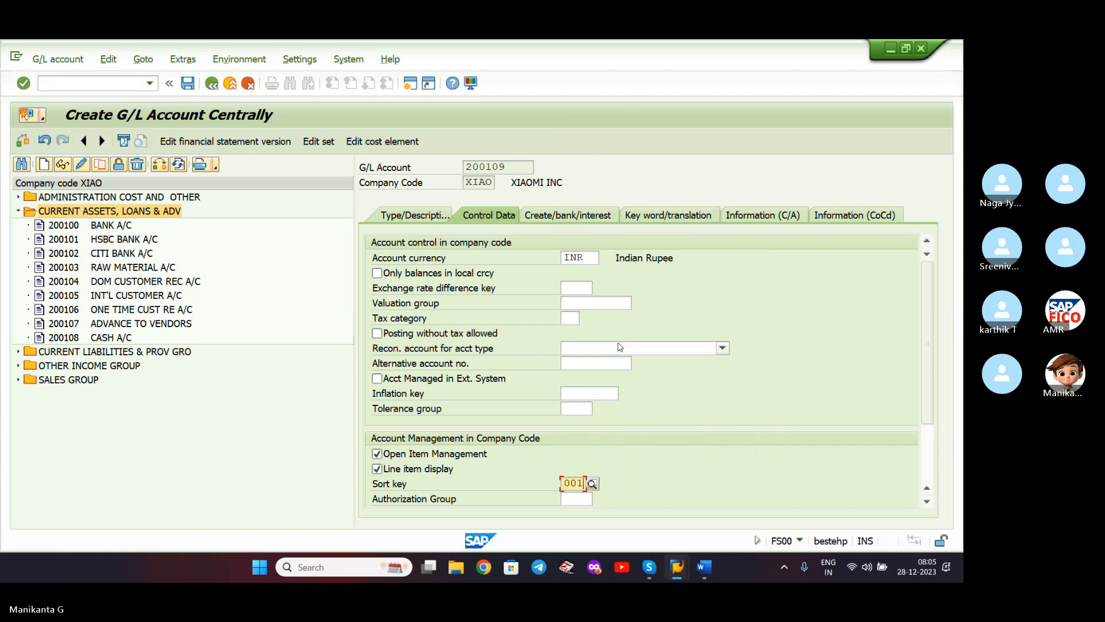
- Set field status group G001 and save account 200109
{"action": "left_click", "coordinate": [549, 218]}
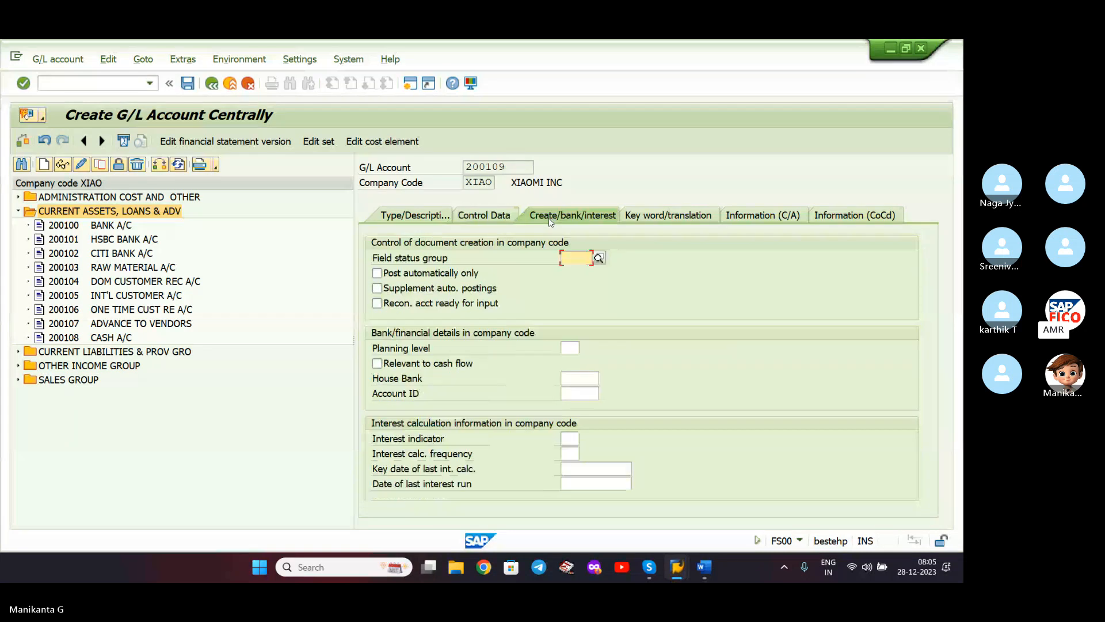
{"action": "left_click", "coordinate": [567, 259]}
{"action": "type", "text": "G001"}
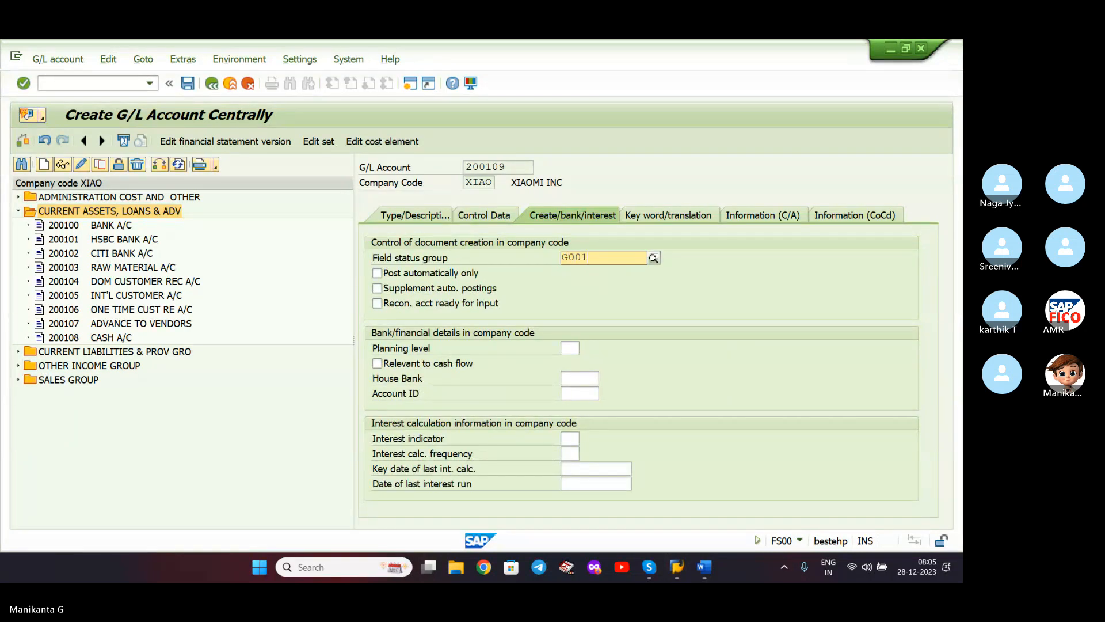
{"action": "left_click", "coordinate": [689, 287]}
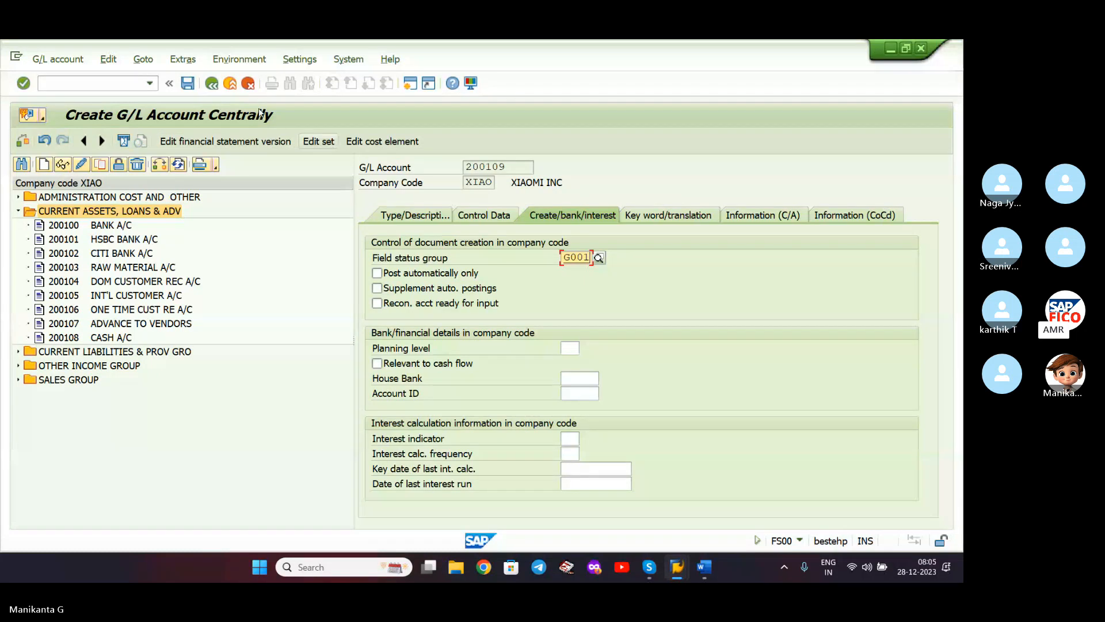
{"action": "left_click", "coordinate": [187, 84]}
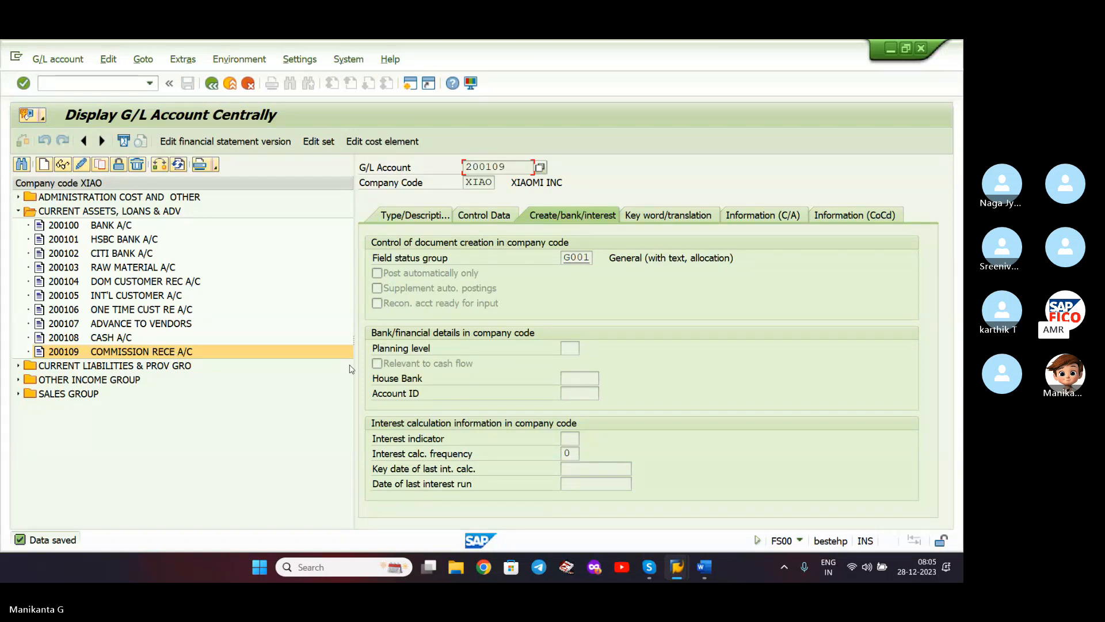
- In change mode, edit account 200109's short text from COMMISSION RECE A/C to COMMISSION RECV A/C and save
{"action": "left_click", "coordinate": [432, 216]}
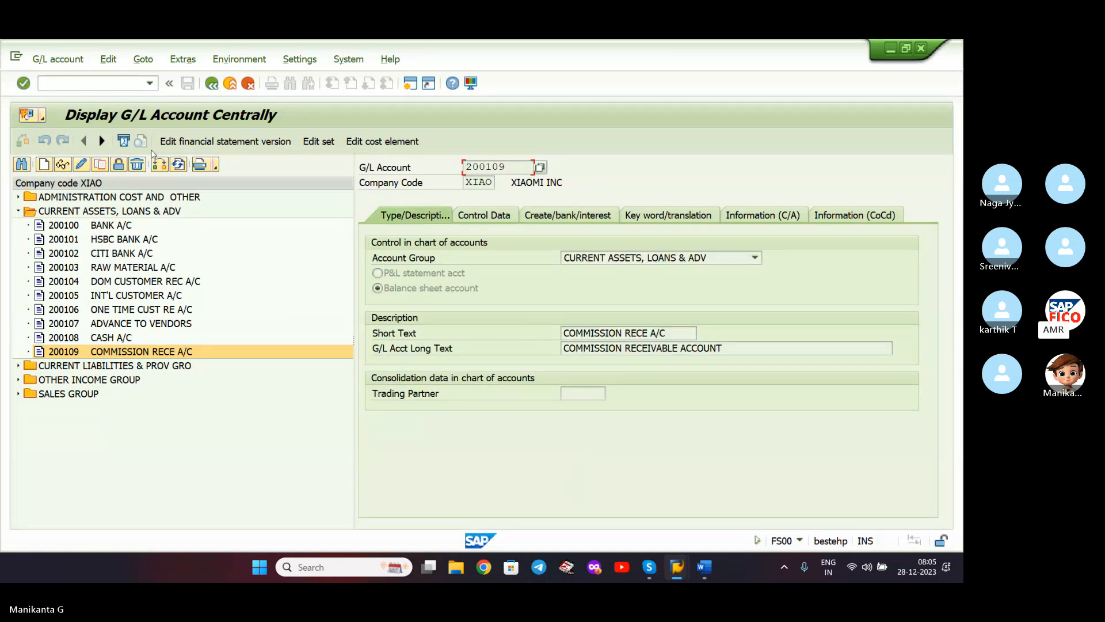
{"action": "left_click", "coordinate": [81, 165]}
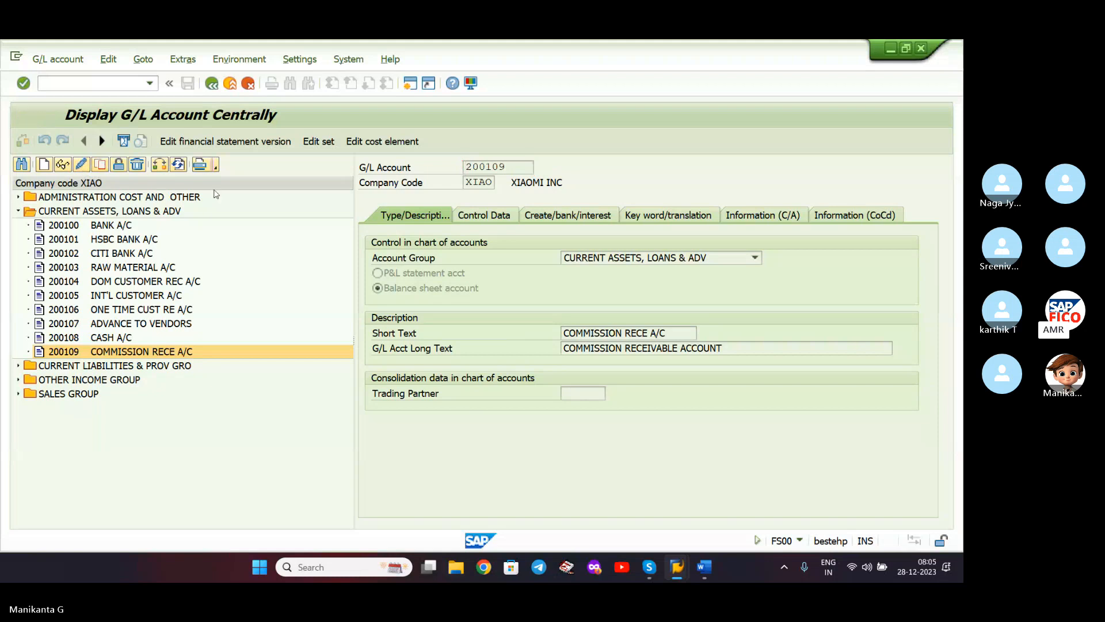
{"action": "left_click", "coordinate": [647, 332]}
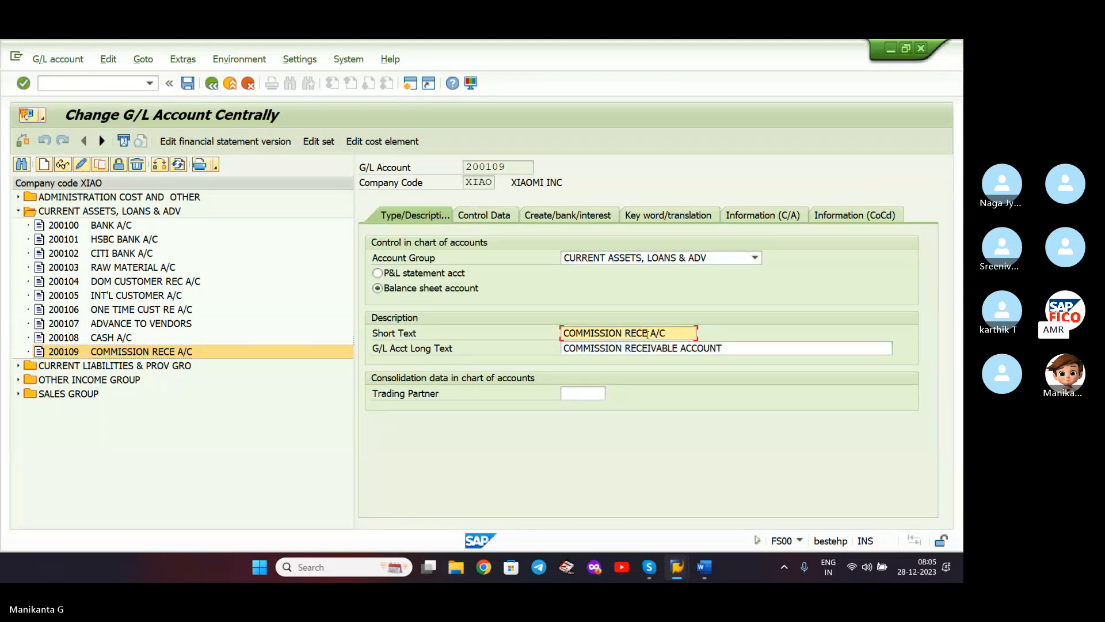
{"action": "key", "text": "BackSpace"}
{"action": "type", "text": "V"}
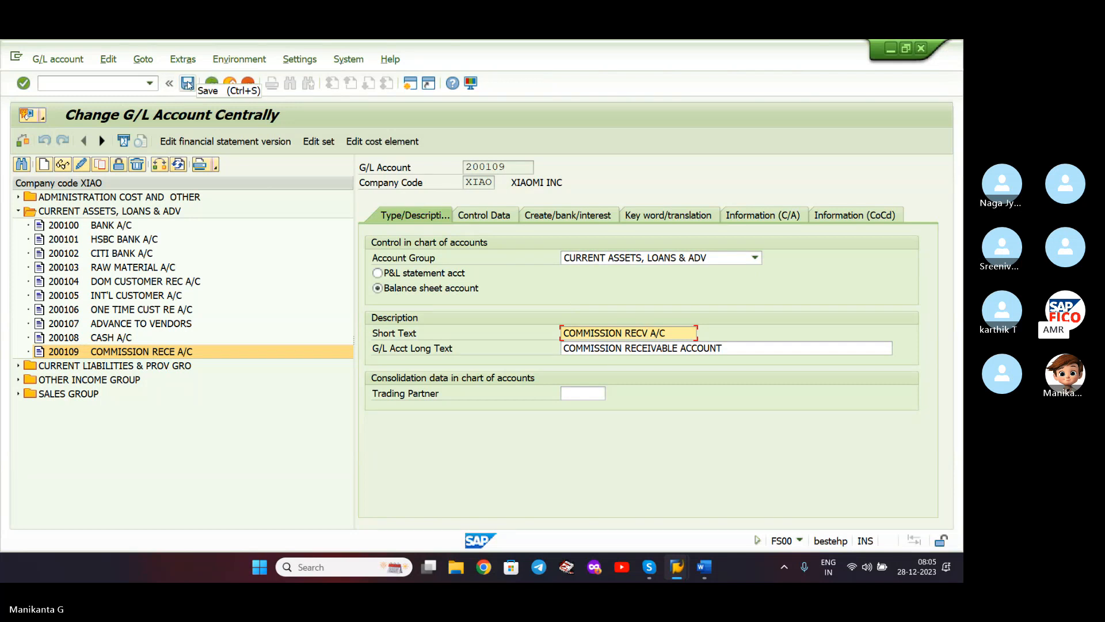
{"action": "left_click", "coordinate": [211, 82]}
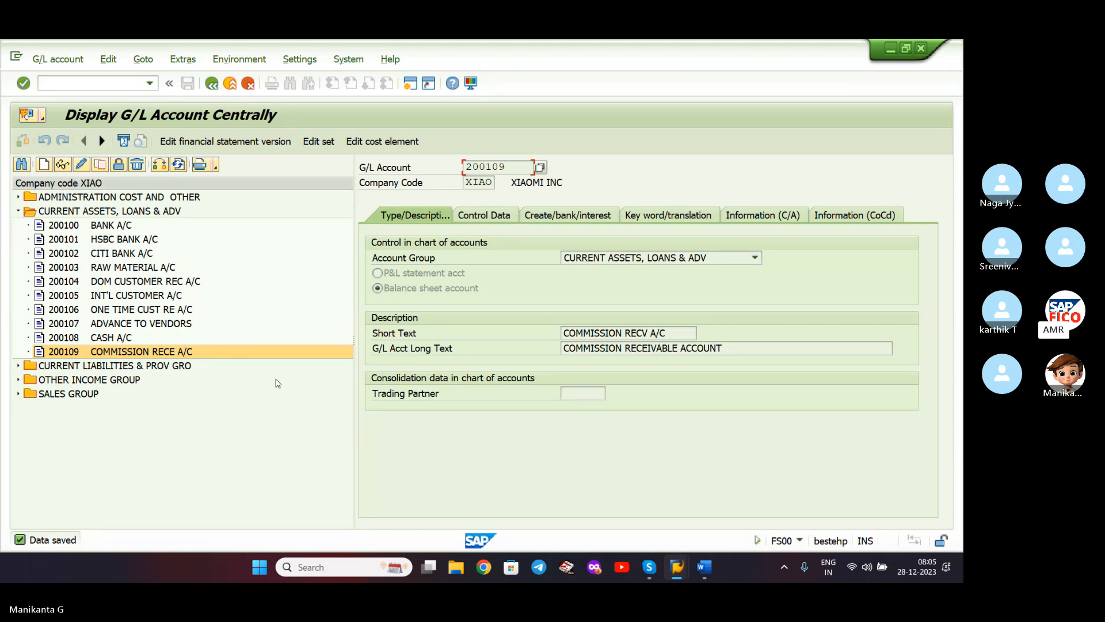
- In the Word notes, delete the trailing comma after management and accept the spelling suggestion for payables
{"action": "left_click", "coordinate": [716, 561]}
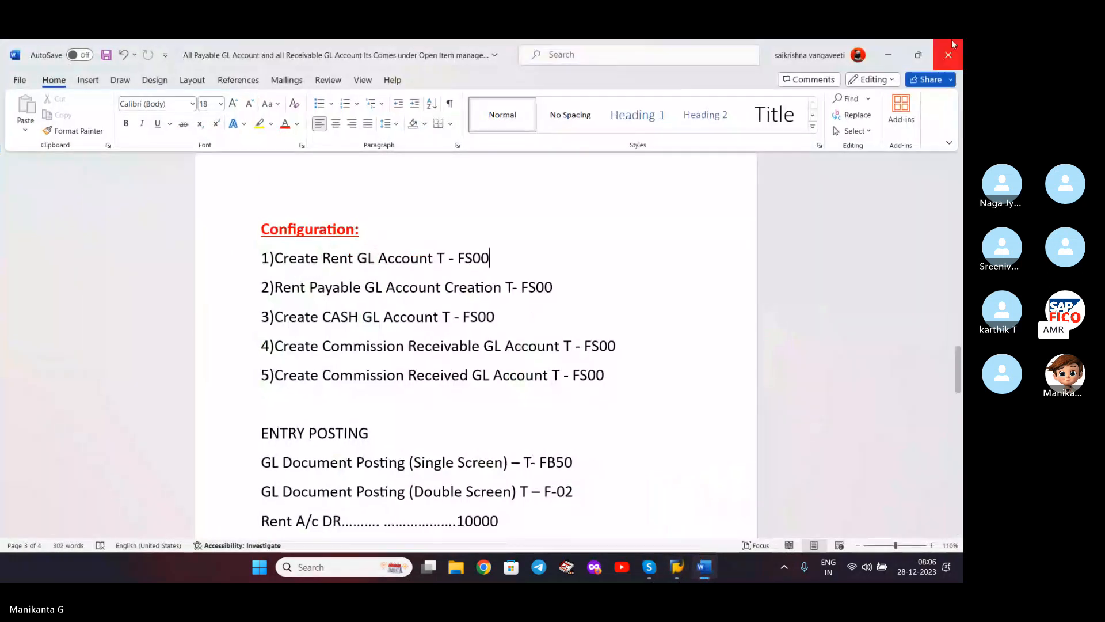
{"action": "left_click", "coordinate": [888, 53]}
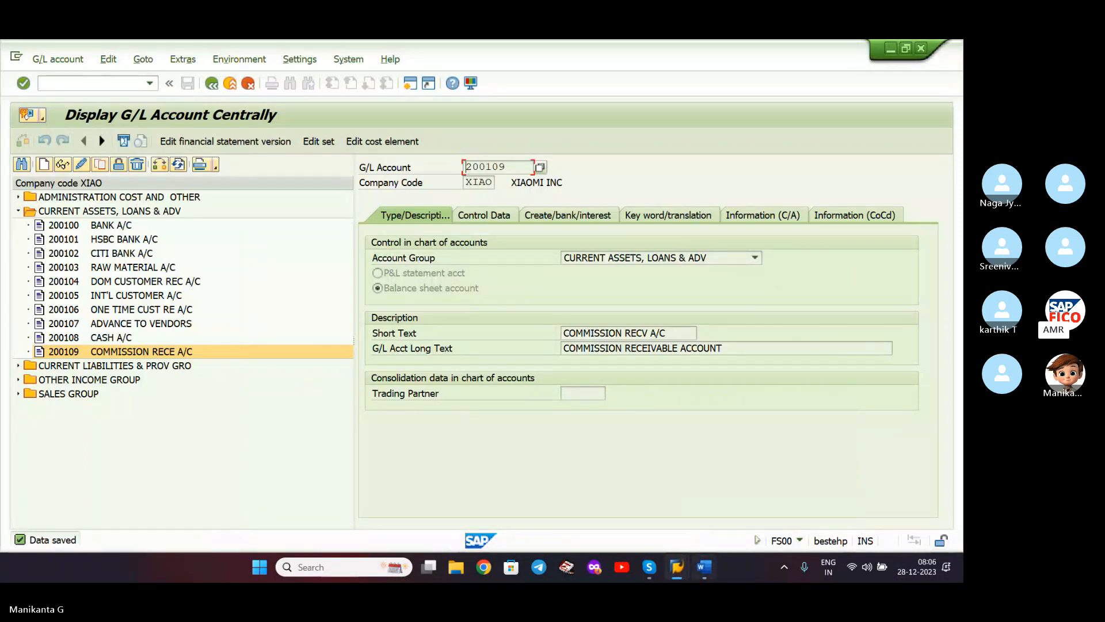
{"action": "left_click", "coordinate": [704, 570]}
{"action": "scroll", "coordinate": [465, 277], "scroll_direction": "up", "scroll_amount": 10}
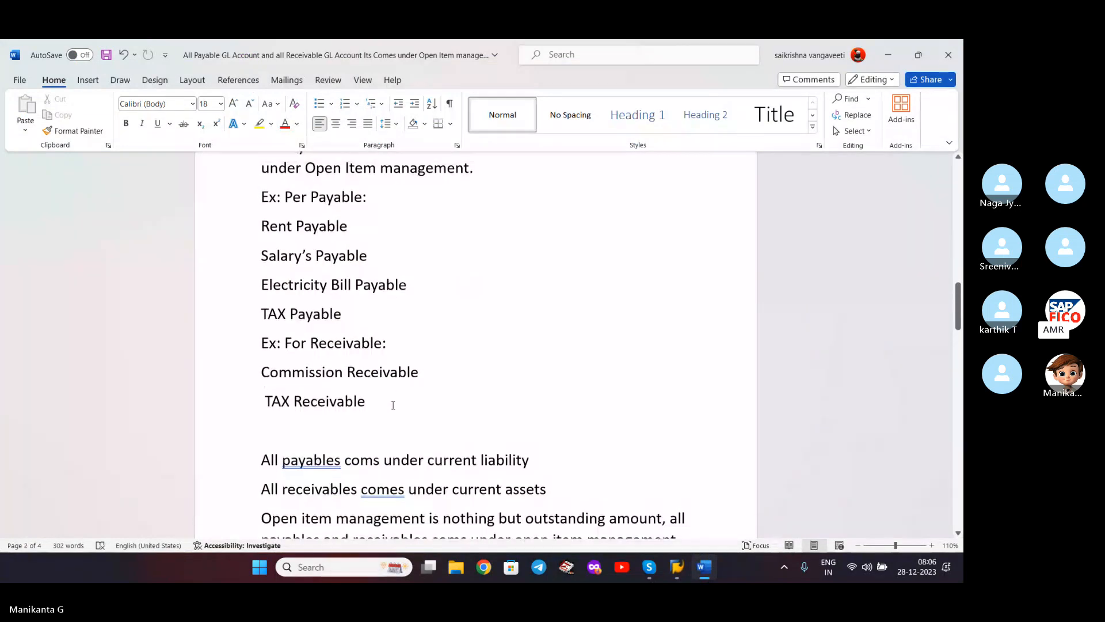
{"action": "scroll", "coordinate": [393, 405], "scroll_direction": "down", "scroll_amount": 3}
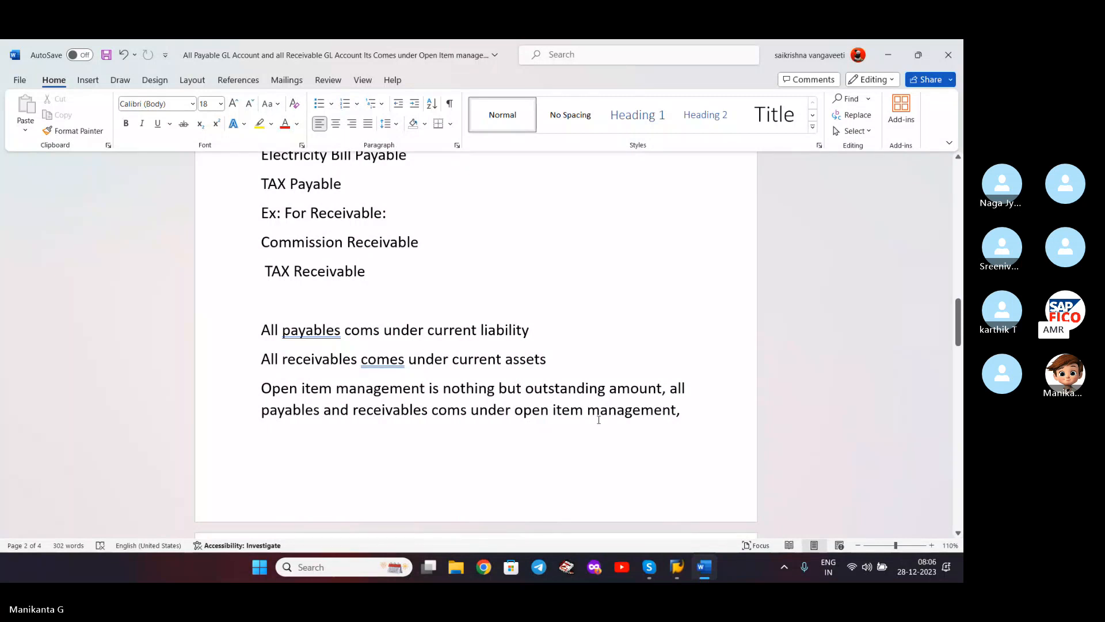
{"action": "scroll", "coordinate": [620, 409], "scroll_direction": "down", "scroll_amount": 3}
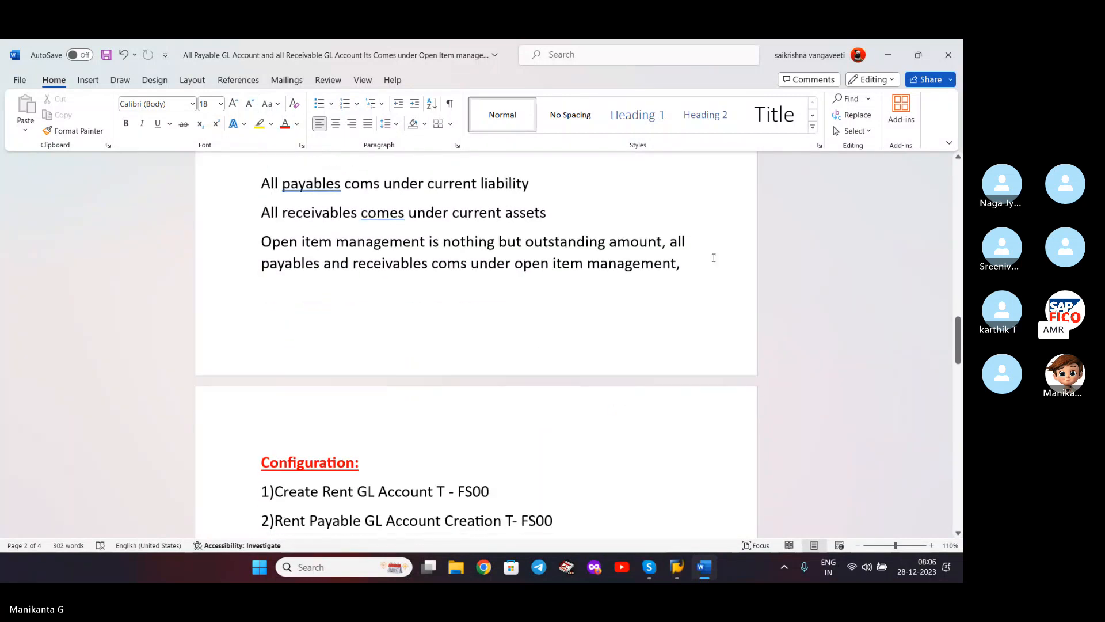
{"action": "key", "text": "BackSpace"}
{"action": "right_click", "coordinate": [324, 184]}
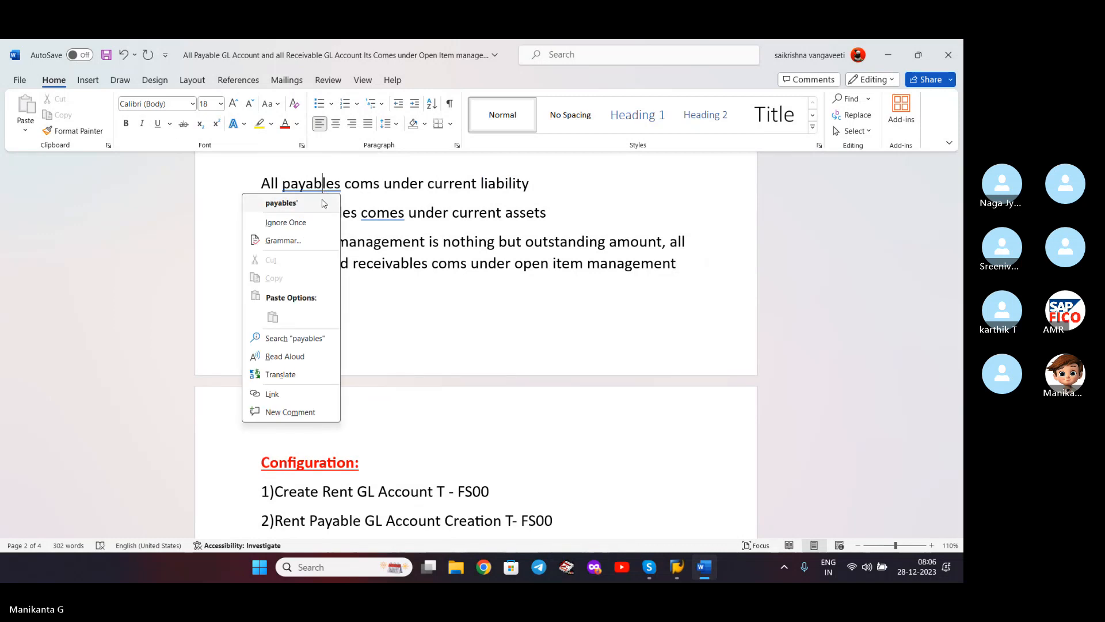
{"action": "left_click", "coordinate": [339, 204]}
- Remove the apostrophe and stray character after payables, correct 'coms' to 'comes', then minimize Word
{"action": "key", "text": "ctrl+Right"}
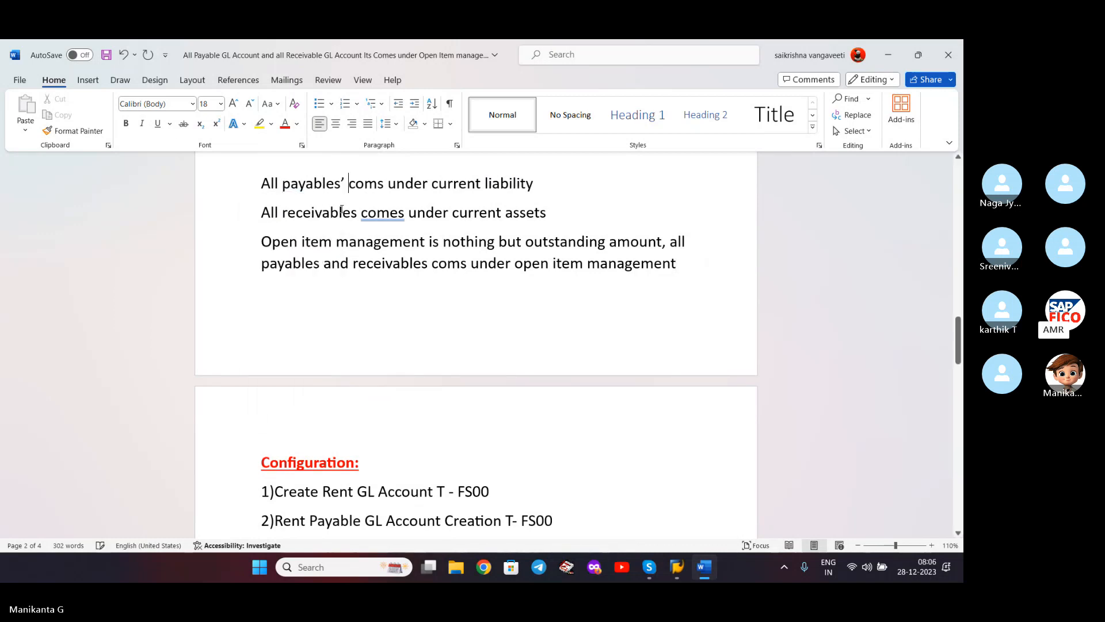
{"action": "key", "text": "Left"}
{"action": "key", "text": "BackSpace"}
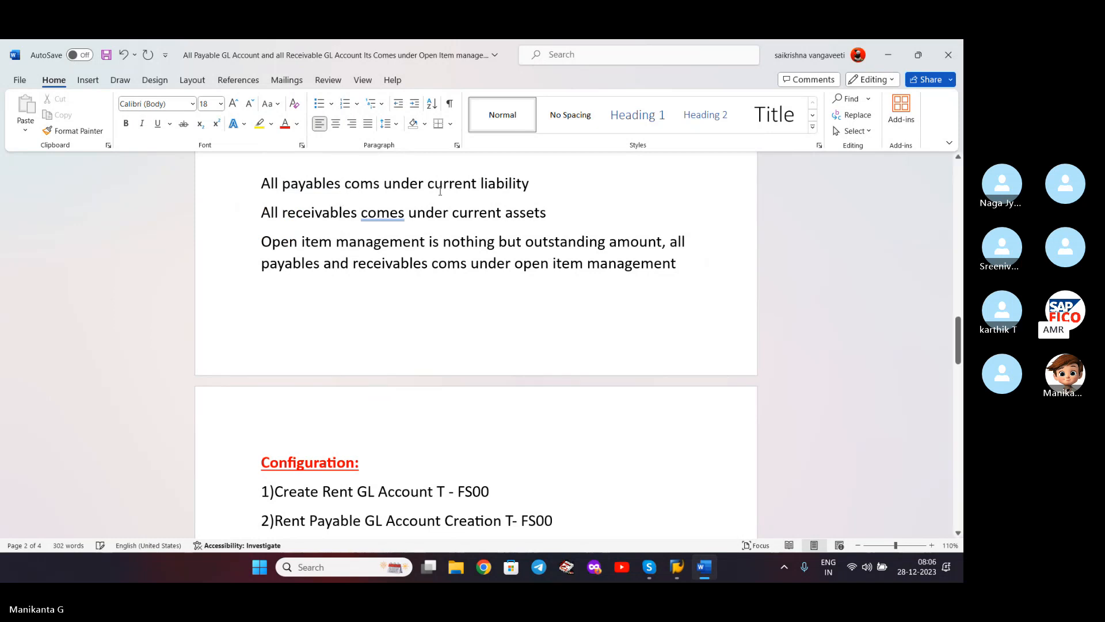
{"action": "key", "text": "Delete"}
{"action": "type", "text": "0"}
{"action": "key", "text": "BackSpace"}
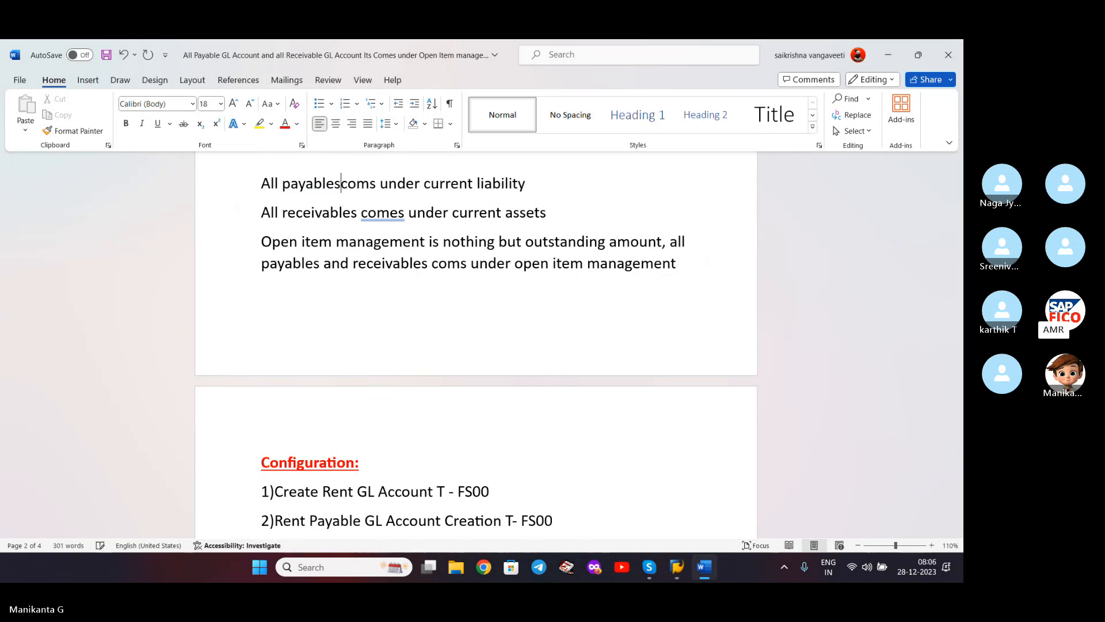
{"action": "key", "text": "Left"}
{"action": "type", "text": "E"}
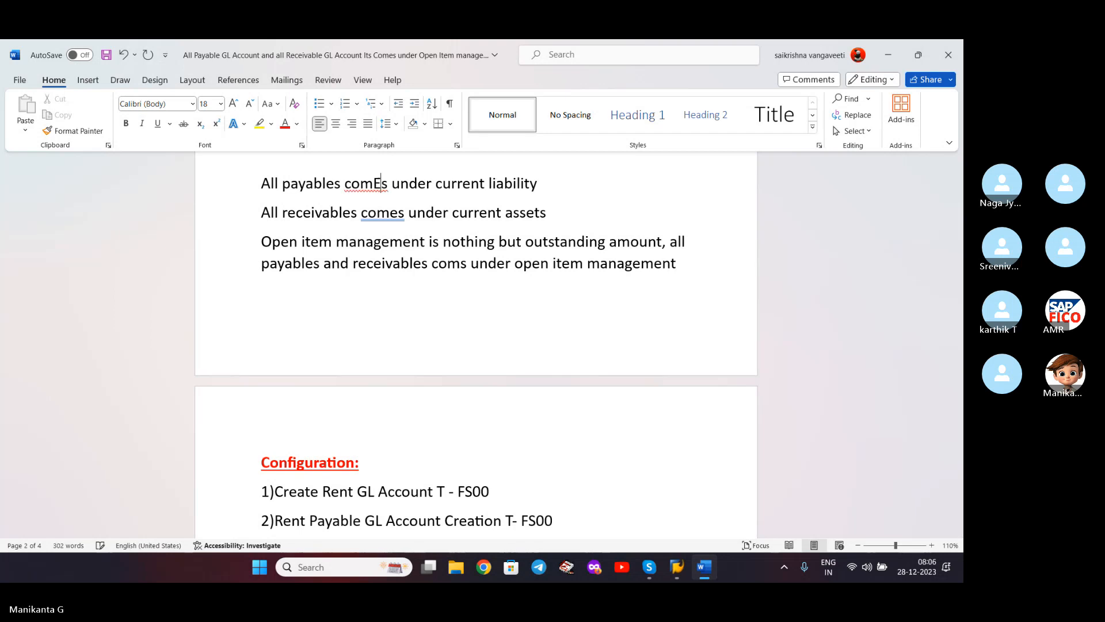
{"action": "key", "text": "BackSpace"}
{"action": "type", "text": "e"}
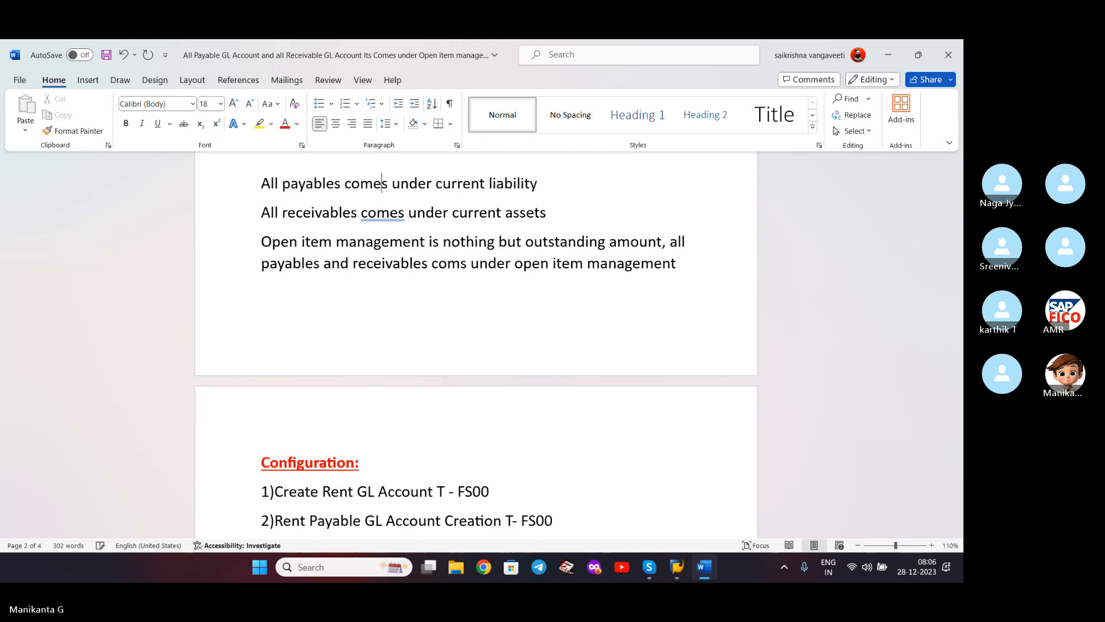
{"action": "scroll", "coordinate": [408, 202], "scroll_direction": "down", "scroll_amount": 5}
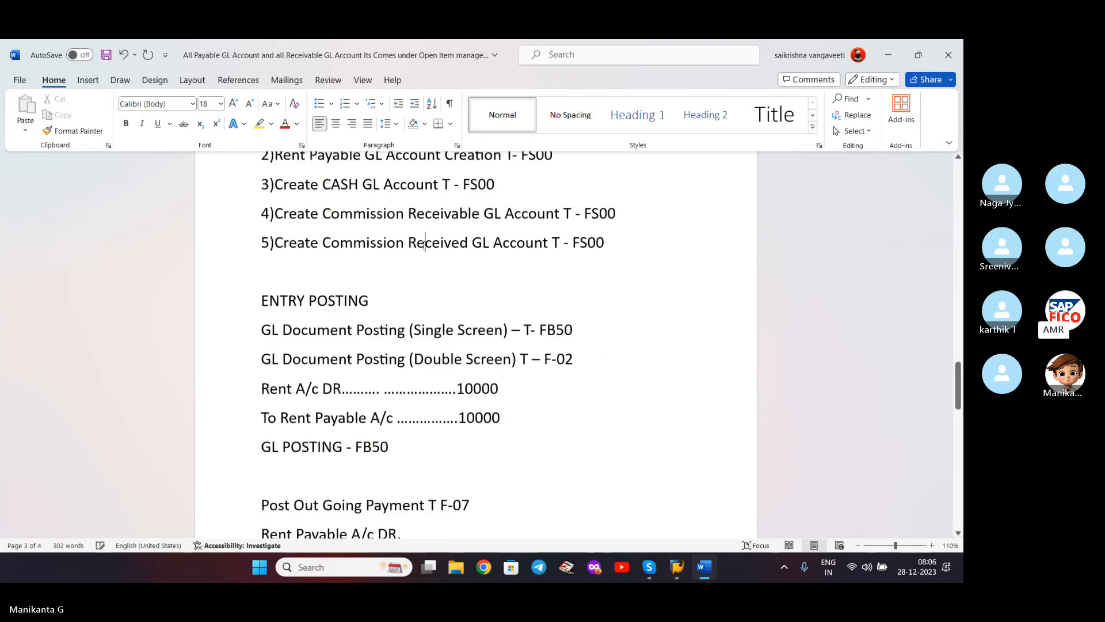
{"action": "left_click", "coordinate": [889, 57]}
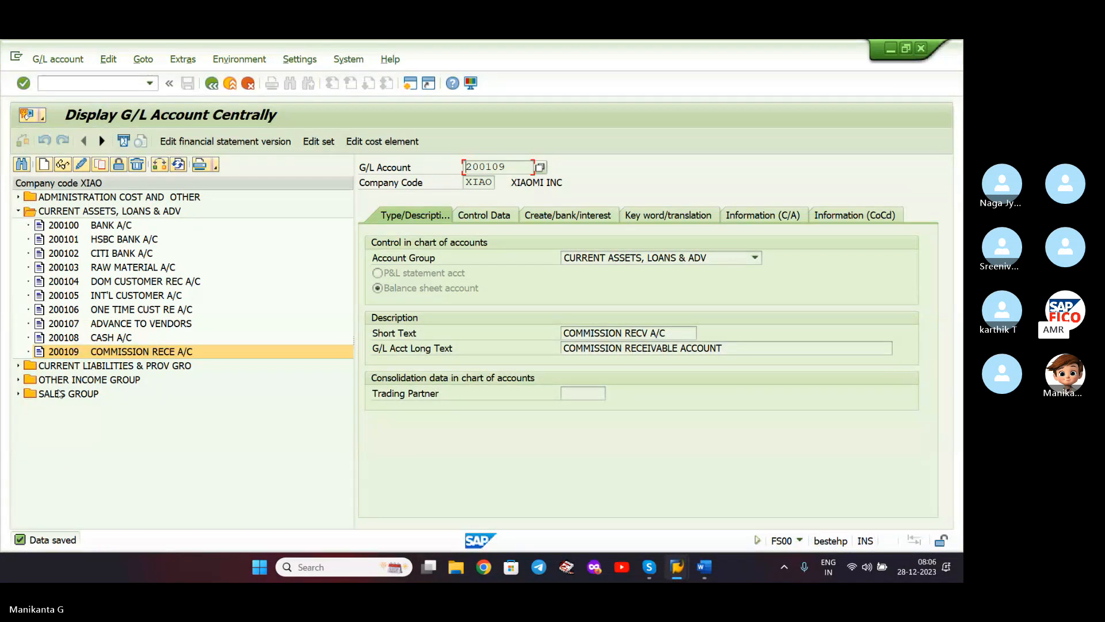
- Expand OTHER INCOME GROUP and enter new account number 300101 to begin creating it
{"action": "left_click", "coordinate": [77, 381]}
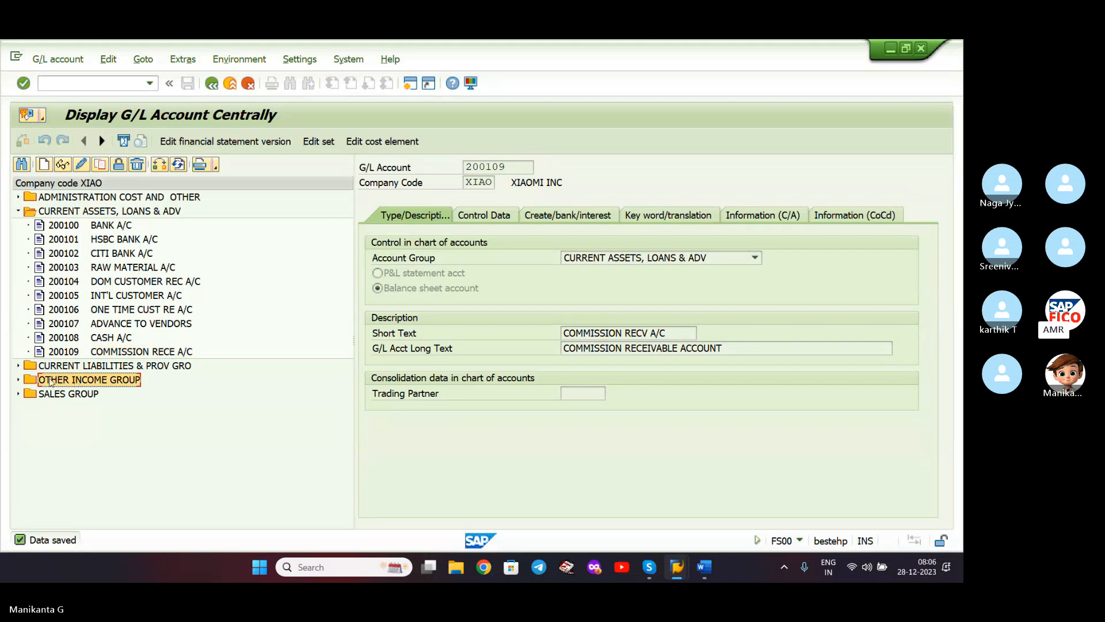
{"action": "left_click", "coordinate": [18, 381]}
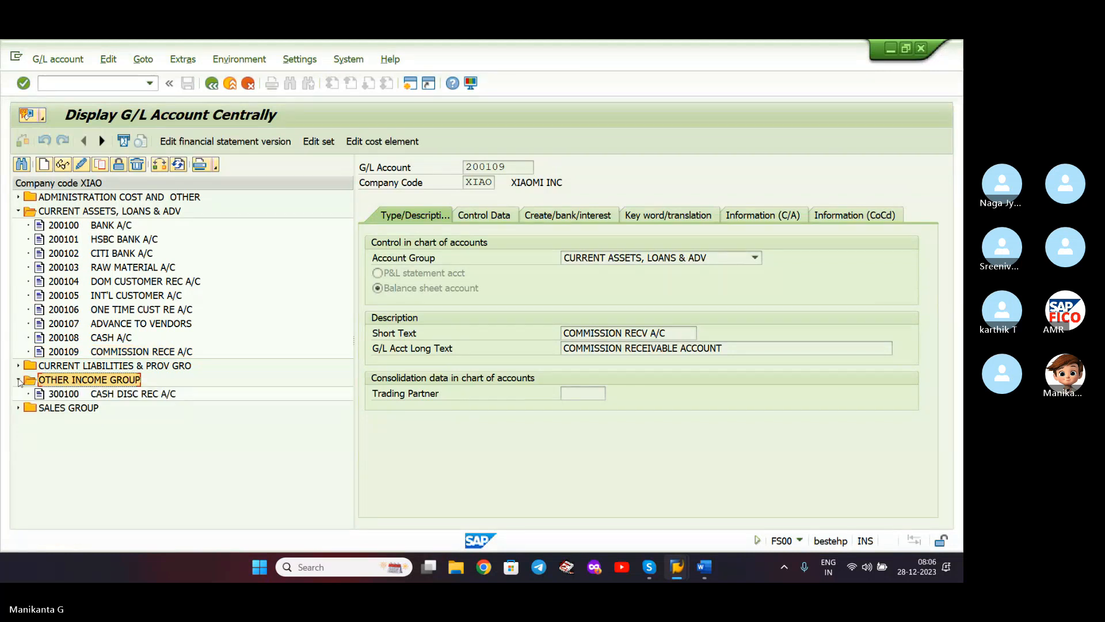
{"action": "left_click", "coordinate": [46, 165]}
{"action": "type", "text": "3001"}
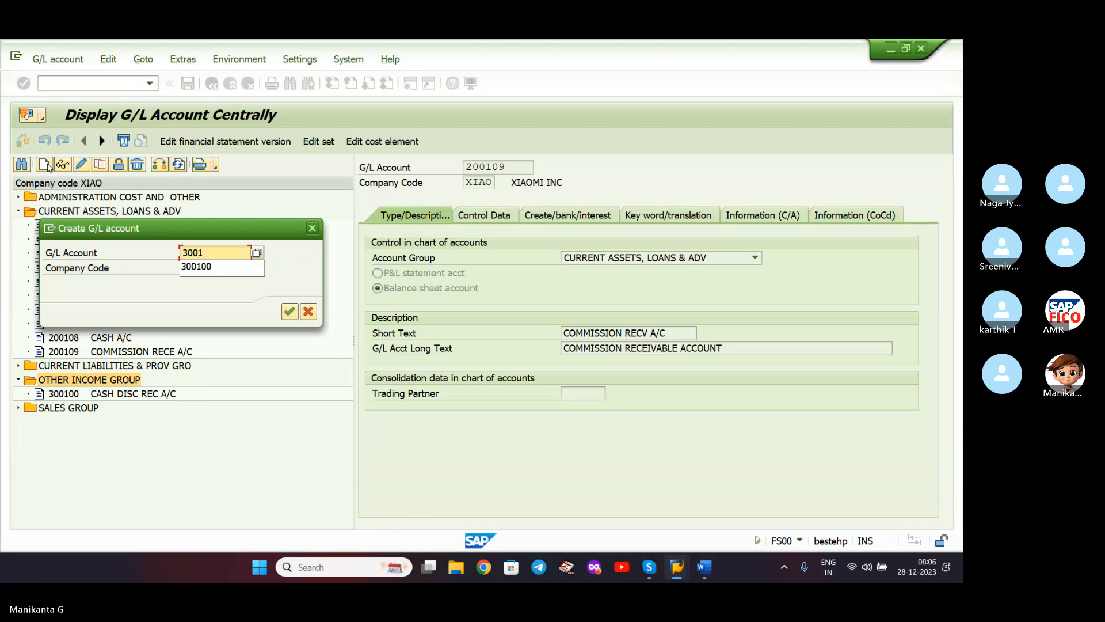
{"action": "type", "text": "01"}
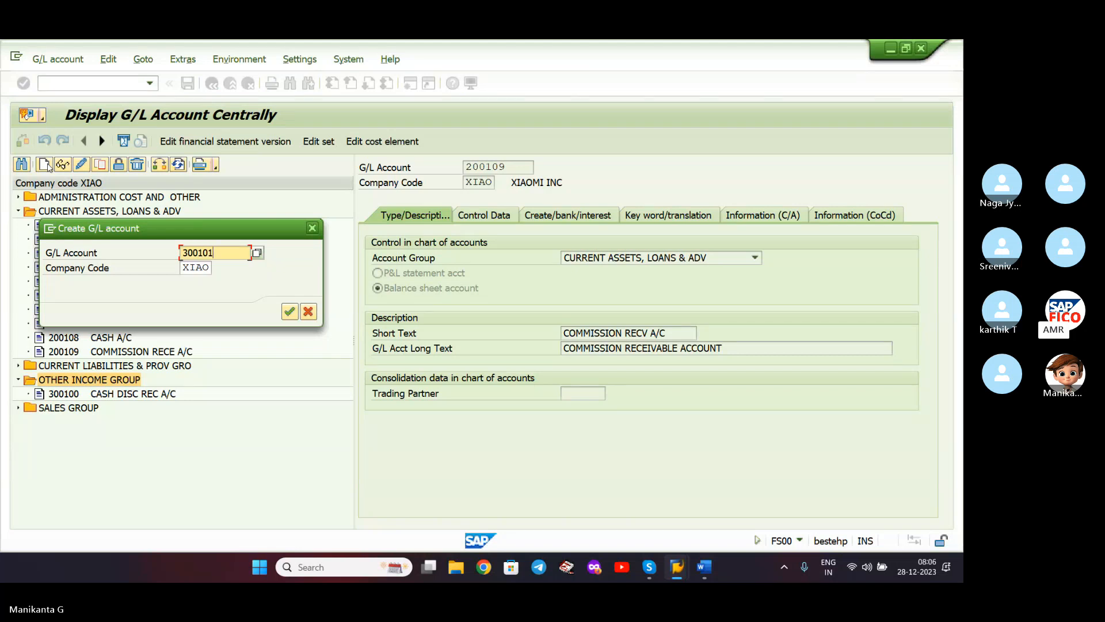
{"action": "key", "text": "Return"}
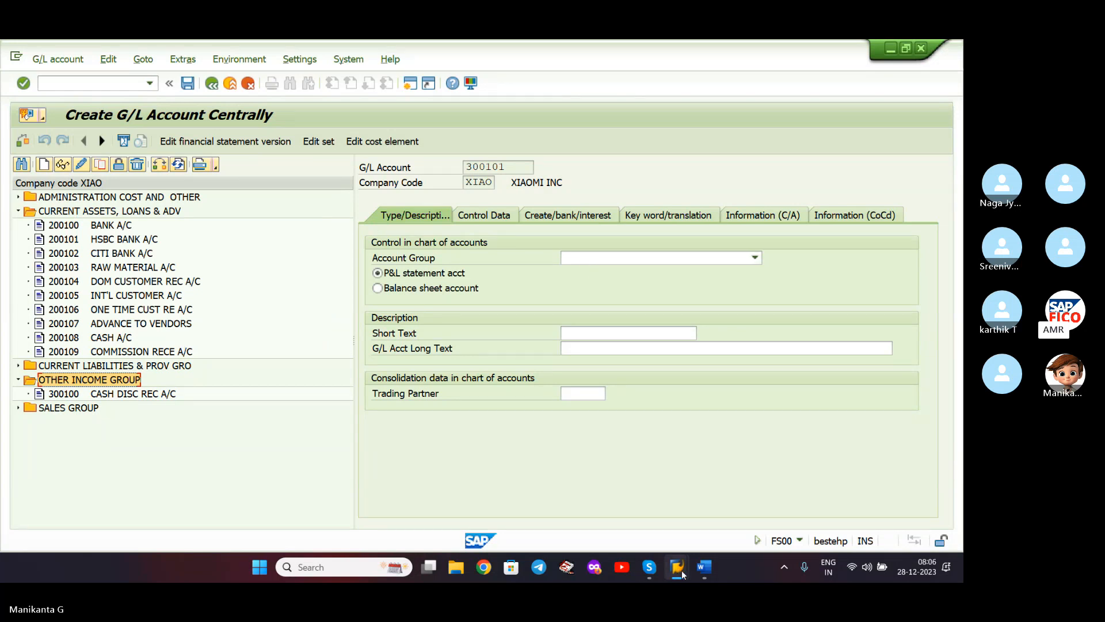
{"action": "left_click", "coordinate": [649, 566]}
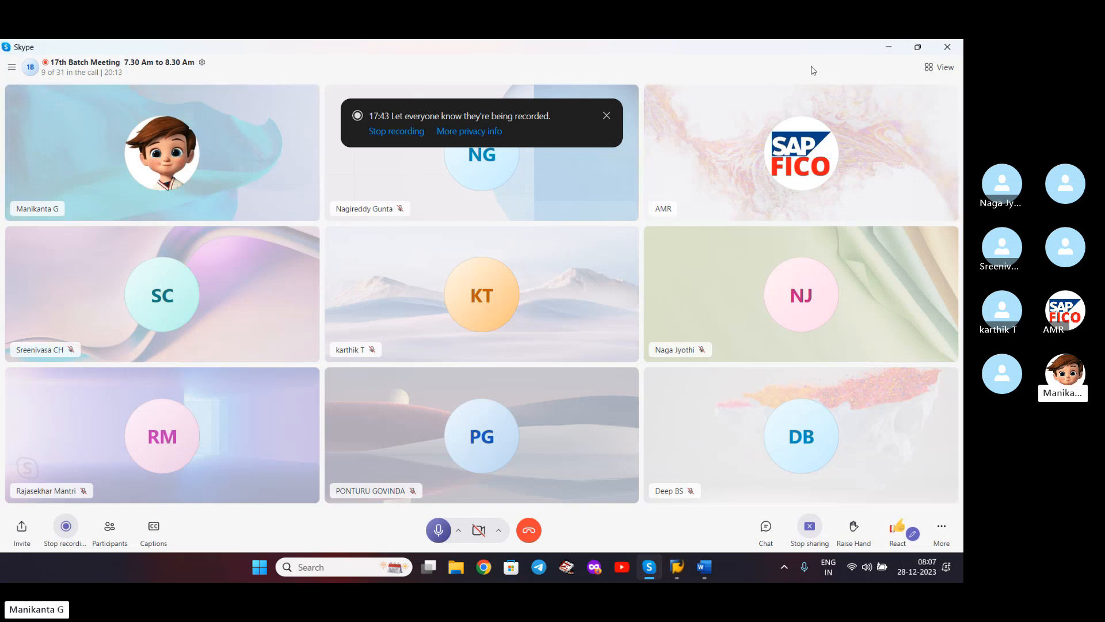
{"action": "left_click", "coordinate": [885, 46]}
- Set the account group to OTHER INCOME GROUP and classify it as a P&L statement account
{"action": "left_click", "coordinate": [573, 262]}
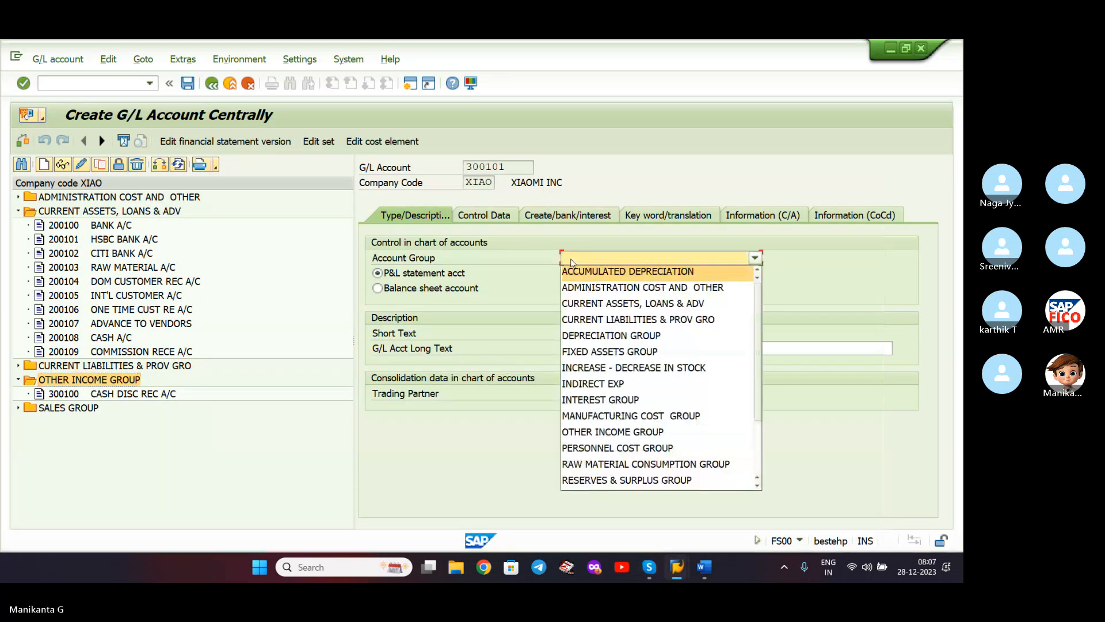
{"action": "left_click", "coordinate": [902, 197]}
{"action": "left_click", "coordinate": [654, 261]}
{"action": "left_click", "coordinate": [654, 262]}
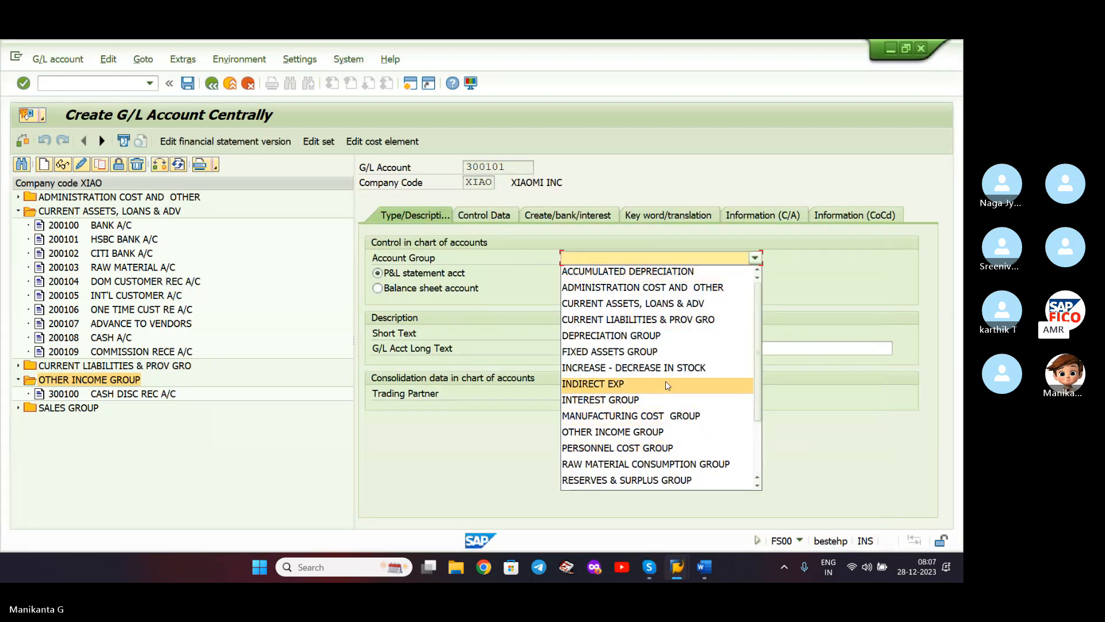
{"action": "left_click", "coordinate": [659, 433]}
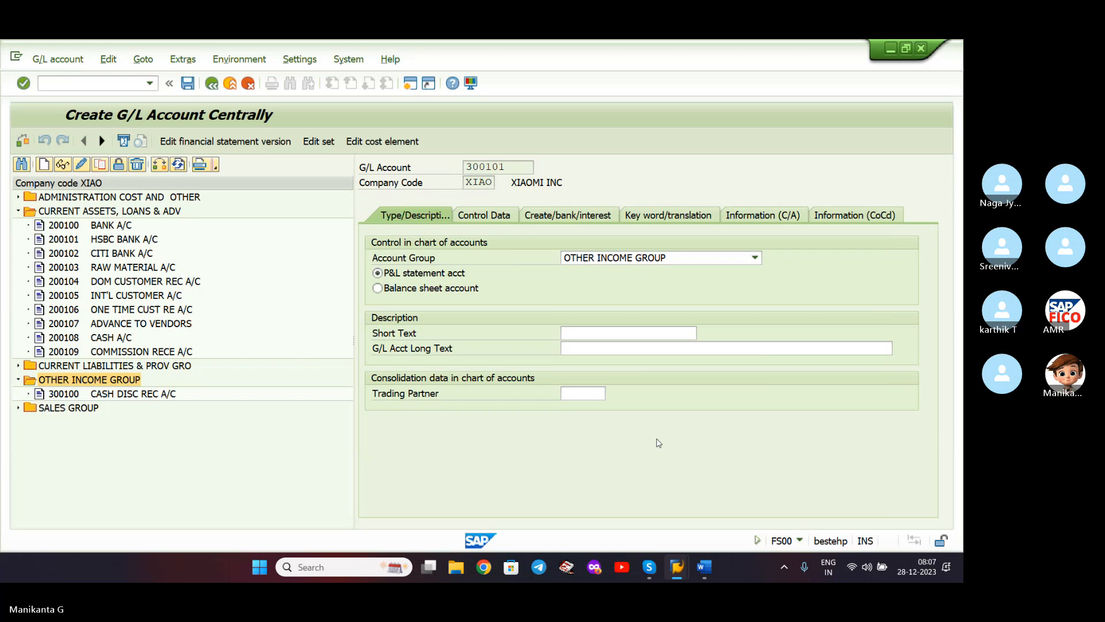
{"action": "left_click", "coordinate": [524, 291]}
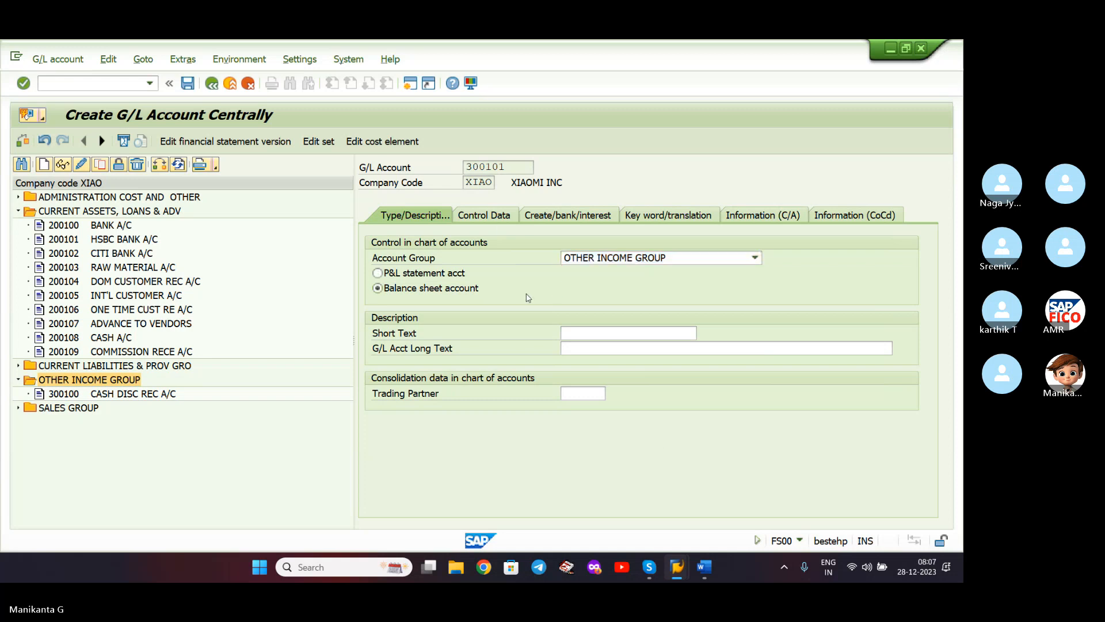
{"action": "left_click", "coordinate": [438, 275]}
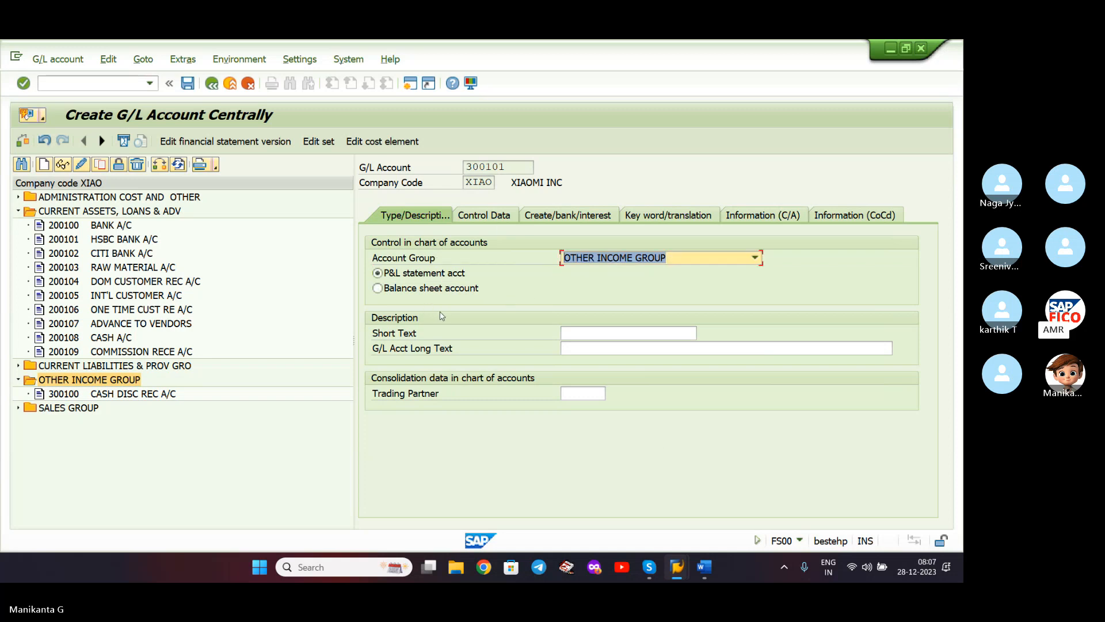
- Enter short text COMMISSION RECV A/C and long text COMMISSION RECEIVED ACCOUNT
{"action": "left_click", "coordinate": [599, 338]}
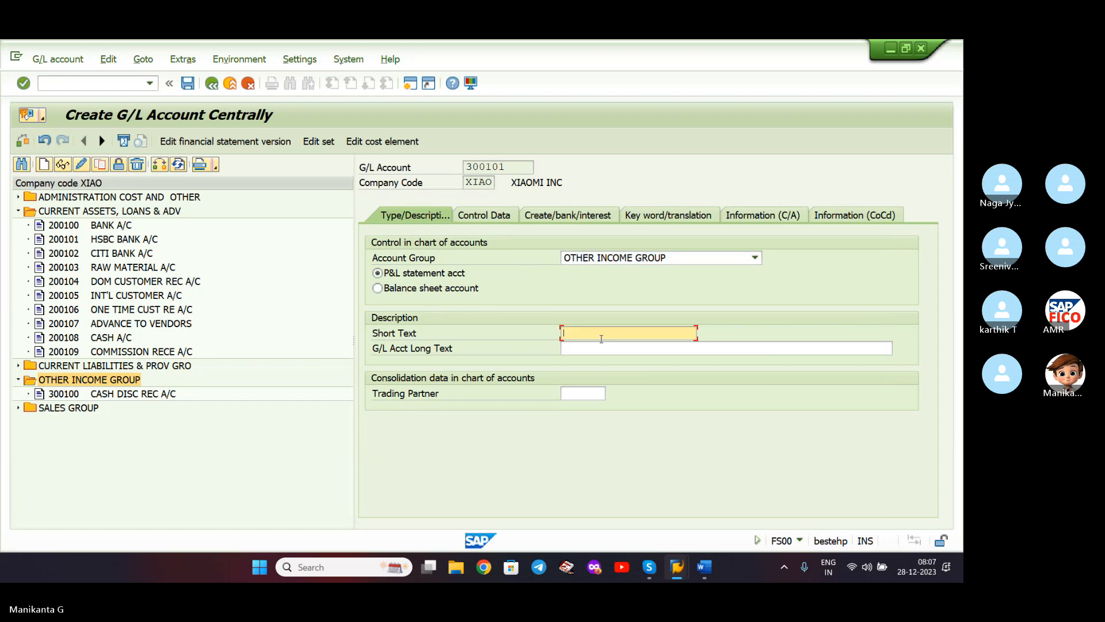
{"action": "type", "text": "COMMISSI"}
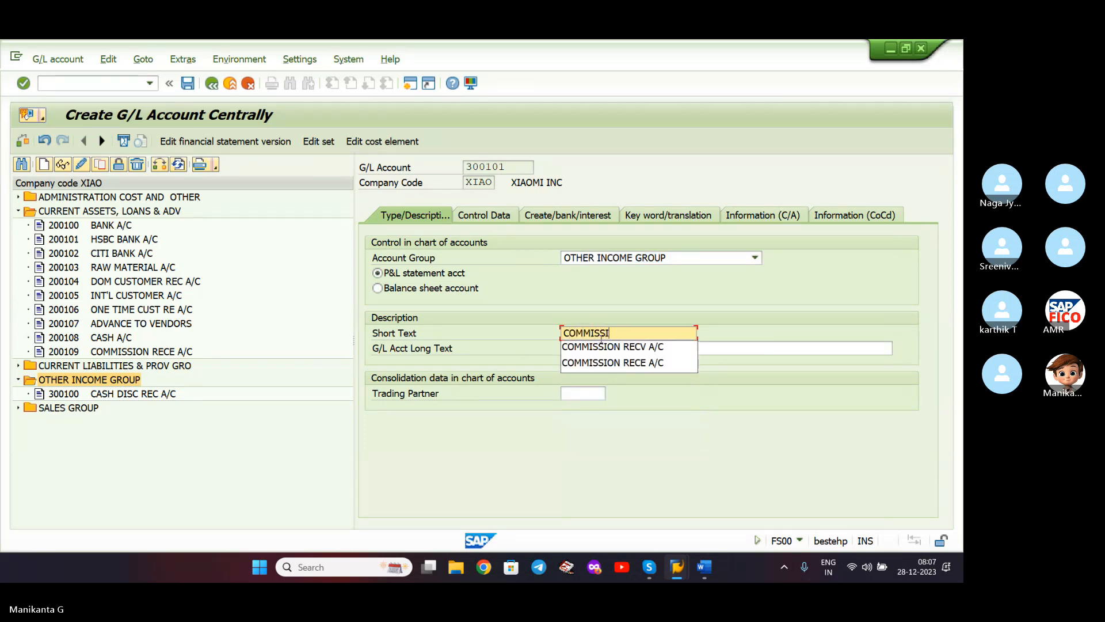
{"action": "type", "text": "ON REC"}
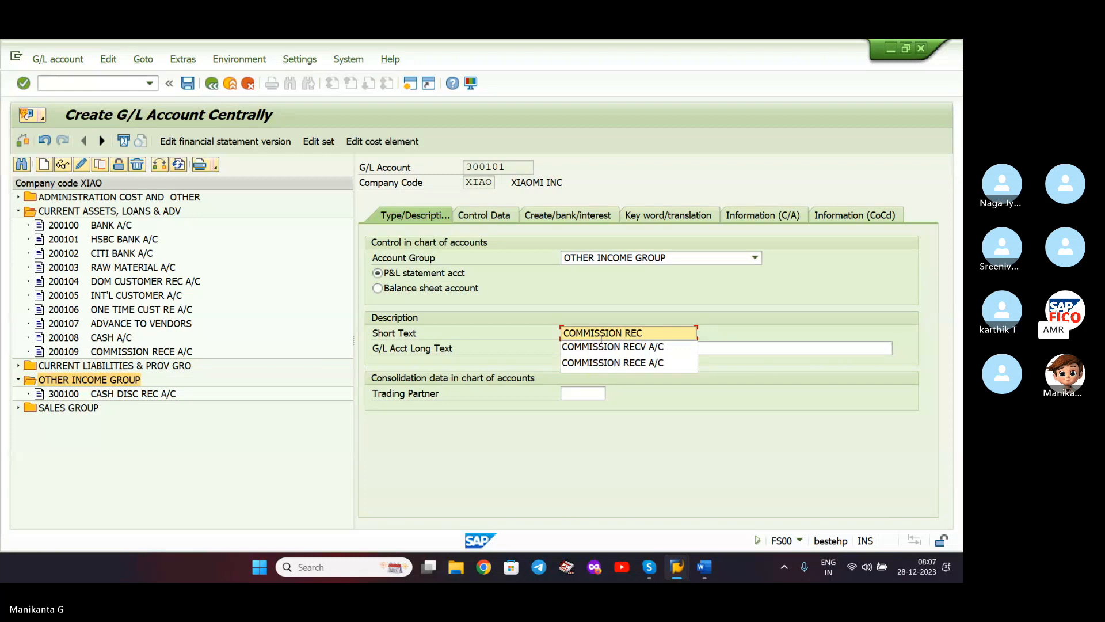
{"action": "key", "text": "Down"}
{"action": "key", "text": "Return"}
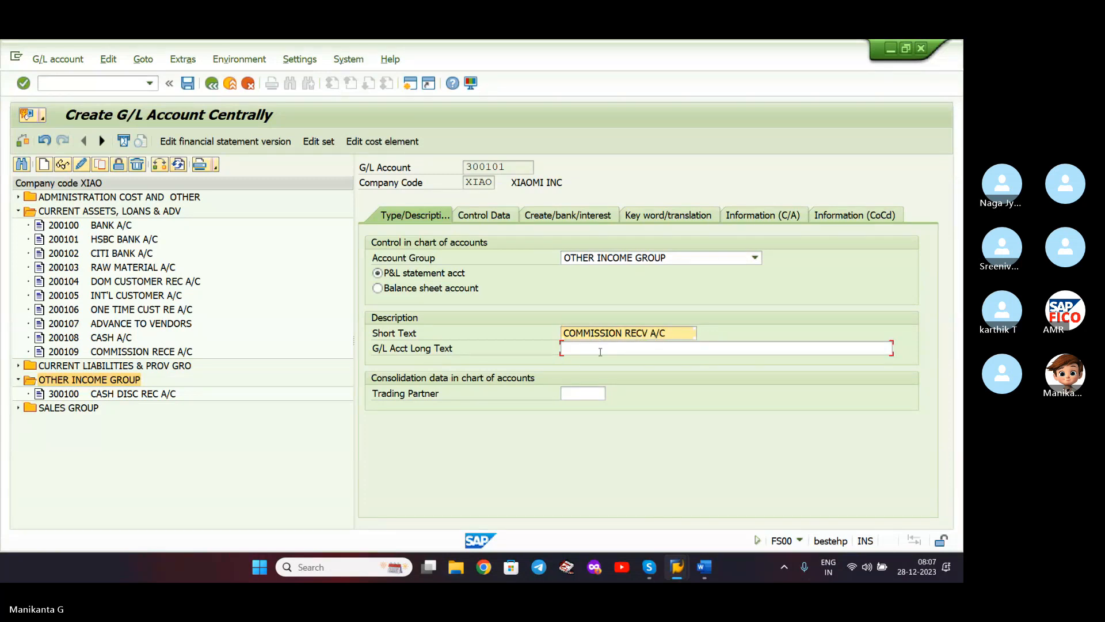
{"action": "left_click", "coordinate": [599, 348]}
{"action": "type", "text": "COM"}
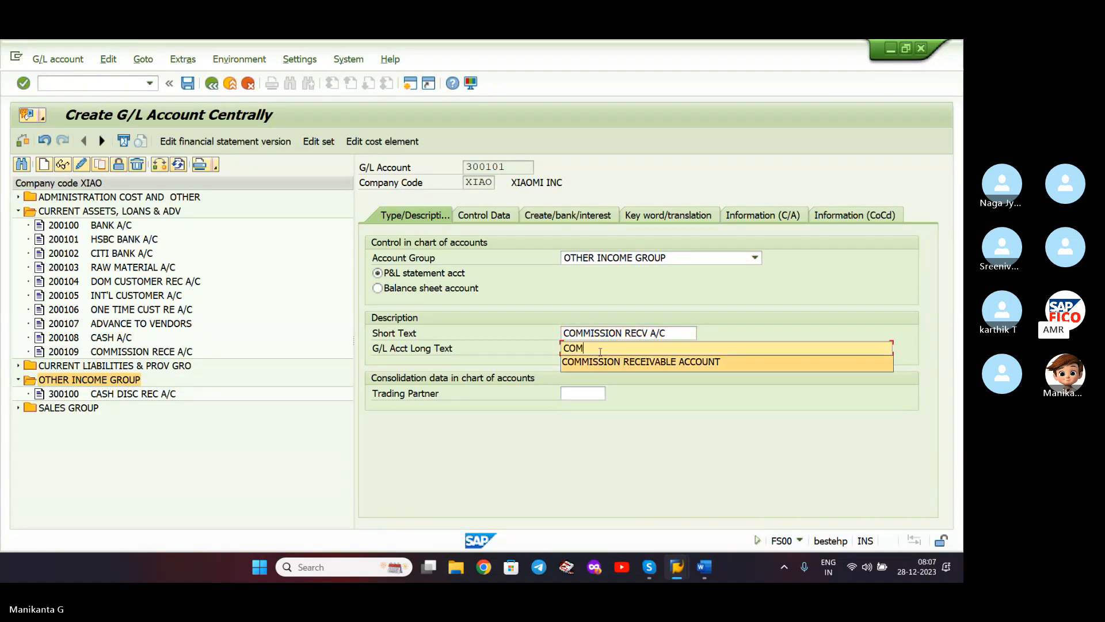
{"action": "key", "text": "Return"}
{"action": "key", "text": "BackSpace"}
{"action": "key", "text": "BackSpace"}
{"action": "key", "text": "BackSpace"}
{"action": "key", "text": "BackSpace"}
{"action": "key", "text": "BackSpace"}
{"action": "key", "text": "BackSpace"}
{"action": "key", "text": "BackSpace"}
{"action": "key", "text": "BackSpace"}
{"action": "key", "text": "BackSpace"}
{"action": "key", "text": "BackSpace"}
{"action": "key", "text": "BackSpace"}
{"action": "key", "text": "BackSpace"}
{"action": "key", "text": "BackSpace"}
{"action": "key", "text": "BackSpace"}
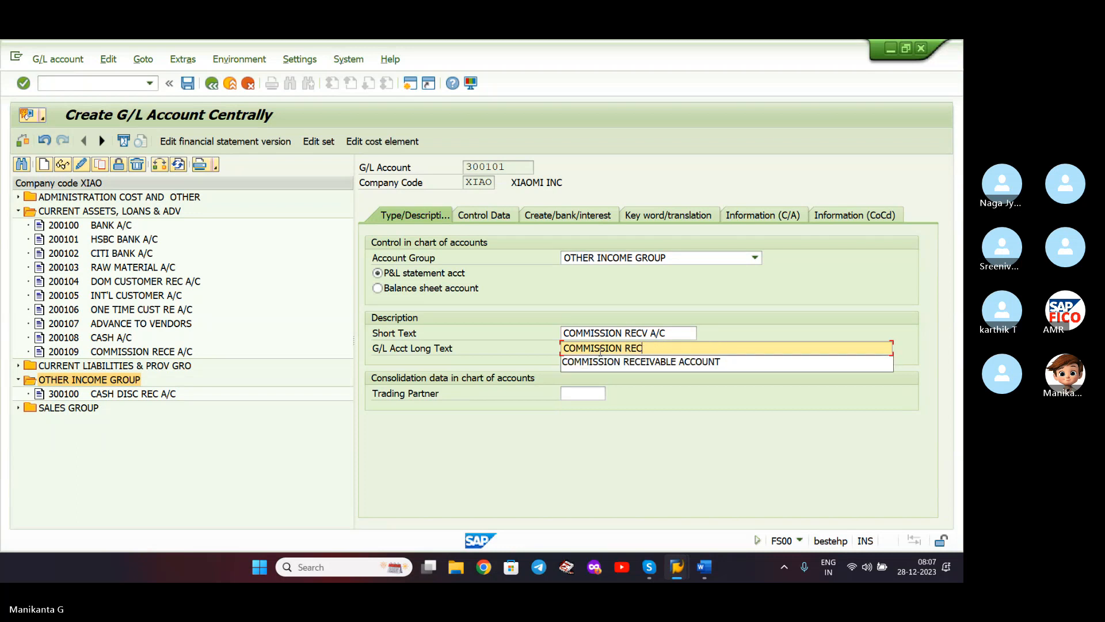
{"action": "type", "text": "EIVED ACCOUNT"}
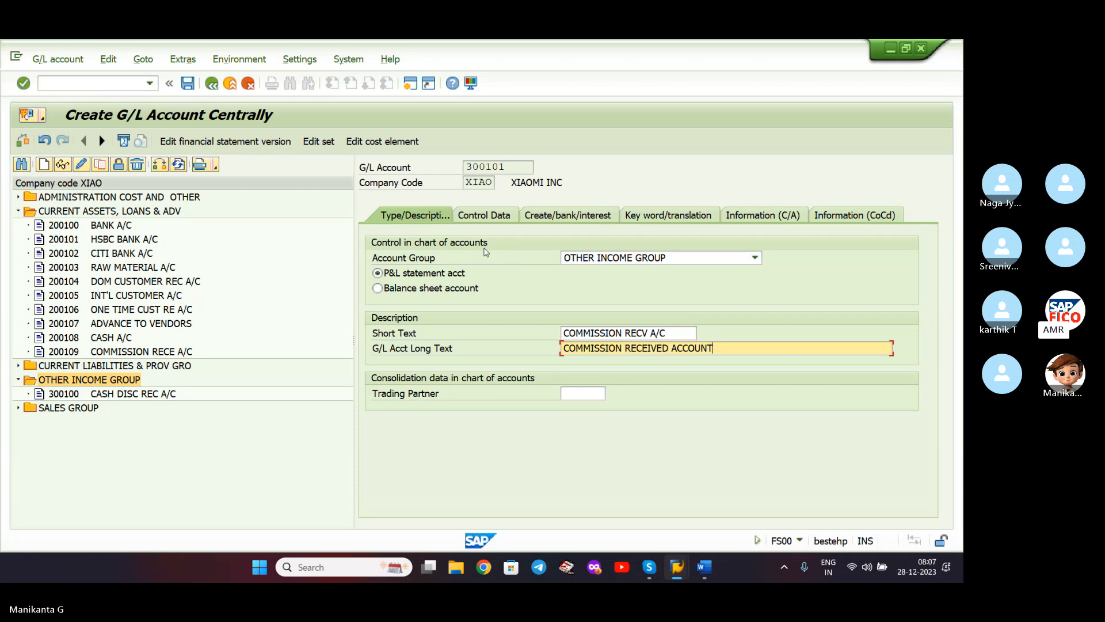
- On Control Data, turn on line item display with sort key 001
{"action": "left_click", "coordinate": [483, 217]}
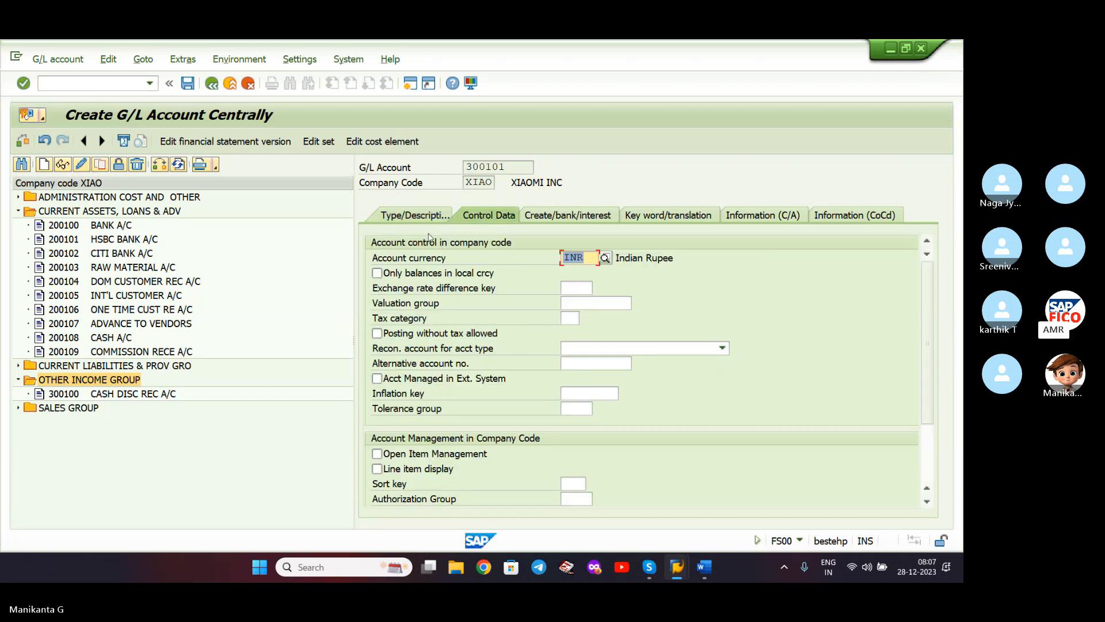
{"action": "left_click", "coordinate": [378, 469]}
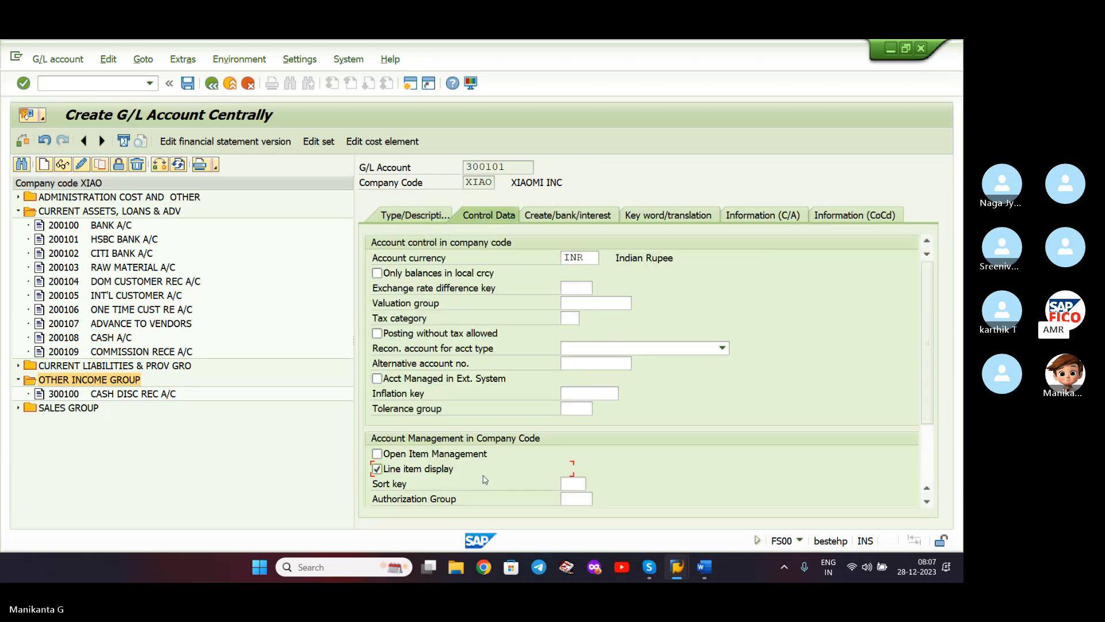
{"action": "left_click", "coordinate": [572, 483]}
{"action": "type", "text": "001"}
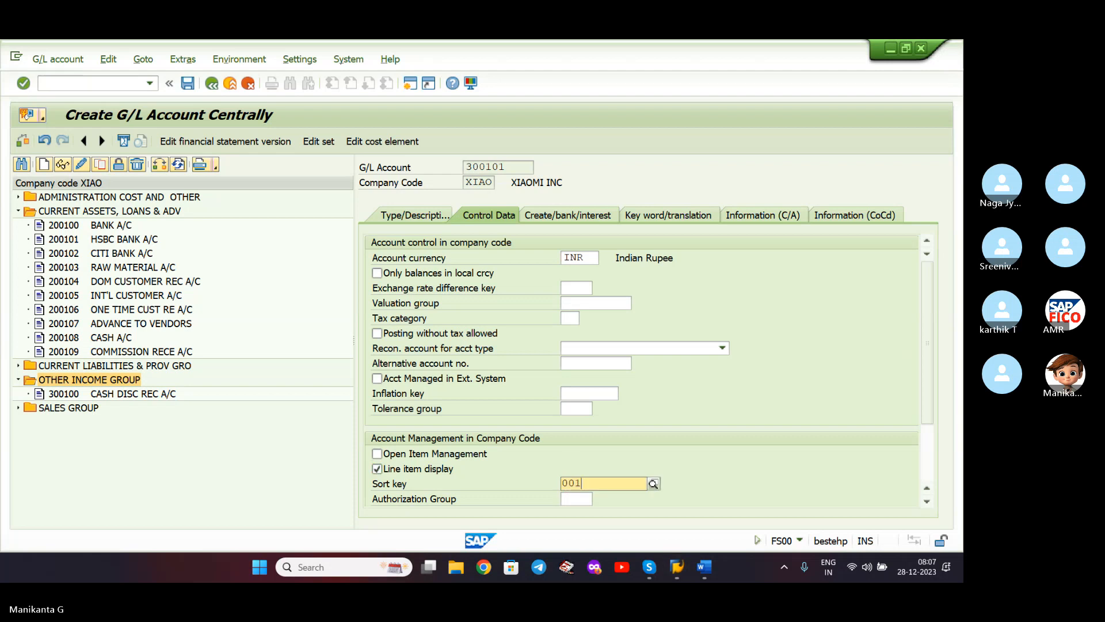
{"action": "key", "text": "Return"}
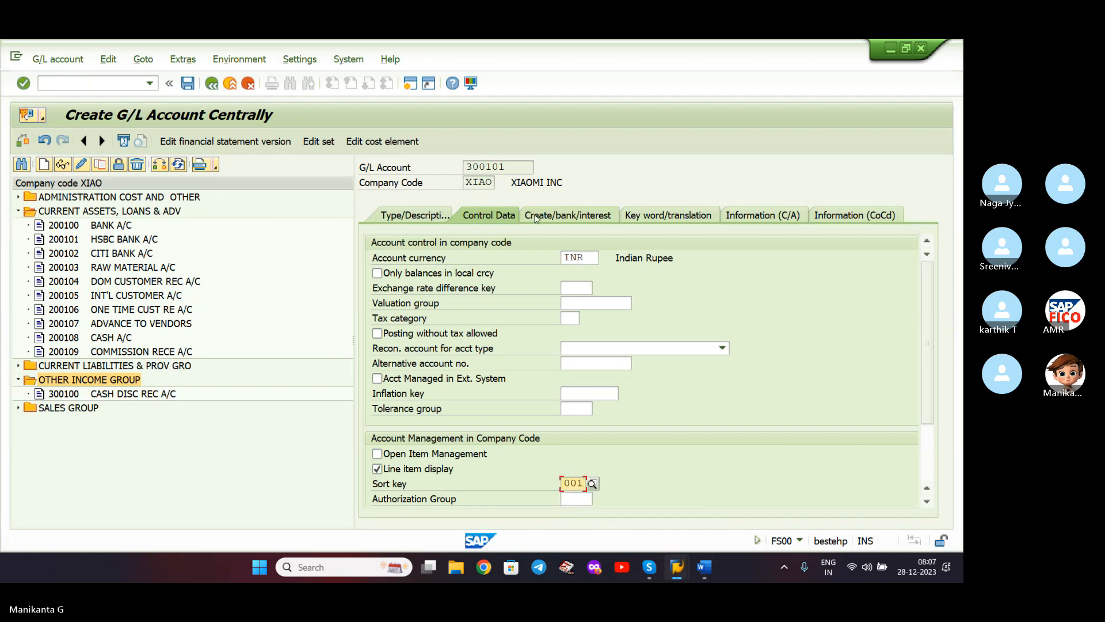
- Set field status group G001 General and save account 300101
{"action": "left_click", "coordinate": [535, 215]}
{"action": "type", "text": "G0"}
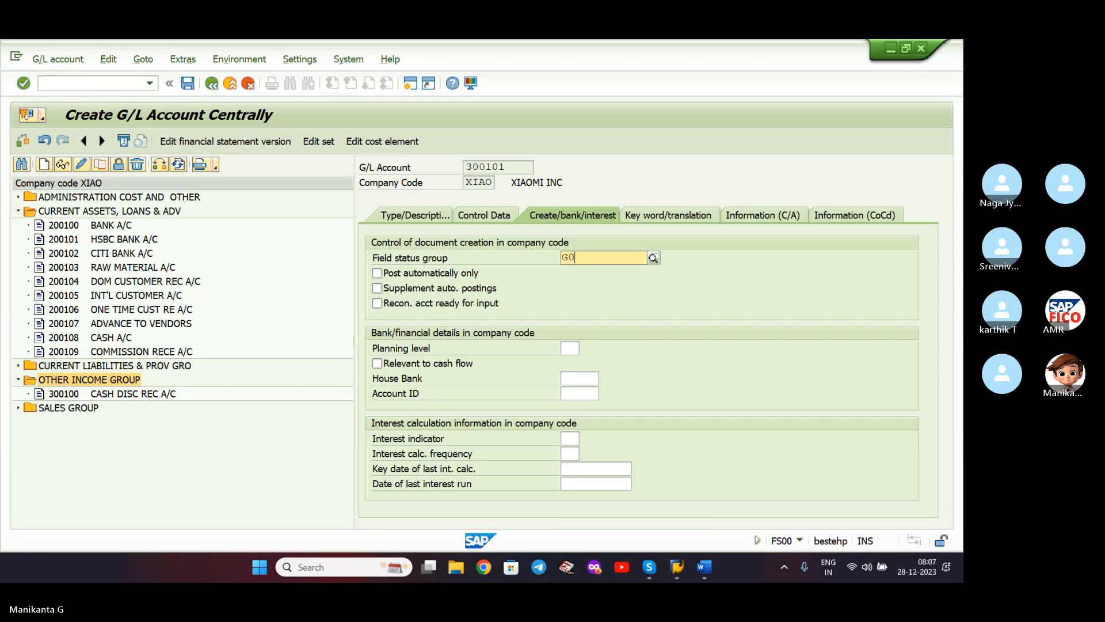
{"action": "type", "text": "01"}
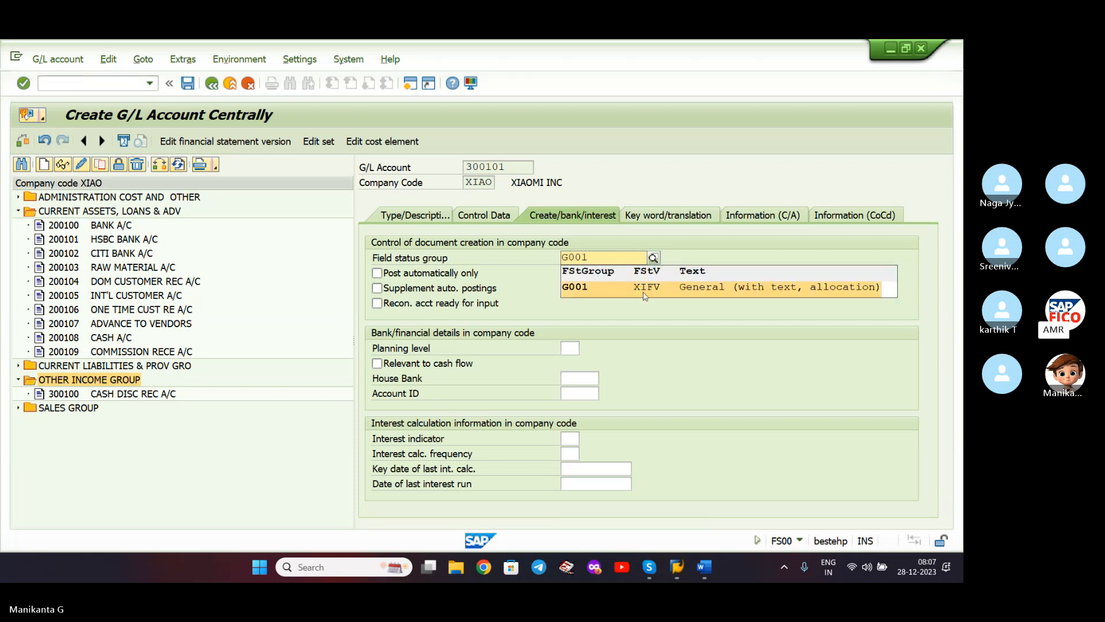
{"action": "left_click", "coordinate": [646, 296]}
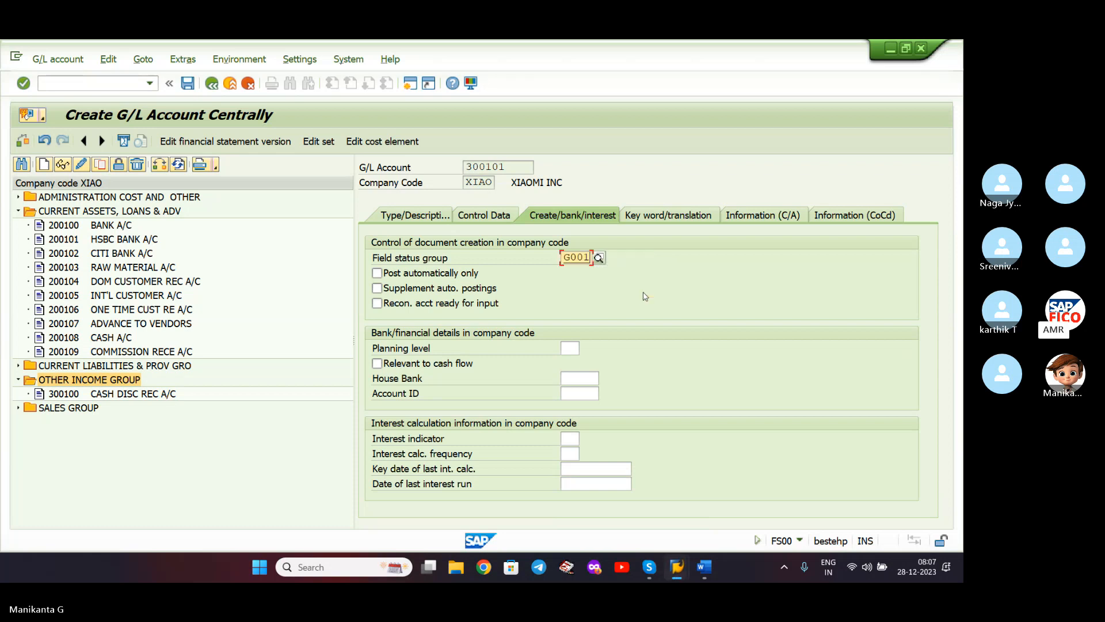
{"action": "left_click", "coordinate": [187, 84]}
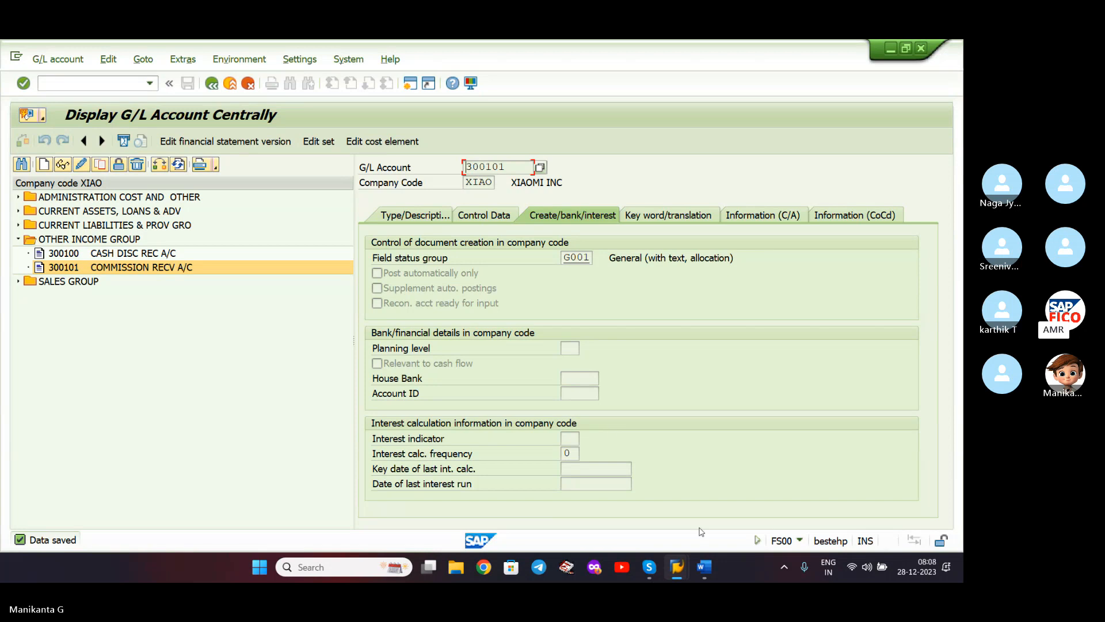
- Make the ENTRY POSTING heading in the Word notes bold and underlined
{"action": "left_click", "coordinate": [706, 566]}
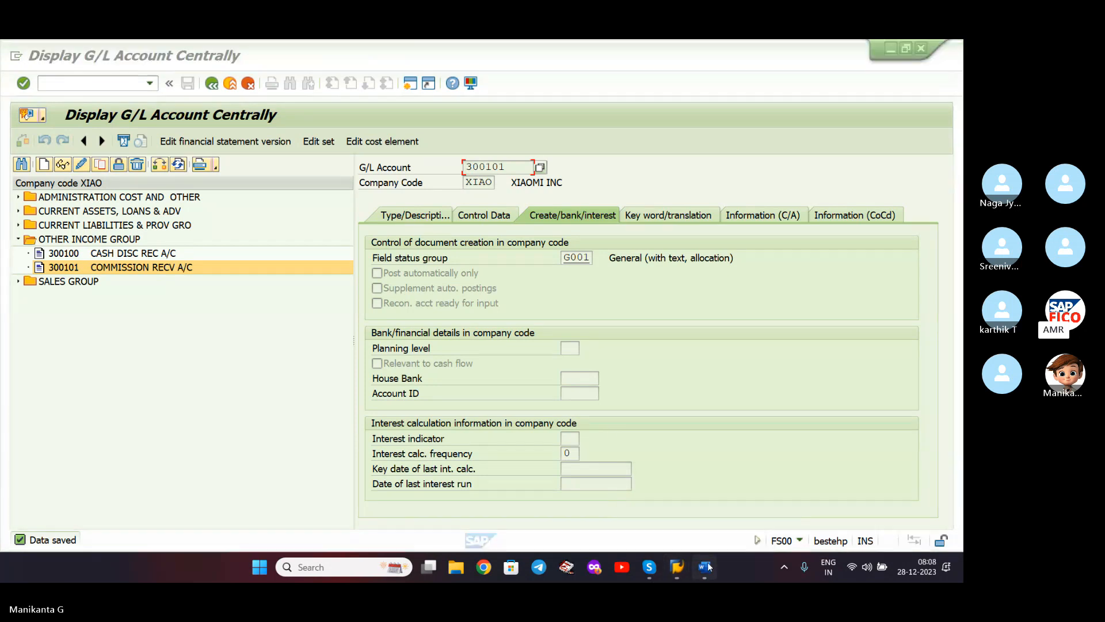
{"action": "scroll", "coordinate": [558, 383], "scroll_direction": "up", "scroll_amount": 3}
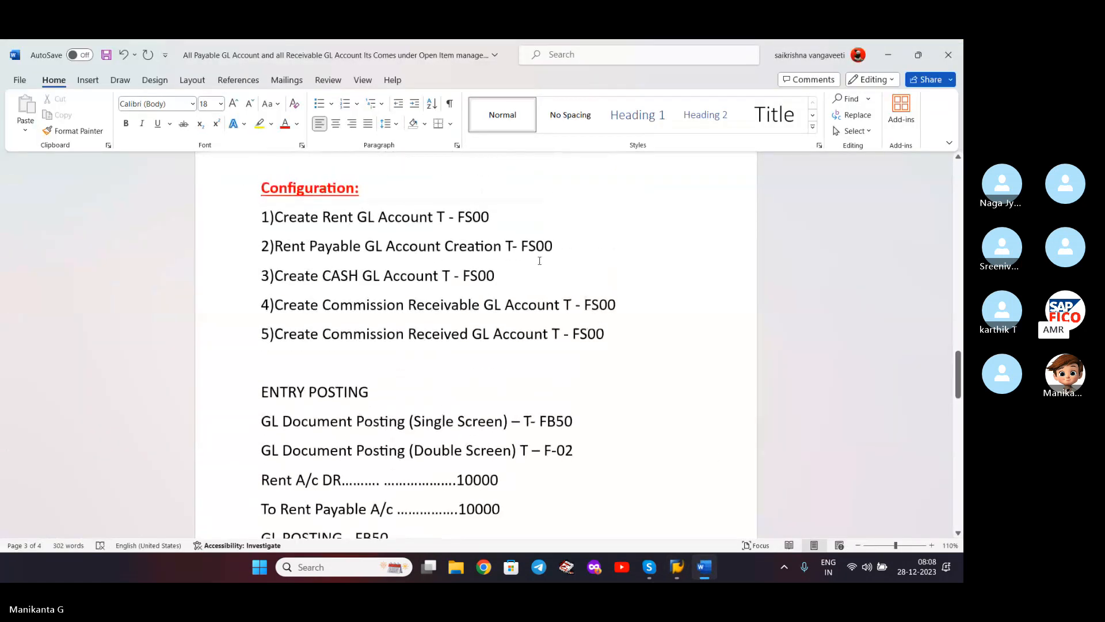
{"action": "scroll", "coordinate": [494, 391], "scroll_direction": "down", "scroll_amount": 5}
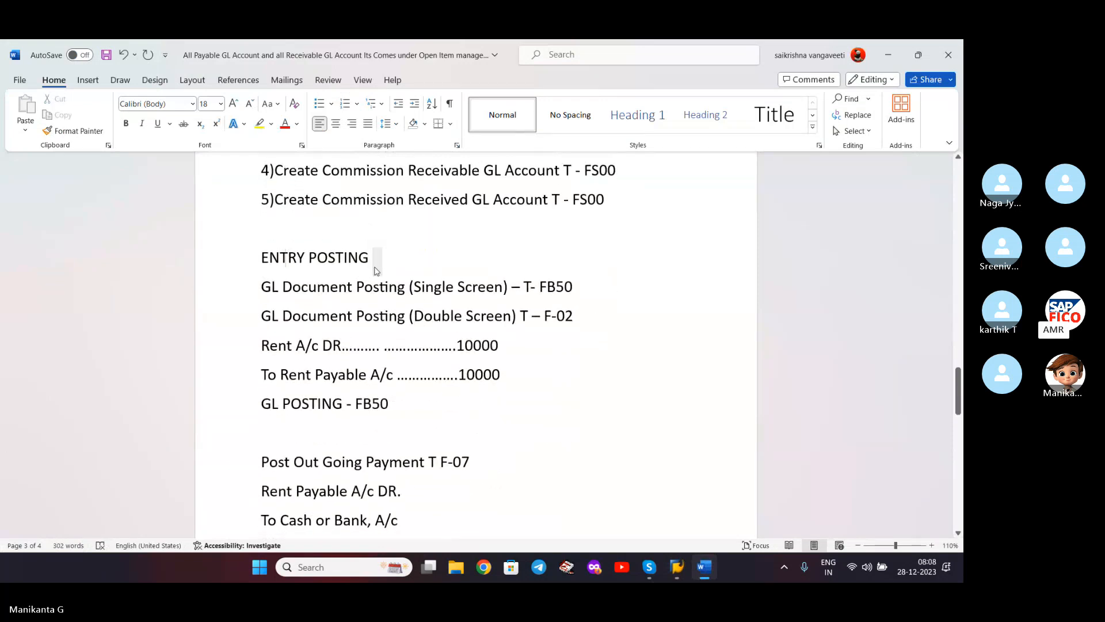
{"action": "key", "text": "shift+Home"}
{"action": "key", "text": "shift+Left"}
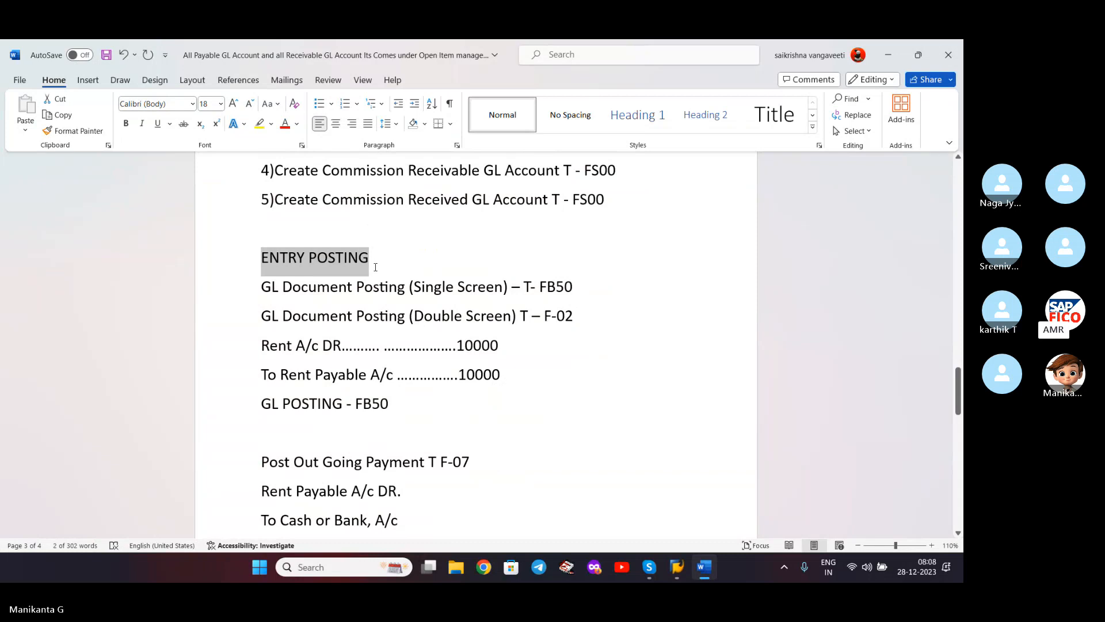
{"action": "key", "text": "ctrl+b"}
{"action": "key", "text": "ctrl+u"}
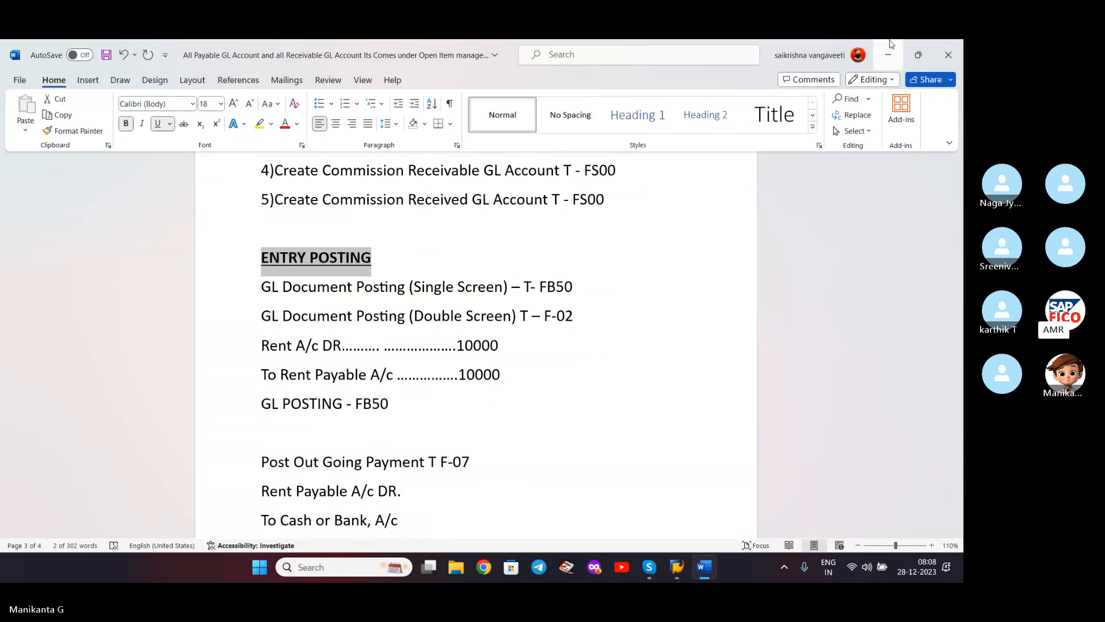
- Place the cursor after the FB50 line and hide Word to return to SAP
{"action": "left_click", "coordinate": [356, 291]}
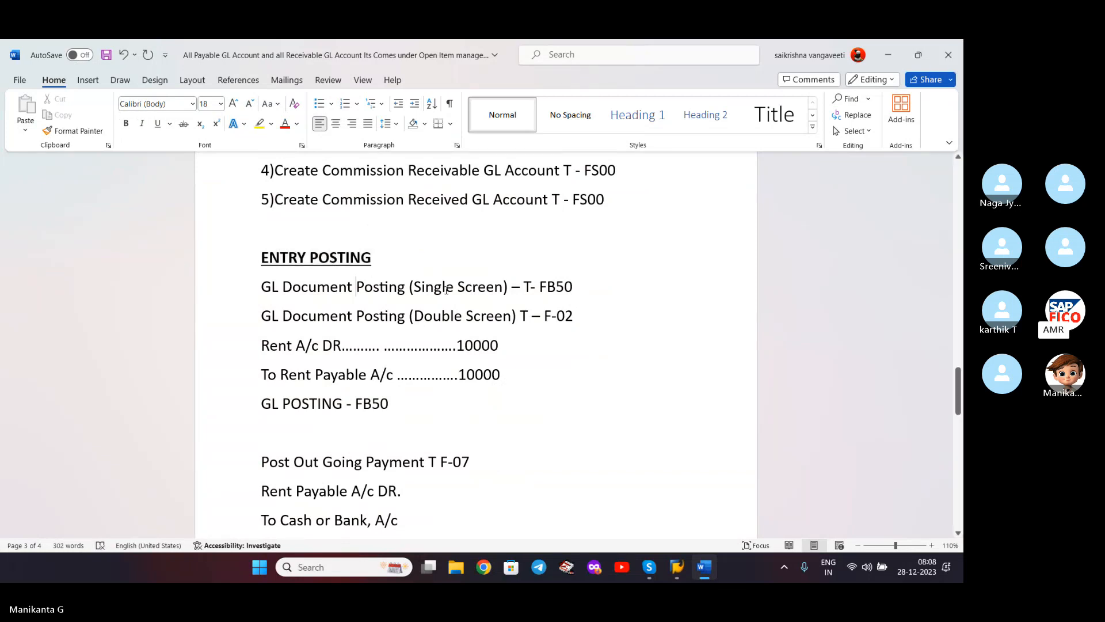
{"action": "left_click", "coordinate": [592, 282]}
{"action": "left_click", "coordinate": [888, 60]}
{"action": "left_click", "coordinate": [150, 83]}
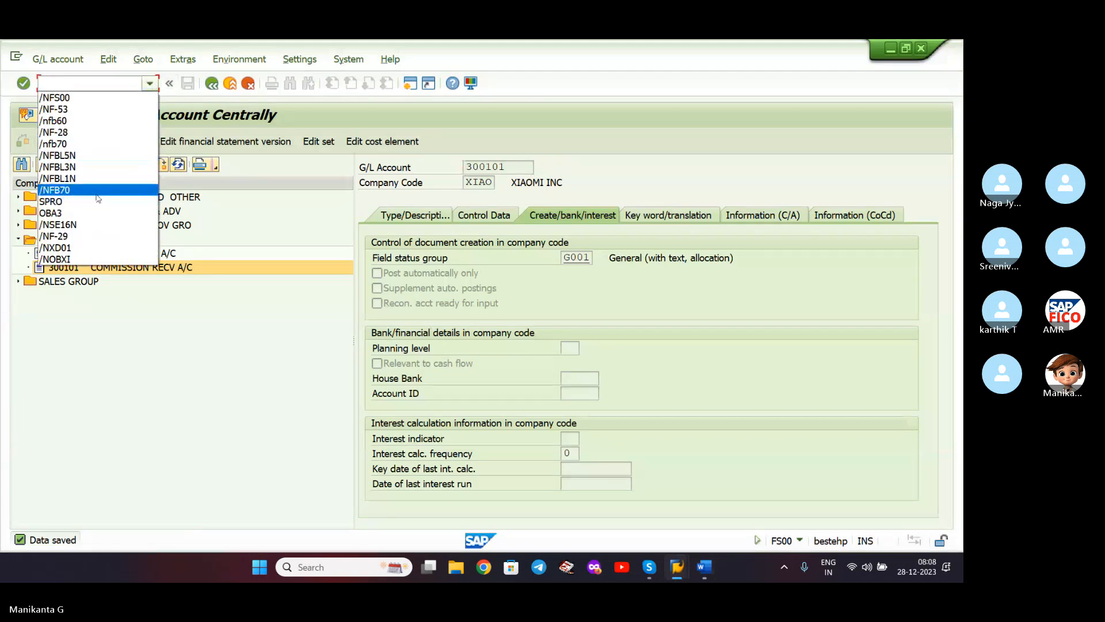
- Launch transaction FB50 with /nfb50
{"action": "left_click", "coordinate": [93, 122]}
{"action": "key", "text": "Return"}
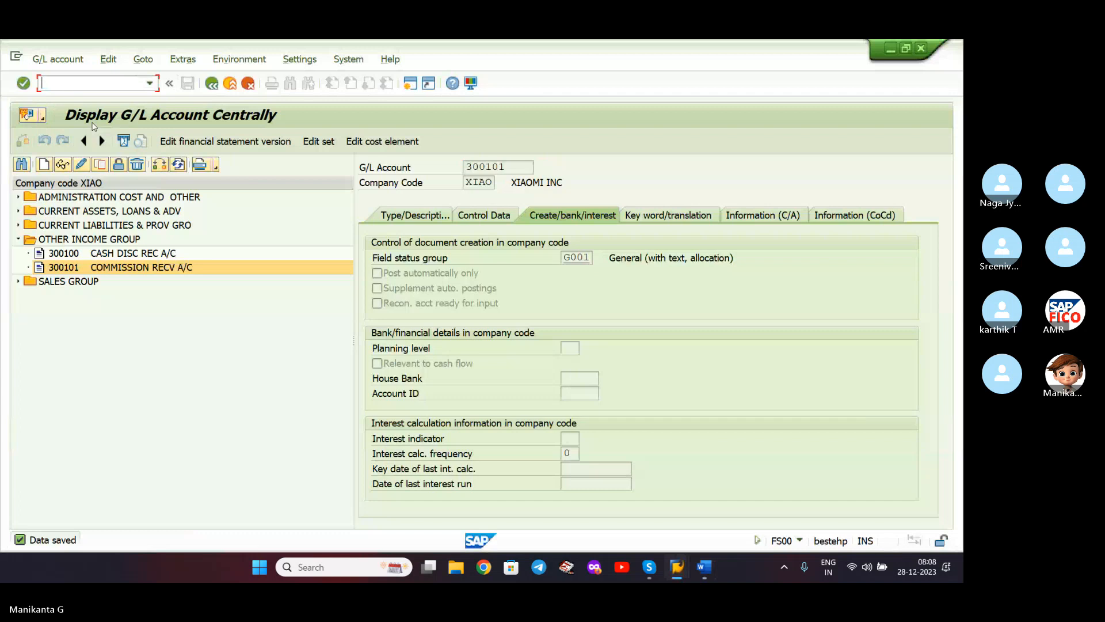
{"action": "type", "text": "/nfb50"}
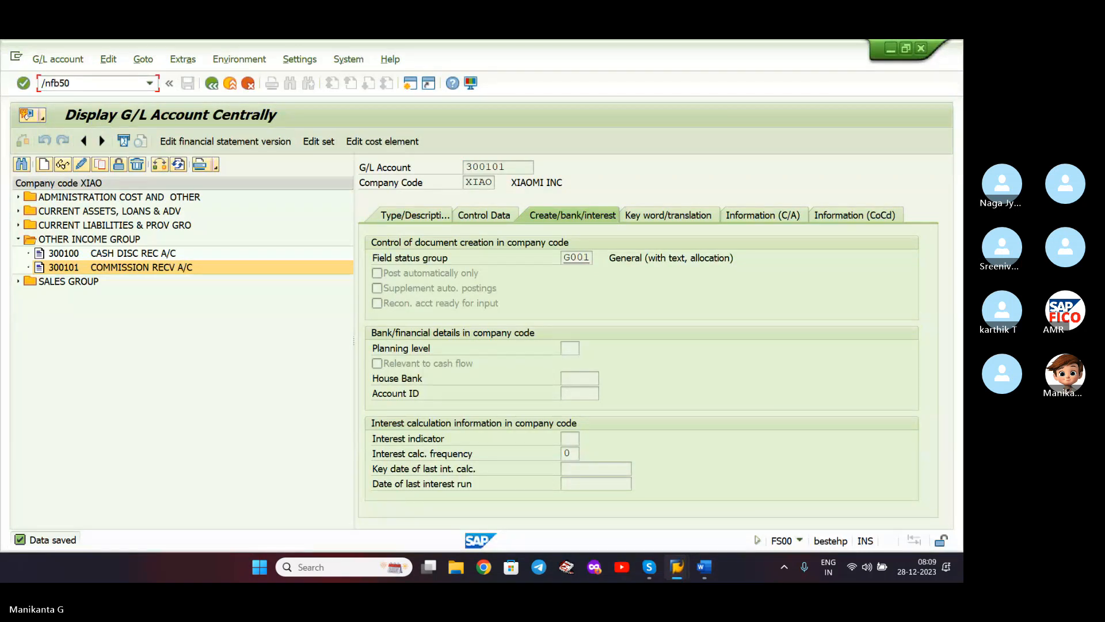
{"action": "key", "text": "Return"}
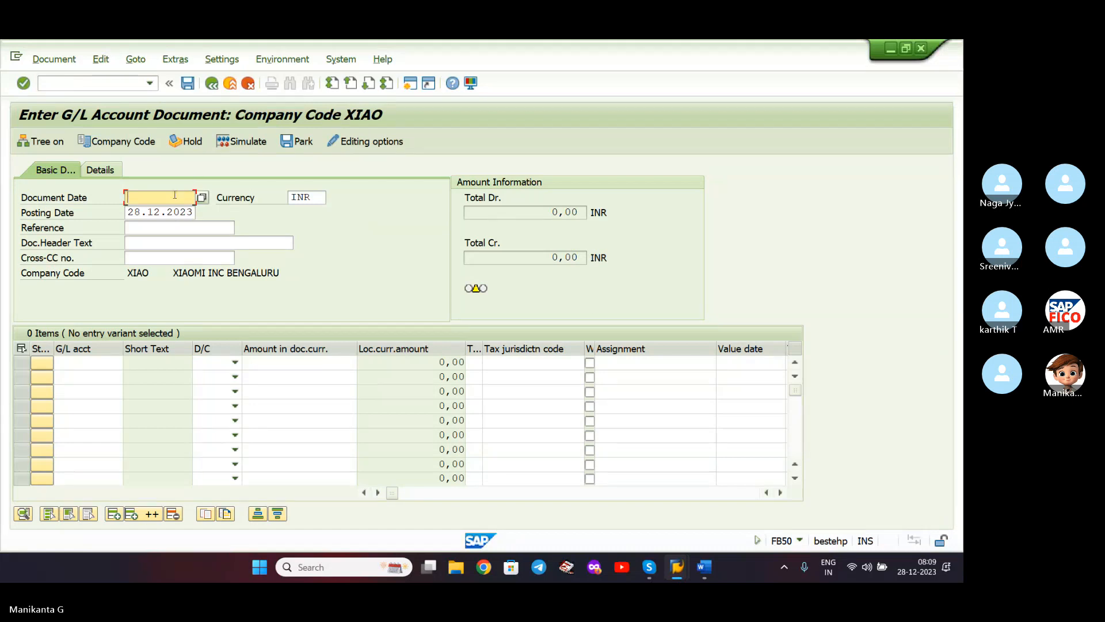
- Set the document date to 28.12.2023 using the calendar
{"action": "type", "text": "28"}
{"action": "left_click", "coordinate": [201, 198]}
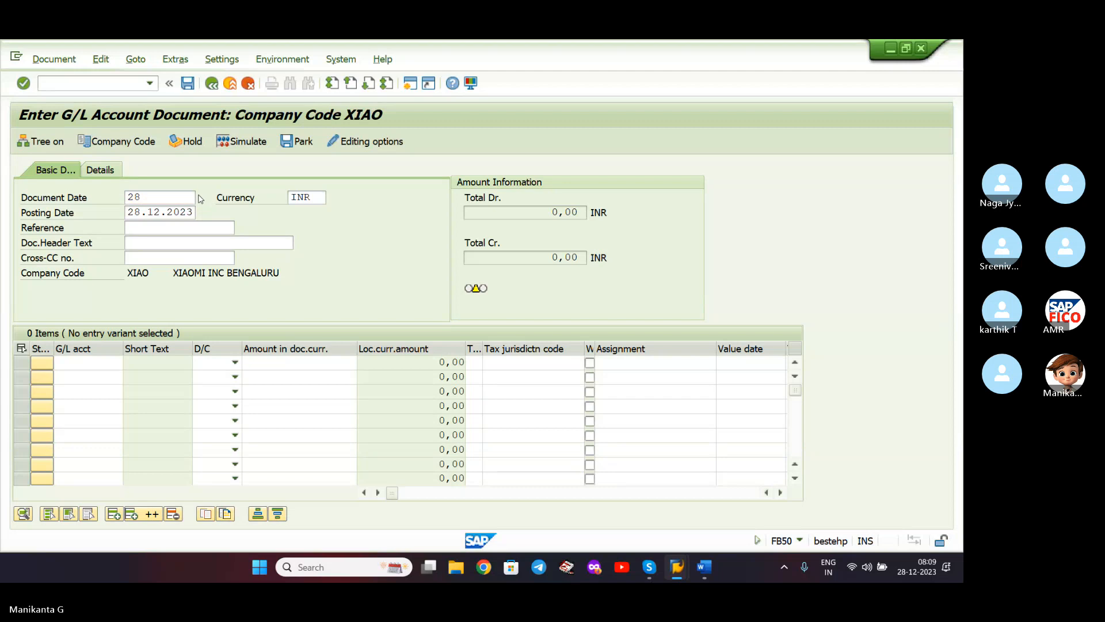
{"action": "double_click", "coordinate": [295, 346]}
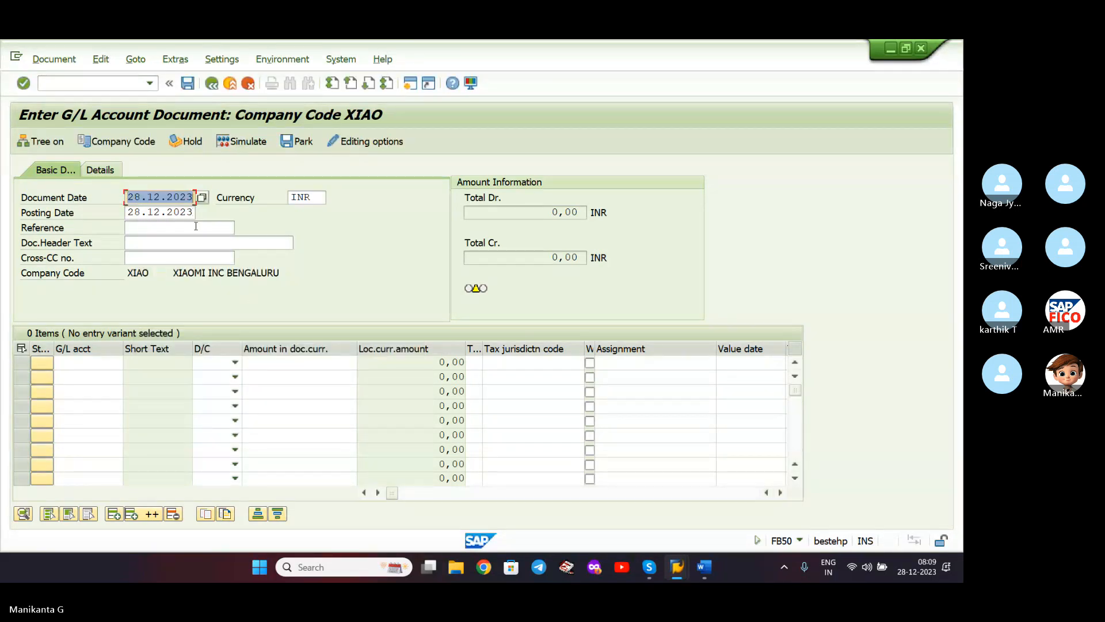
{"action": "left_click", "coordinate": [196, 226]}
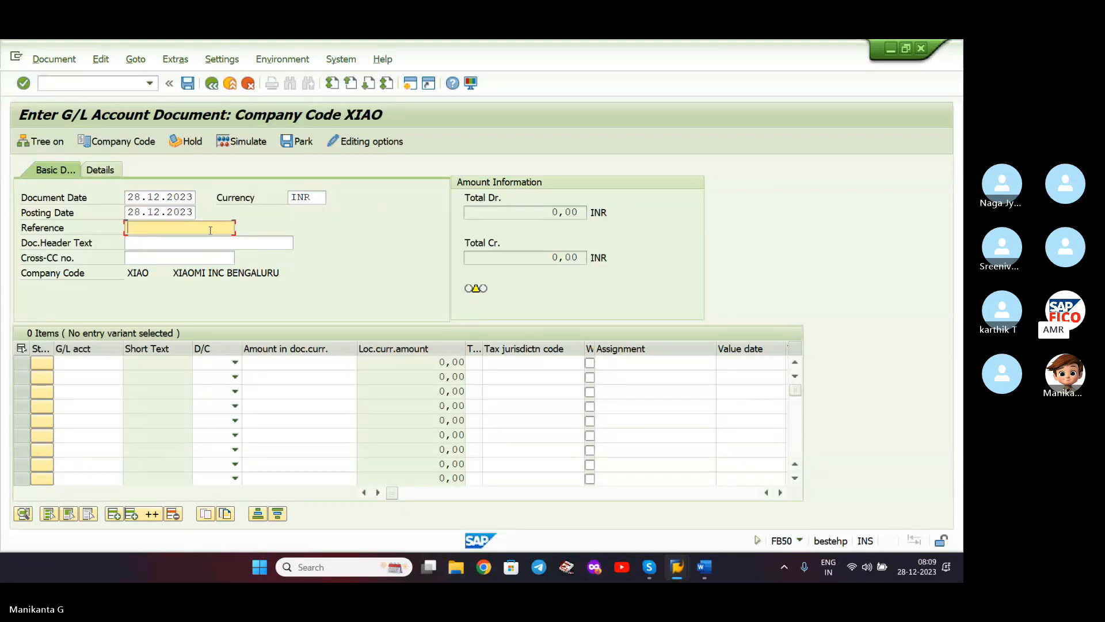
{"action": "left_click", "coordinate": [199, 258]}
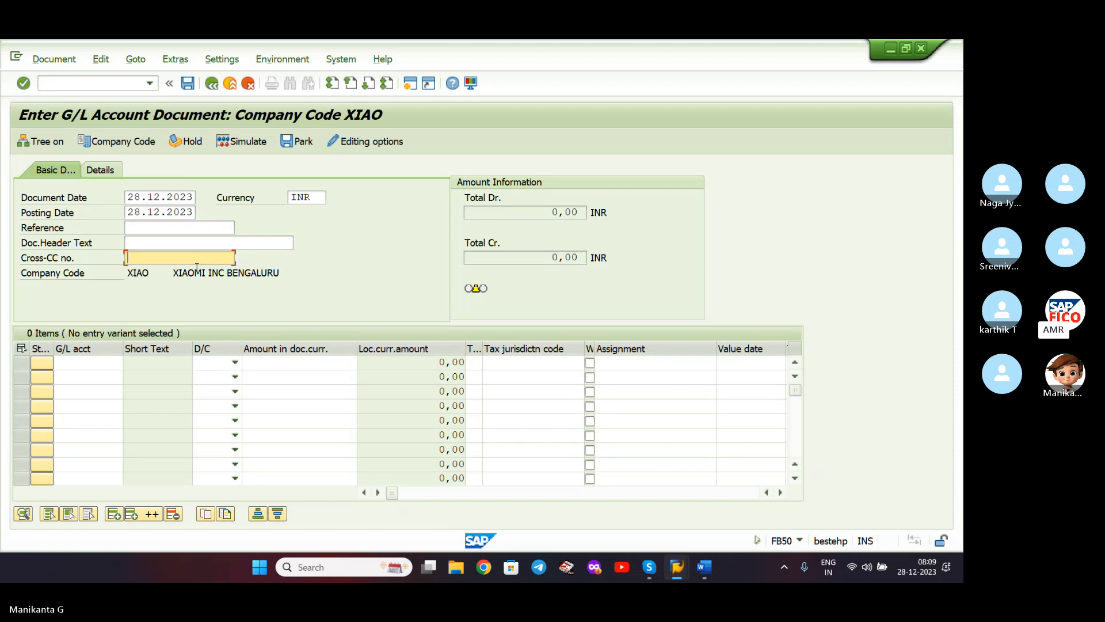
{"action": "left_click", "coordinate": [104, 363]}
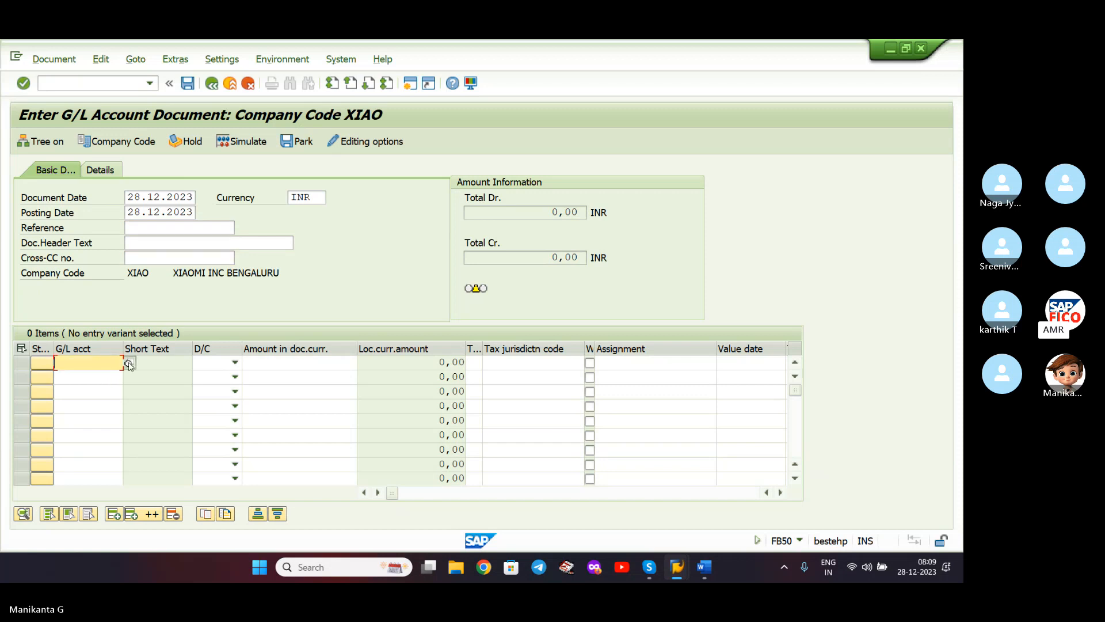
- Look up company XIAO's accounts, trying 100504 then 400301 on the first line
{"action": "left_click", "coordinate": [129, 363]}
{"action": "left_click", "coordinate": [230, 300]}
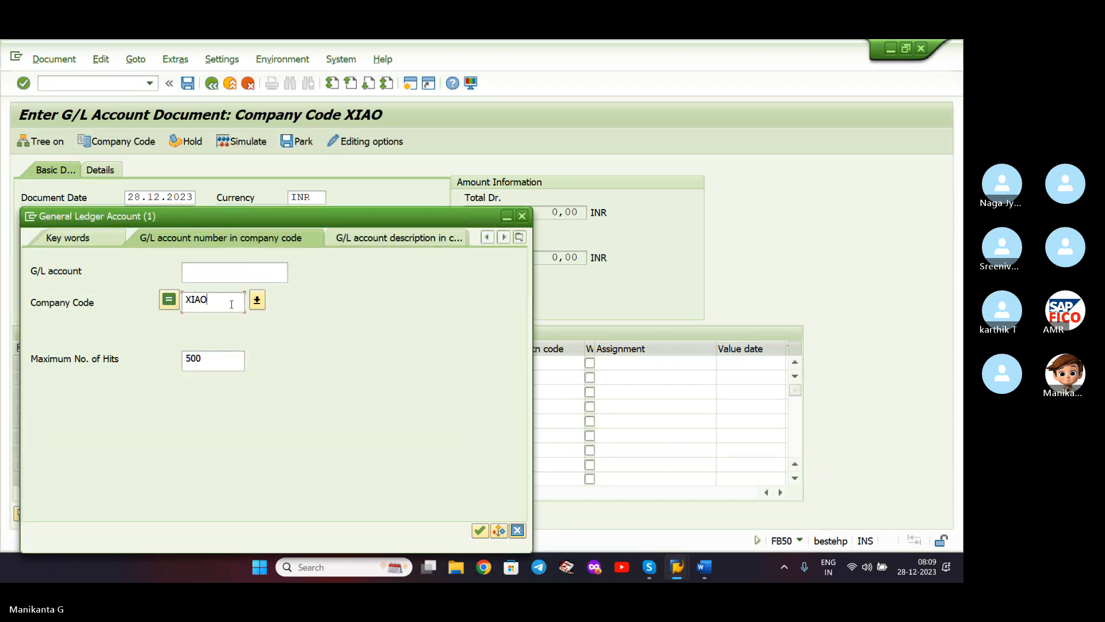
{"action": "key", "text": "Return"}
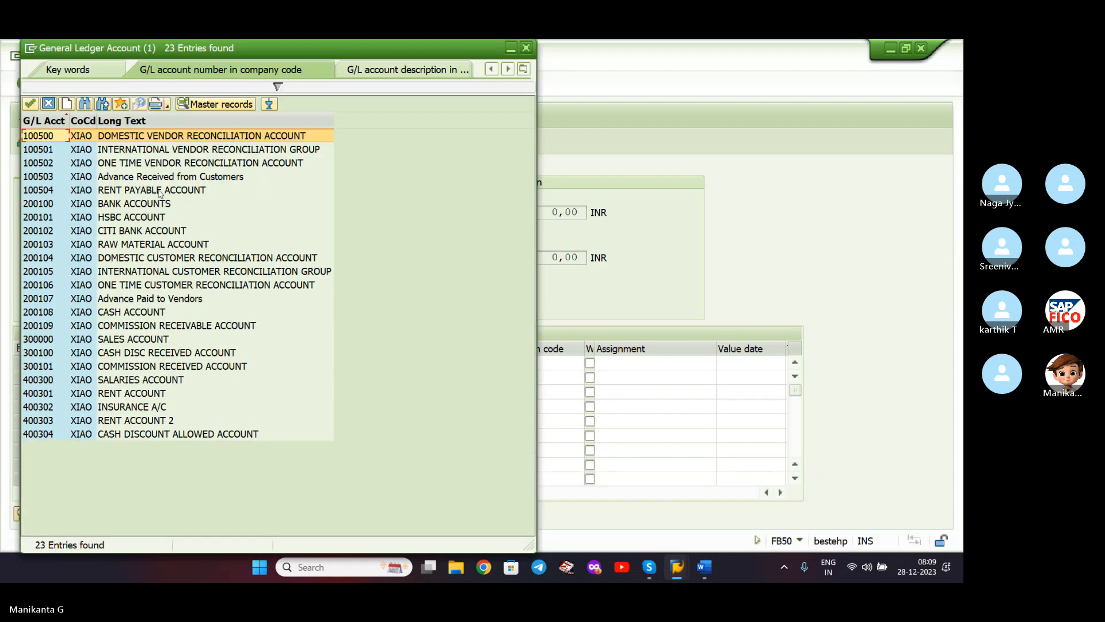
{"action": "left_click", "coordinate": [124, 192]}
{"action": "double_click", "coordinate": [124, 194]}
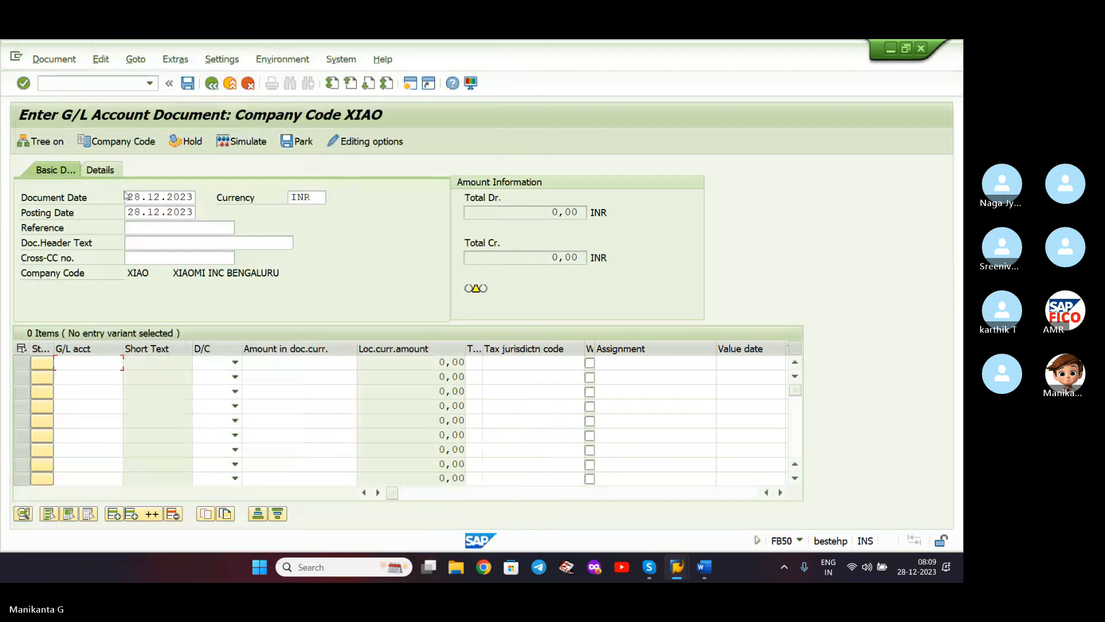
{"action": "left_click", "coordinate": [283, 360]}
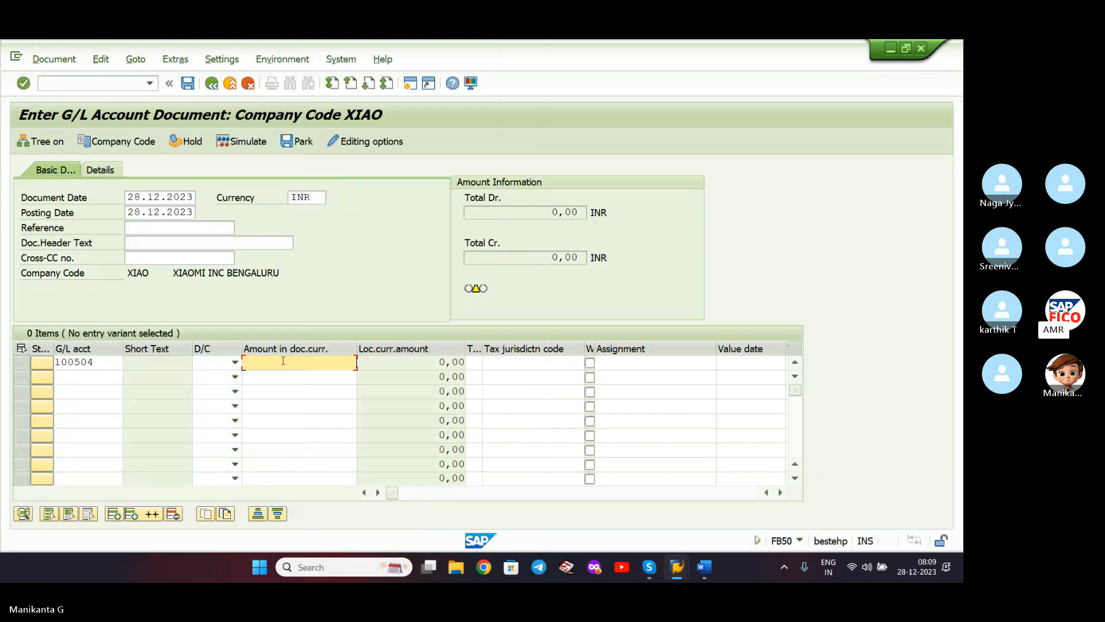
{"action": "left_click", "coordinate": [112, 361]}
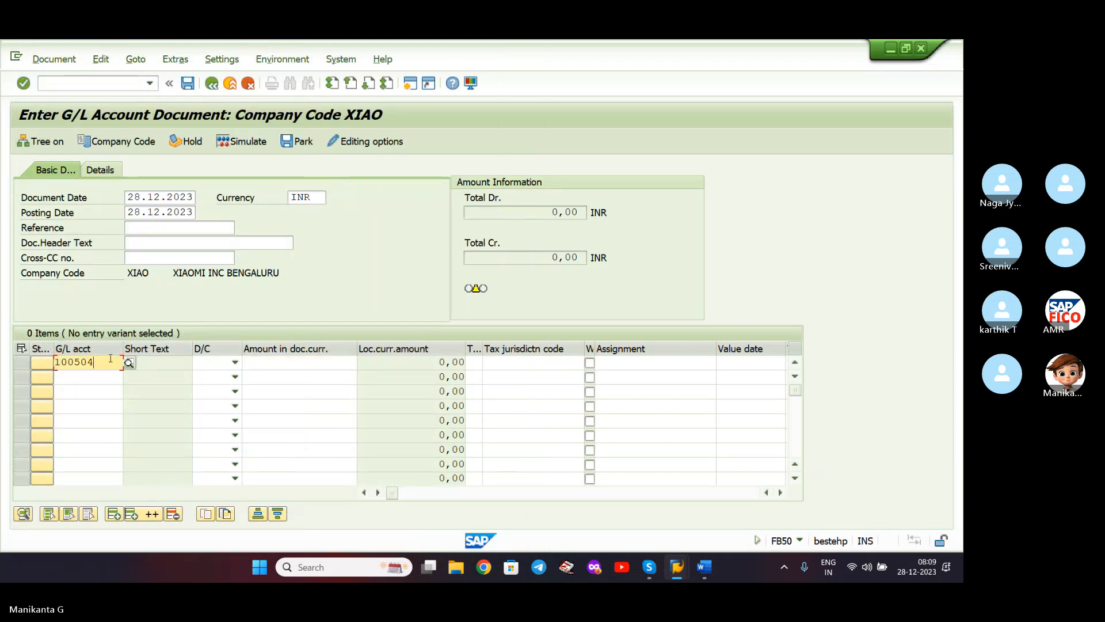
{"action": "left_click", "coordinate": [129, 363]}
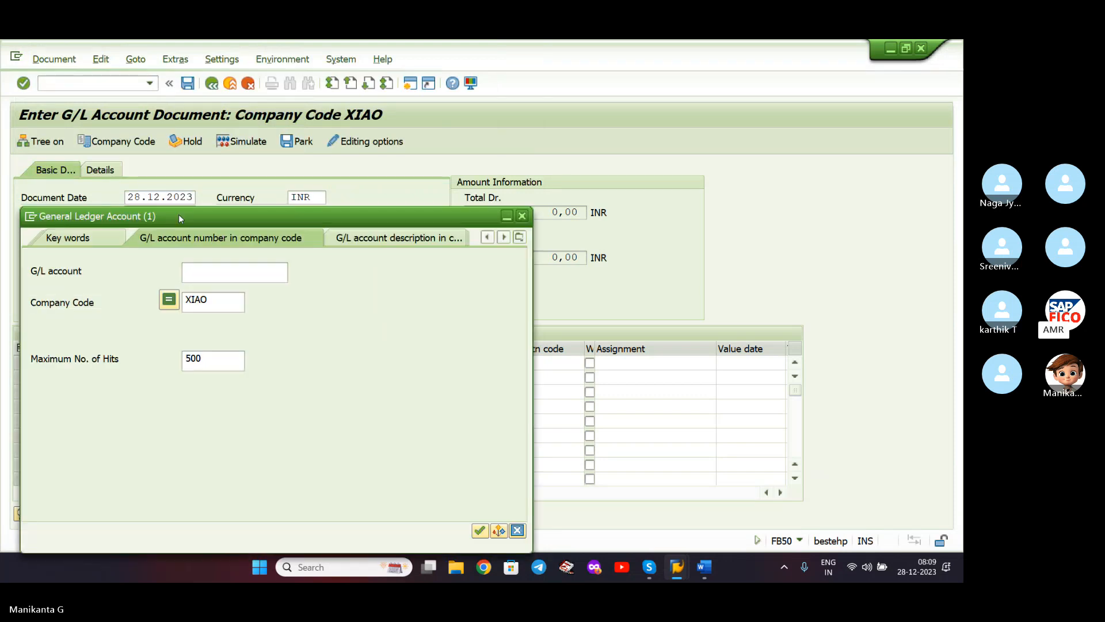
{"action": "left_click", "coordinate": [206, 301]}
{"action": "key", "text": "Return"}
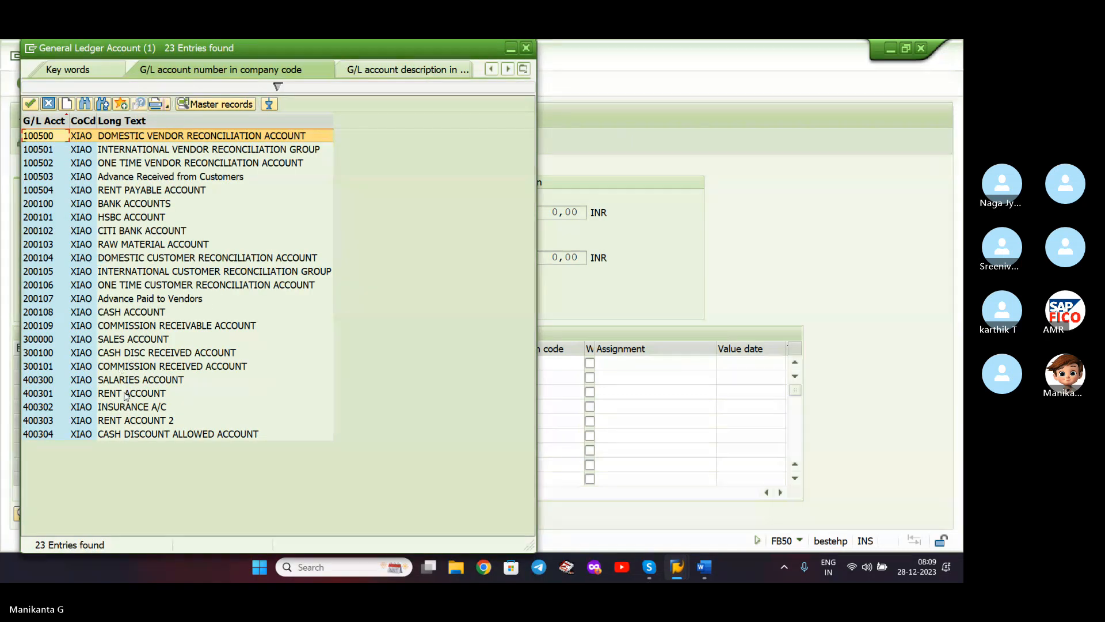
{"action": "left_click", "coordinate": [126, 394]}
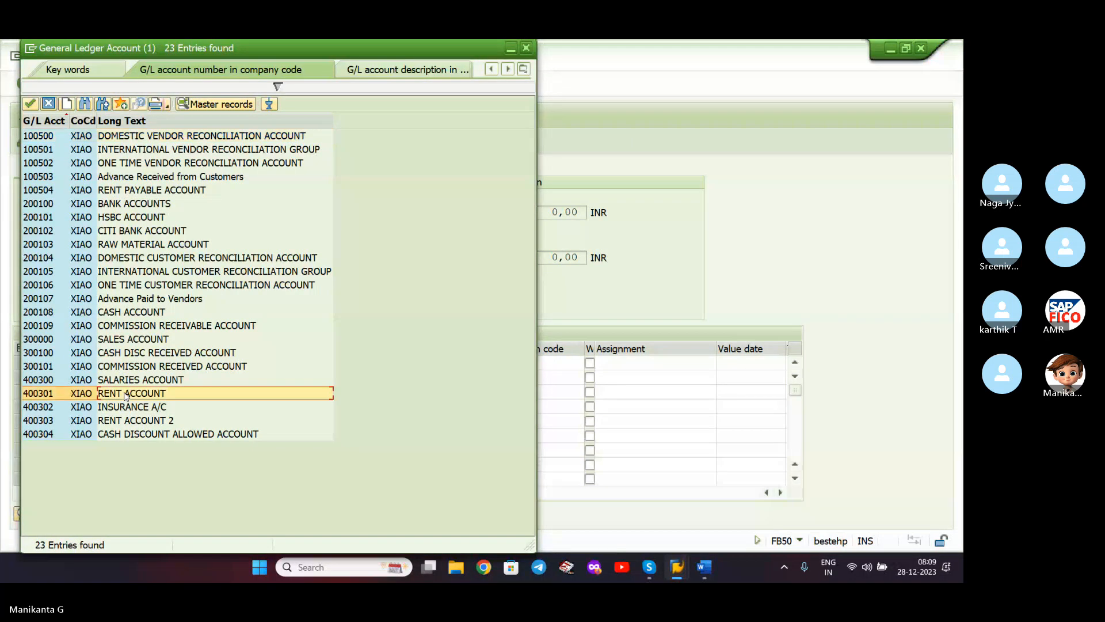
{"action": "double_click", "coordinate": [155, 395]}
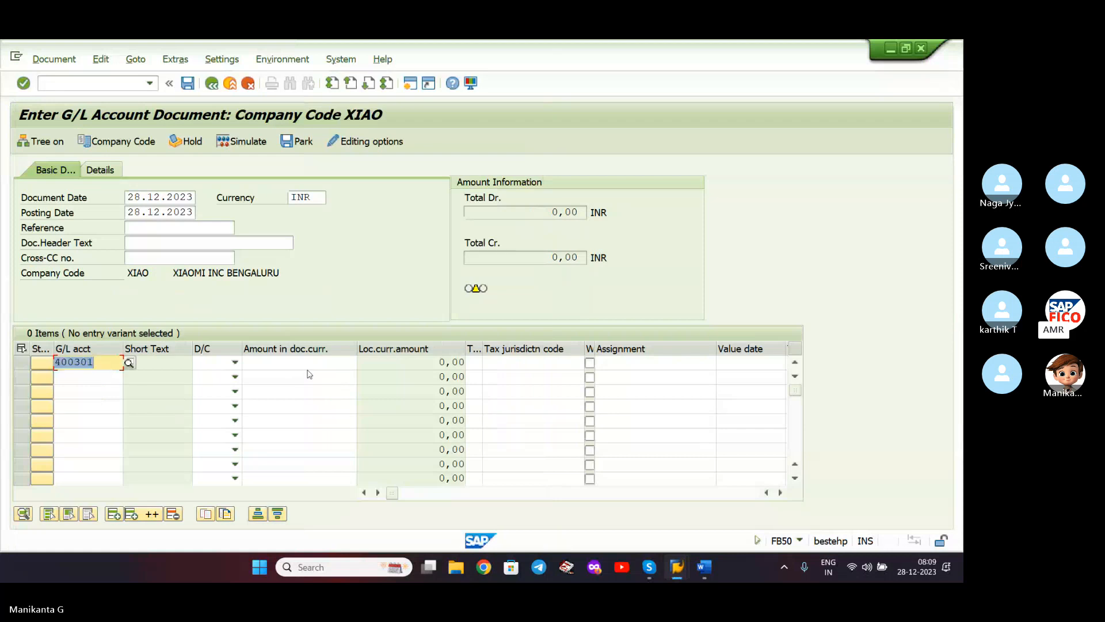
- Check the Word notes and put rent account 400303 on the first line
{"action": "left_click", "coordinate": [698, 574]}
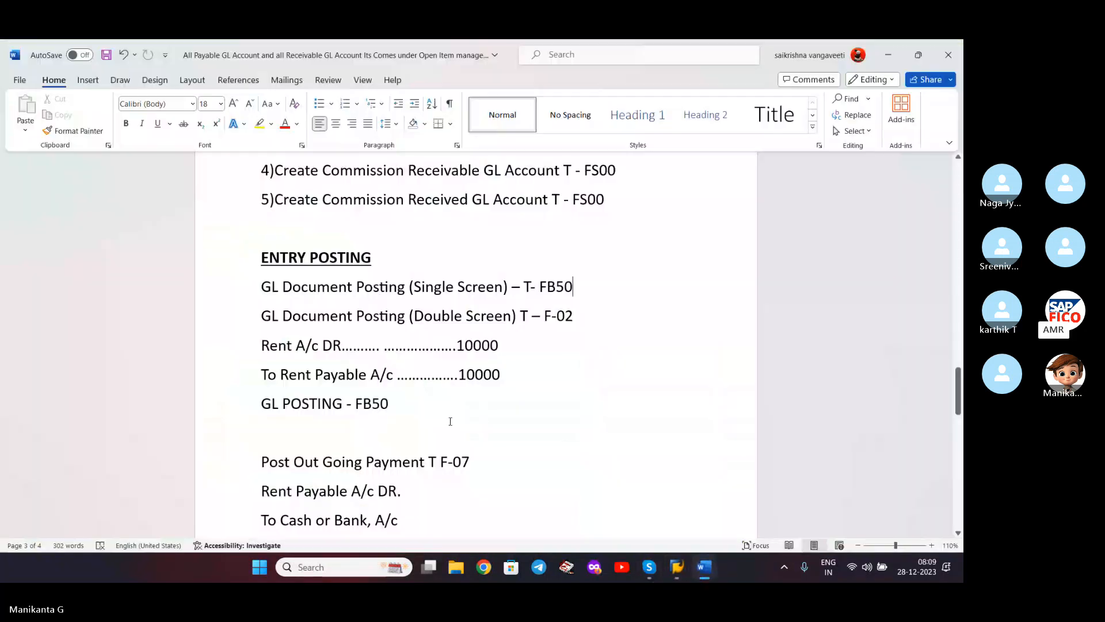
{"action": "left_click", "coordinate": [890, 55]}
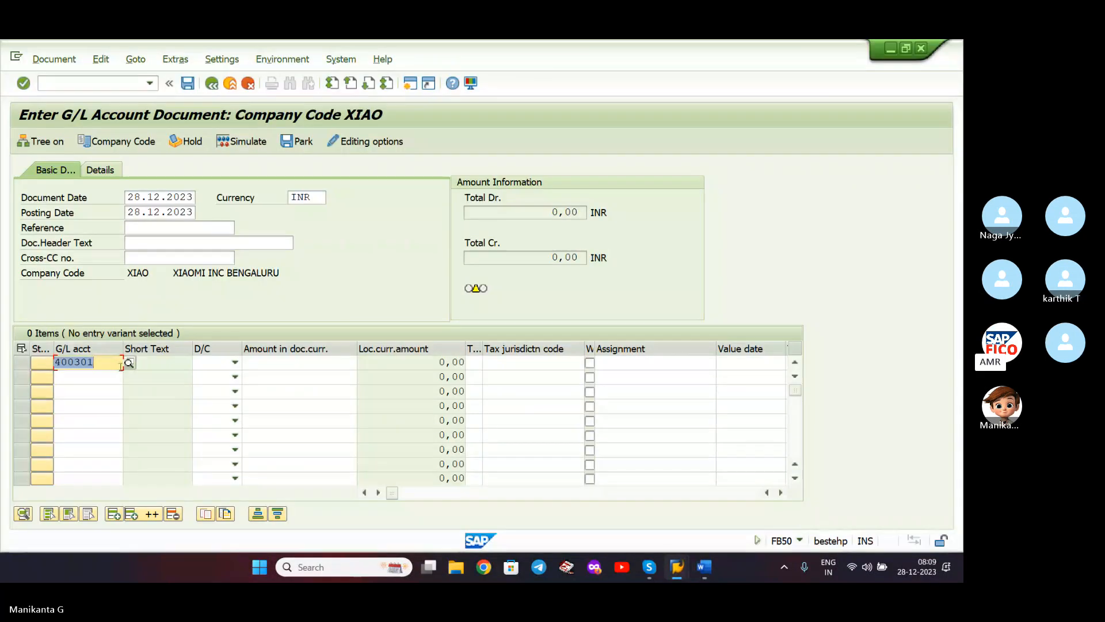
{"action": "left_click", "coordinate": [129, 363]}
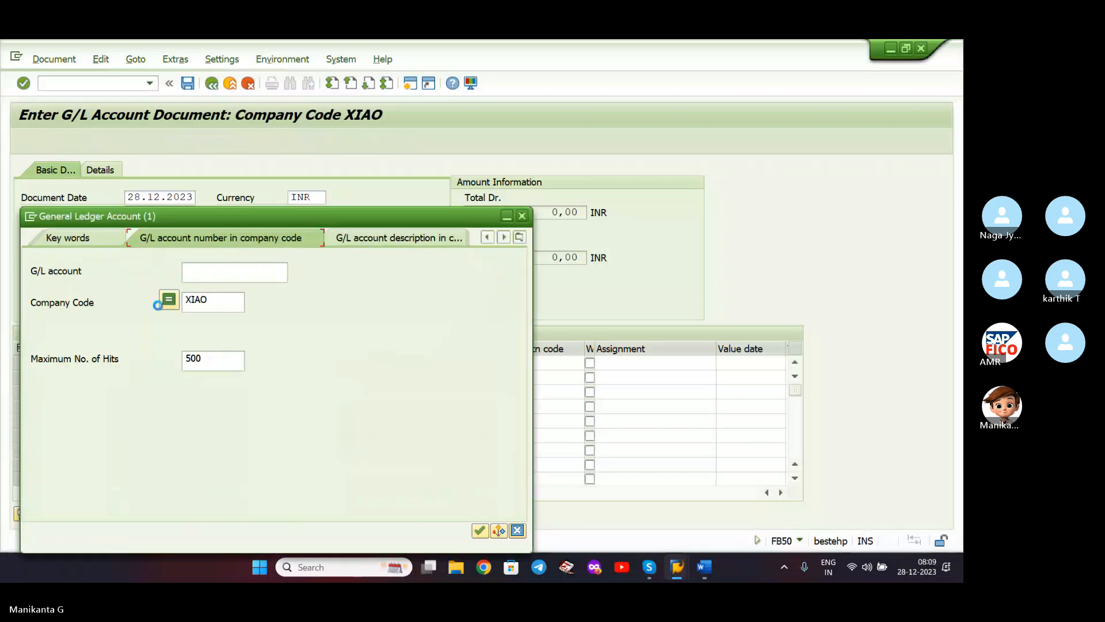
{"action": "key", "text": "Return"}
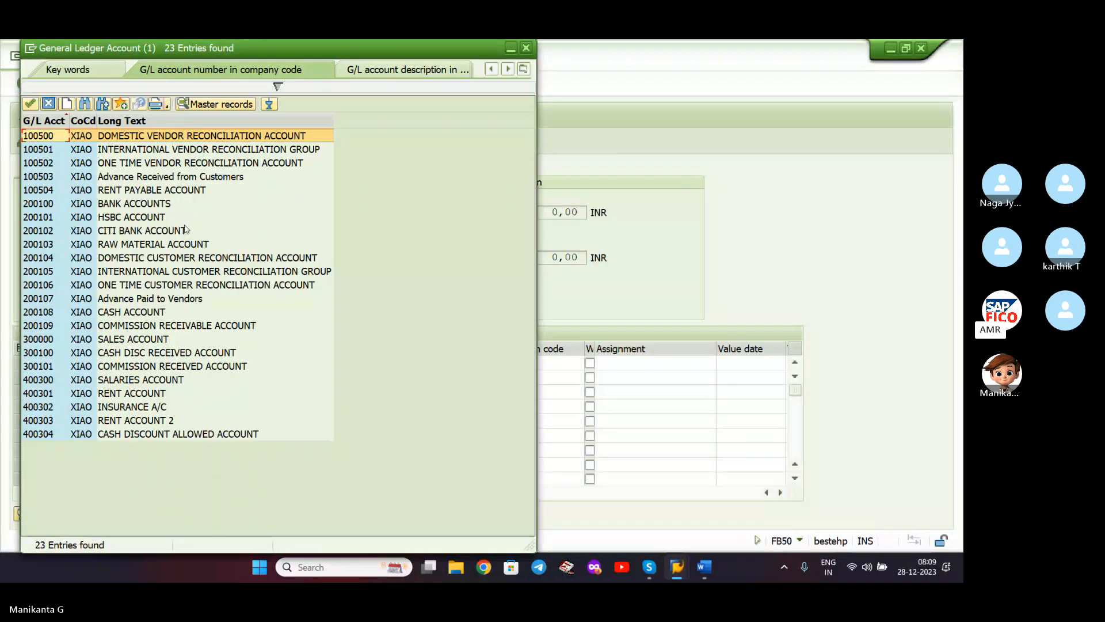
{"action": "double_click", "coordinate": [141, 425]}
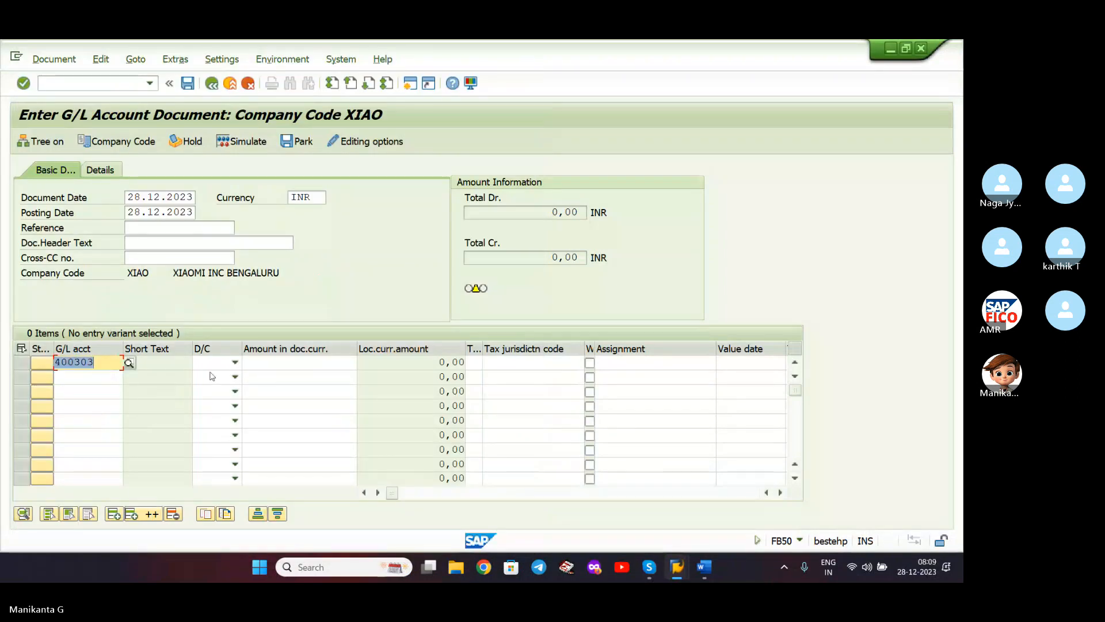
- Enter amount 10000 on the first line and mark it as a debit
{"action": "left_click", "coordinate": [275, 360]}
{"action": "type", "text": "1"}
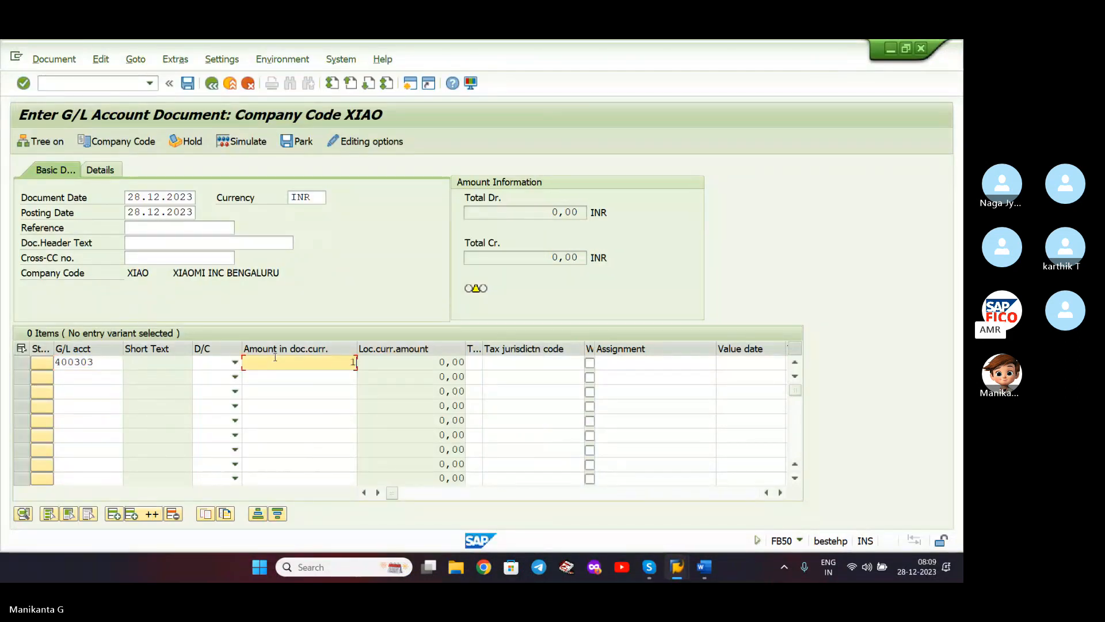
{"action": "type", "text": "0000"}
{"action": "left_click", "coordinate": [94, 374]}
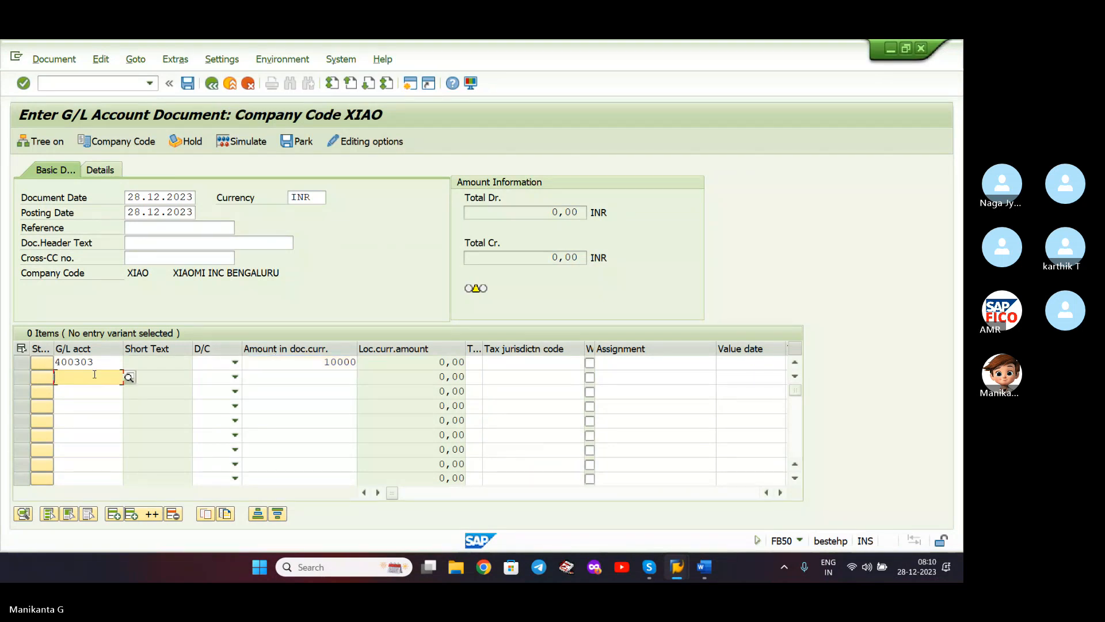
{"action": "left_click", "coordinate": [234, 362]}
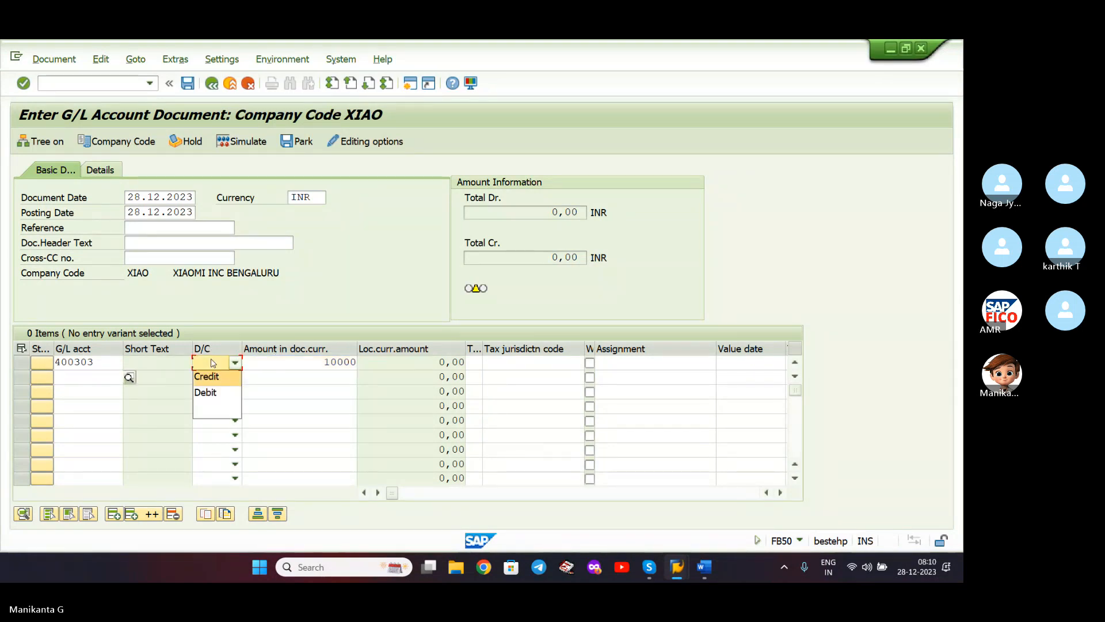
{"action": "left_click", "coordinate": [207, 392]}
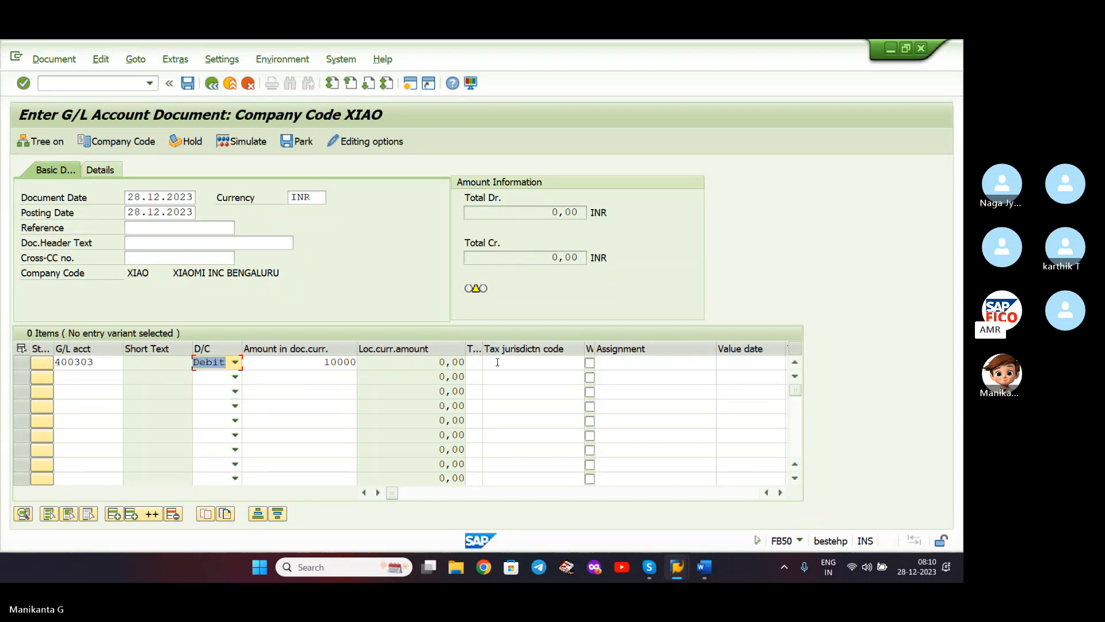
{"action": "left_click", "coordinate": [86, 378]}
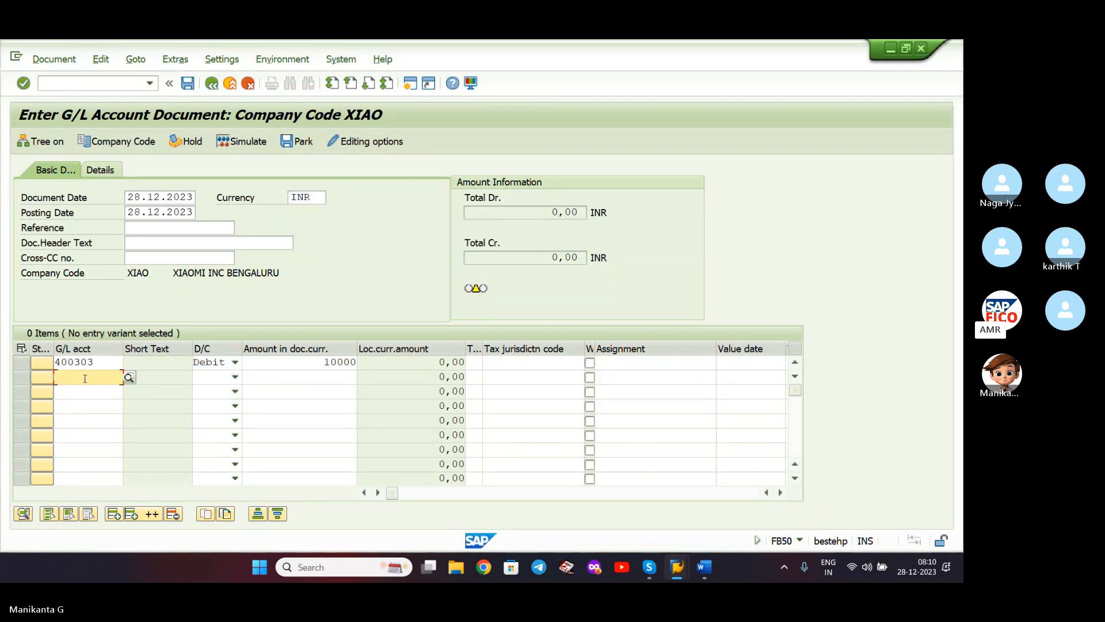
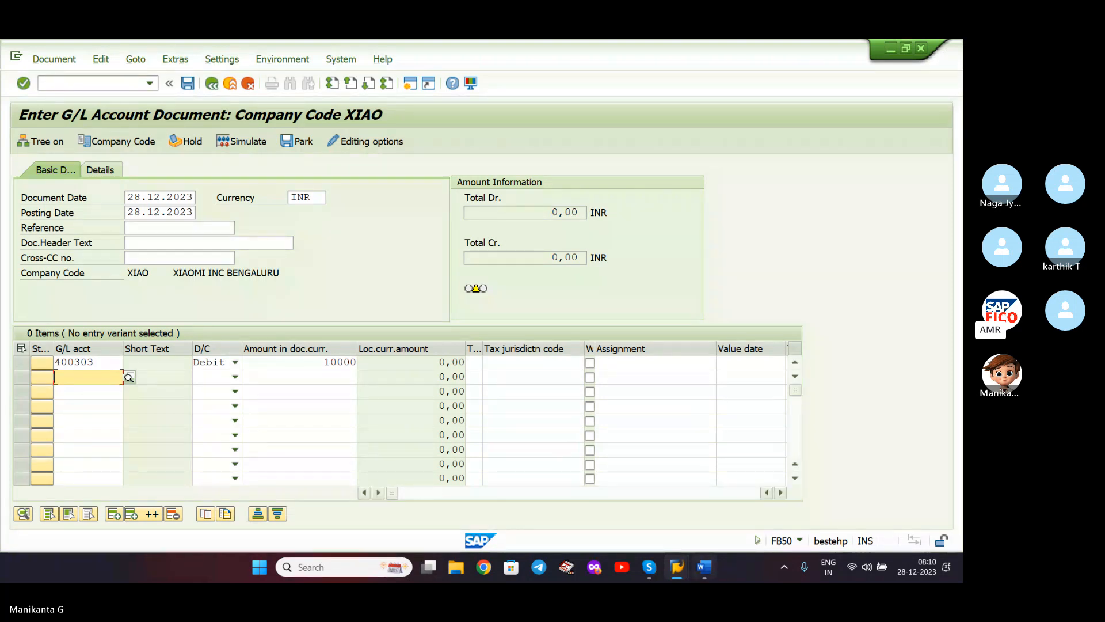
- Pick Rent Payable account 100504 for the second line using the account search for XIAO
{"action": "left_click", "coordinate": [703, 568]}
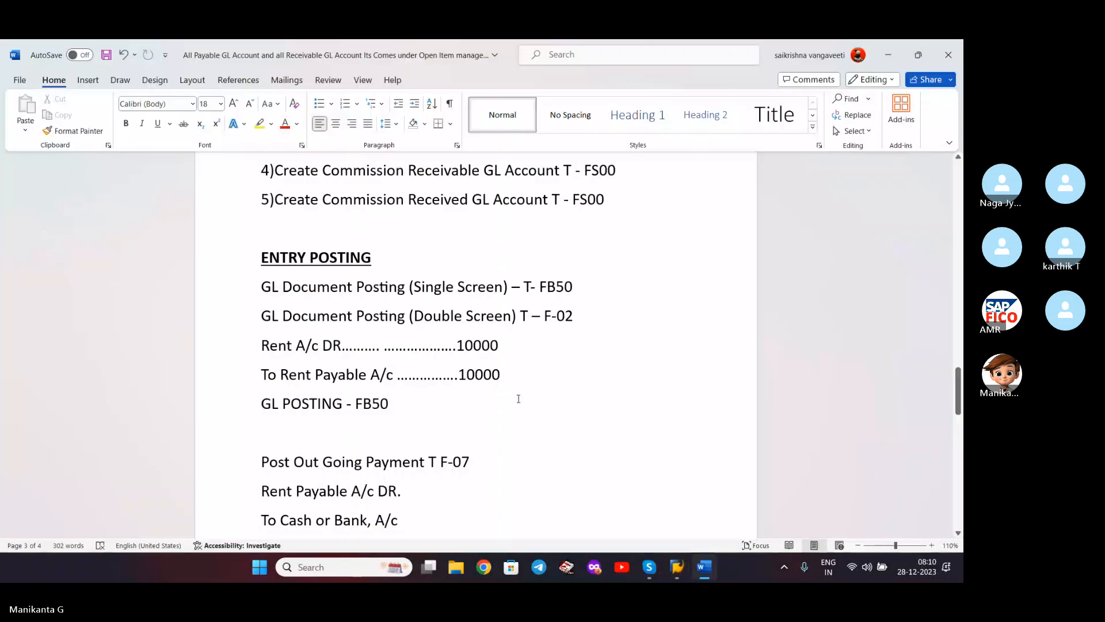
{"action": "left_click", "coordinate": [889, 51]}
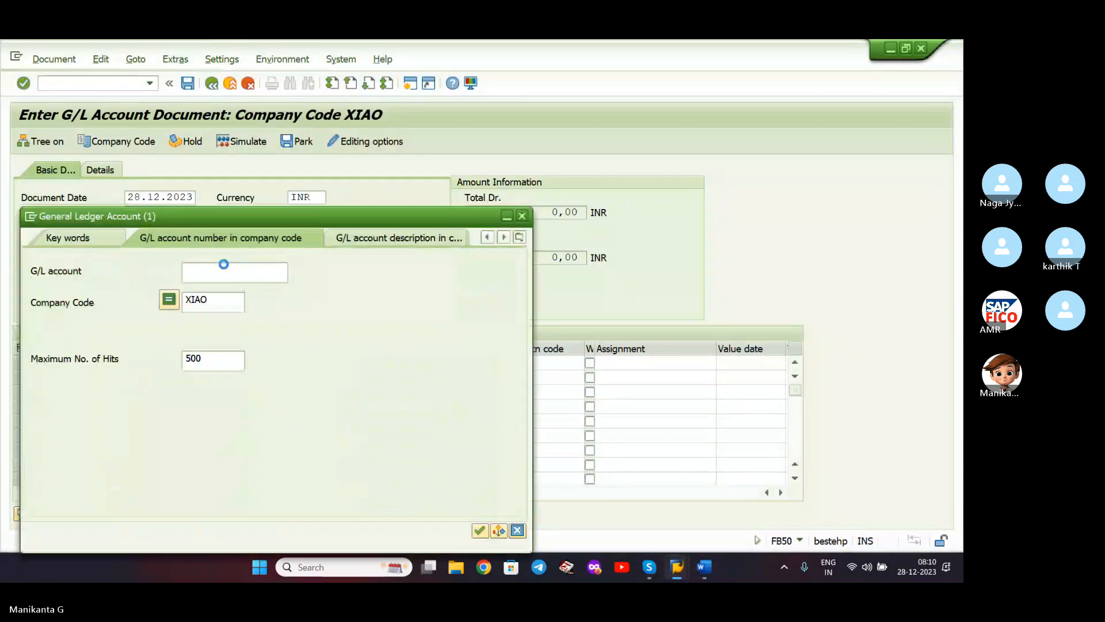
{"action": "left_click", "coordinate": [236, 299]}
{"action": "key", "text": "Return"}
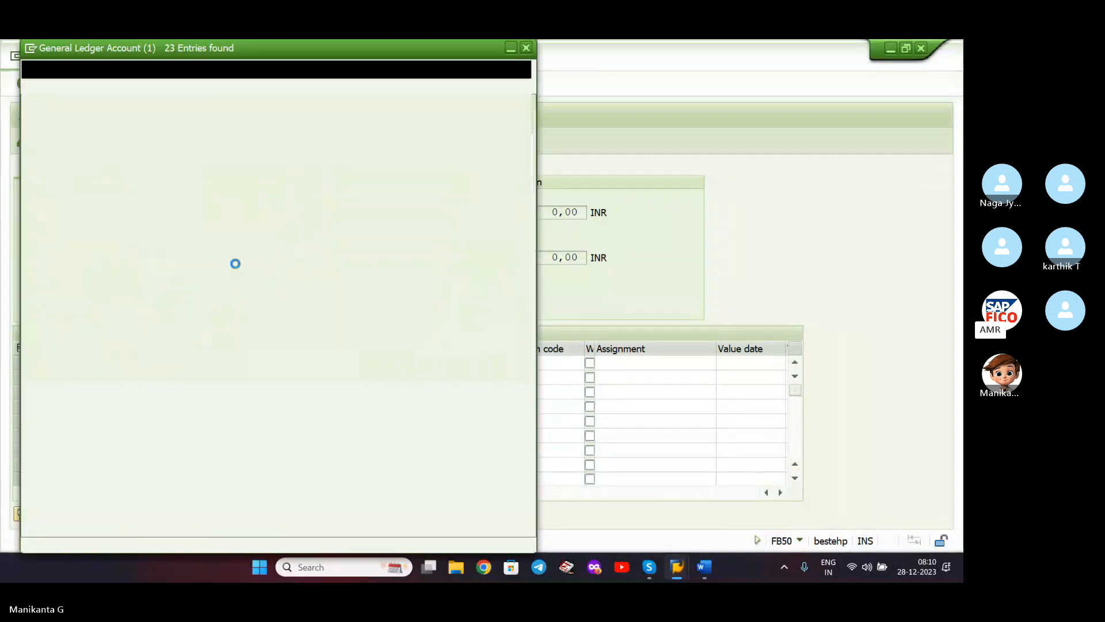
{"action": "double_click", "coordinate": [168, 191]}
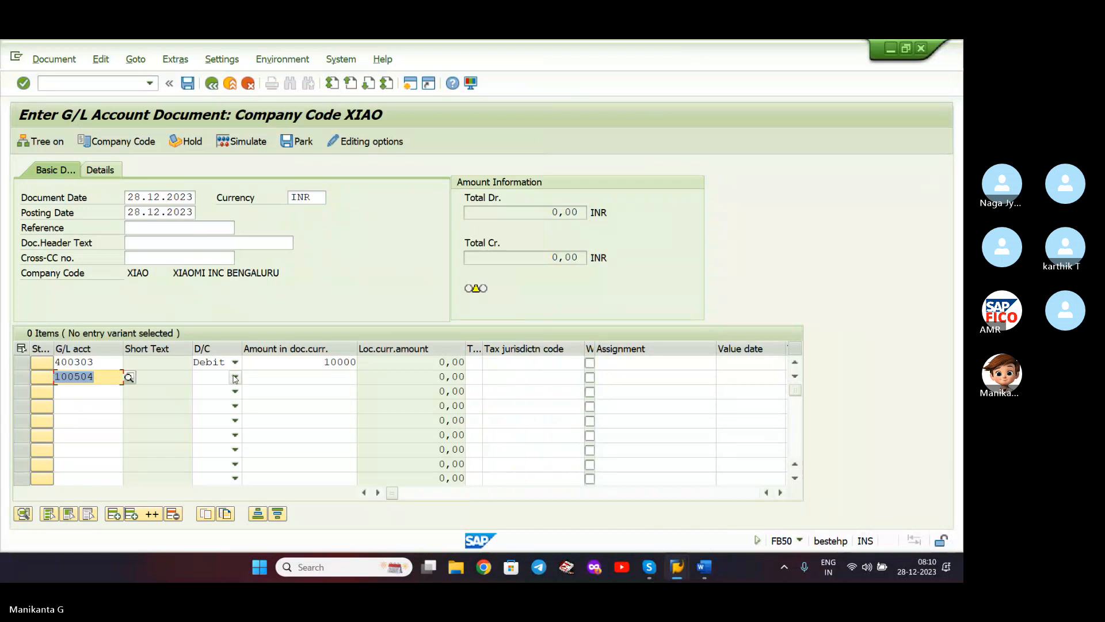
- Make the second line a 10000 credit and validate so totals balance at 10,000 INR
{"action": "left_click", "coordinate": [235, 377]}
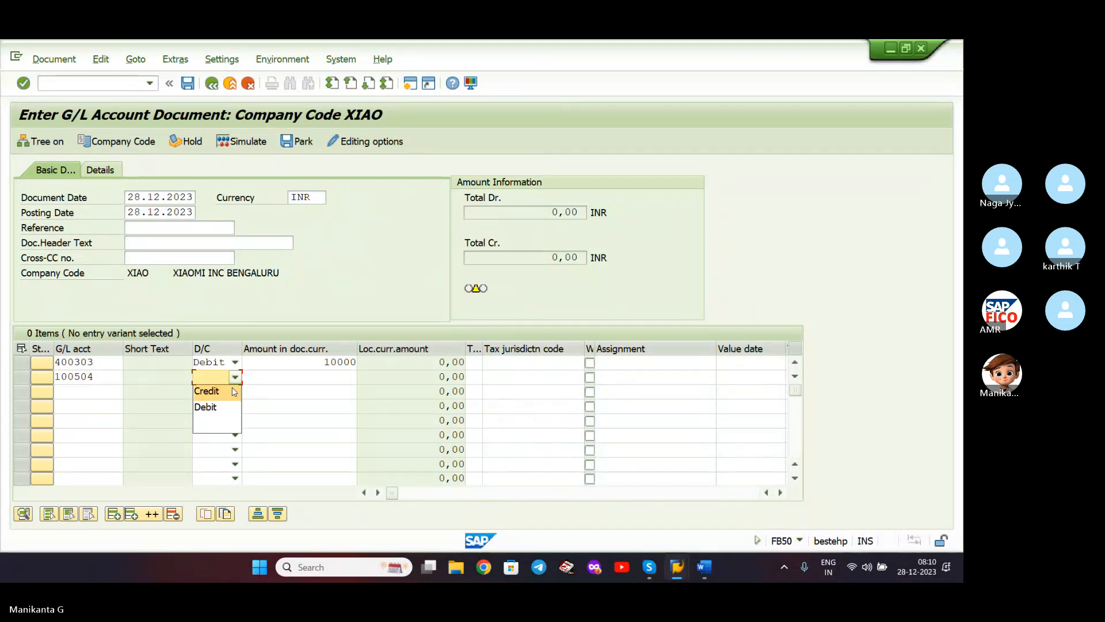
{"action": "left_click", "coordinate": [235, 391]}
{"action": "left_click", "coordinate": [285, 381]}
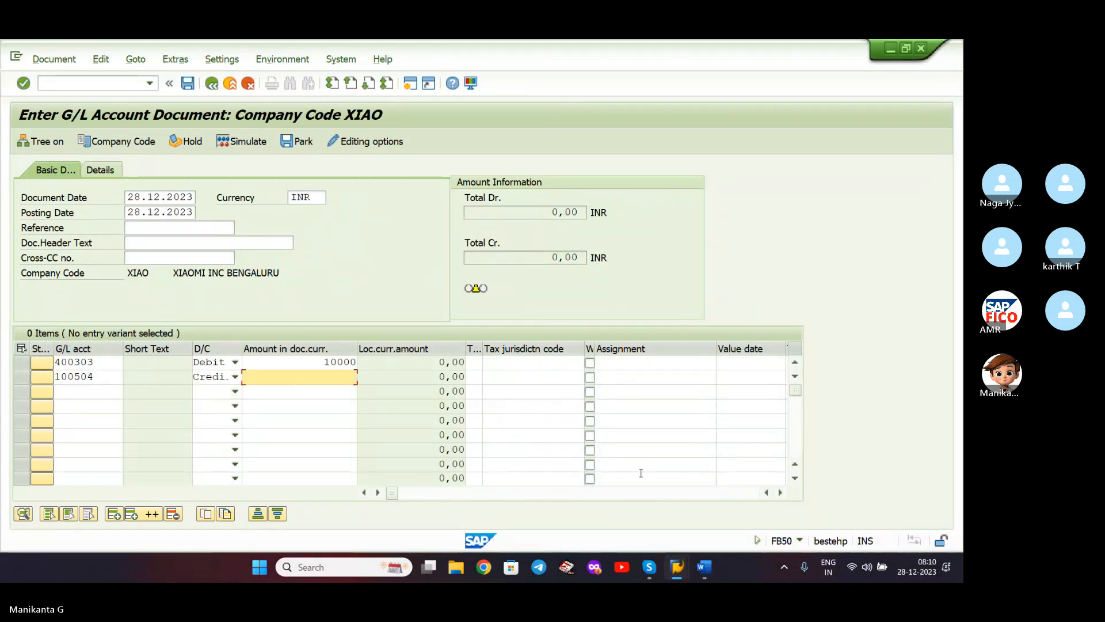
{"action": "left_click", "coordinate": [702, 566]}
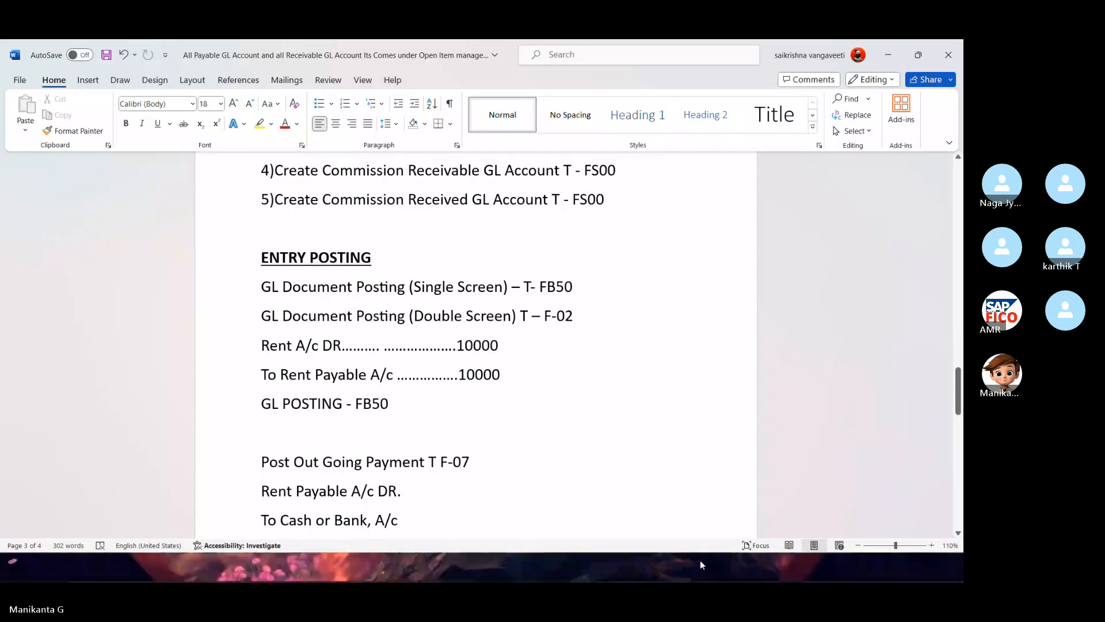
{"action": "left_click", "coordinate": [701, 564]}
{"action": "type", "text": "10000"}
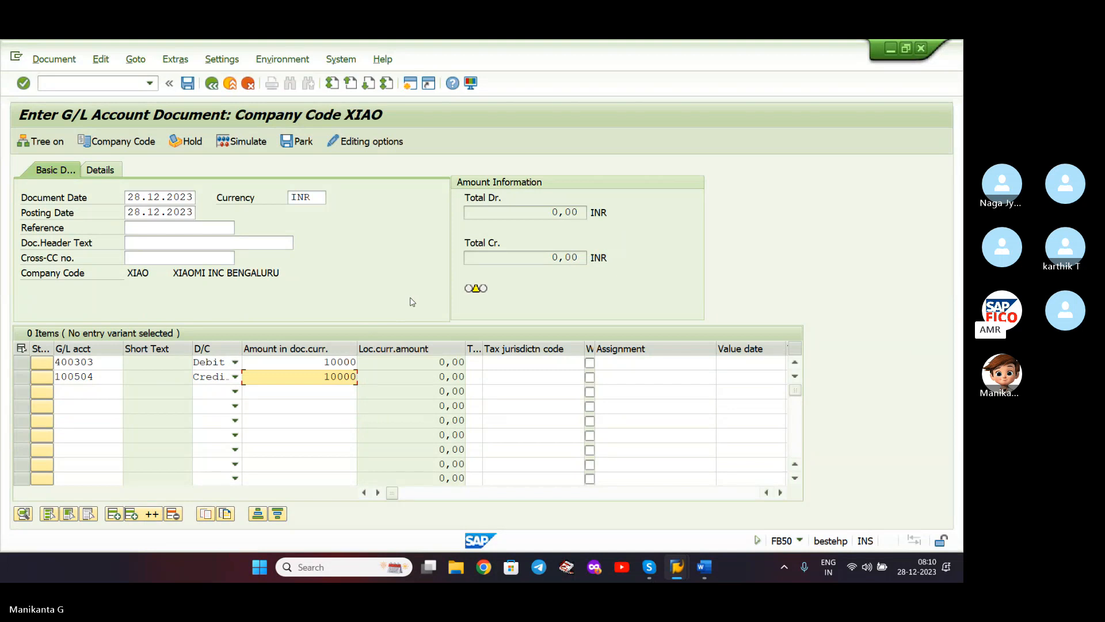
{"action": "key", "text": "Return"}
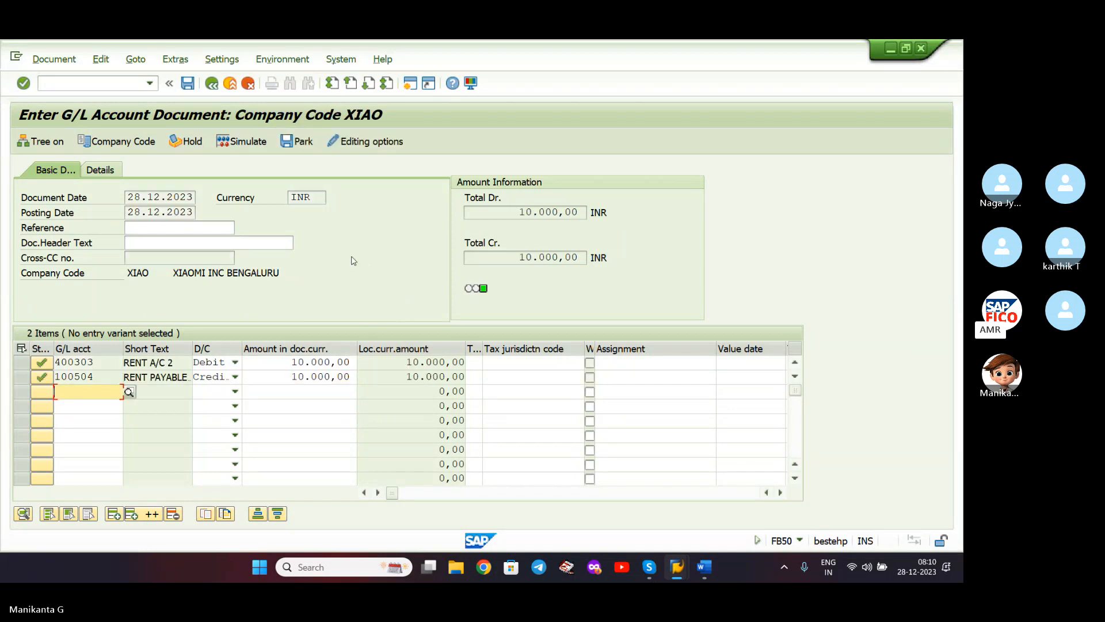
- Simulate the rent document, then post it as document 21
{"action": "left_click", "coordinate": [252, 143]}
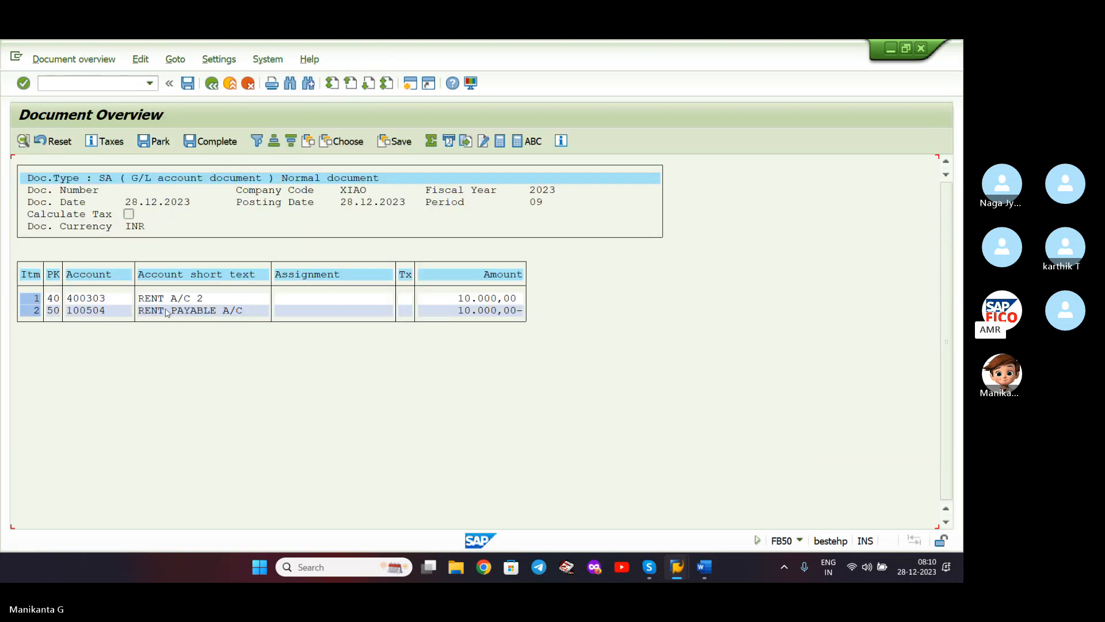
{"action": "left_click", "coordinate": [192, 88]}
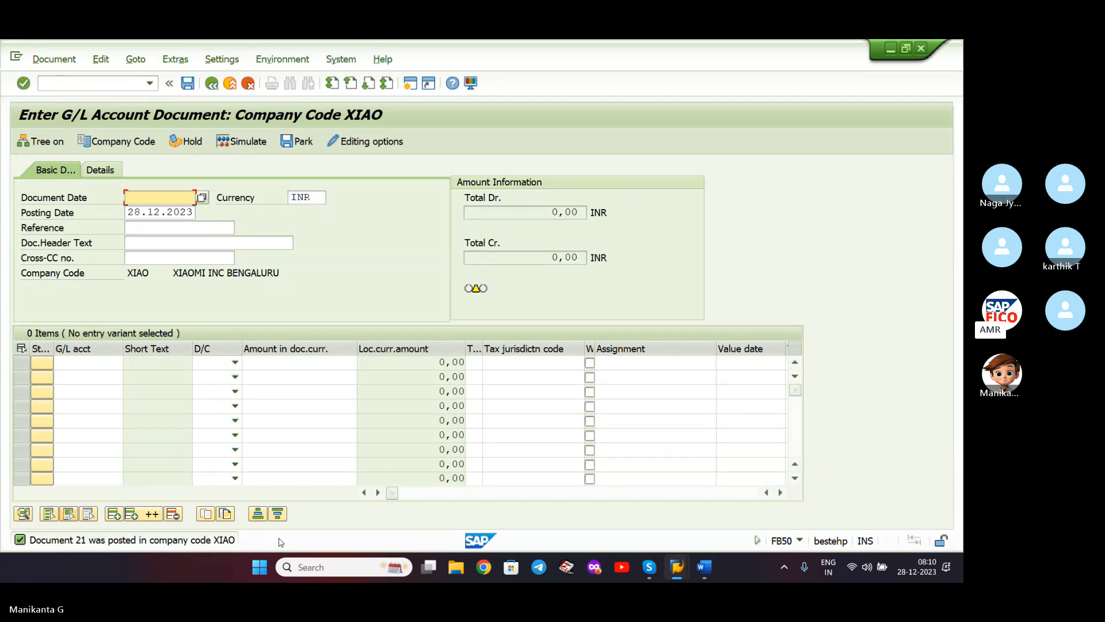
- Open FBL3N via /NFBL3N and run the line item report for account 300101
{"action": "left_click", "coordinate": [715, 568]}
{"action": "left_click", "coordinate": [715, 568]}
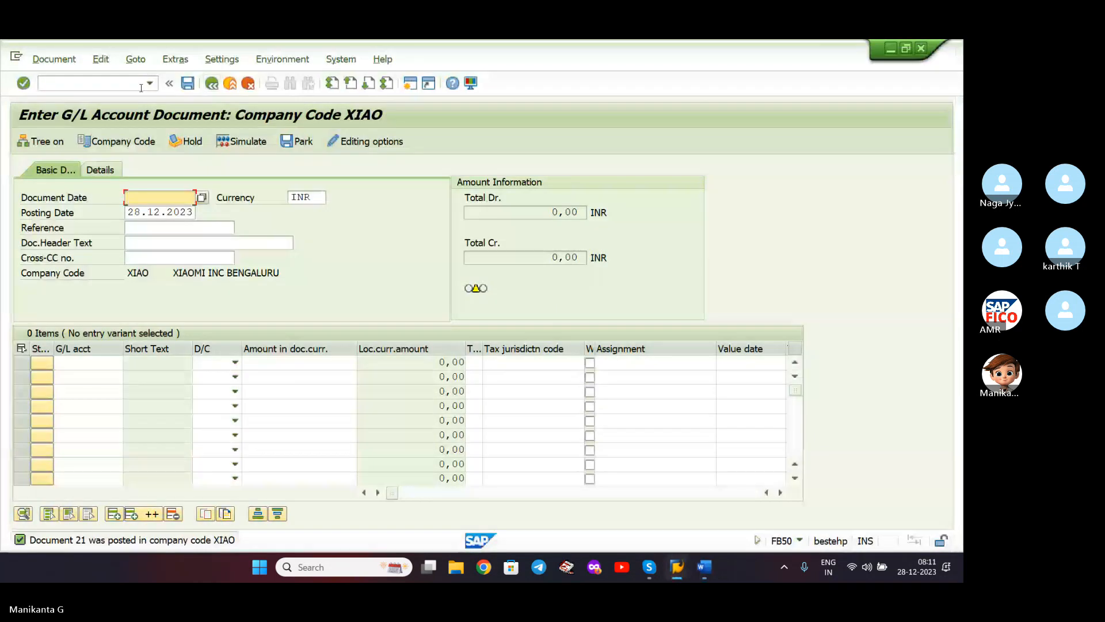
{"action": "type", "text": "/NF"}
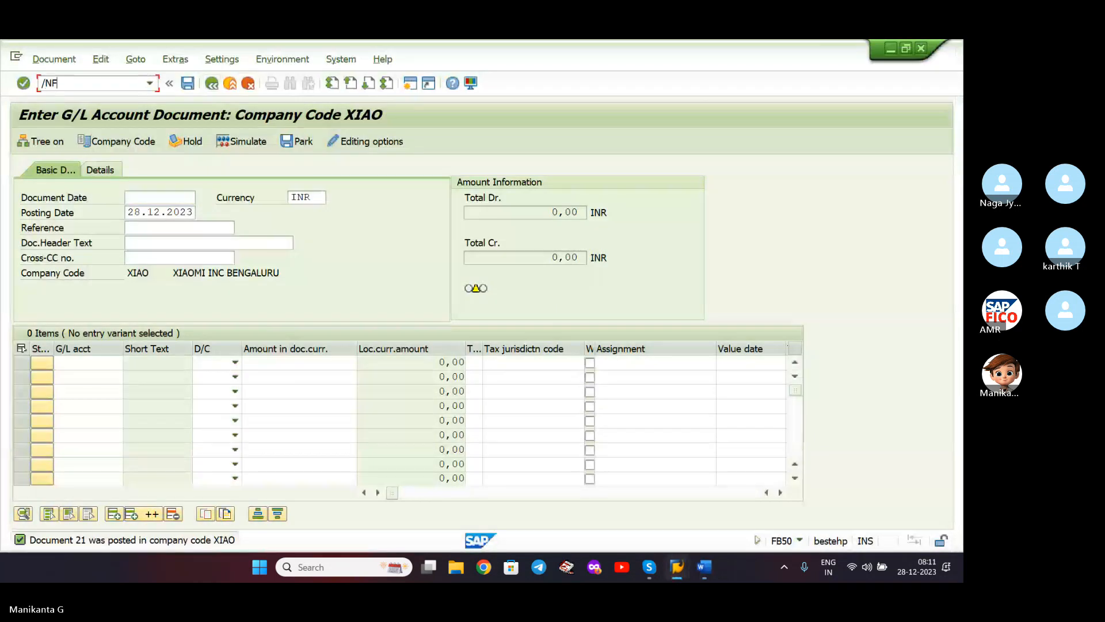
{"action": "type", "text": "BL3N"}
{"action": "key", "text": "Return"}
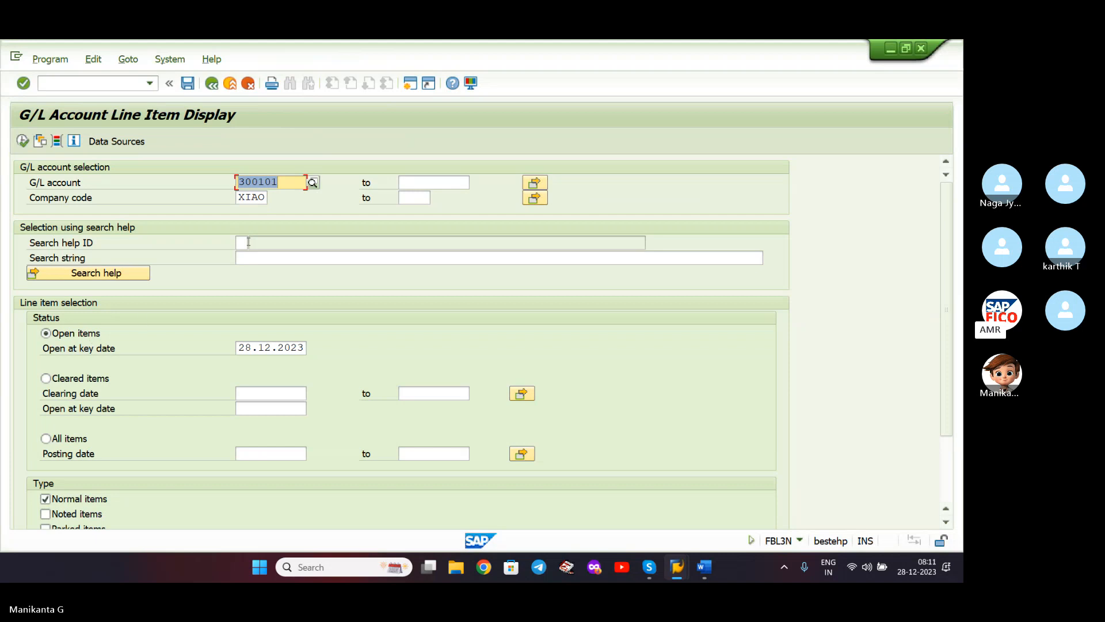
{"action": "left_click", "coordinate": [23, 141]}
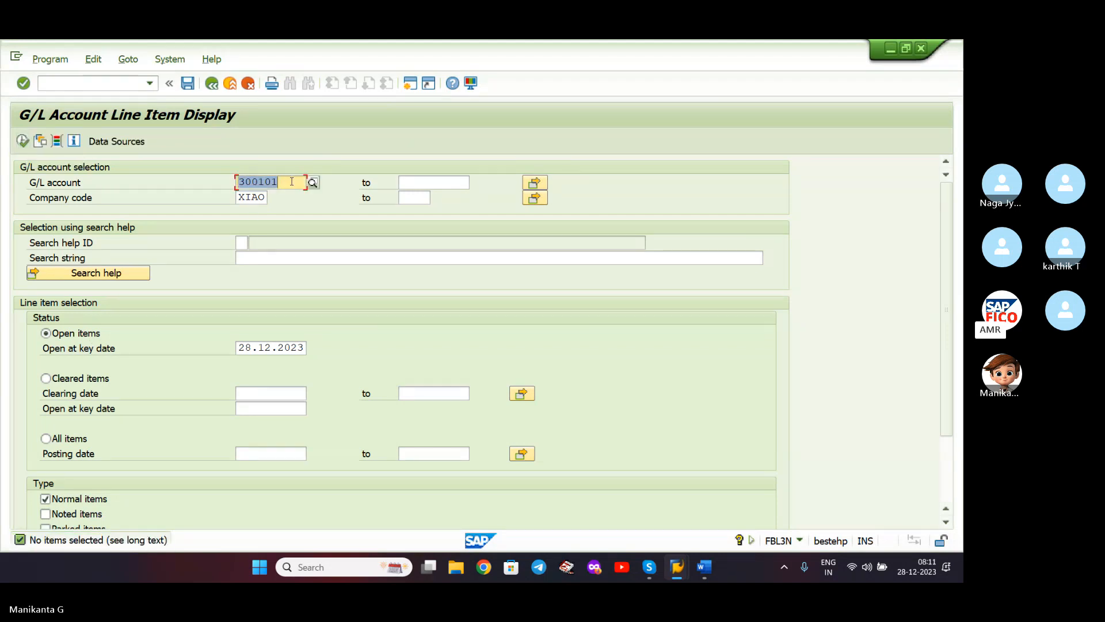
- Switch the report to account 100504 to list its open items, then open a new session
{"action": "key", "text": "BackSpace"}
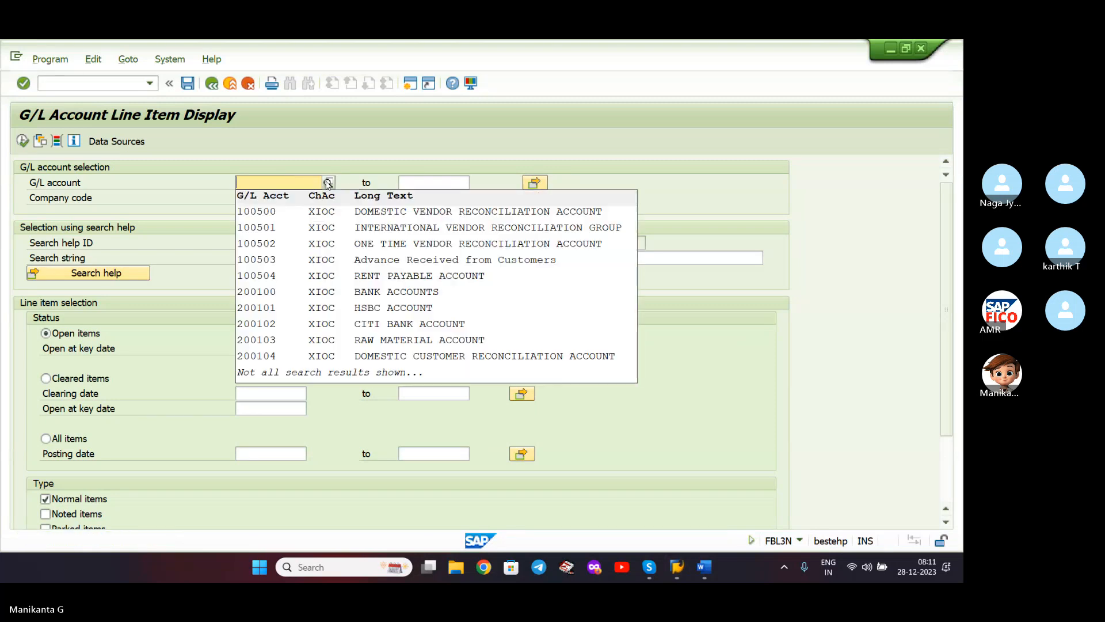
{"action": "left_click", "coordinate": [328, 183]}
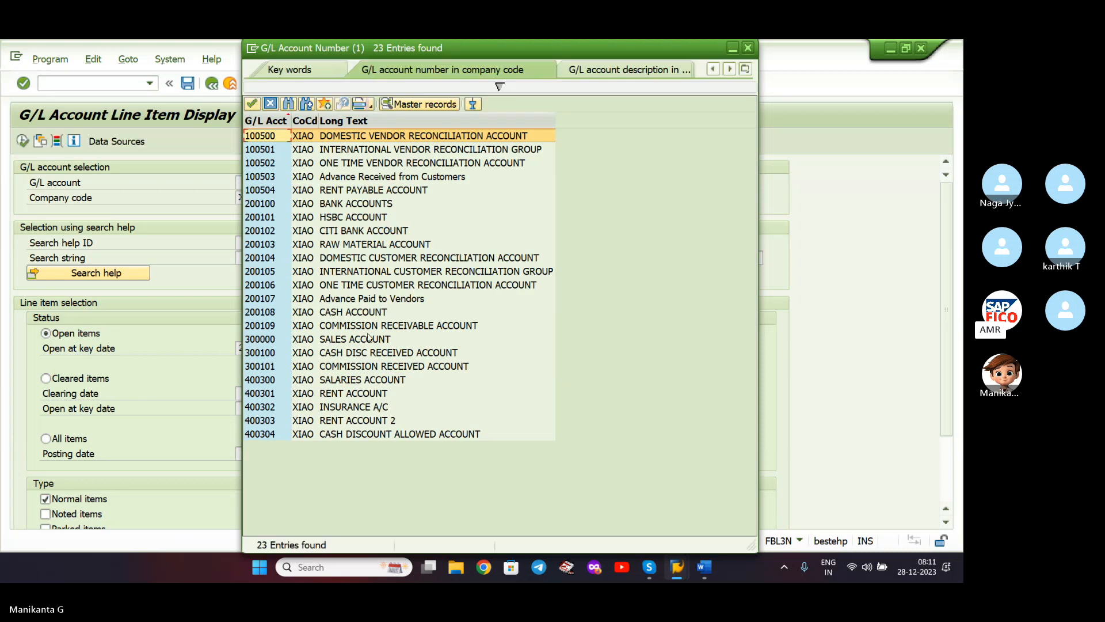
{"action": "double_click", "coordinate": [369, 192]}
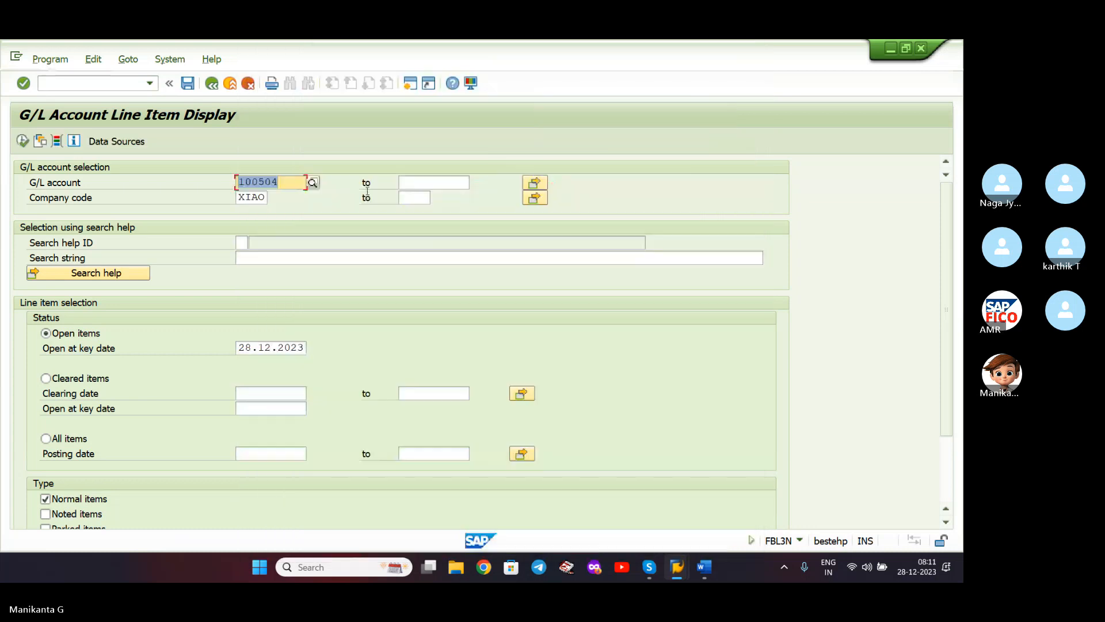
{"action": "left_click", "coordinate": [24, 141]}
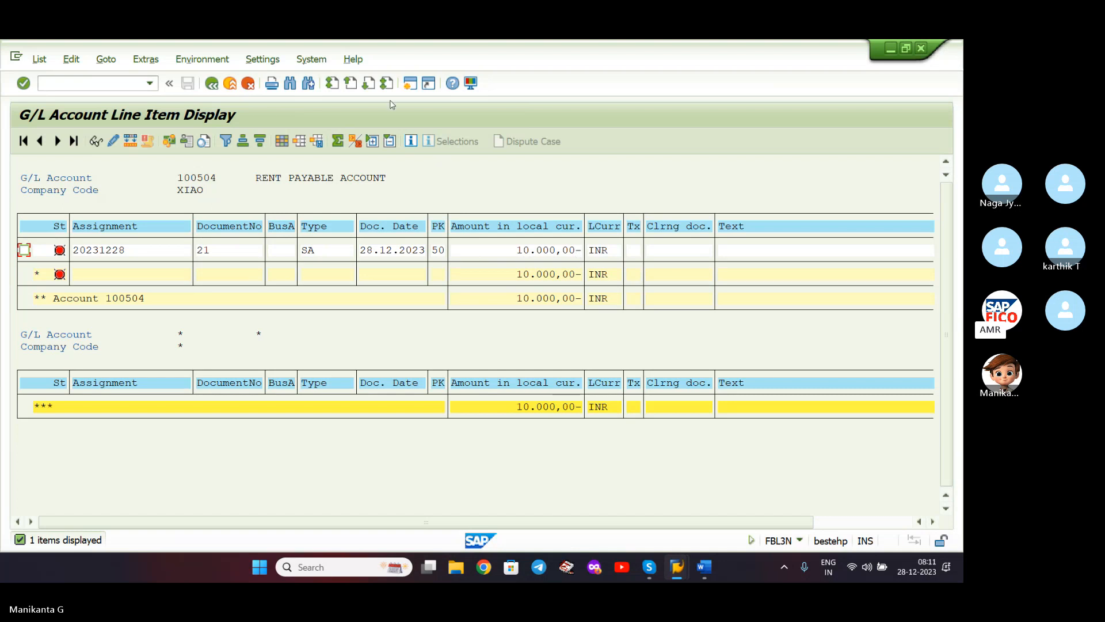
{"action": "left_click", "coordinate": [410, 84]}
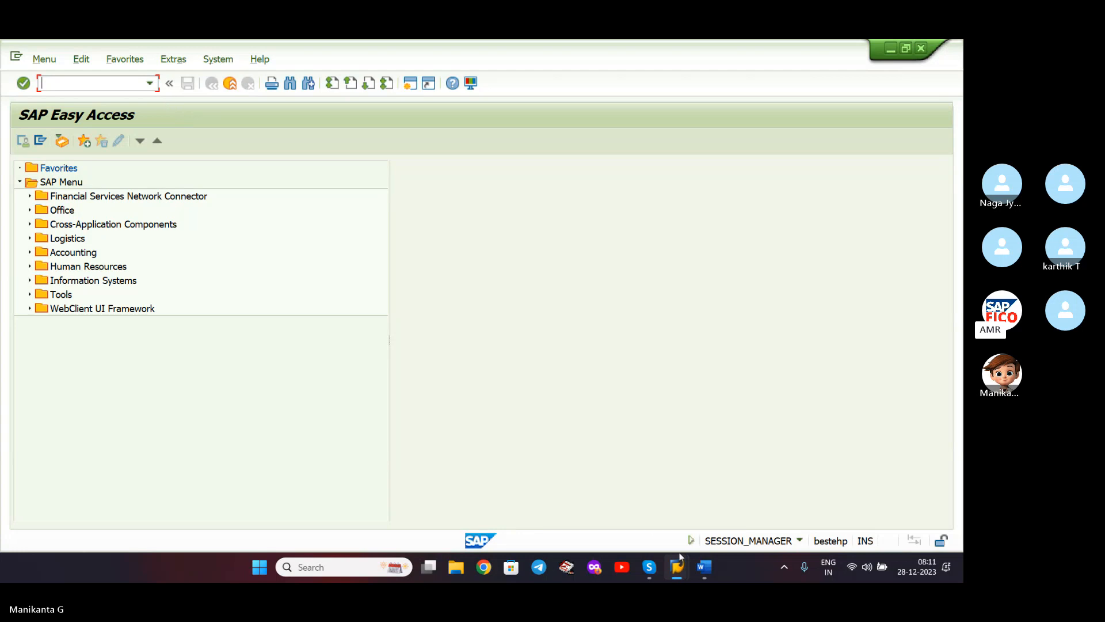
- Bold the code 'T F-07' on the Post Out Going Payment line in the Word notes
{"action": "left_click", "coordinate": [696, 567]}
{"action": "scroll", "coordinate": [541, 432], "scroll_direction": "down", "scroll_amount": 3}
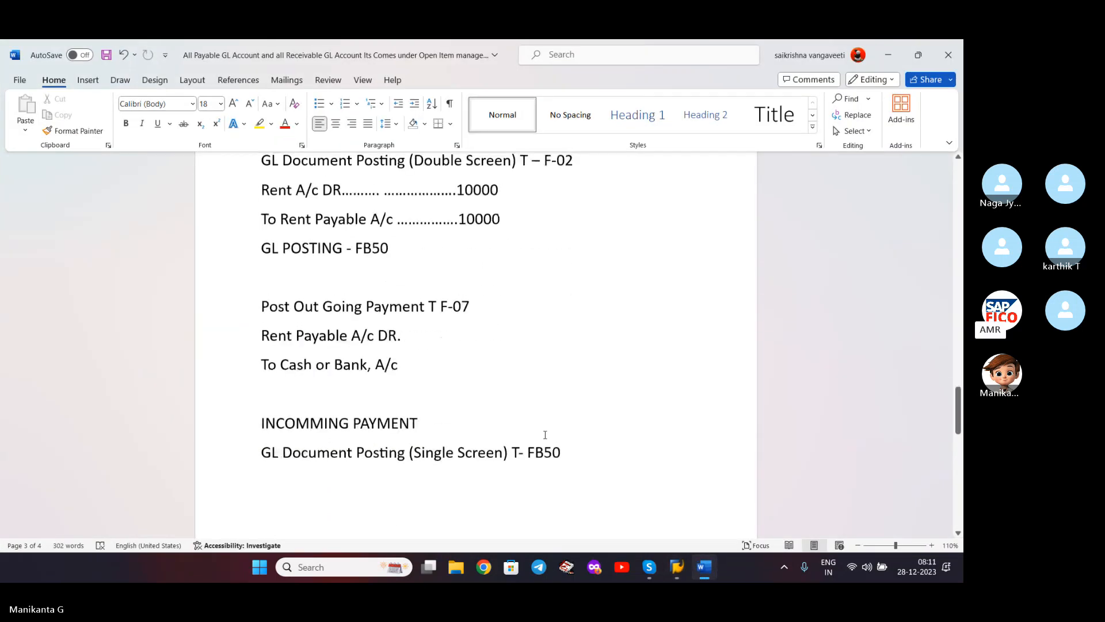
{"action": "scroll", "coordinate": [407, 303], "scroll_direction": "up", "scroll_amount": 1}
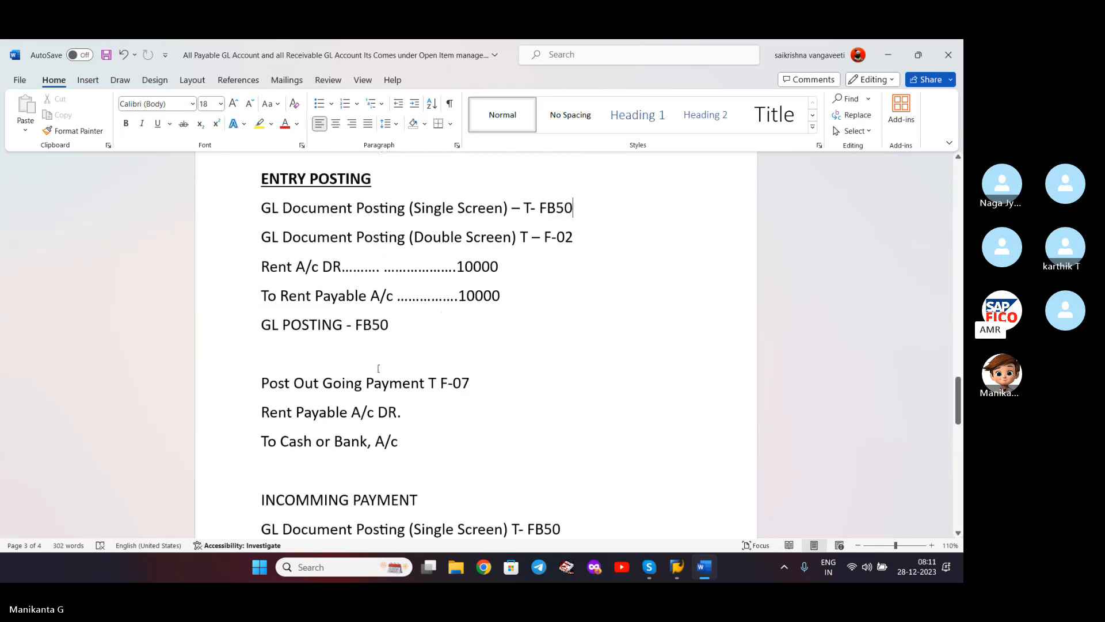
{"action": "scroll", "coordinate": [388, 377], "scroll_direction": "down", "scroll_amount": 1}
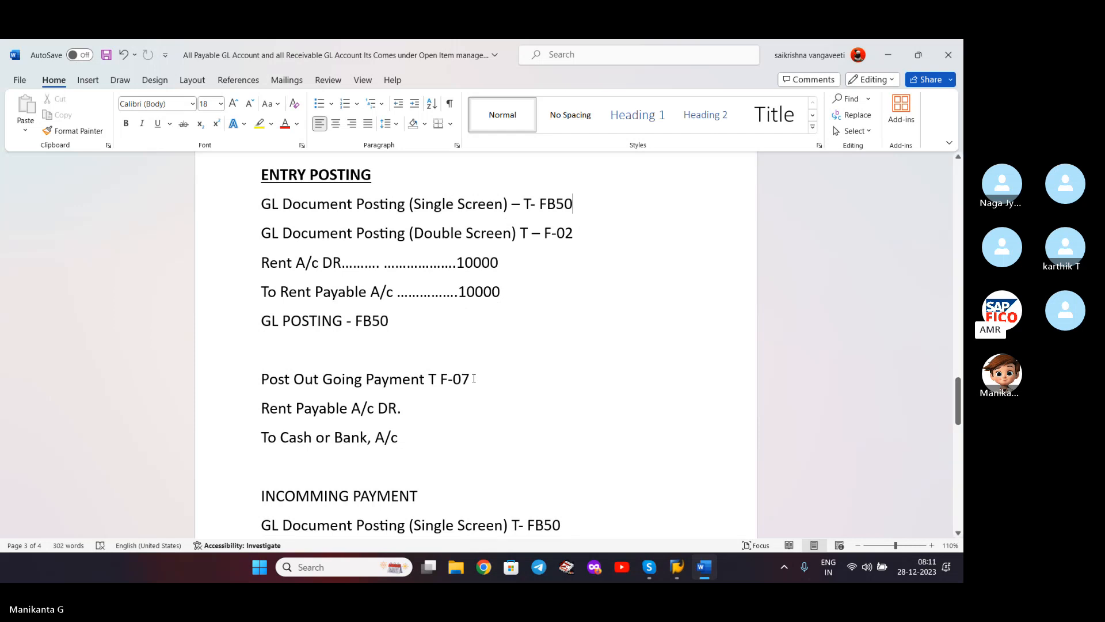
{"action": "mouse_move", "coordinate": [473, 378]}
{"action": "left_mouse_down"}
{"action": "mouse_move", "coordinate": [435, 381]}
{"action": "mouse_move", "coordinate": [536, 380]}
{"action": "mouse_move", "coordinate": [448, 380]}
{"action": "mouse_move", "coordinate": [470, 380]}
{"action": "left_mouse_up"}
{"action": "left_click", "coordinate": [434, 380]}
{"action": "key", "text": "ctrl+b"}
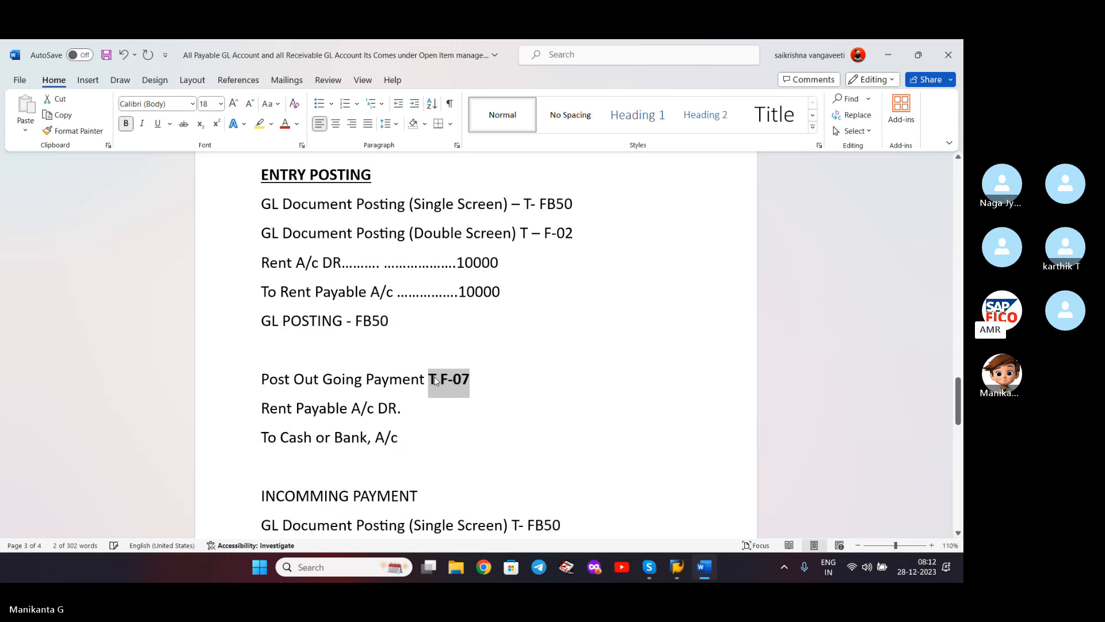
{"action": "left_click", "coordinate": [537, 380]}
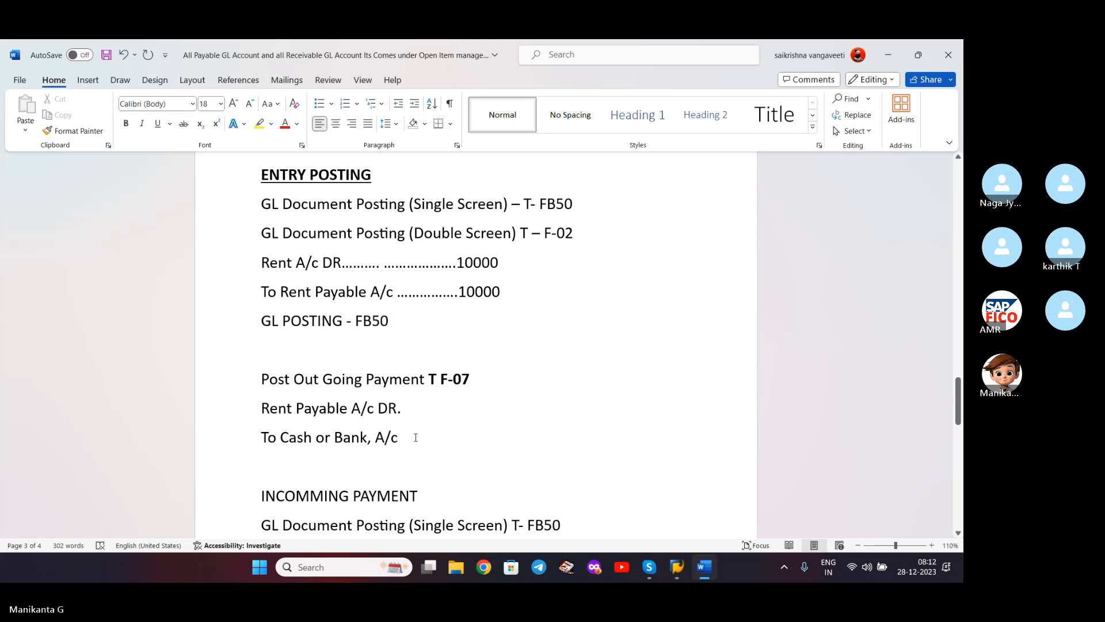
{"action": "scroll", "coordinate": [416, 438], "scroll_direction": "down", "scroll_amount": 1}
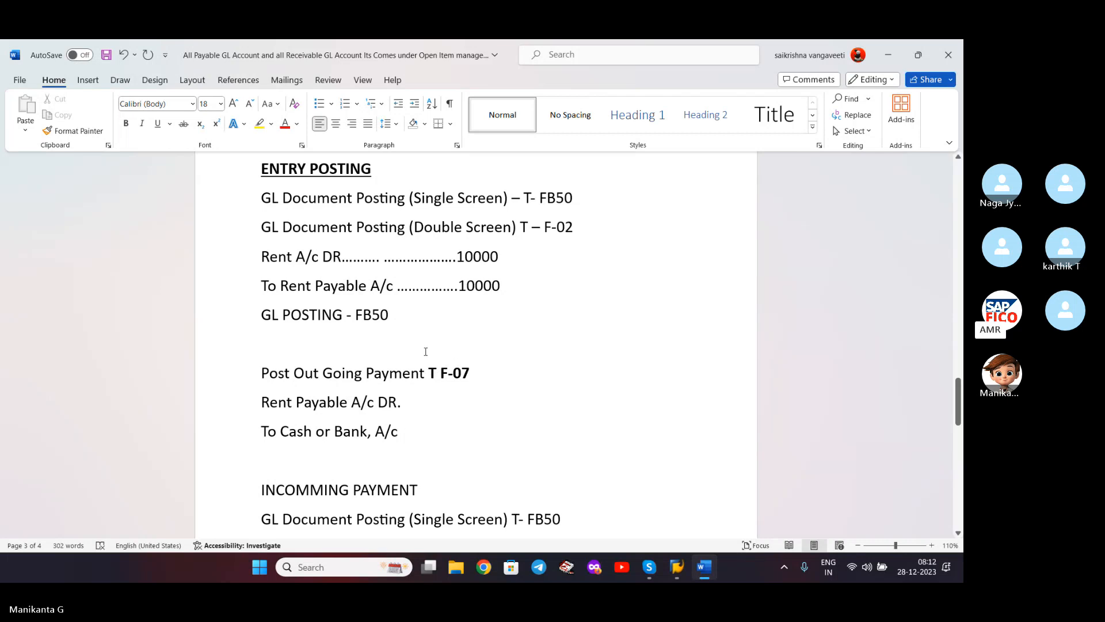
- Add a bold, underlined 'GL Clearing:' heading to the notes
{"action": "type", "text": "G"}
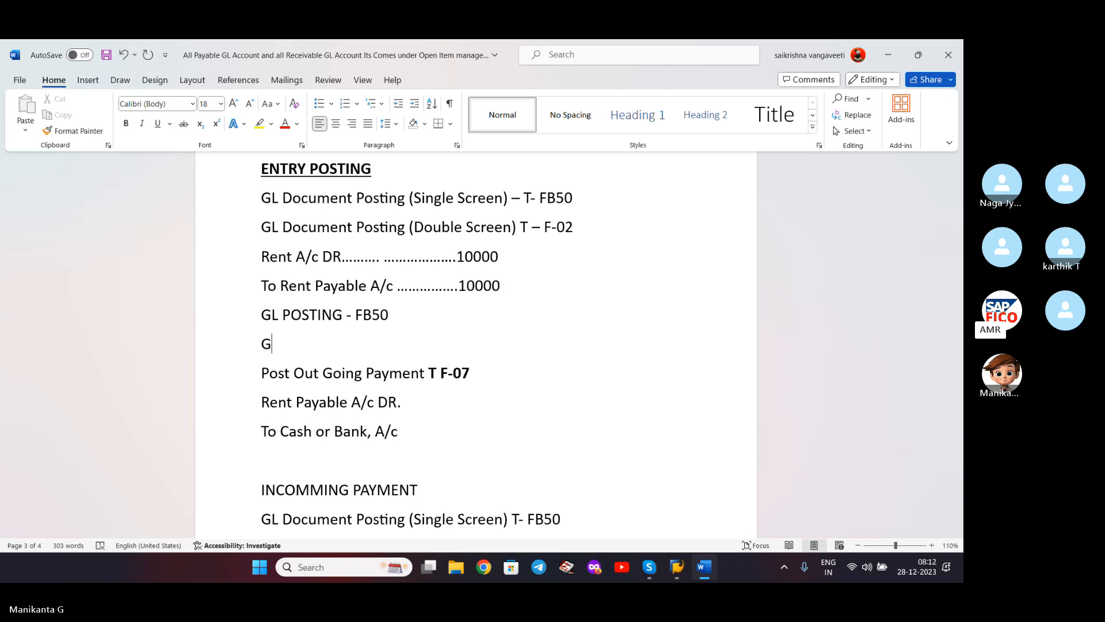
{"action": "type", "text": "L Cleari"}
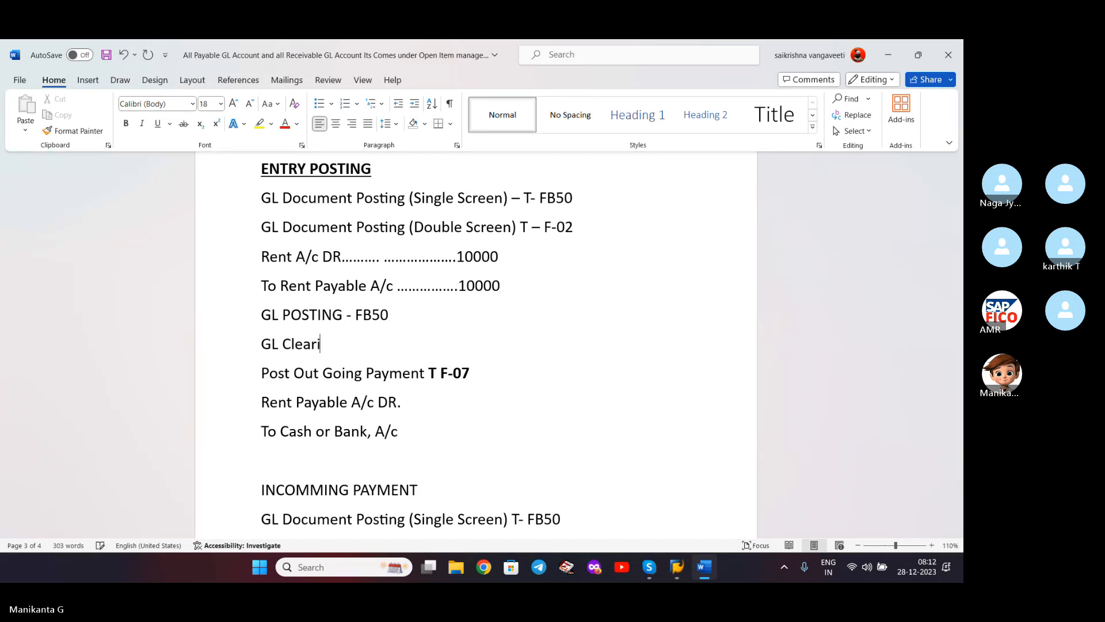
{"action": "type", "text": "ng"}
{"action": "triple_click", "coordinate": [426, 352]}
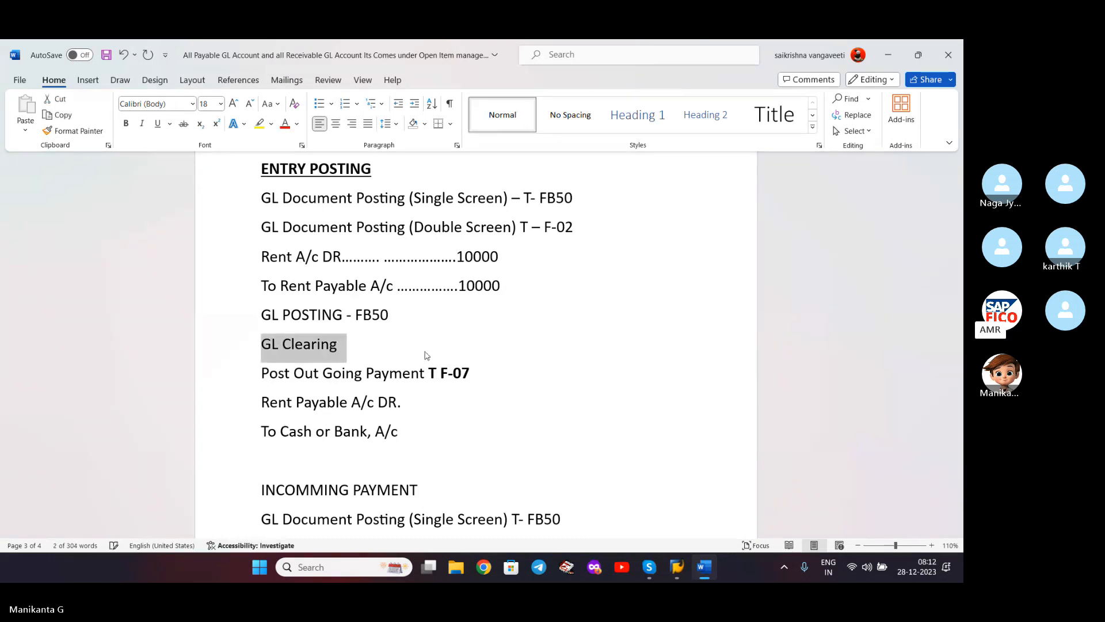
{"action": "key", "text": "ctrl+b"}
{"action": "key", "text": "Right"}
{"action": "key", "text": "Left"}
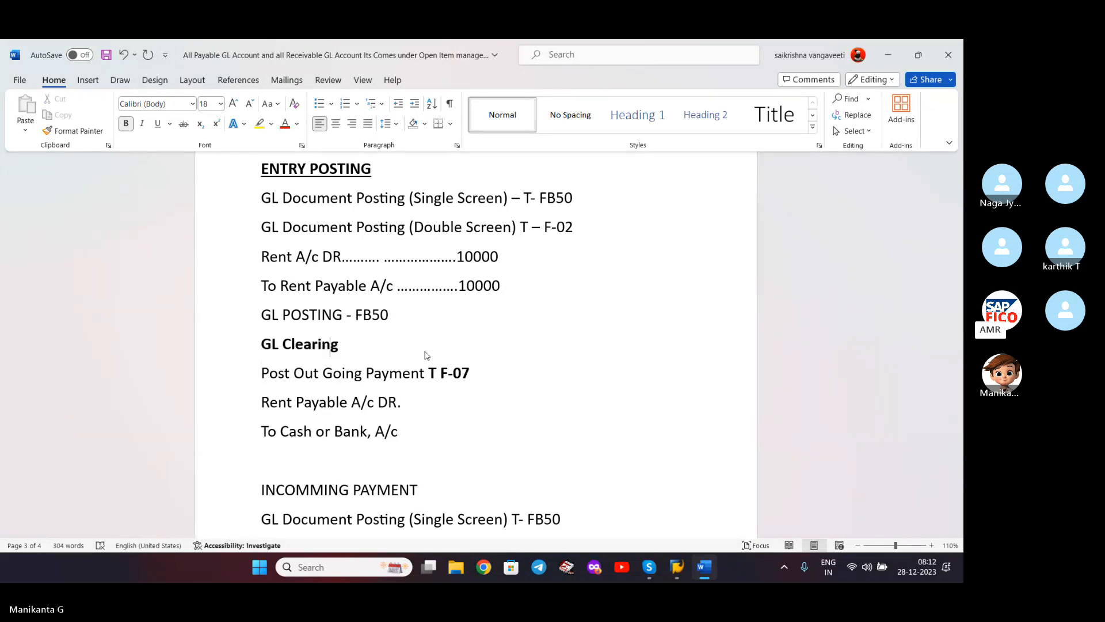
{"action": "type", "text": ":"}
{"action": "triple_click", "coordinate": [425, 351]}
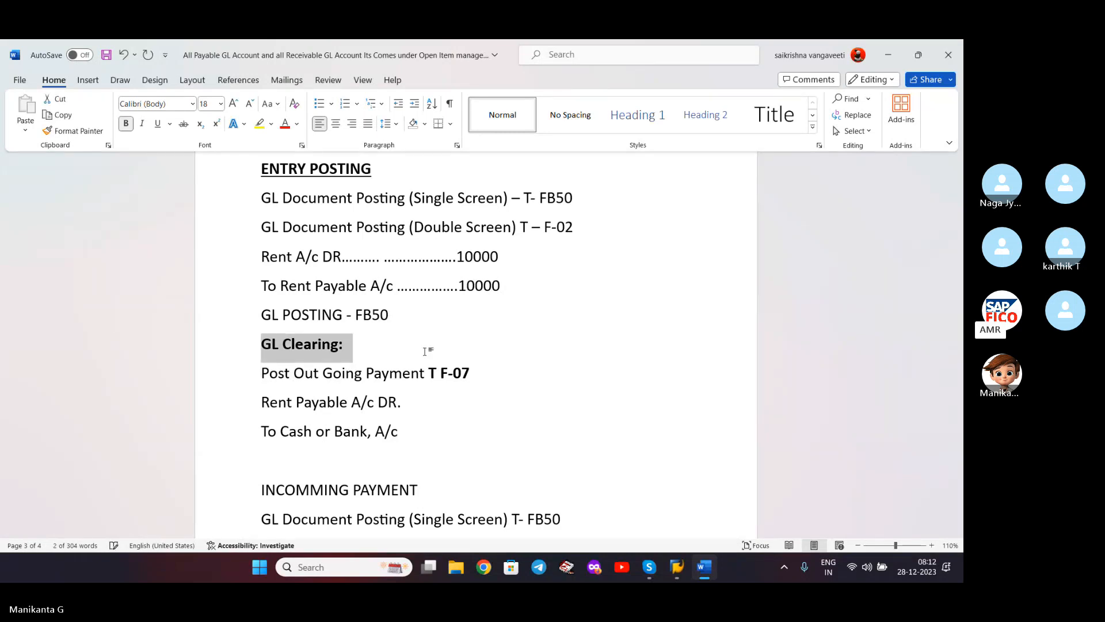
{"action": "key", "text": "ctrl+u"}
{"action": "left_click", "coordinate": [425, 351]}
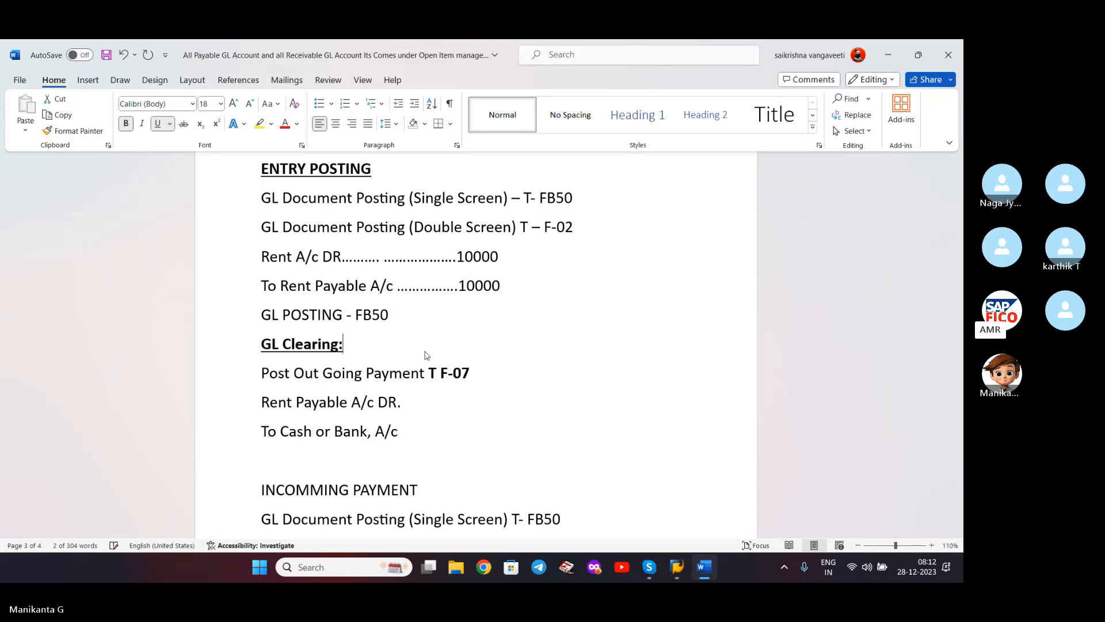
{"action": "key", "text": "Tab"}
{"action": "key", "text": "ctrl+z"}
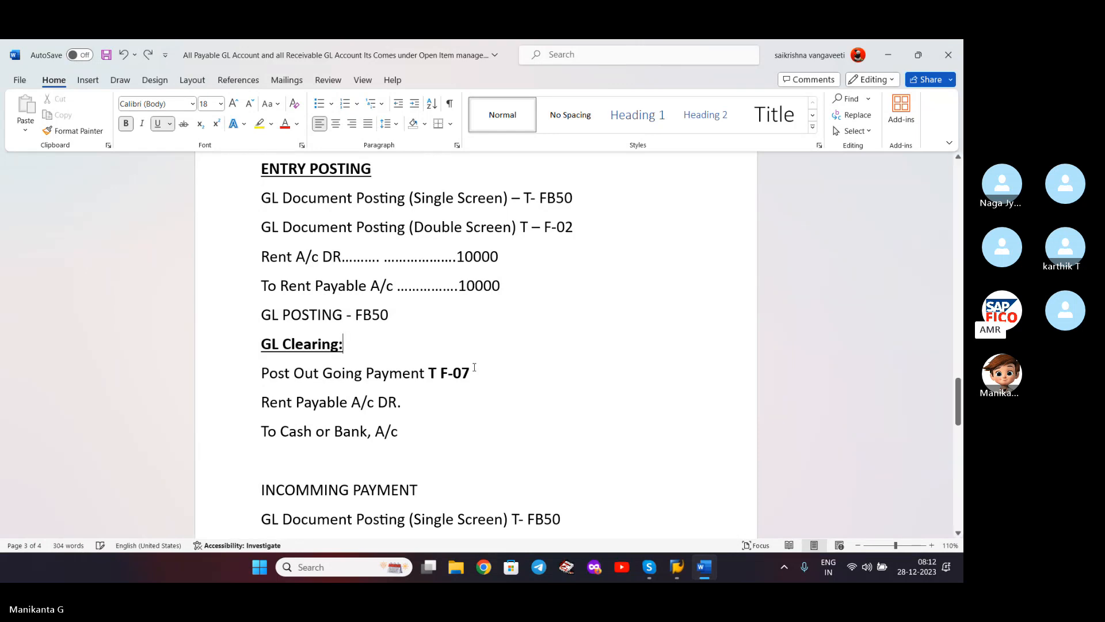
{"action": "left_click", "coordinate": [522, 392]}
- Insert a blank line after 'GL POSTING - FB50' and save the notes
{"action": "left_click", "coordinate": [391, 315]}
{"action": "key", "text": "Return"}
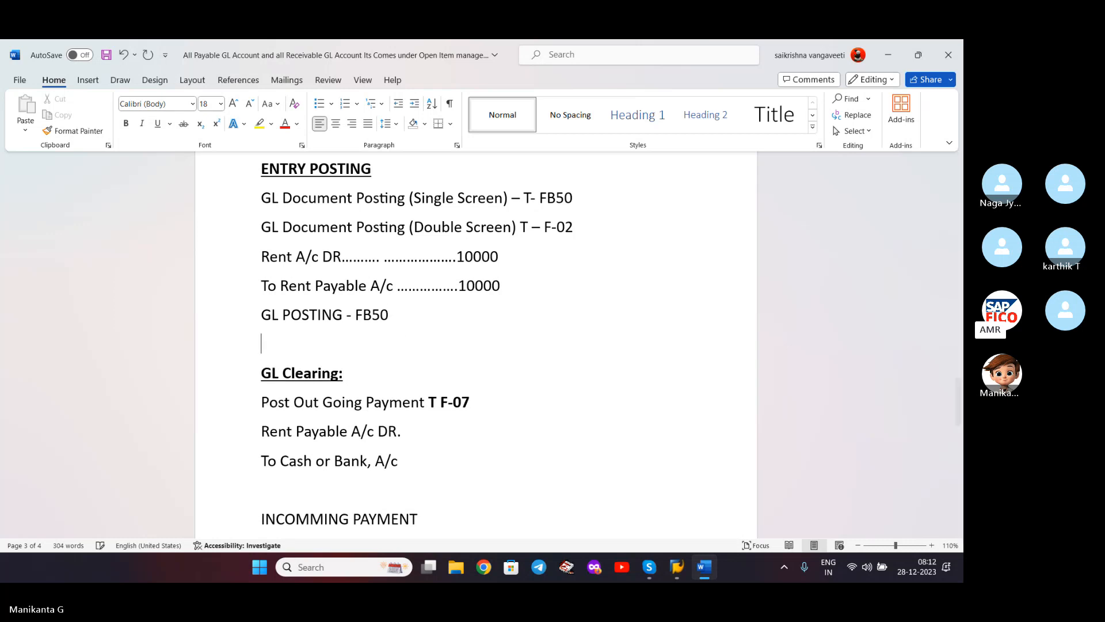
{"action": "left_click", "coordinate": [478, 402]}
{"action": "key", "text": "ctrl+s"}
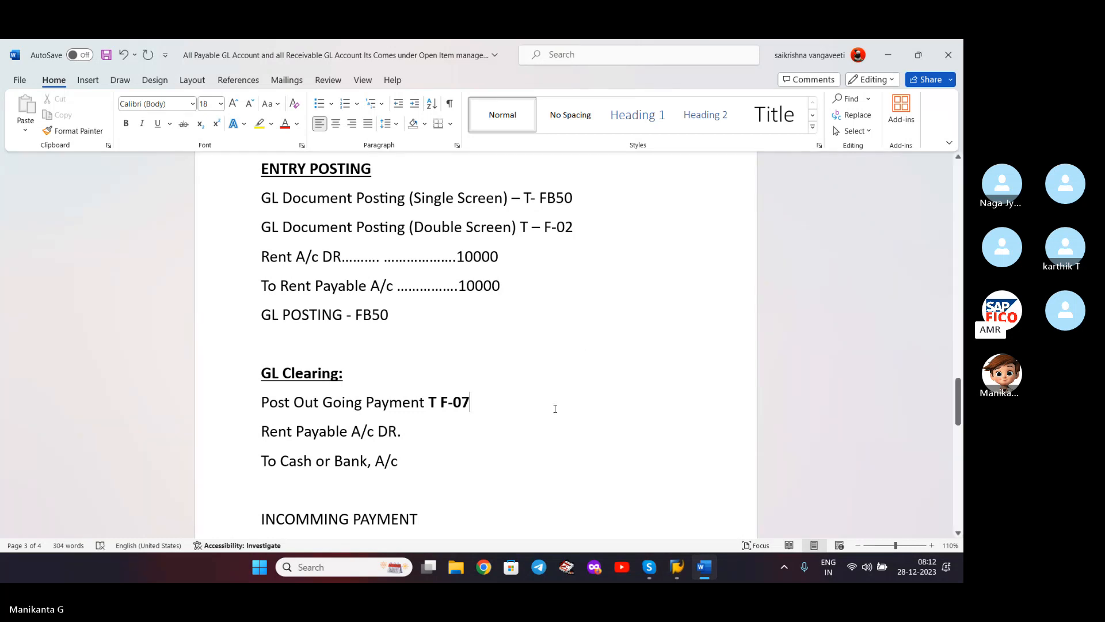
{"action": "scroll", "coordinate": [555, 409], "scroll_direction": "down", "scroll_amount": 3}
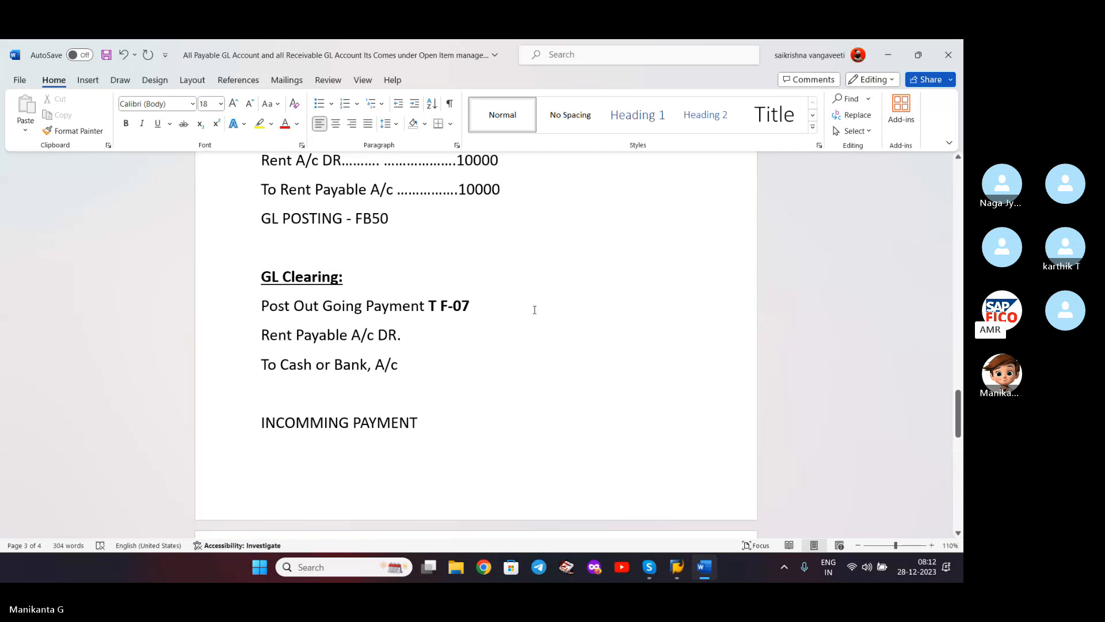
{"action": "scroll", "coordinate": [534, 310], "scroll_direction": "up", "scroll_amount": 2}
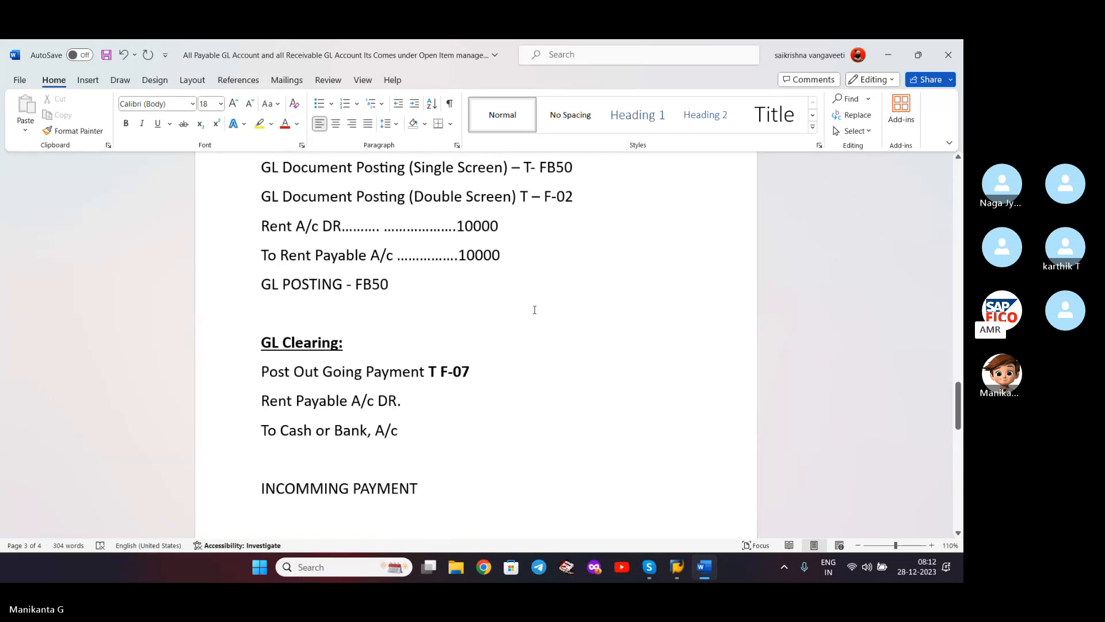
{"action": "scroll", "coordinate": [534, 310], "scroll_direction": "up", "scroll_amount": 1}
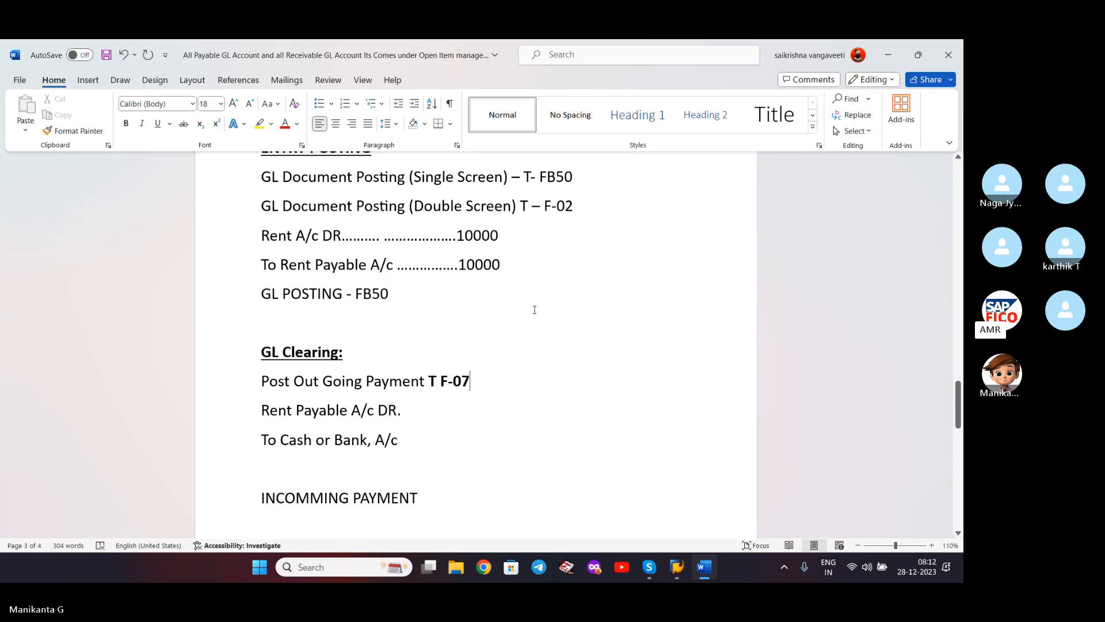
{"action": "scroll", "coordinate": [534, 310], "scroll_direction": "up", "scroll_amount": 1}
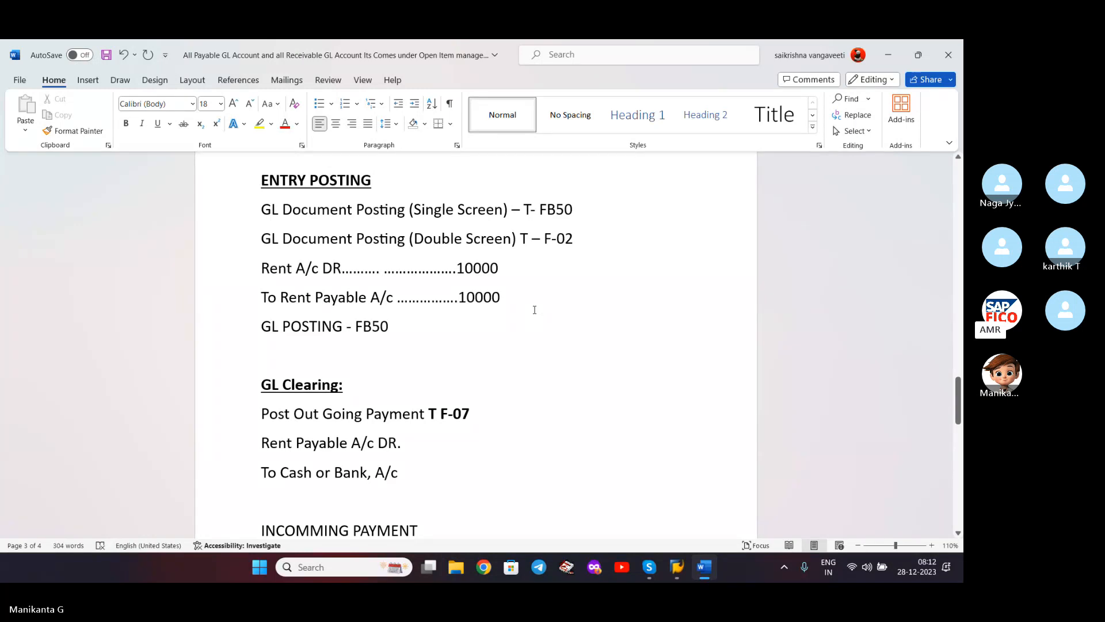
{"action": "scroll", "coordinate": [518, 328], "scroll_direction": "down", "scroll_amount": 1}
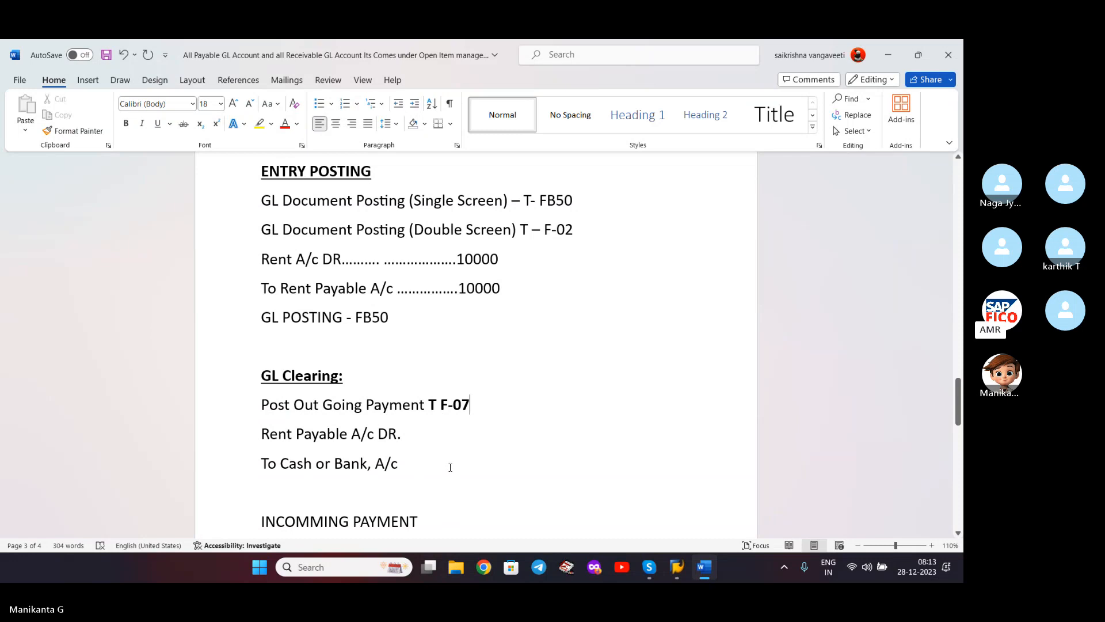
- Enter and run transaction code FB07 in the SAP command field
{"action": "mouse_move", "coordinate": [685, 572]}
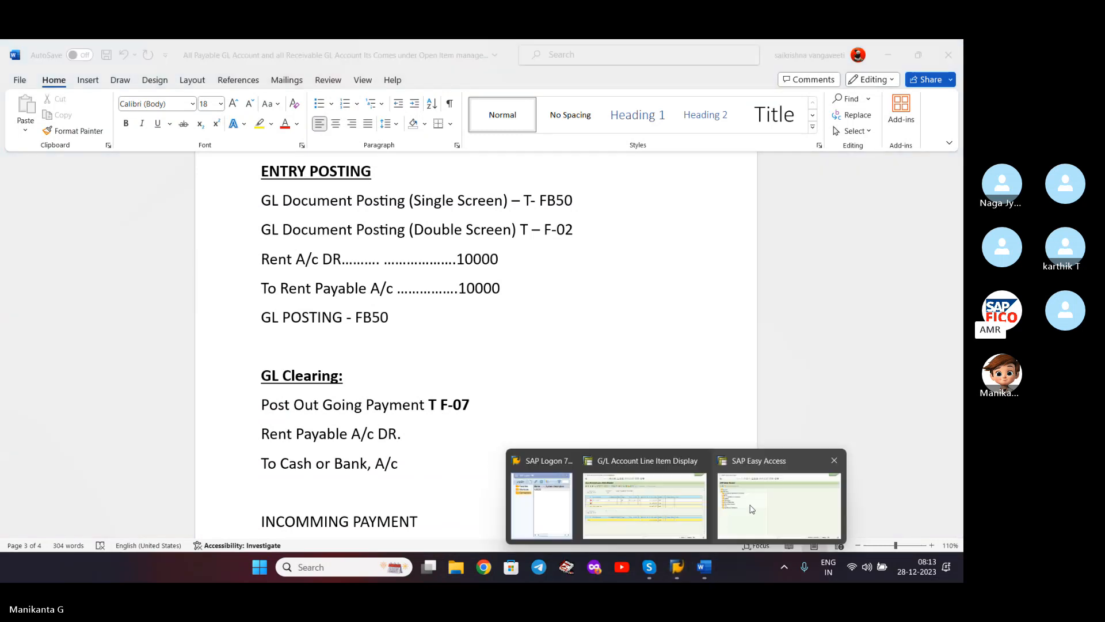
{"action": "left_click", "coordinate": [651, 490]}
{"action": "left_click", "coordinate": [113, 85]}
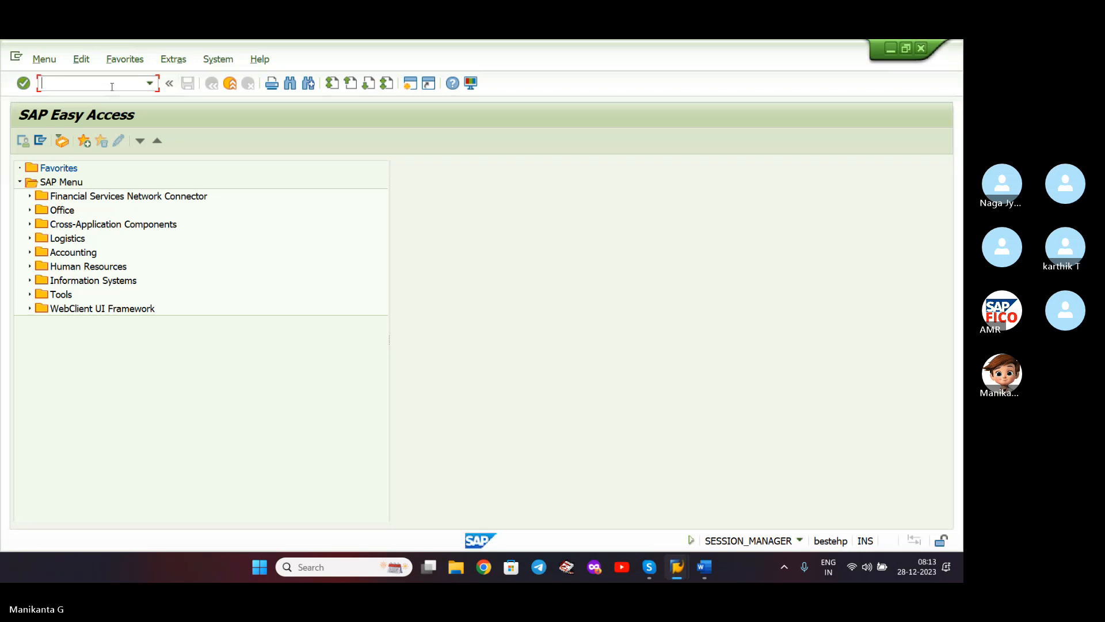
{"action": "type", "text": "fb"}
{"action": "key", "text": "BackSpace"}
{"action": "key", "text": "BackSpace"}
{"action": "type", "text": "FB07"}
{"action": "key", "text": "BackSpace"}
{"action": "key", "text": "BackSpace"}
{"action": "type", "text": "07"}
{"action": "key", "text": "Return"}
- Check the notes, then run transaction F-07 to reach Post Outgoing Payments
{"action": "left_click", "coordinate": [703, 568]}
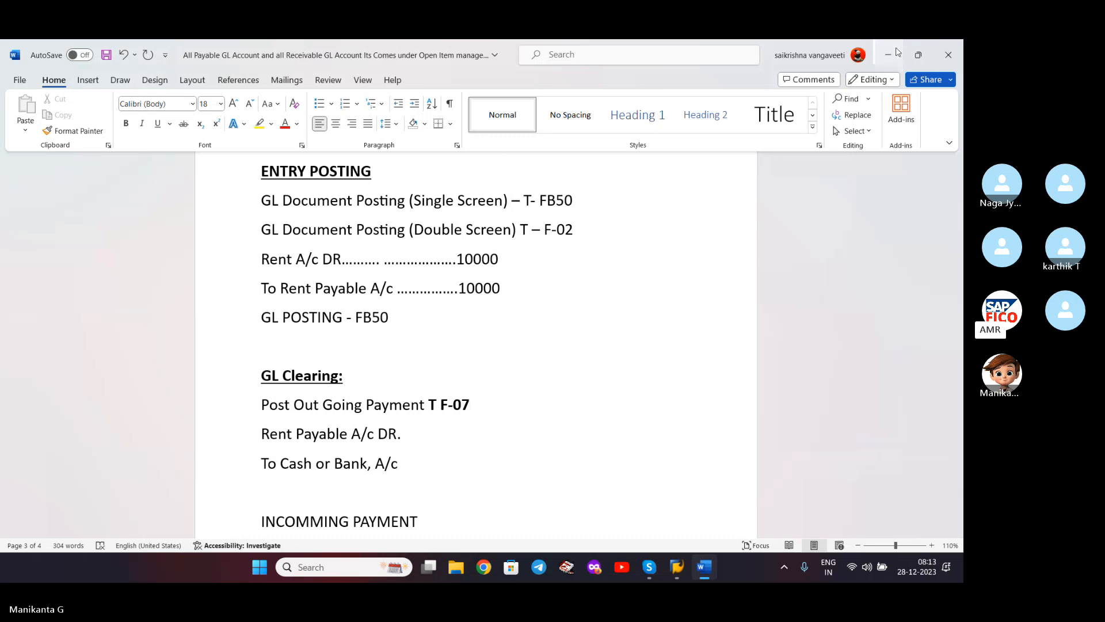
{"action": "left_click", "coordinate": [888, 54]}
{"action": "type", "text": "F-"}
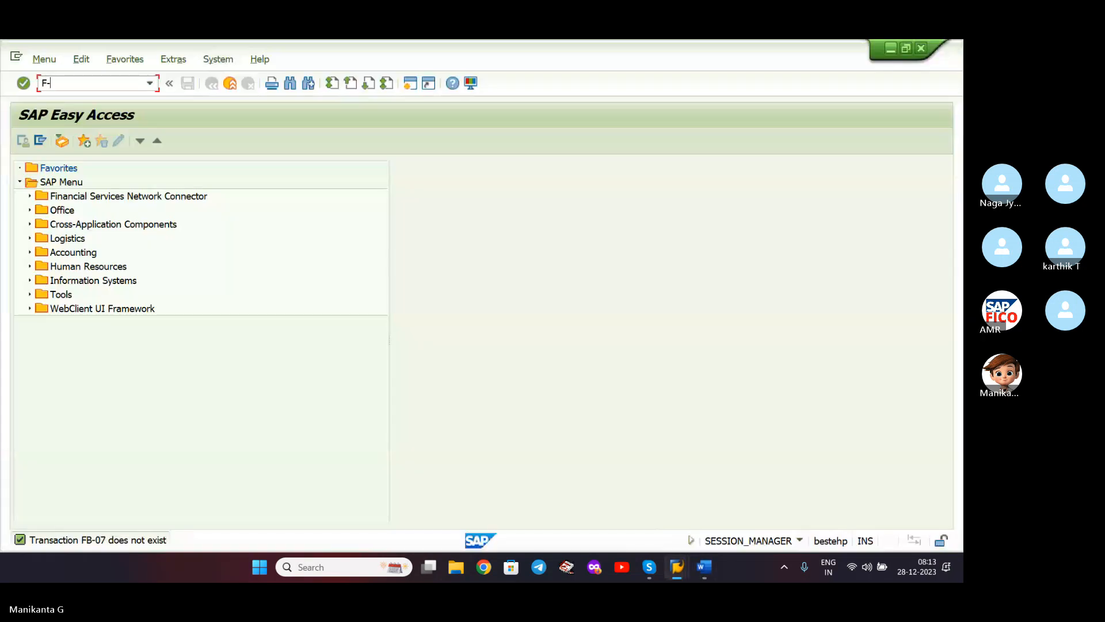
{"action": "type", "text": "07"}
{"action": "key", "text": "Return"}
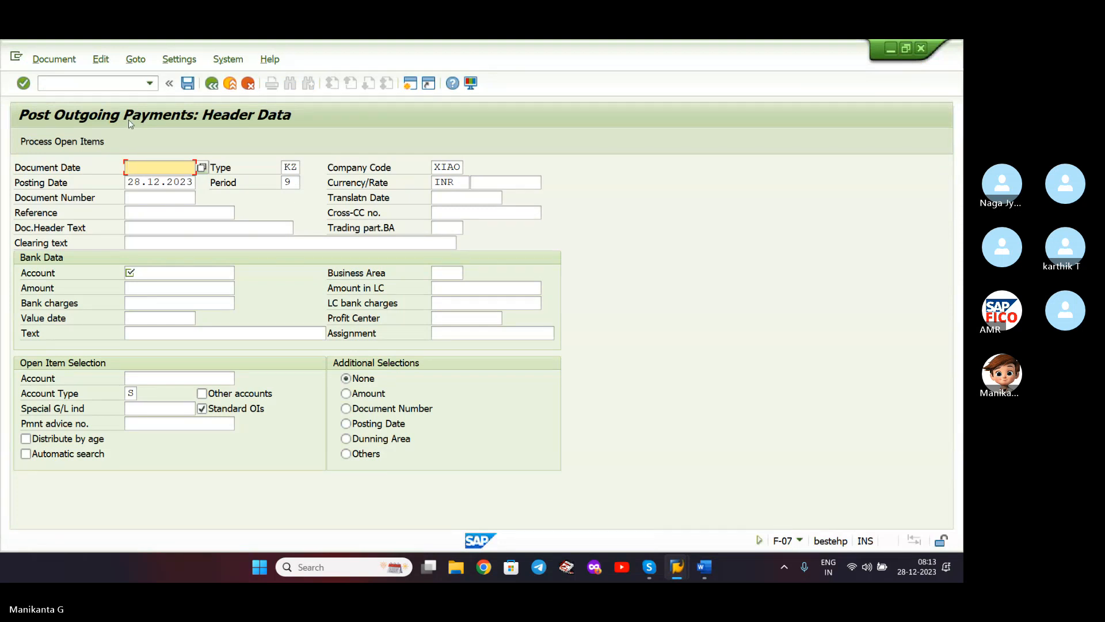
- Set the document date to 28.12.2023 and change the document type from KZ to SA
{"action": "left_click", "coordinate": [161, 170]}
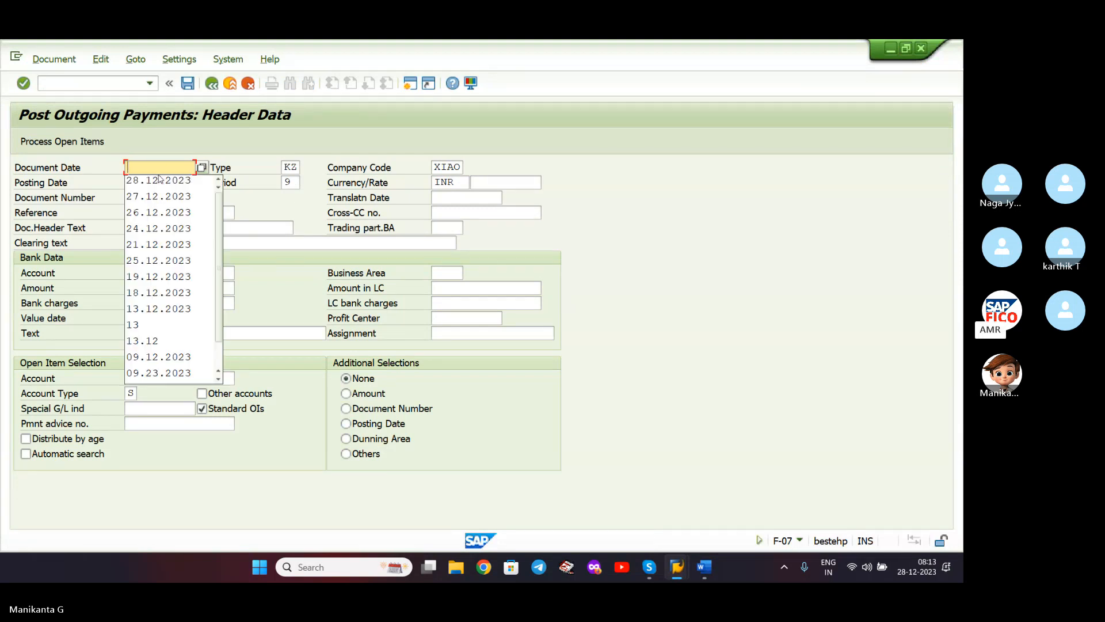
{"action": "left_click", "coordinate": [201, 167]}
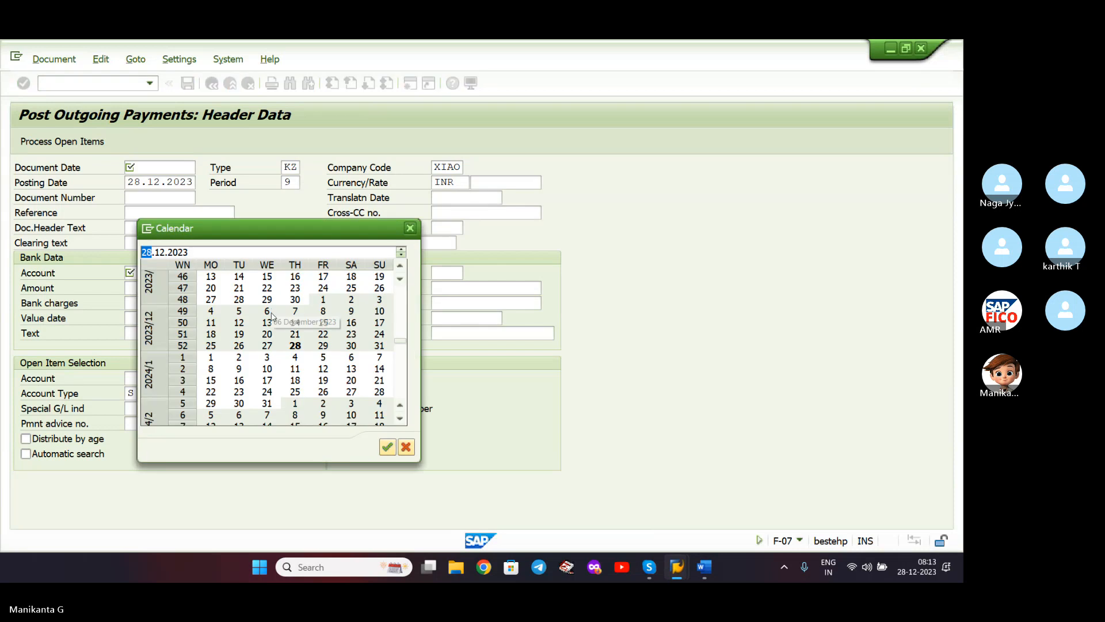
{"action": "double_click", "coordinate": [294, 346]}
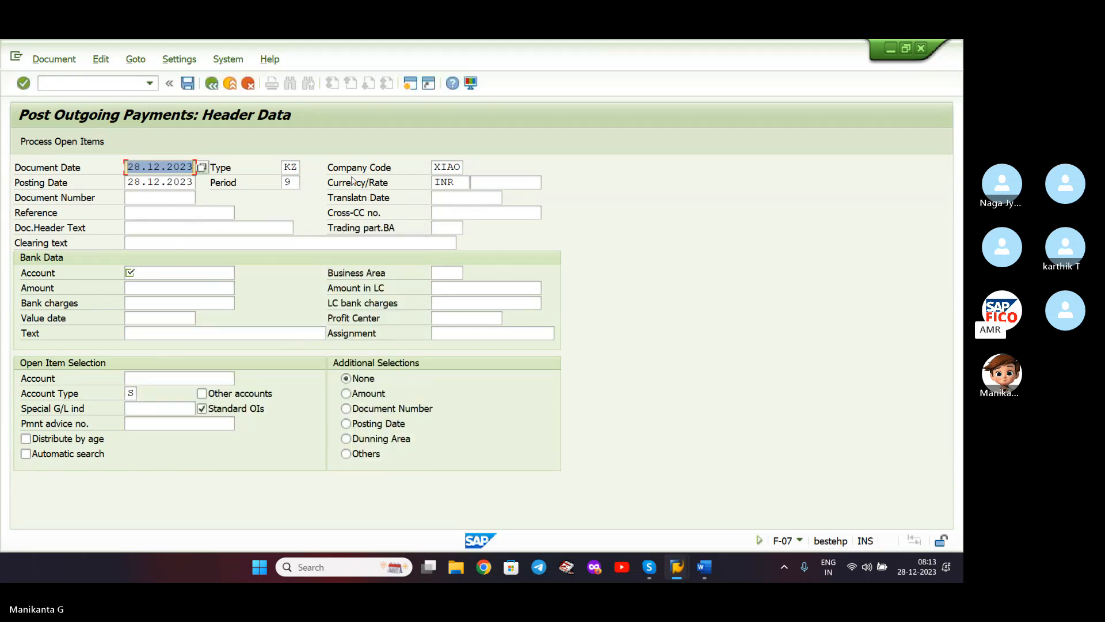
{"action": "double_click", "coordinate": [299, 167]}
{"action": "key", "text": "BackSpace"}
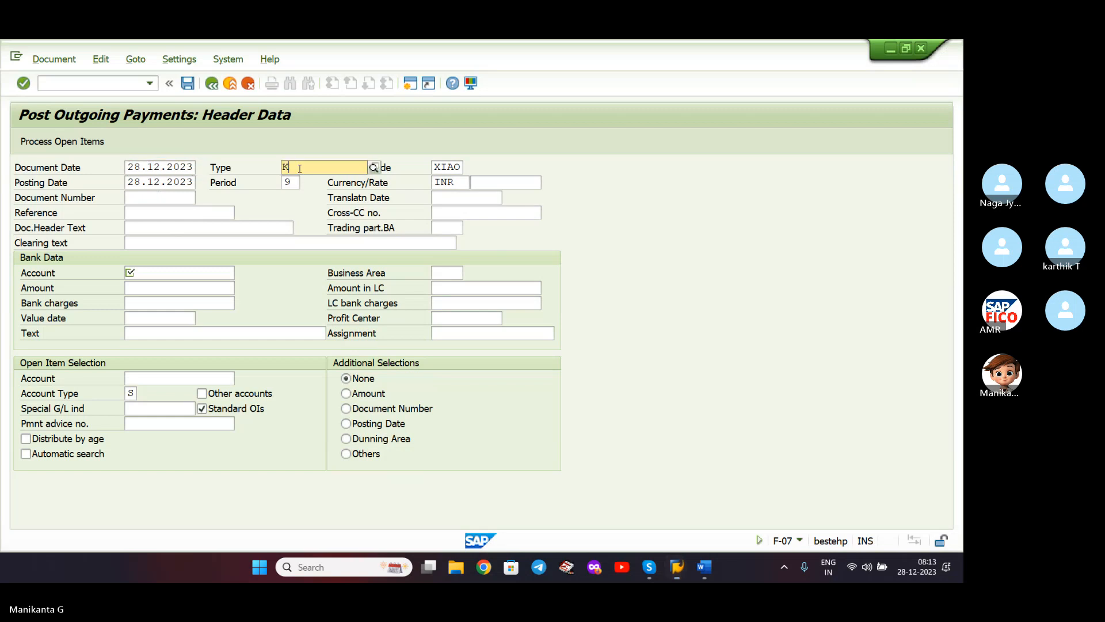
{"action": "type", "text": "SA"}
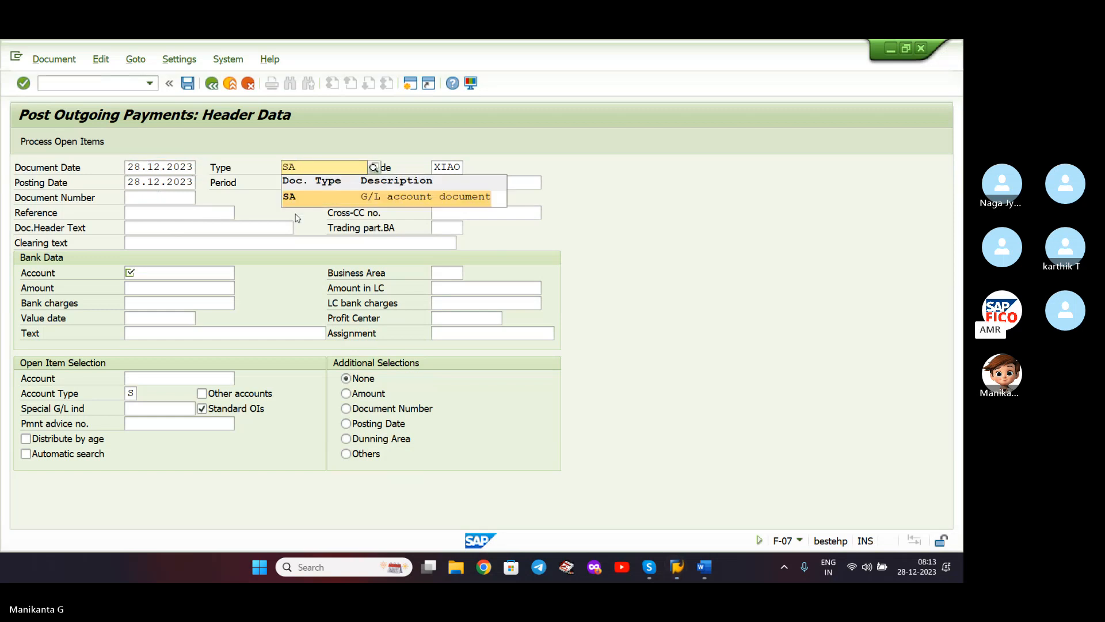
{"action": "left_click", "coordinate": [322, 199]}
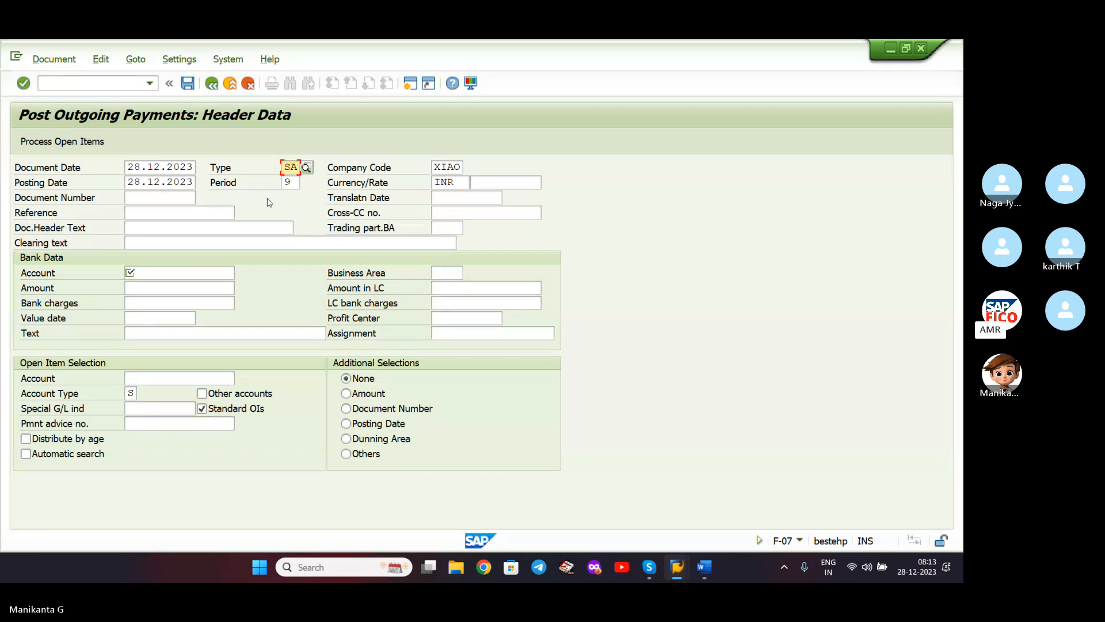
- Choose 200108 CASH ACCOUNT as the bank account from the G/L account search
{"action": "left_click", "coordinate": [178, 270]}
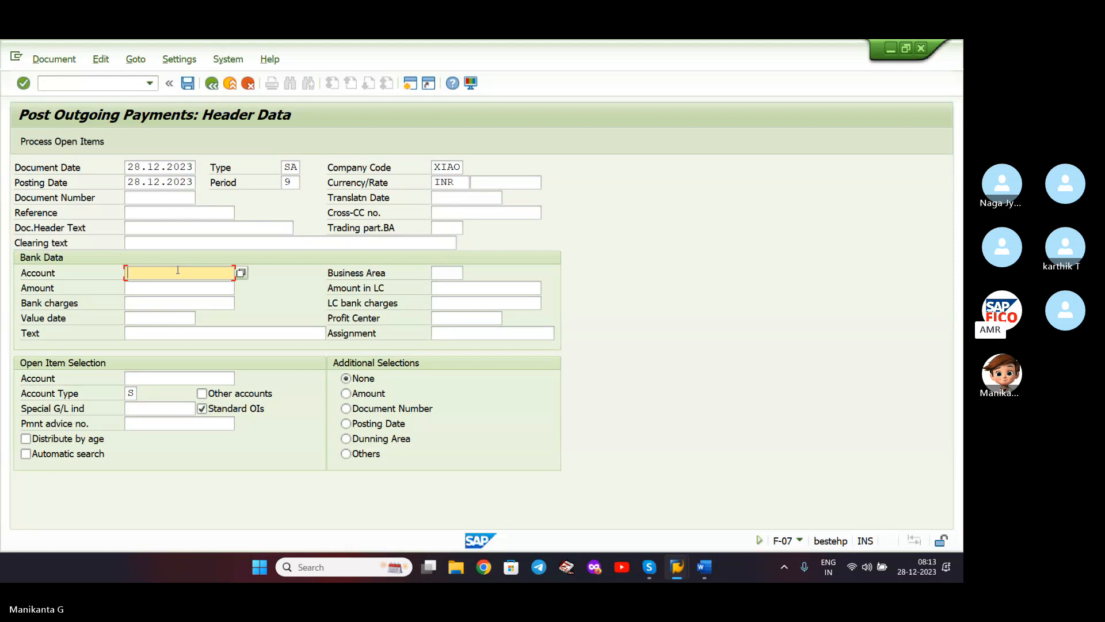
{"action": "left_click", "coordinate": [240, 272]}
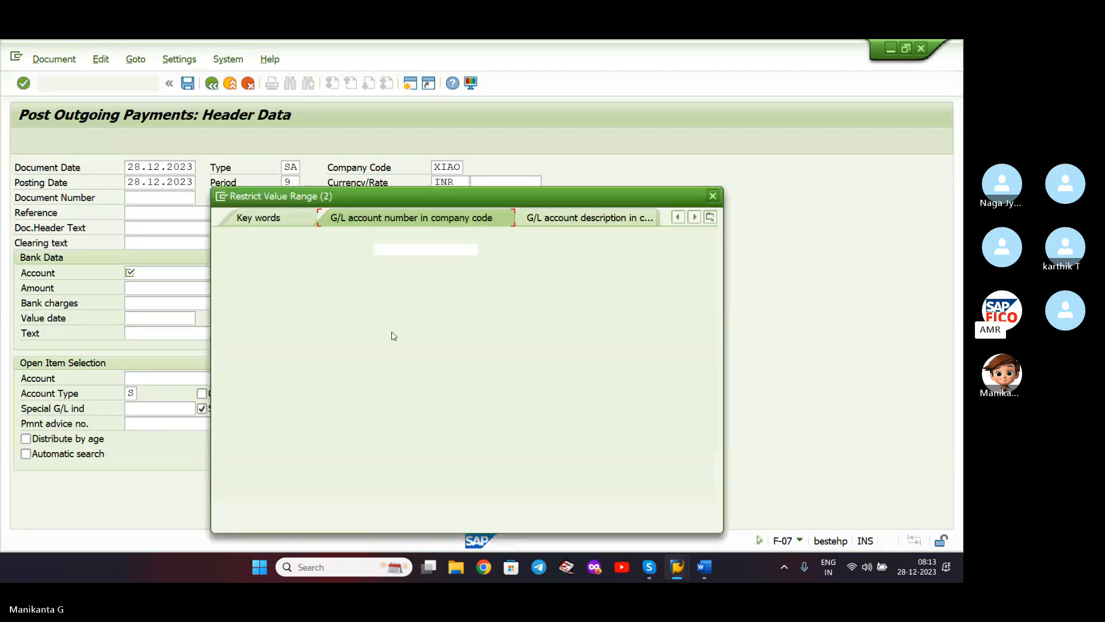
{"action": "left_click", "coordinate": [411, 287]}
{"action": "key", "text": "Return"}
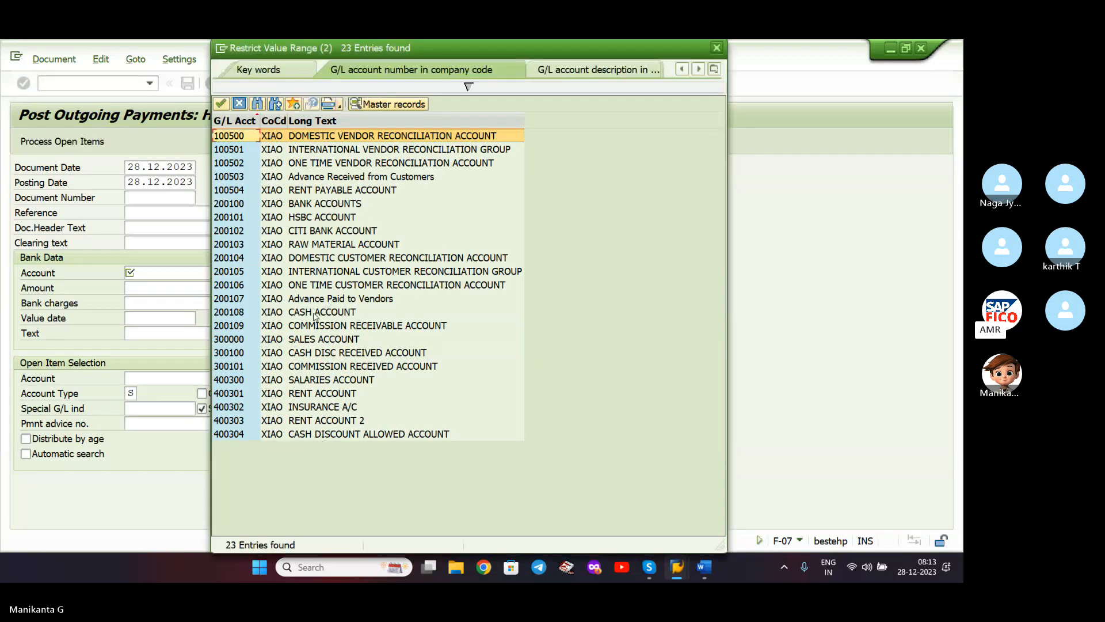
{"action": "double_click", "coordinate": [297, 317]}
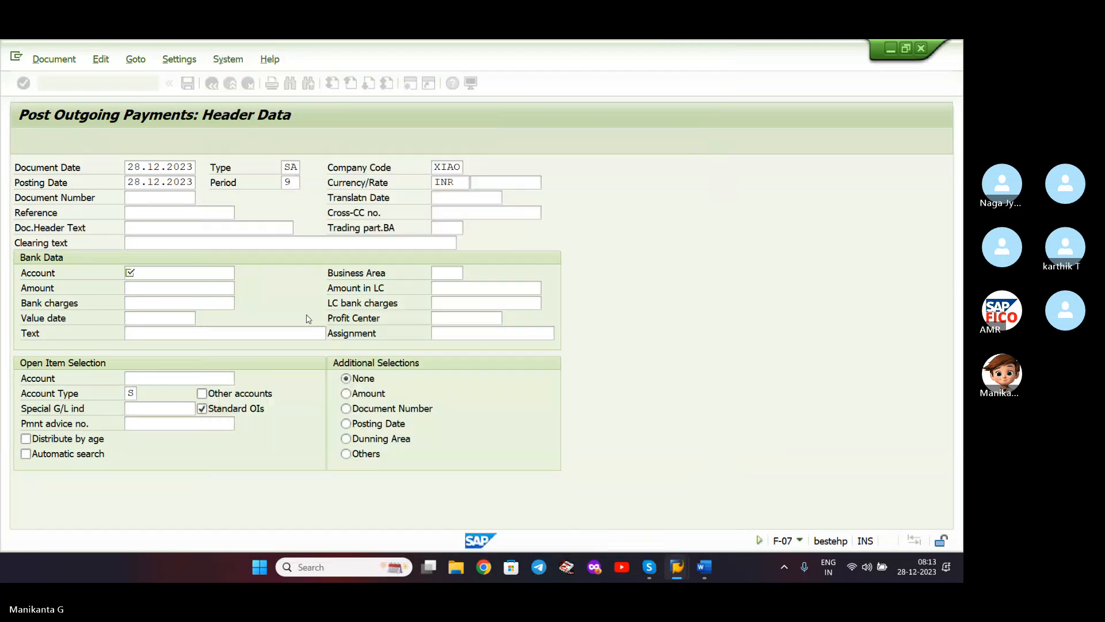
- Enter amount 10000 and select 100504 RENT PAYABLE ACCOUNT for open items via search
{"action": "left_click", "coordinate": [202, 289]}
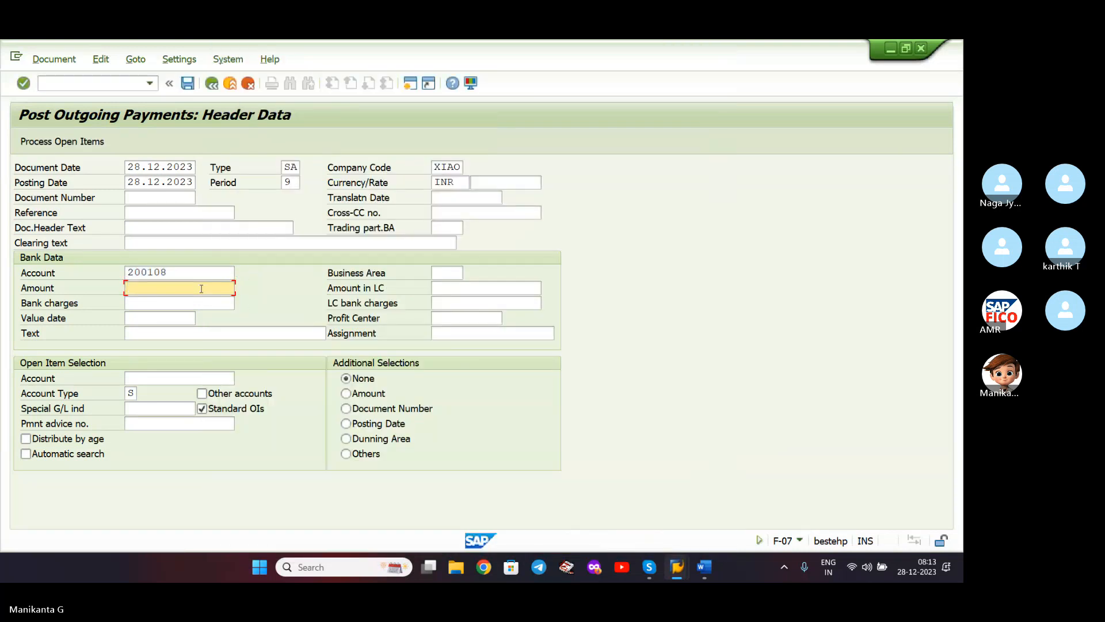
{"action": "type", "text": "10000"}
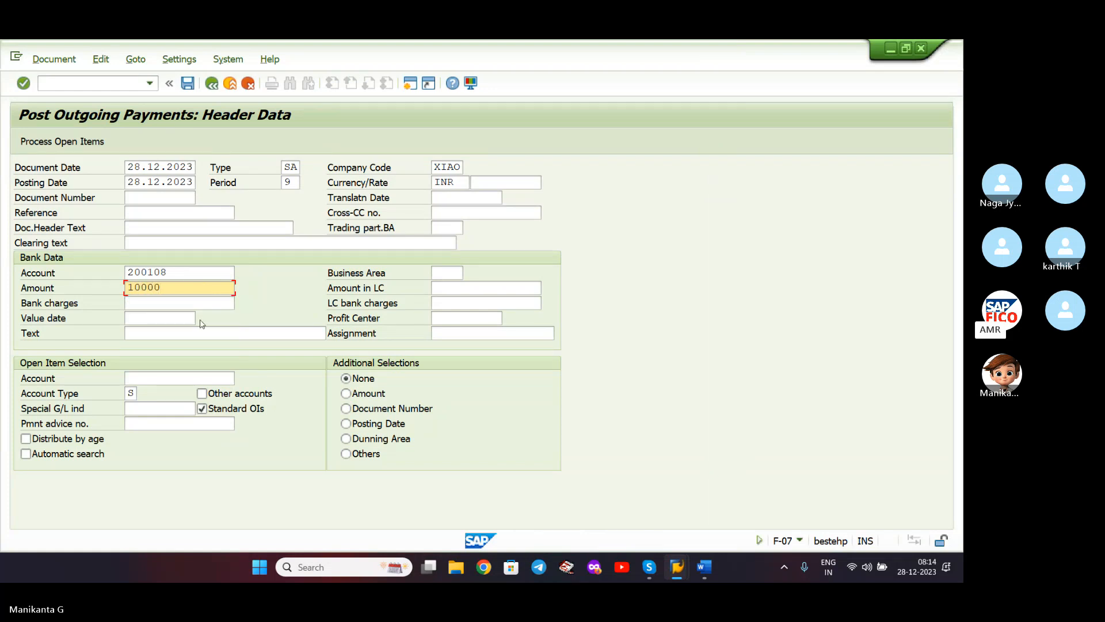
{"action": "left_click", "coordinate": [175, 380]}
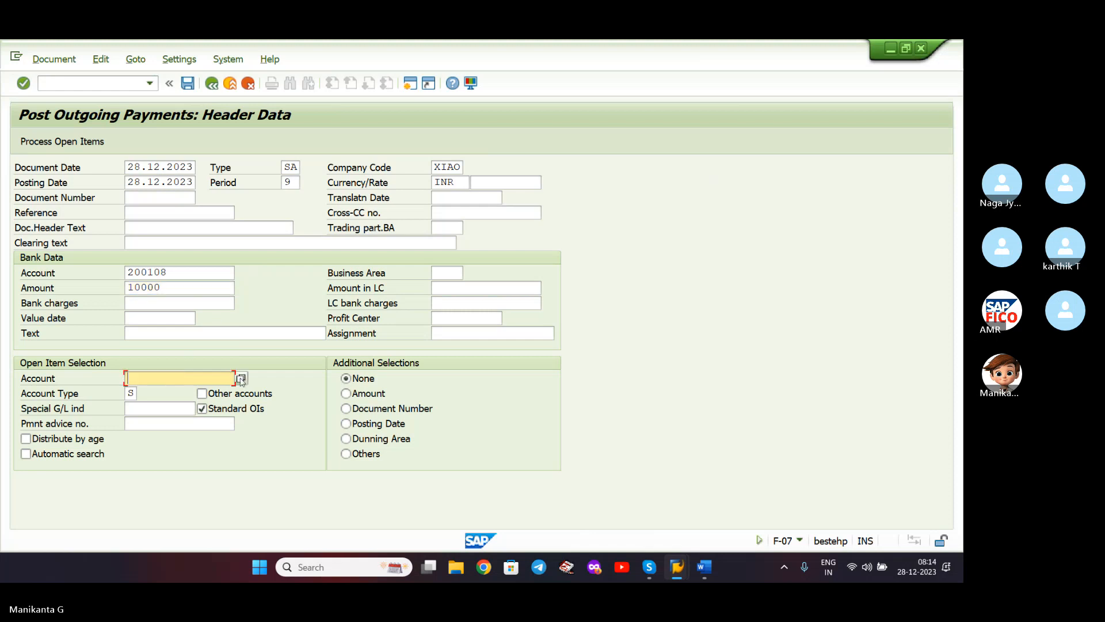
{"action": "left_click", "coordinate": [244, 378]}
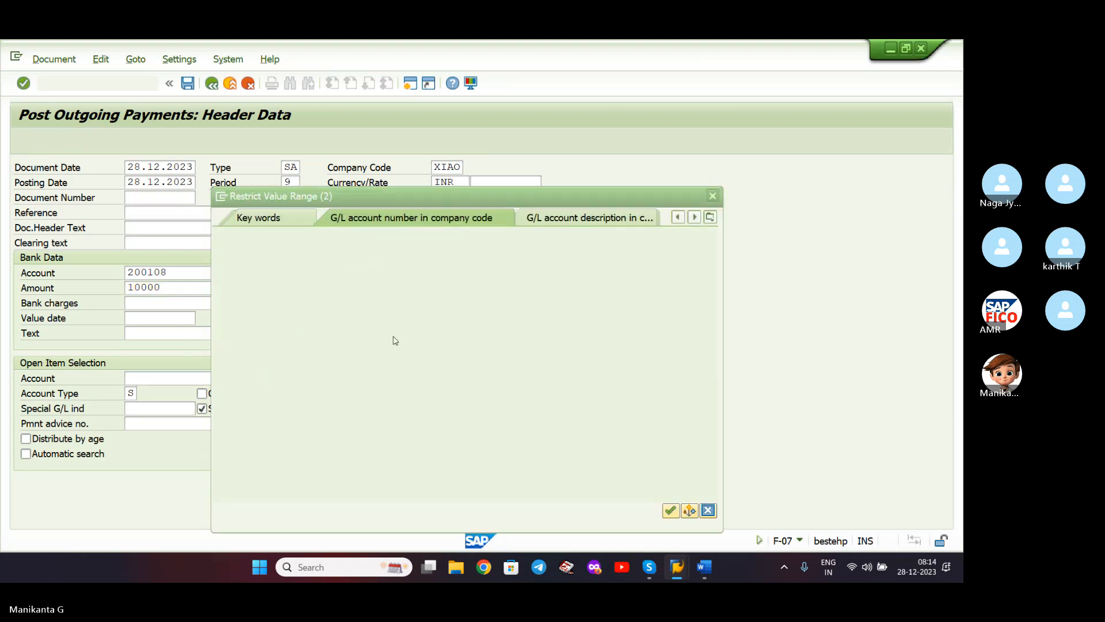
{"action": "left_click", "coordinate": [416, 291]}
{"action": "key", "text": "Return"}
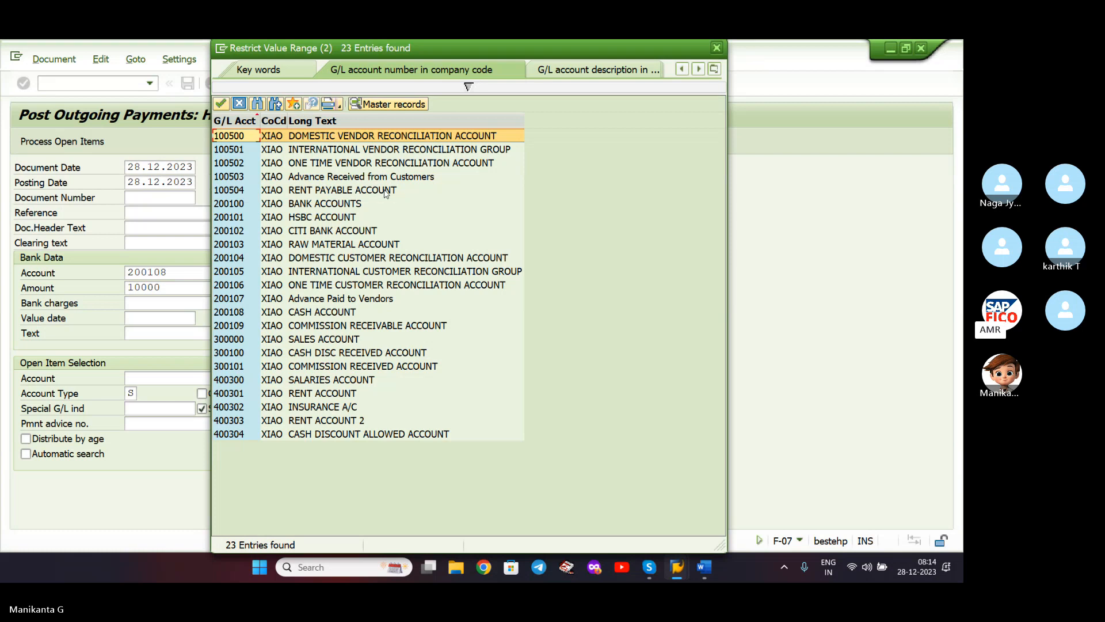
{"action": "double_click", "coordinate": [359, 191]}
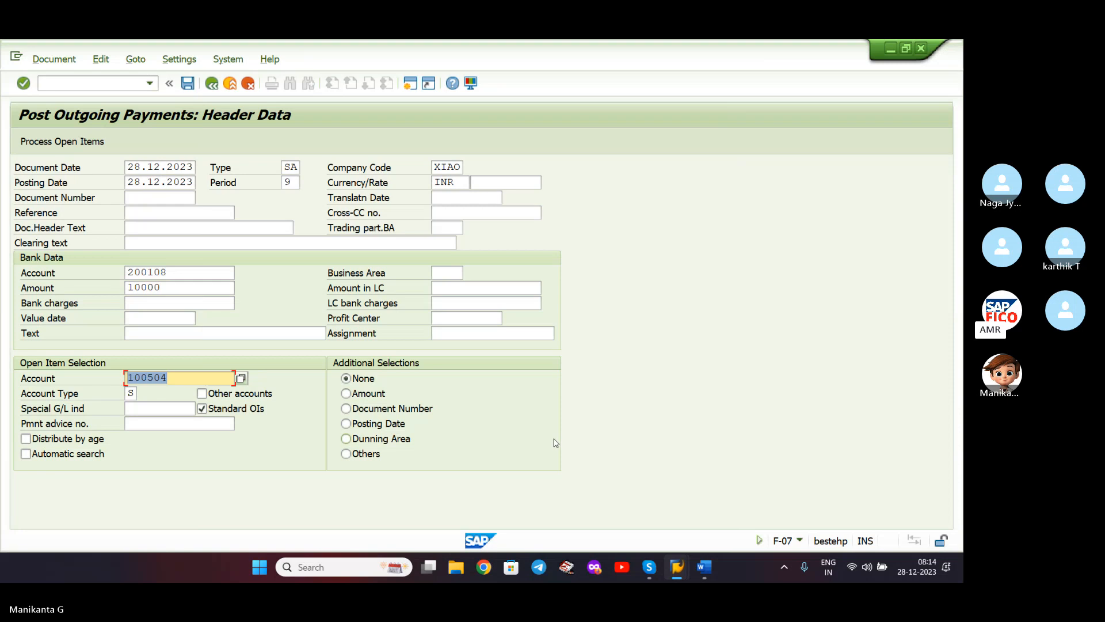
- Enter clearing text 'Rent Payable' and item text 'test', and review the account type list
{"action": "left_click", "coordinate": [343, 247]}
{"action": "type", "text": "Re"}
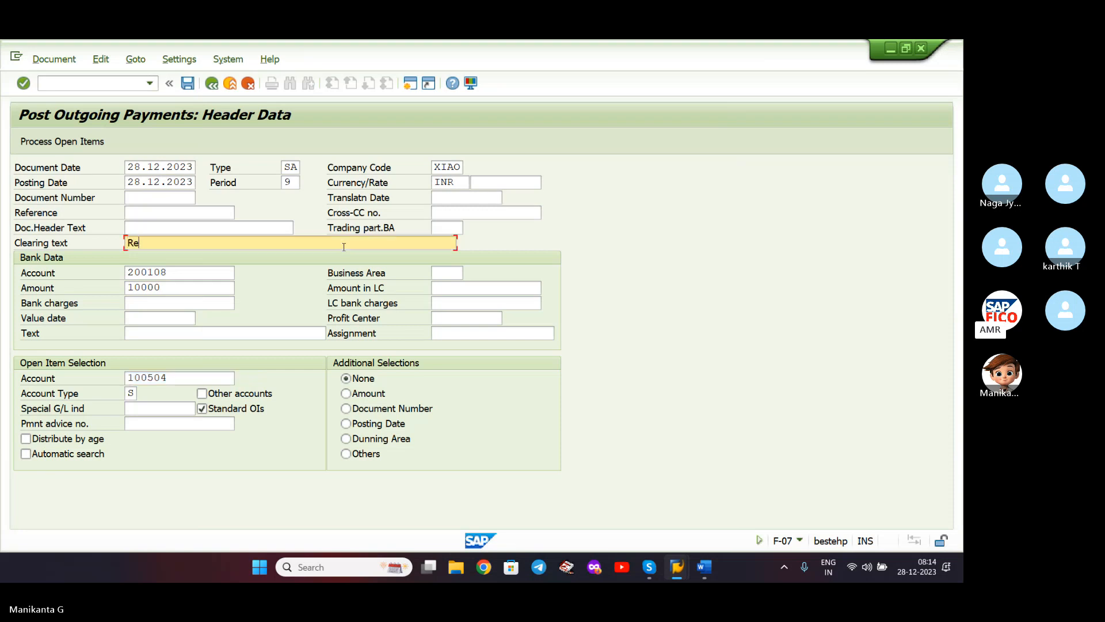
{"action": "type", "text": "nt Payable"}
{"action": "left_click", "coordinate": [240, 333]}
{"action": "type", "text": "test"}
{"action": "key", "text": "Tab"}
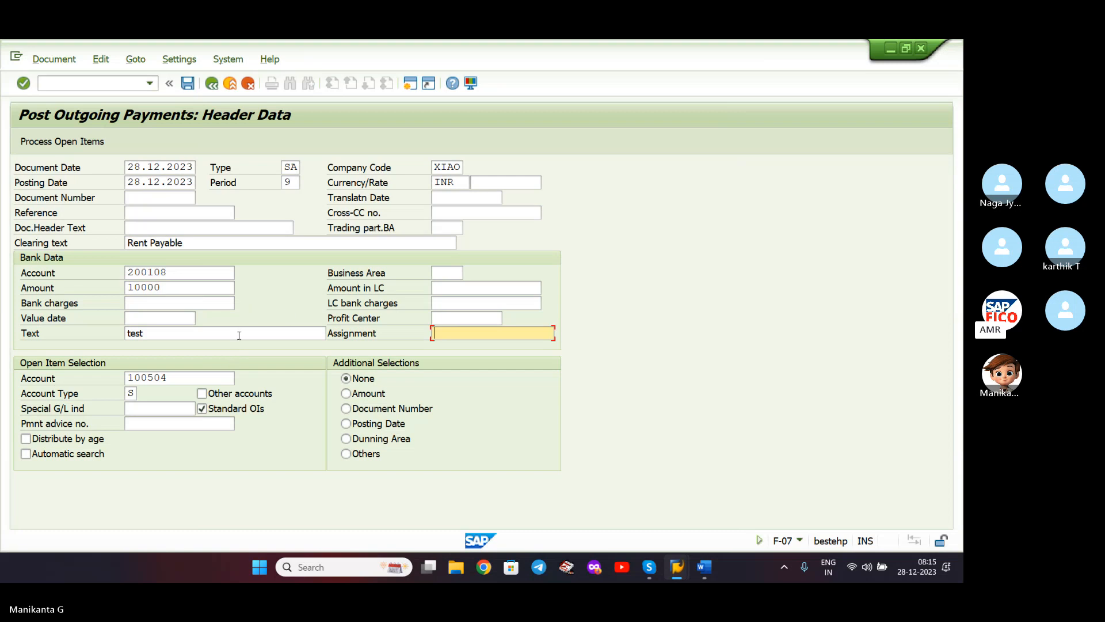
{"action": "left_click", "coordinate": [136, 393]}
{"action": "left_click", "coordinate": [144, 394]}
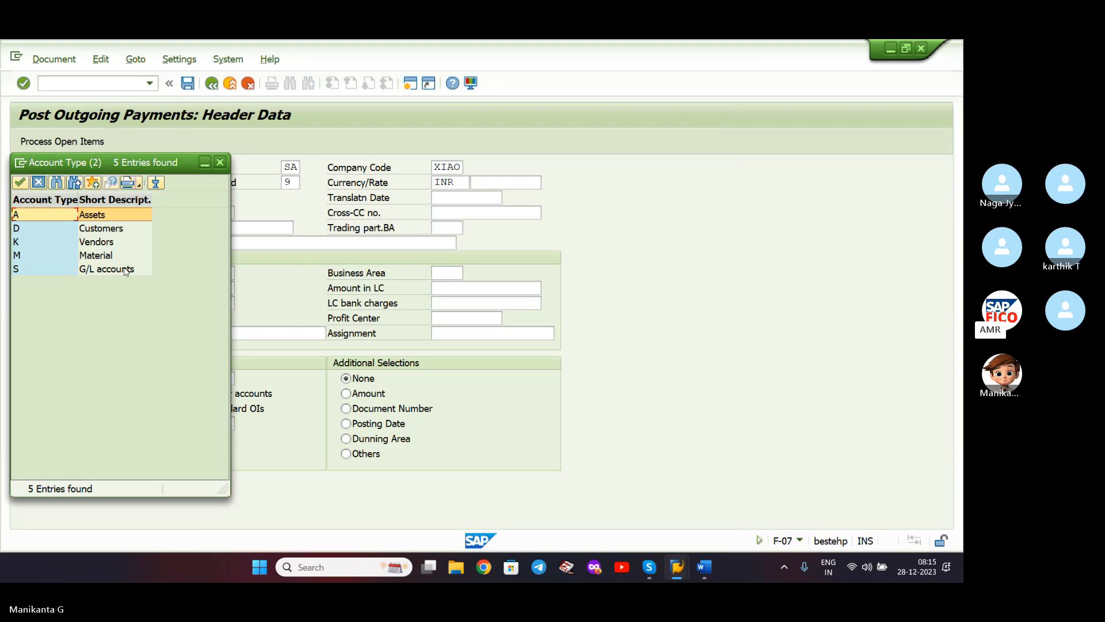
{"action": "left_click", "coordinate": [216, 164]}
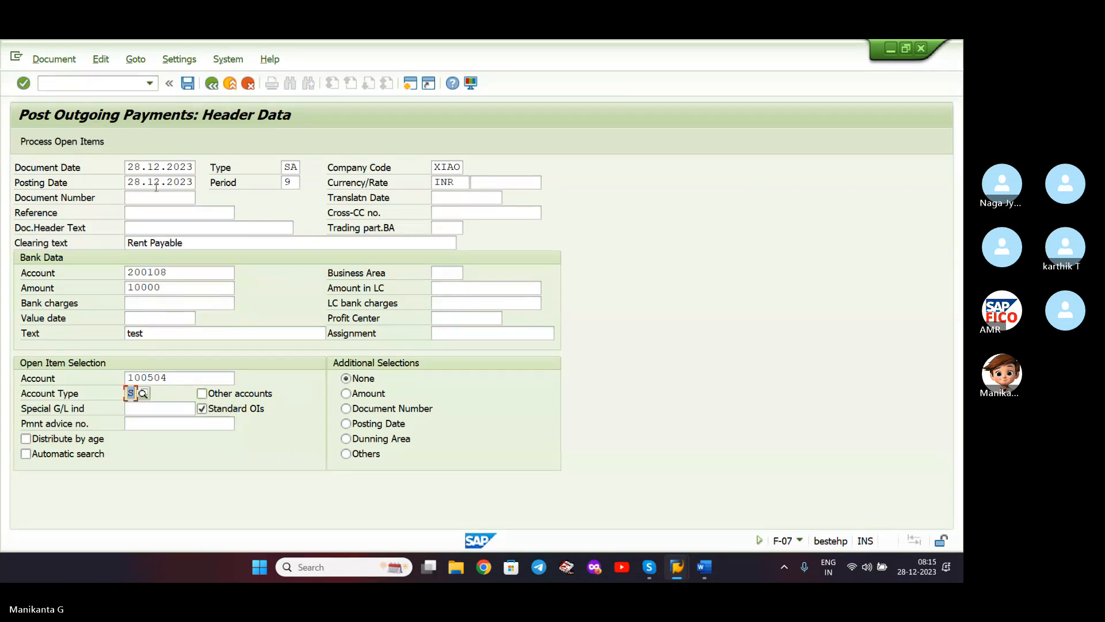
- Process open items, read the long text of the missing-XIAO T043S error, then open a new window
{"action": "left_click", "coordinate": [63, 143]}
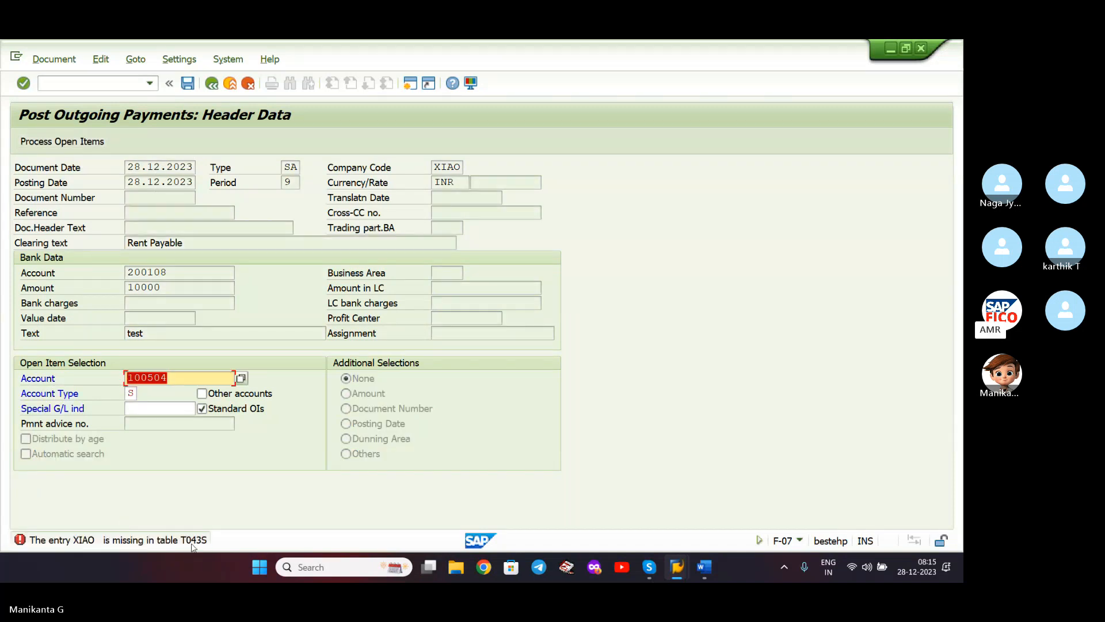
{"action": "left_click", "coordinate": [194, 544]}
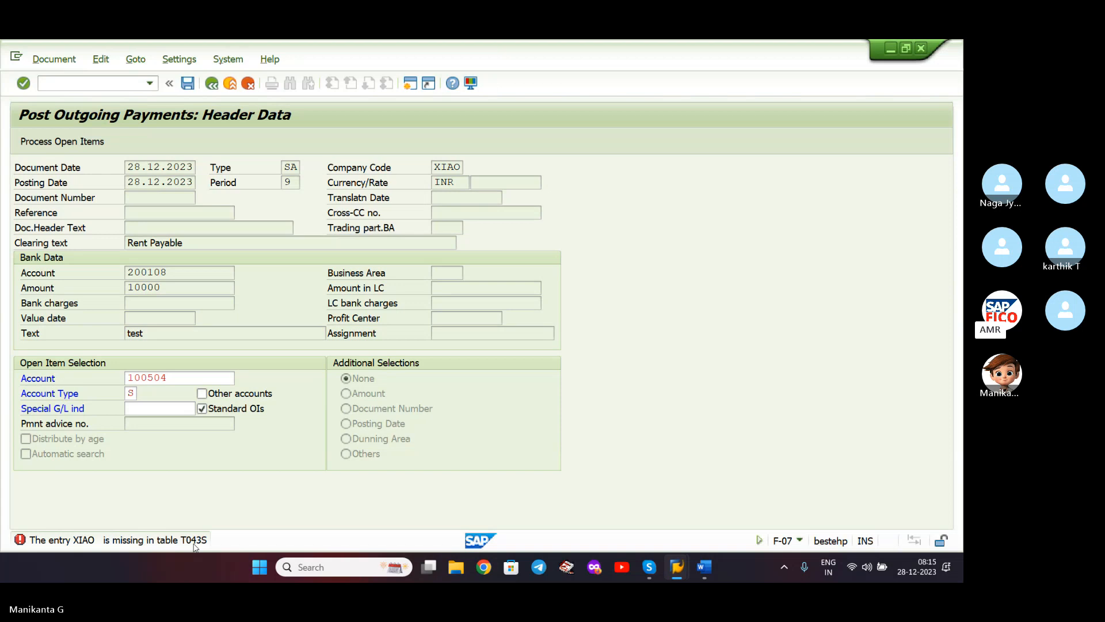
{"action": "double_click", "coordinate": [194, 544]}
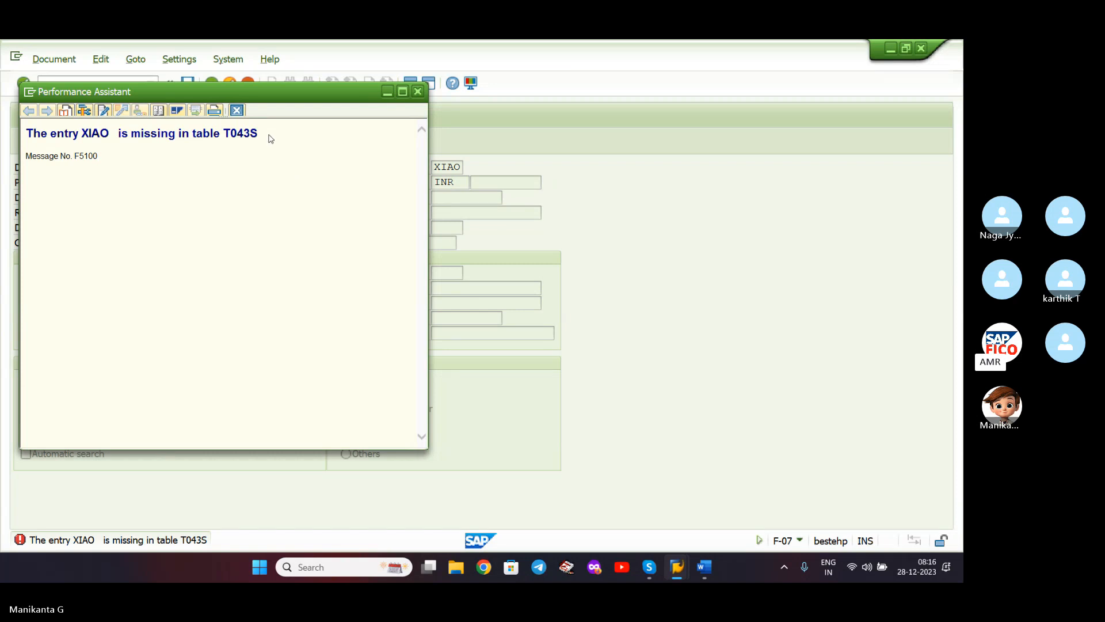
{"action": "left_click", "coordinate": [418, 94]}
{"action": "left_click", "coordinate": [411, 86]}
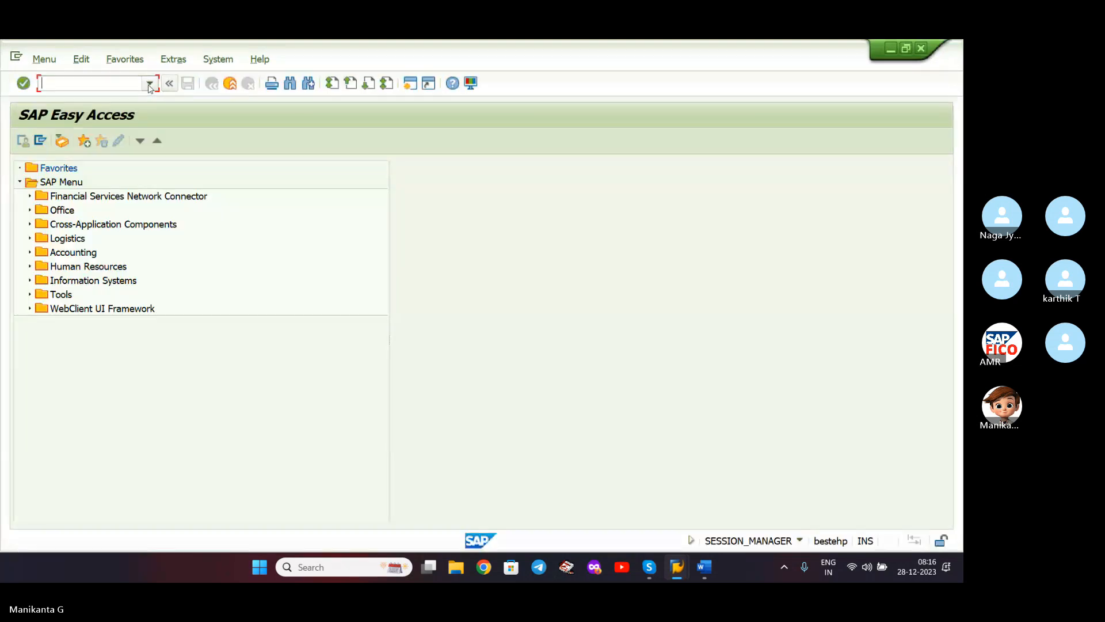
- Open the OBA0 G/L tolerance table and start a new entry
{"action": "type", "text": "OBA0"}
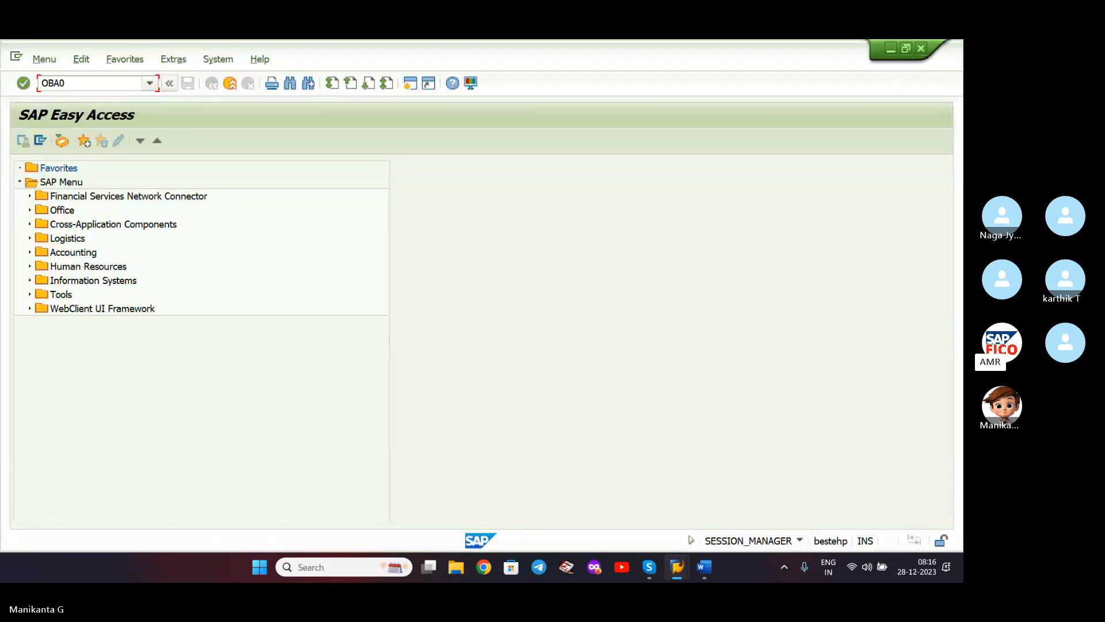
{"action": "key", "text": "Return"}
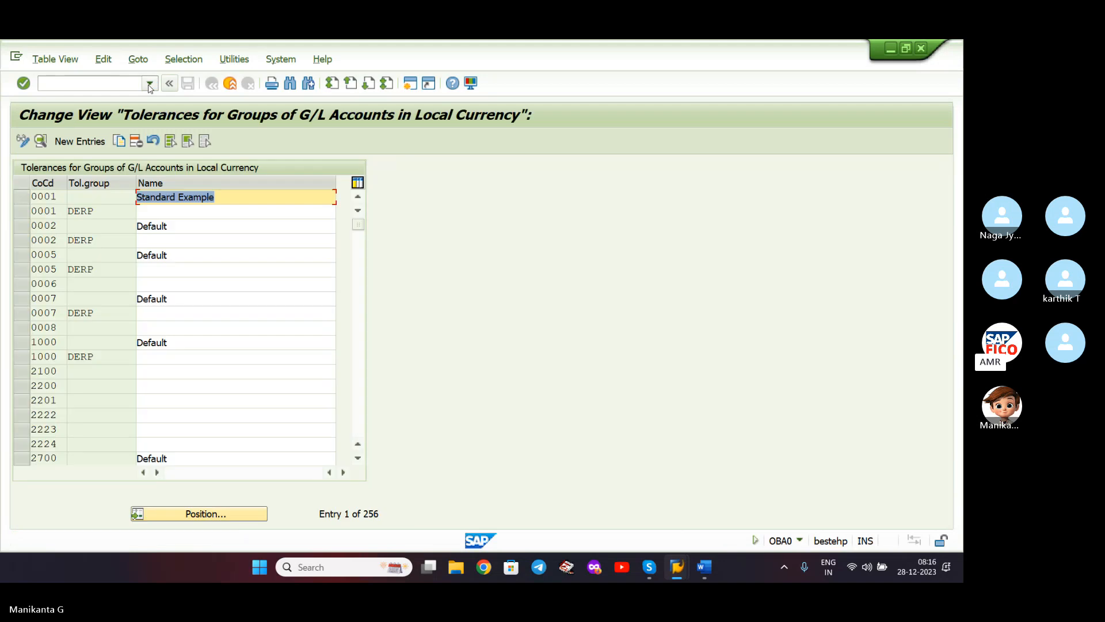
{"action": "left_click", "coordinate": [194, 512]}
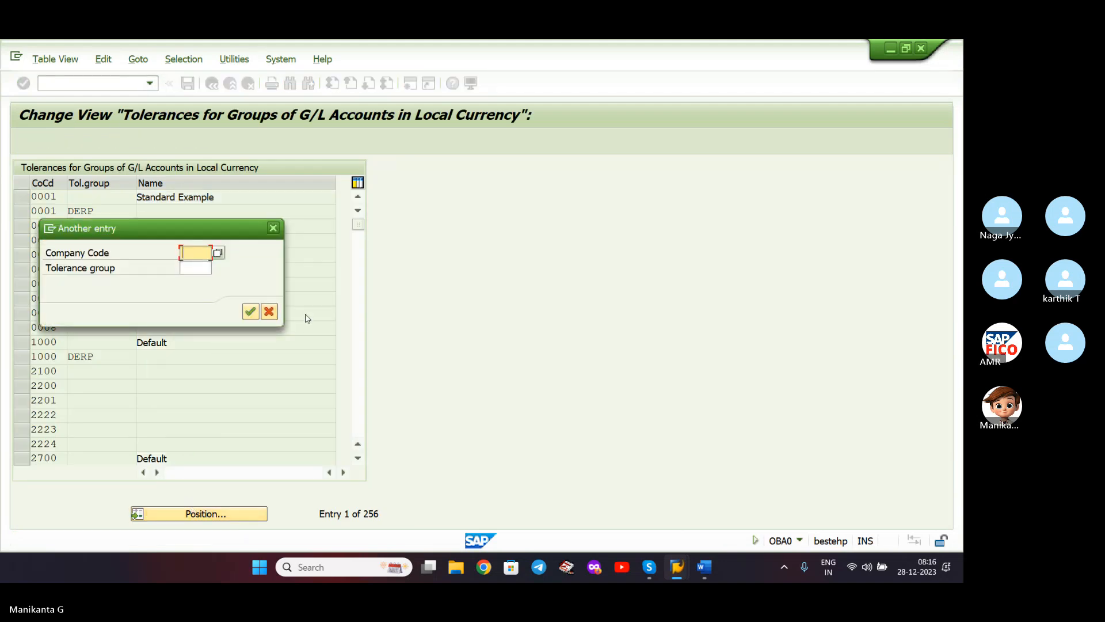
{"action": "left_click", "coordinate": [269, 311]}
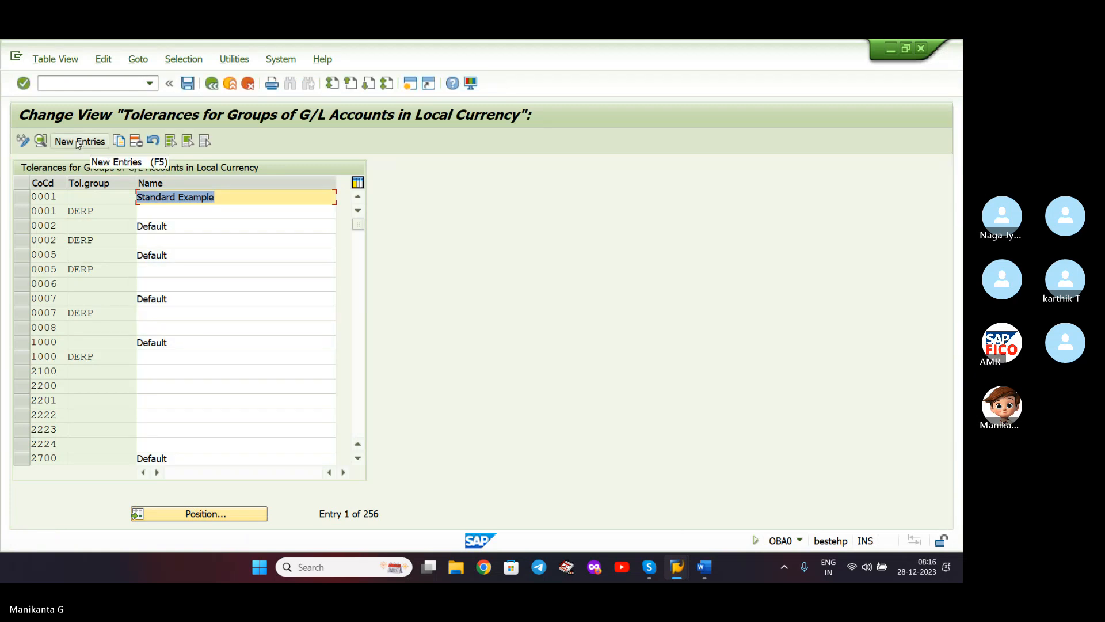
{"action": "left_click", "coordinate": [81, 142]}
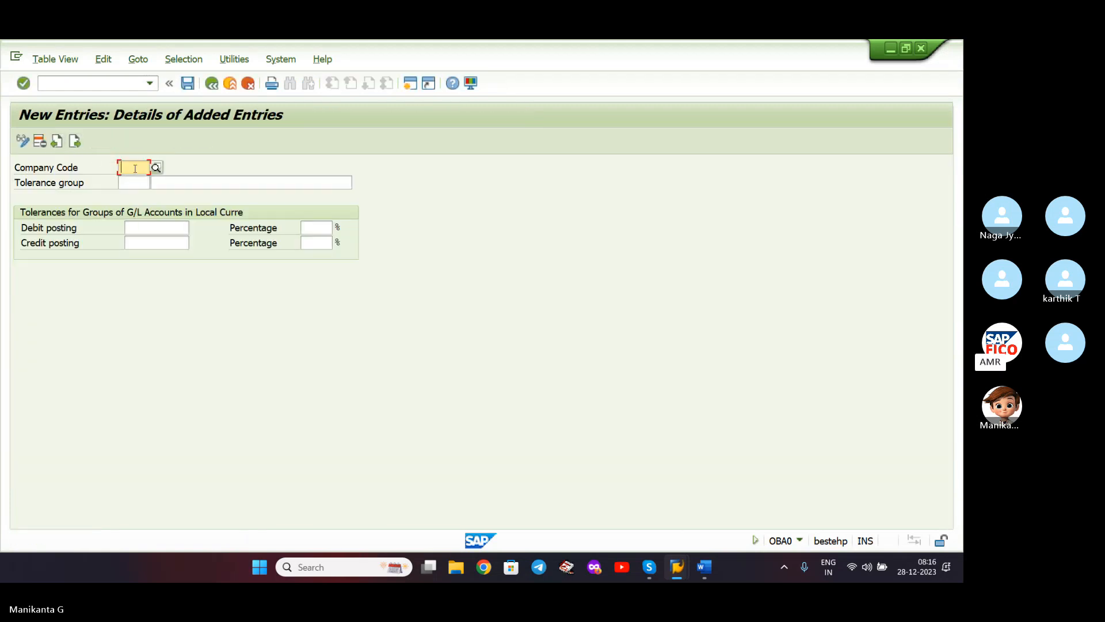
- Enter company code XIAO and tolerance group XITG
{"action": "type", "text": "XIAO"}
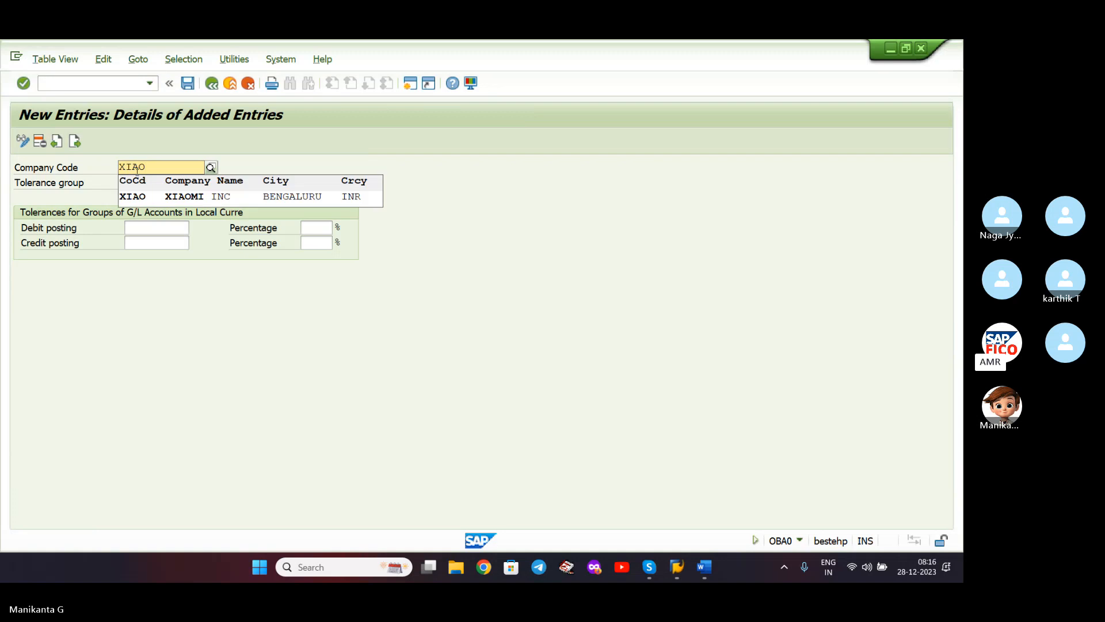
{"action": "left_click", "coordinate": [159, 202]}
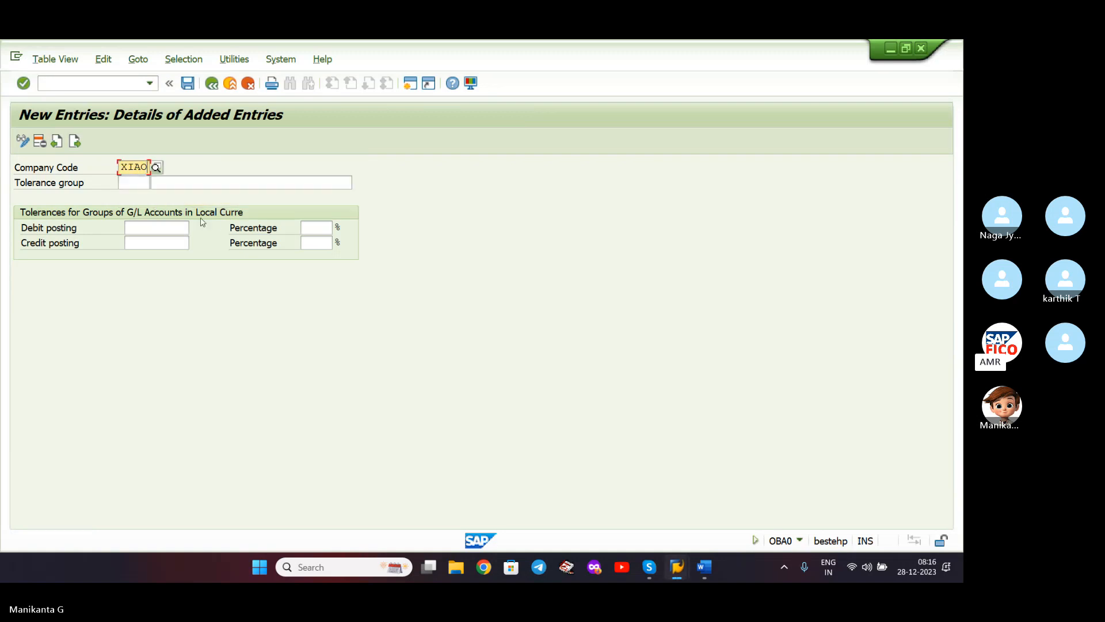
{"action": "left_click", "coordinate": [137, 183]}
{"action": "type", "text": "XITG"}
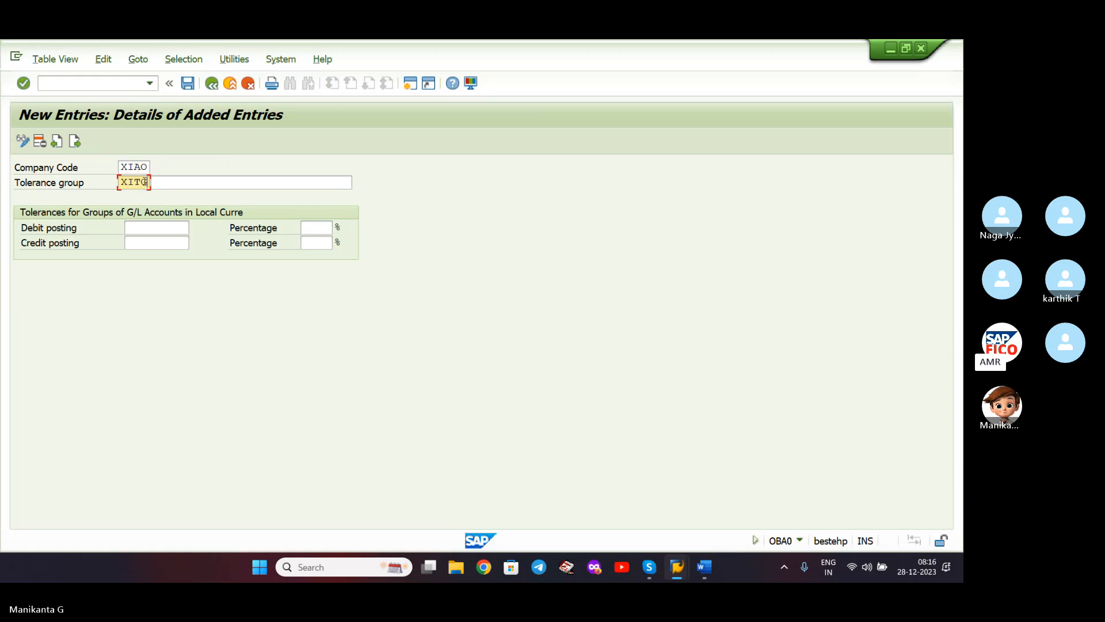
- Clear both fields and re-enter company code XIAO, leaving the tolerance group blank
{"action": "left_click_drag", "start_coordinate": [147, 167], "coordinate": [86, 166]}
{"action": "key", "text": "BackSpace"}
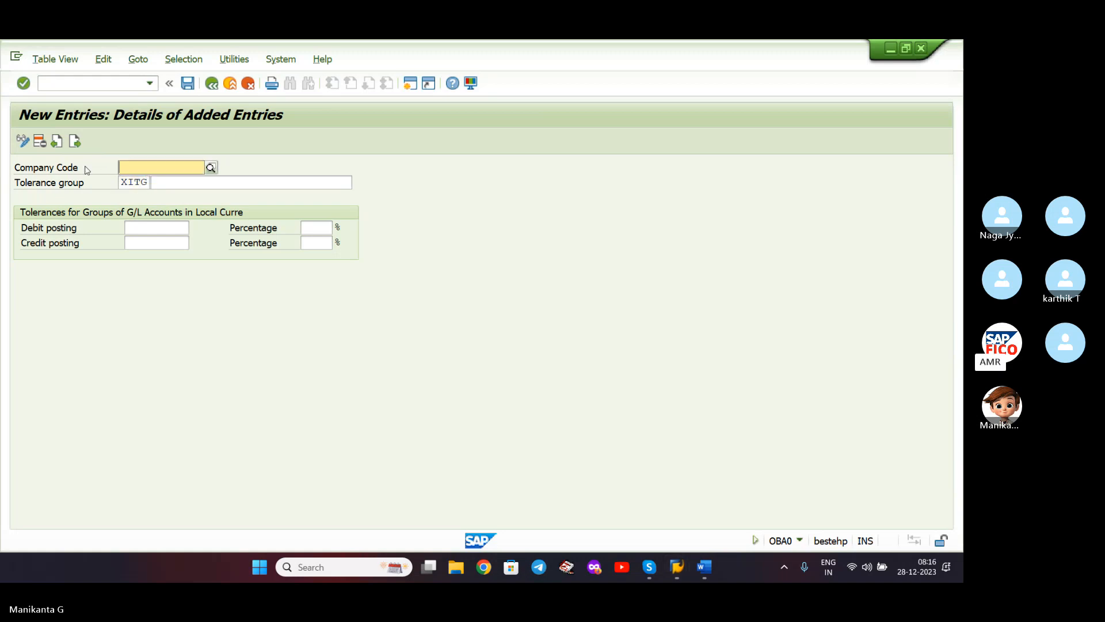
{"action": "left_click", "coordinate": [178, 180]}
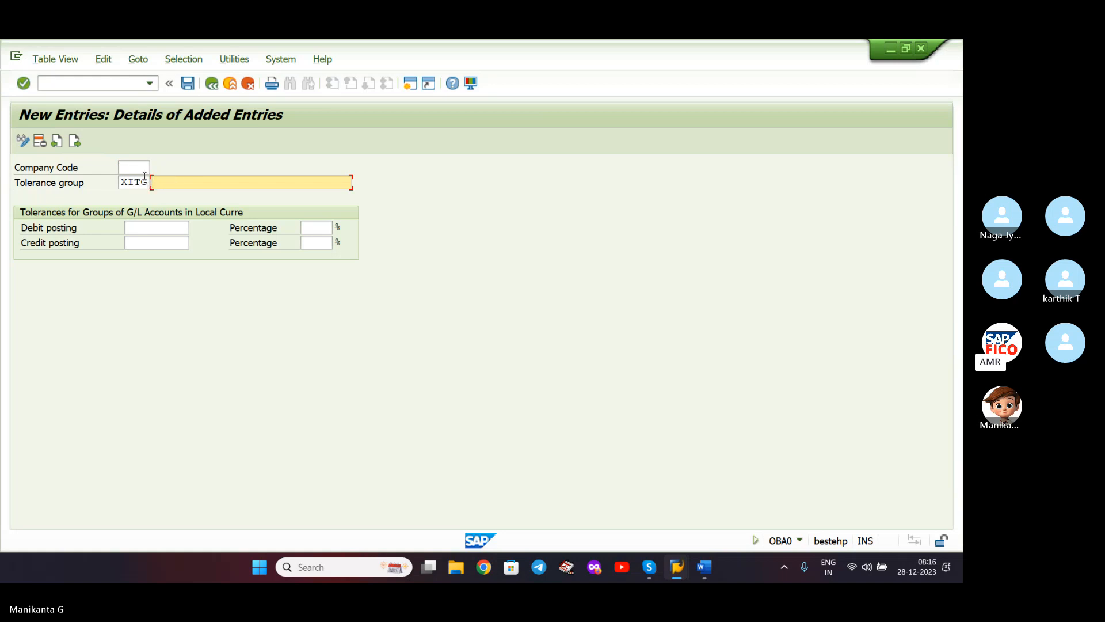
{"action": "left_click_drag", "start_coordinate": [149, 182], "coordinate": [95, 187]}
{"action": "key", "text": "BackSpace"}
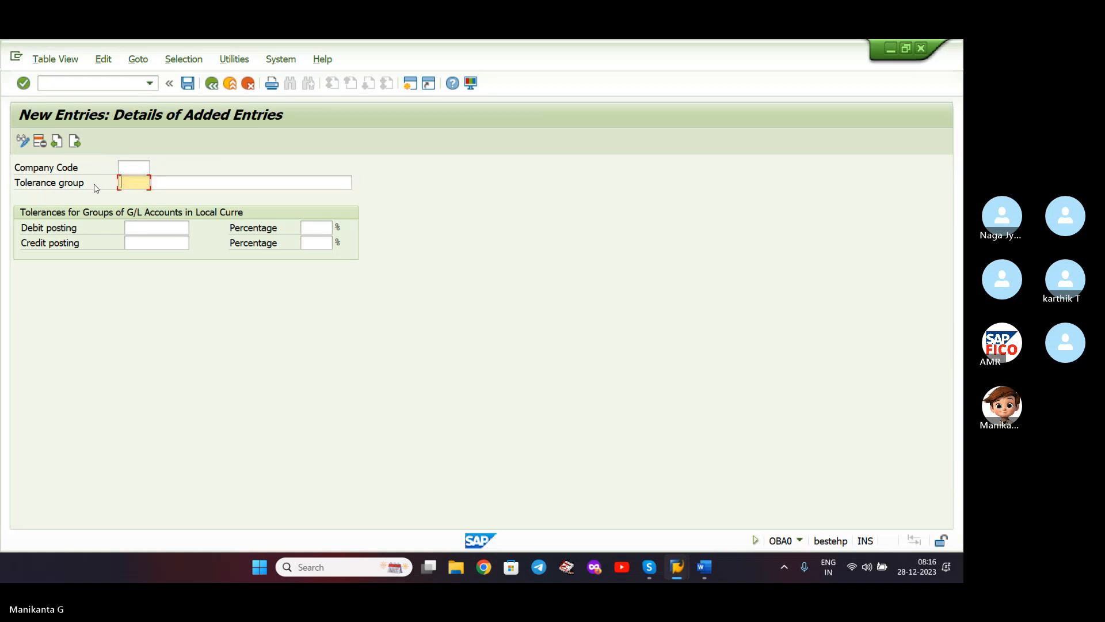
{"action": "left_click", "coordinate": [132, 166]}
{"action": "type", "text": "XIAO"}
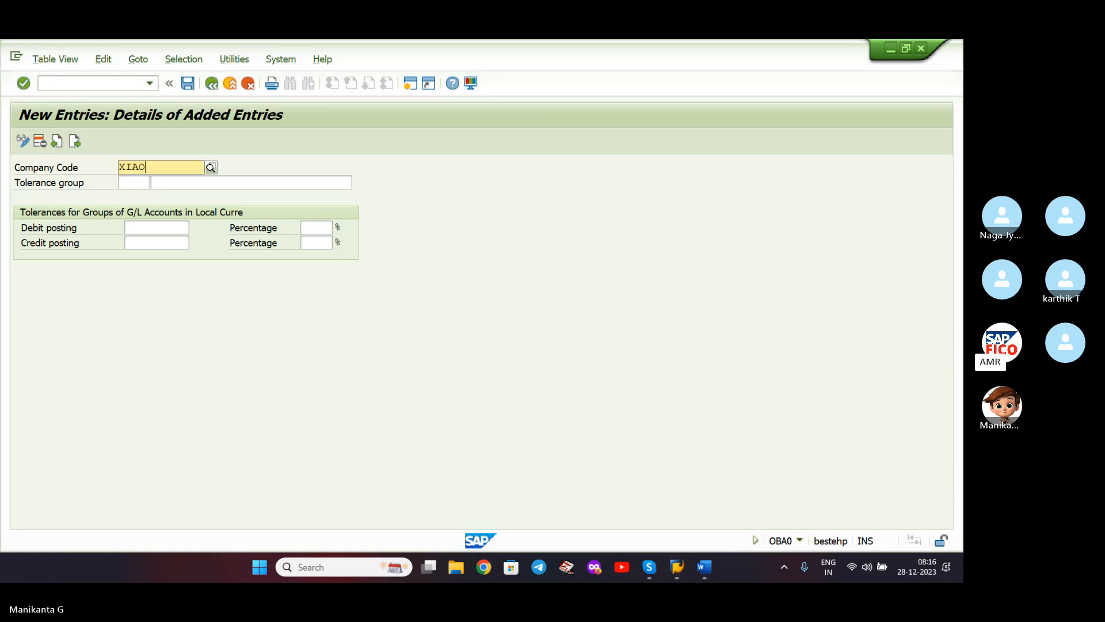
{"action": "left_click", "coordinate": [148, 200]}
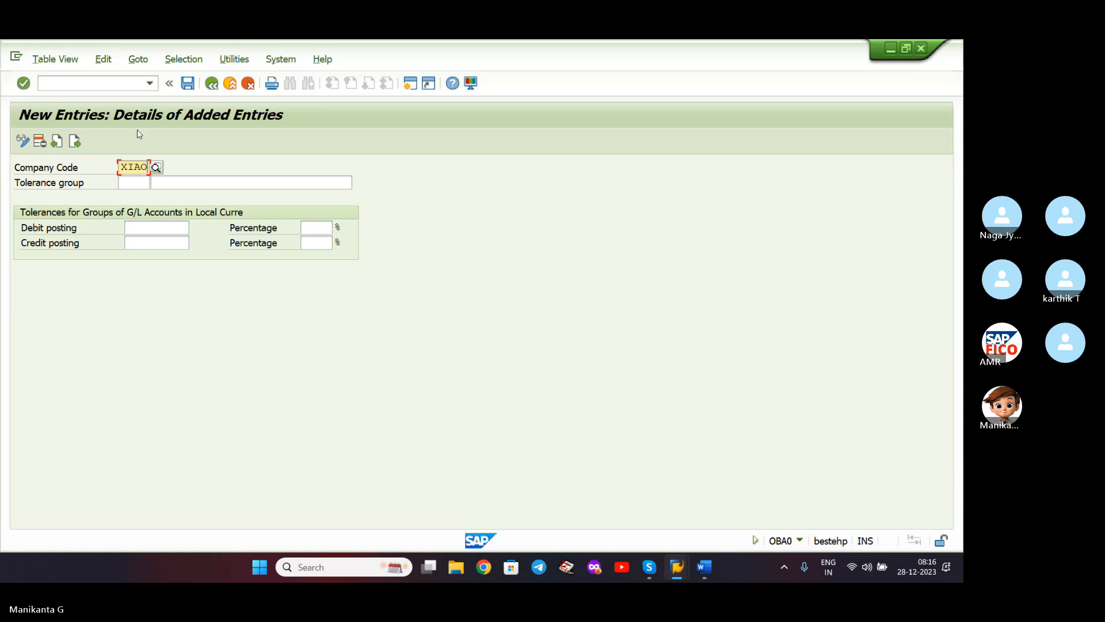
- Save the XIAO tolerance entry under the customizing request and close the OBA0 session
{"action": "left_click", "coordinate": [184, 86]}
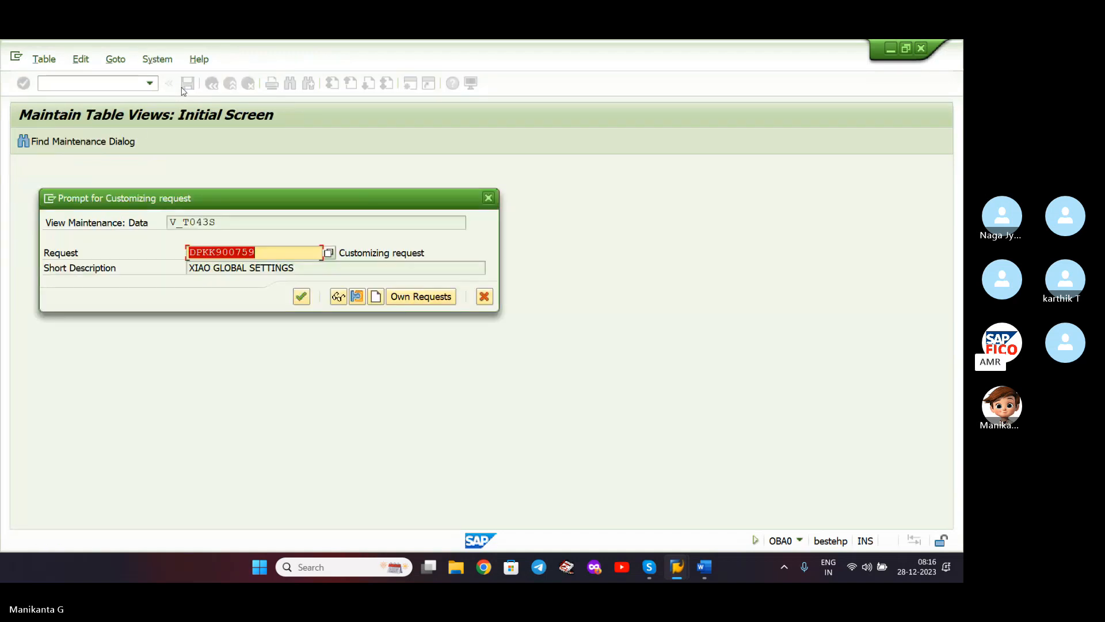
{"action": "left_click", "coordinate": [302, 297]}
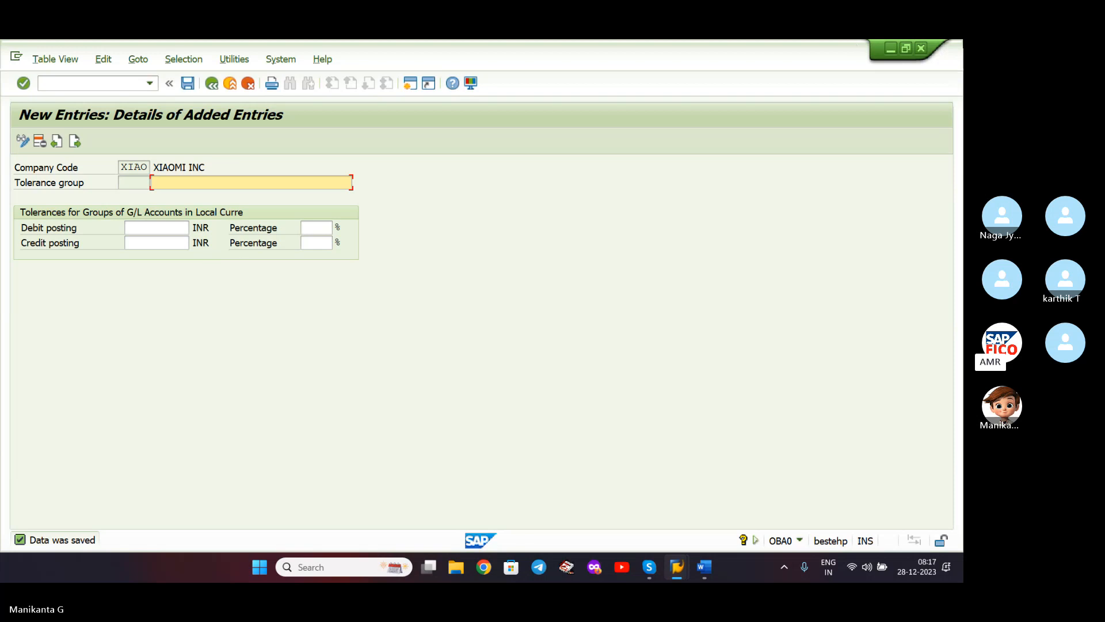
{"action": "left_click", "coordinate": [922, 50]}
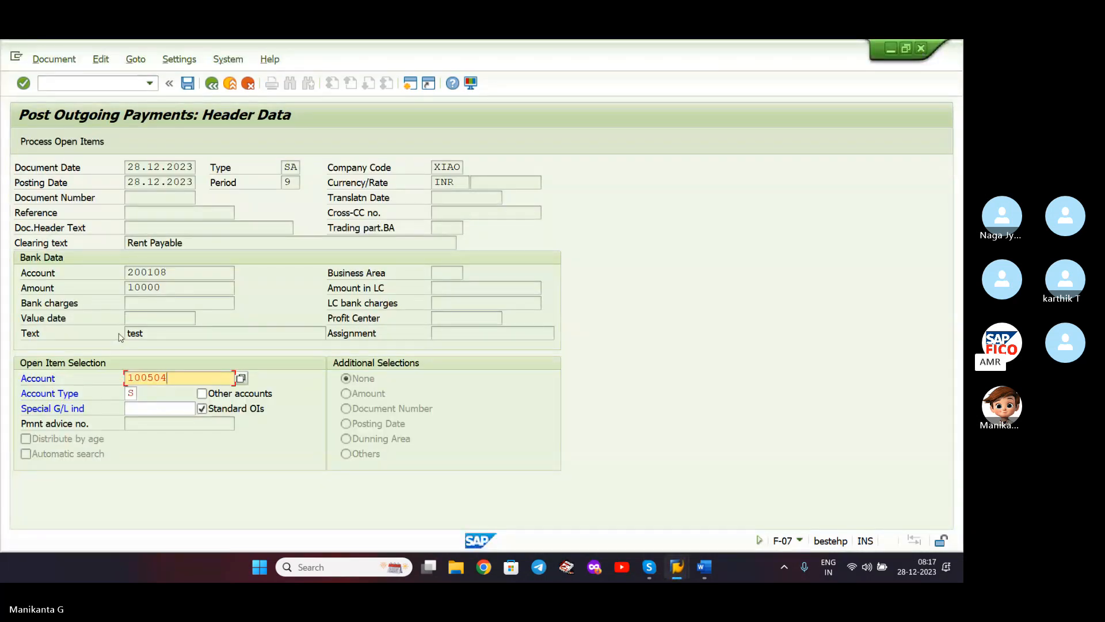
- Process the 100504 open items, simulate, and post the 10,000 INR rent payment as document 22
{"action": "left_click", "coordinate": [92, 147]}
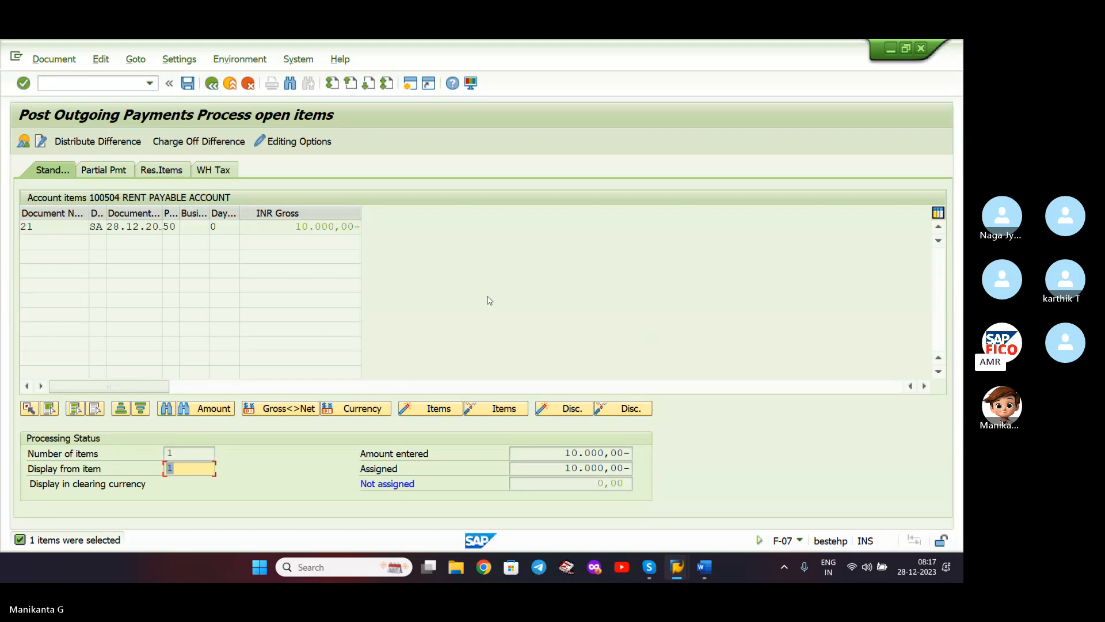
{"action": "left_click", "coordinate": [54, 59]}
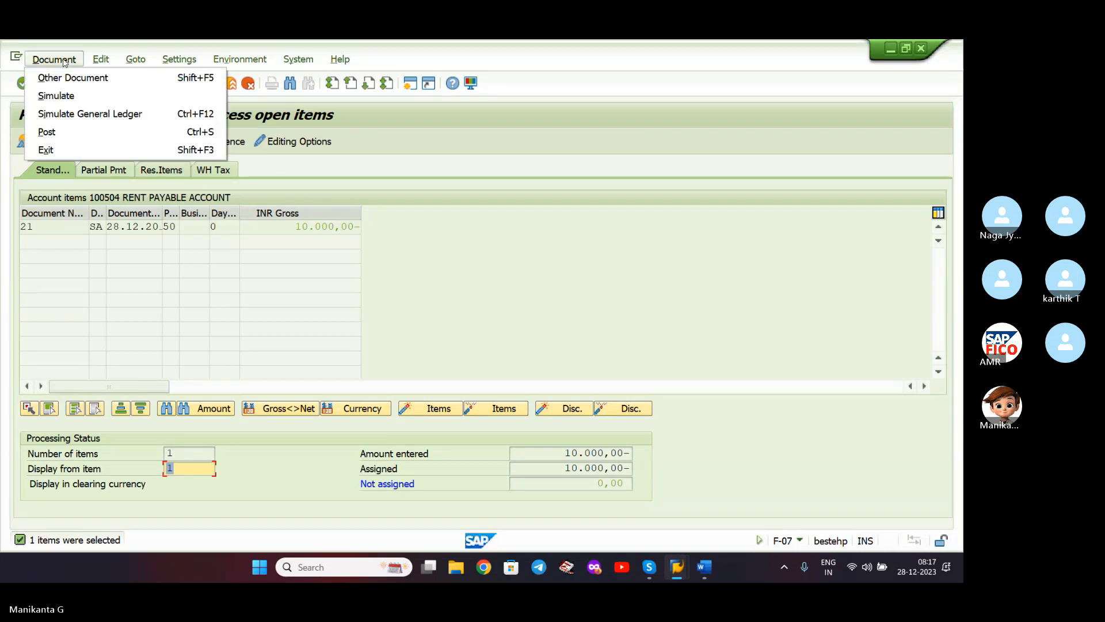
{"action": "left_click", "coordinate": [65, 96]}
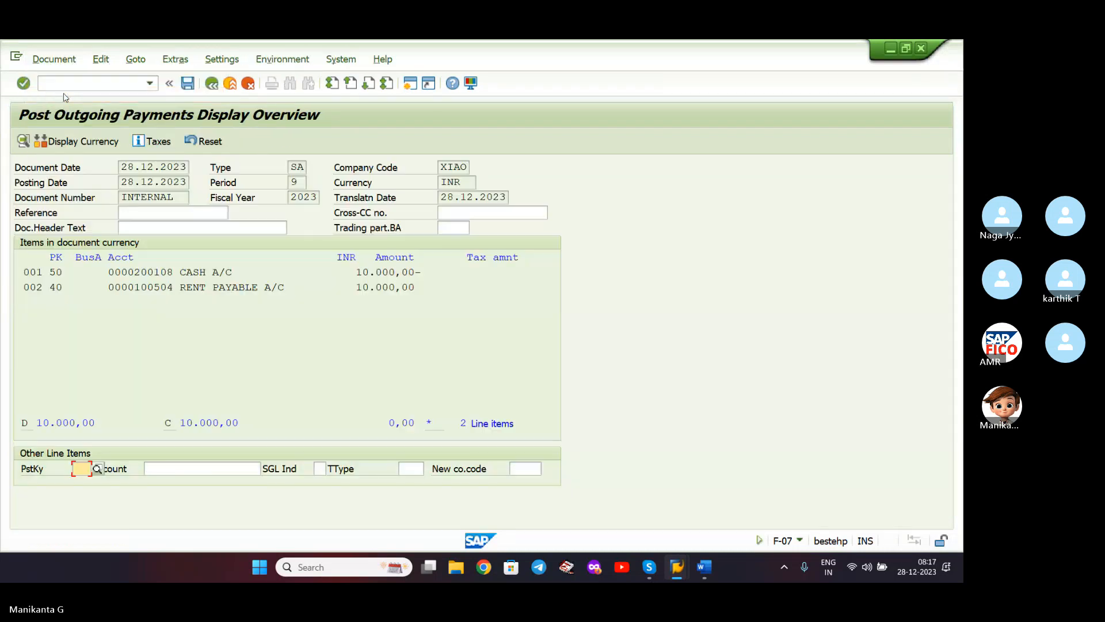
{"action": "left_click", "coordinate": [187, 84]}
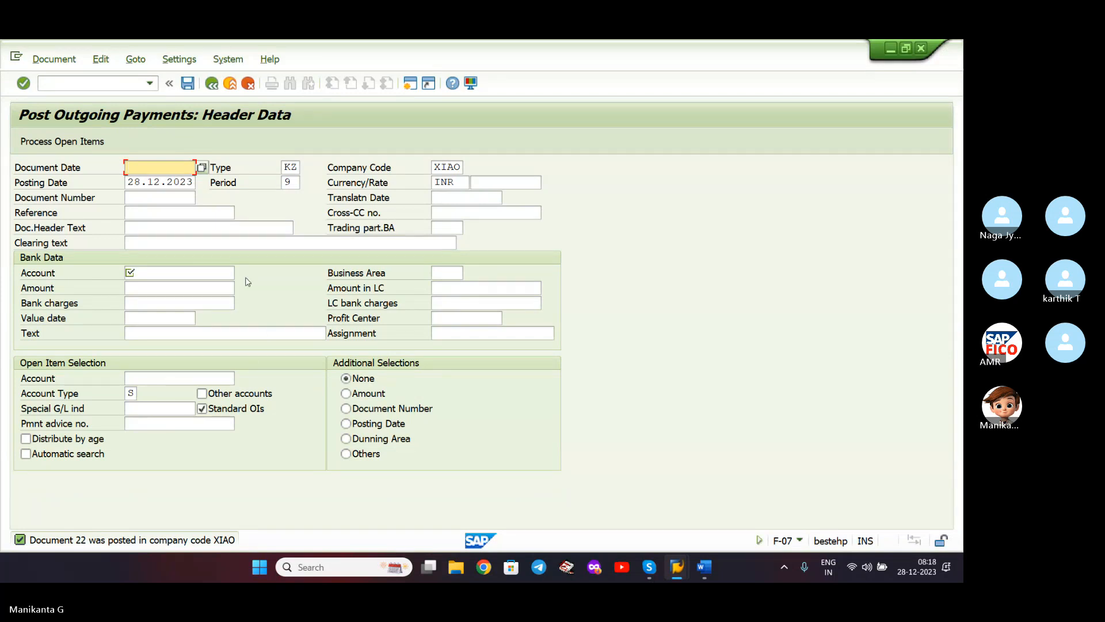
- In FBL3N, list cleared items for account 100504 in XIAO, showing documents 21 and 22
{"action": "left_click", "coordinate": [133, 84]}
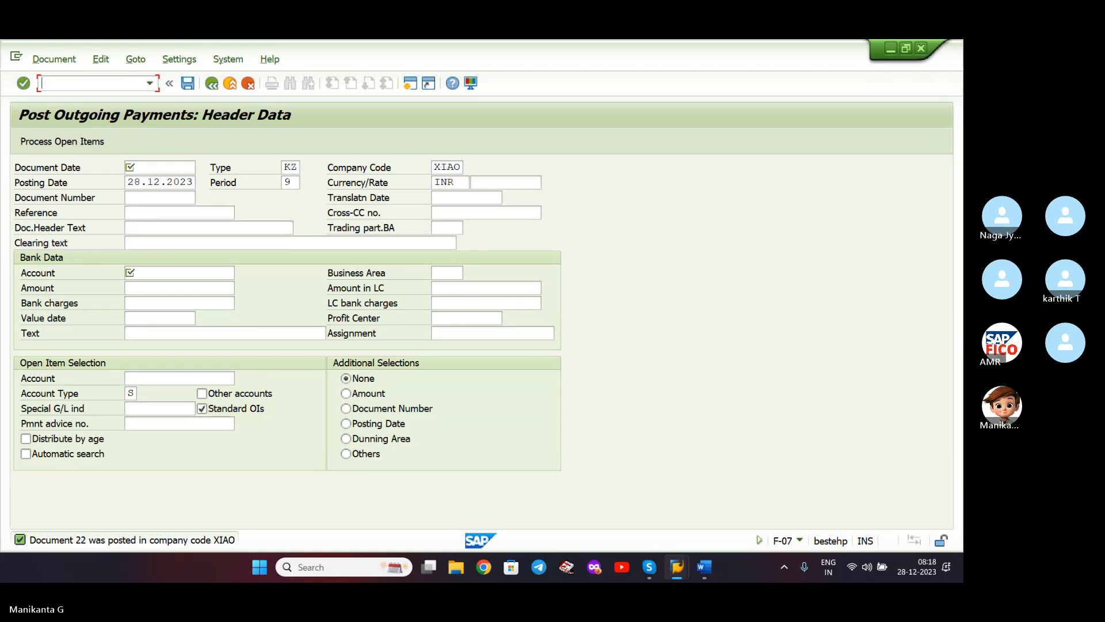
{"action": "type", "text": "/NFB"}
{"action": "key", "text": "BackSpace"}
{"action": "key", "text": "BackSpace"}
{"action": "key", "text": "BackSpace"}
{"action": "key", "text": "BackSpace"}
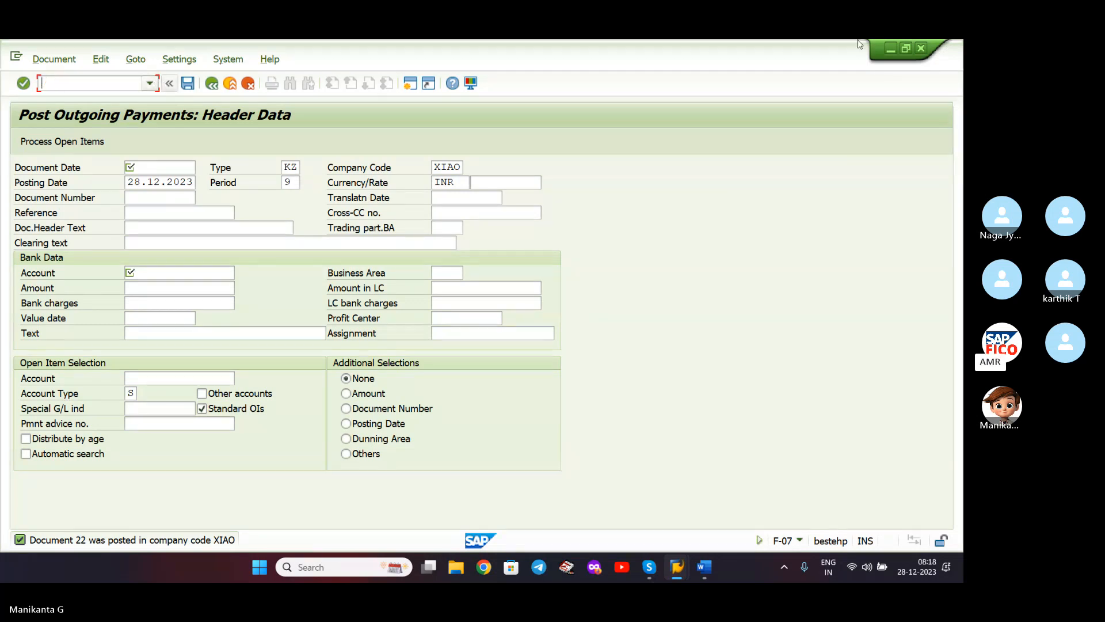
{"action": "left_click", "coordinate": [890, 48]}
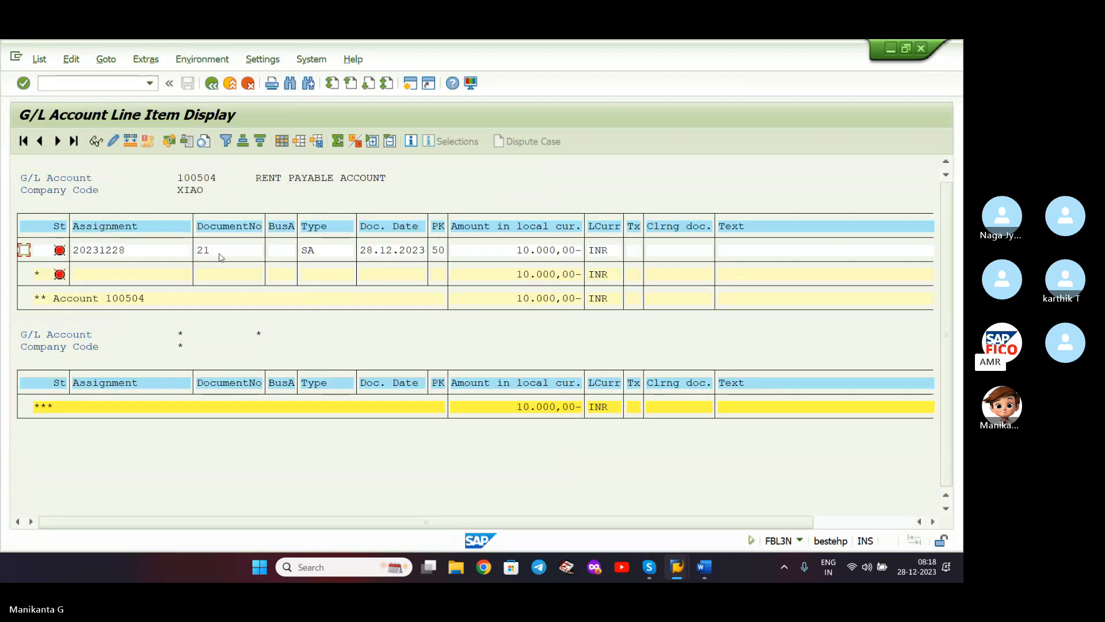
{"action": "left_click", "coordinate": [51, 62]}
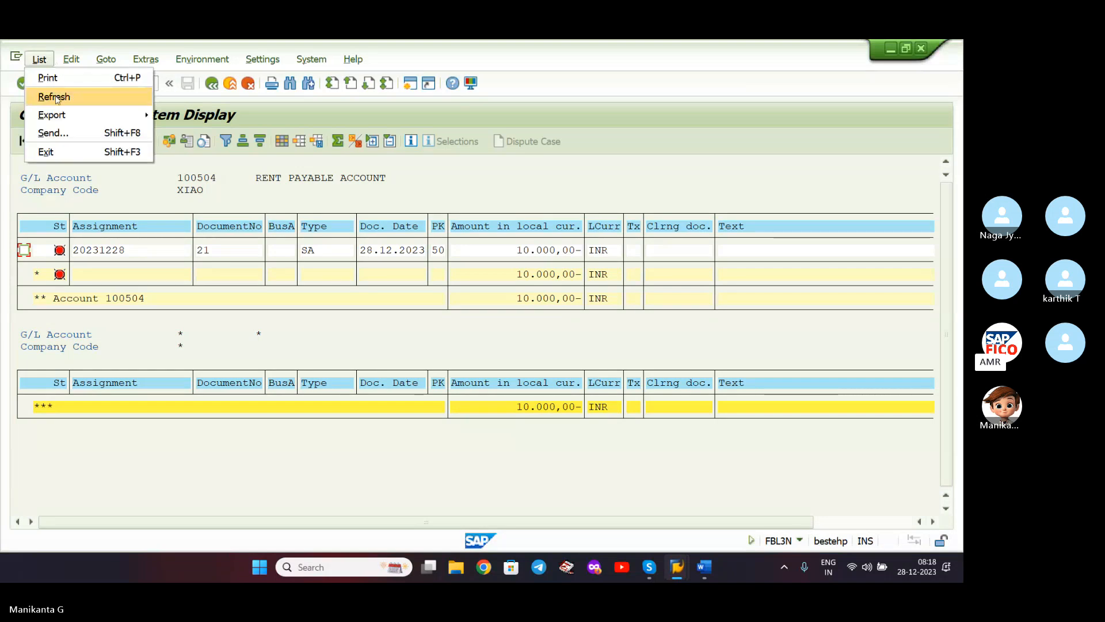
{"action": "left_click", "coordinate": [54, 96]}
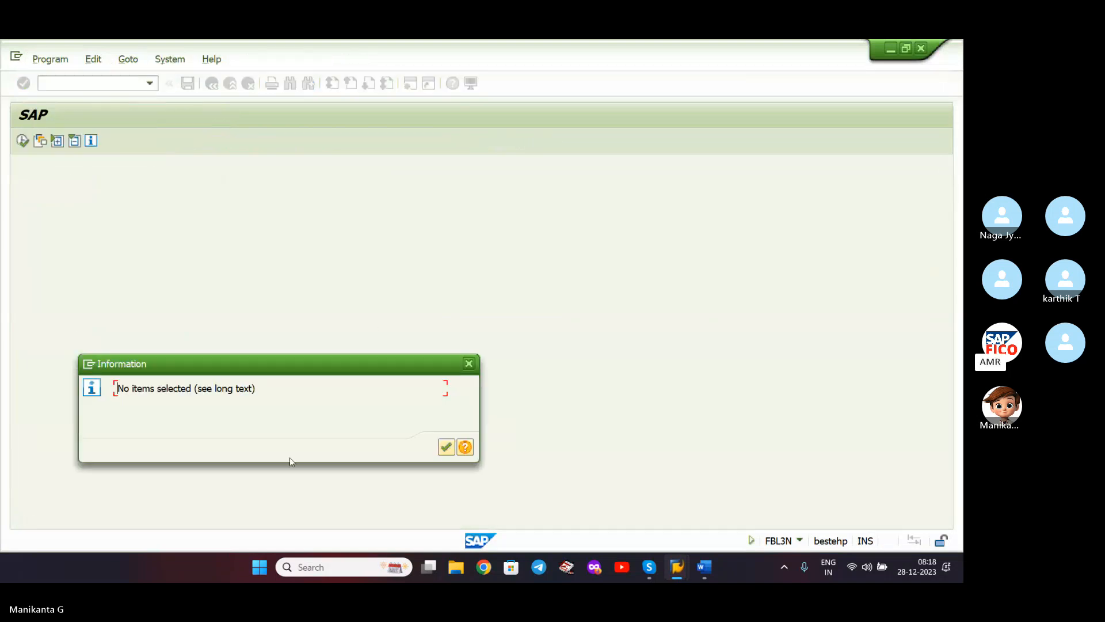
{"action": "left_click", "coordinate": [447, 447]}
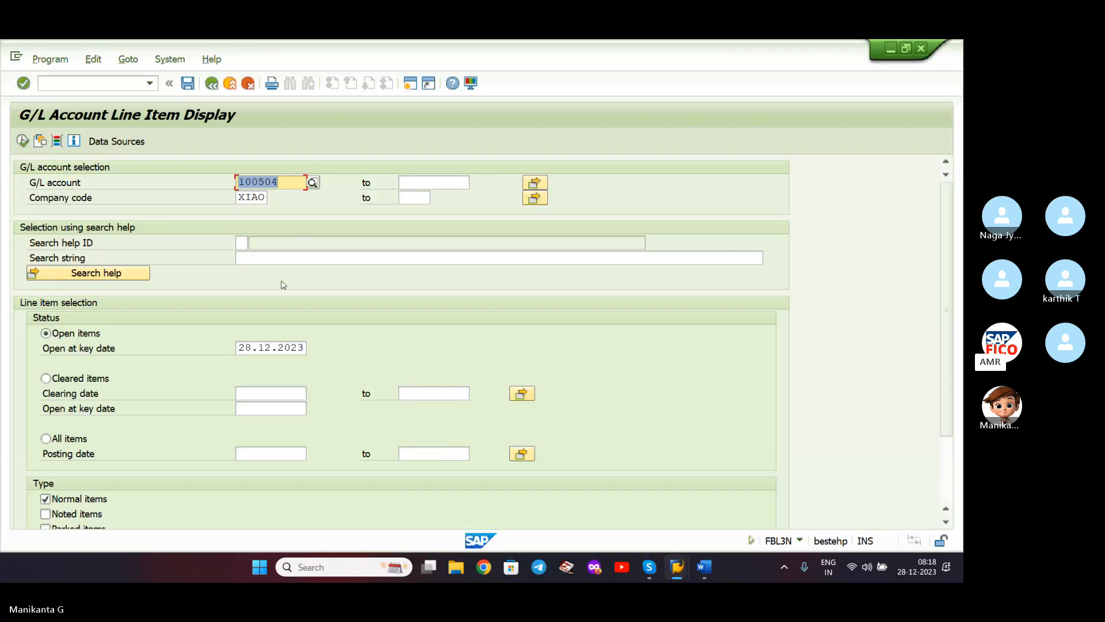
{"action": "left_click", "coordinate": [46, 379]}
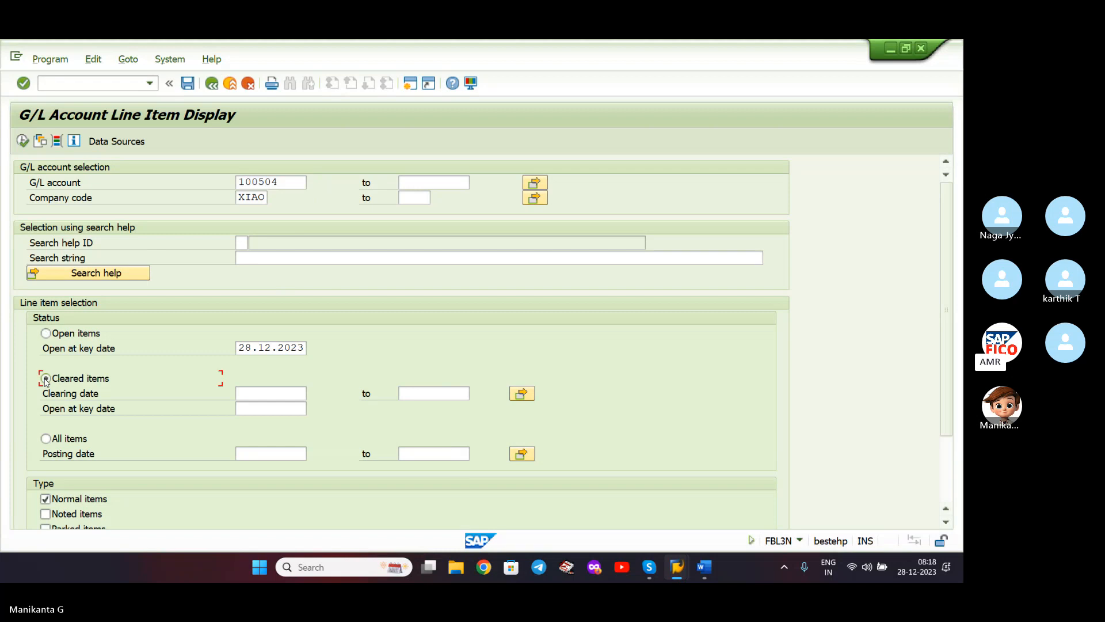
{"action": "left_click", "coordinate": [23, 141]}
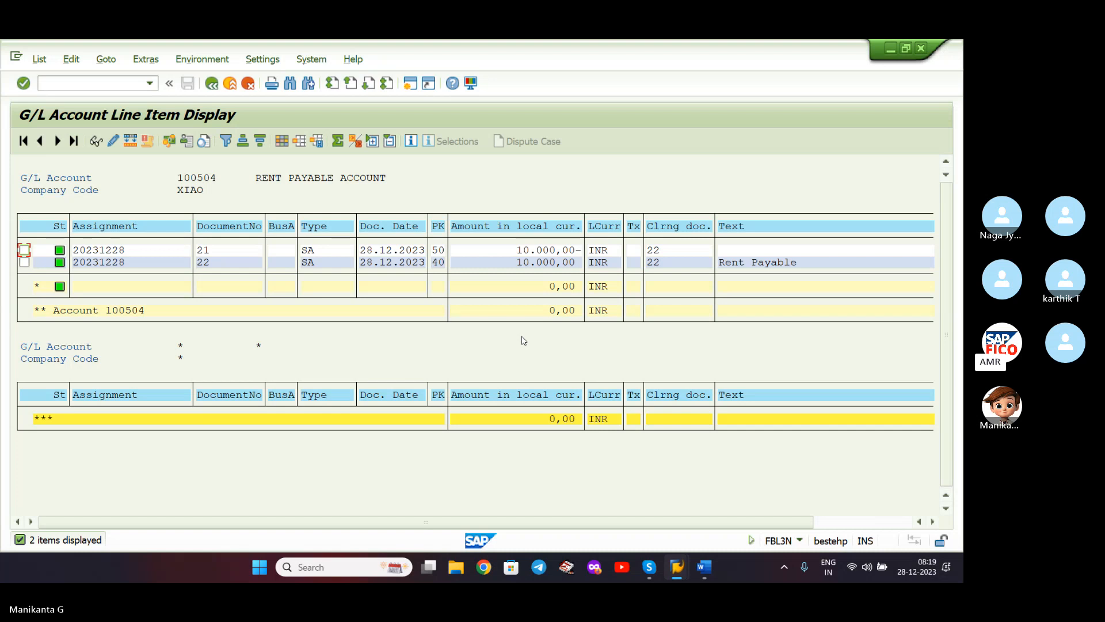
- Add a blank line above the INCOMMING PAYMENT heading in the Word notes
{"action": "left_click", "coordinate": [709, 577]}
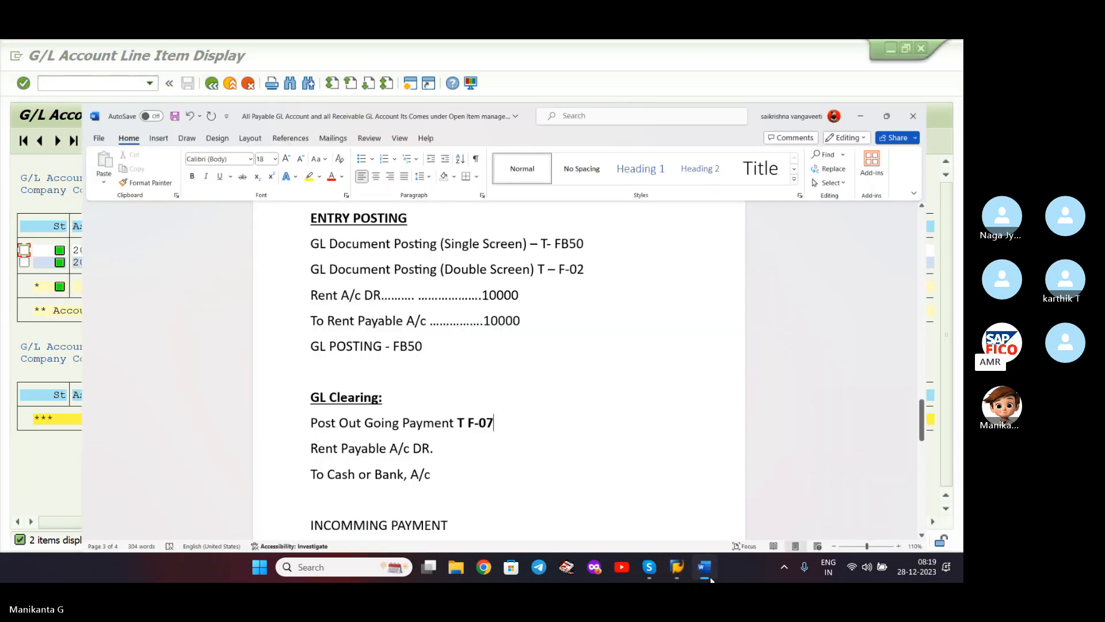
{"action": "scroll", "coordinate": [641, 402], "scroll_direction": "down", "scroll_amount": 5}
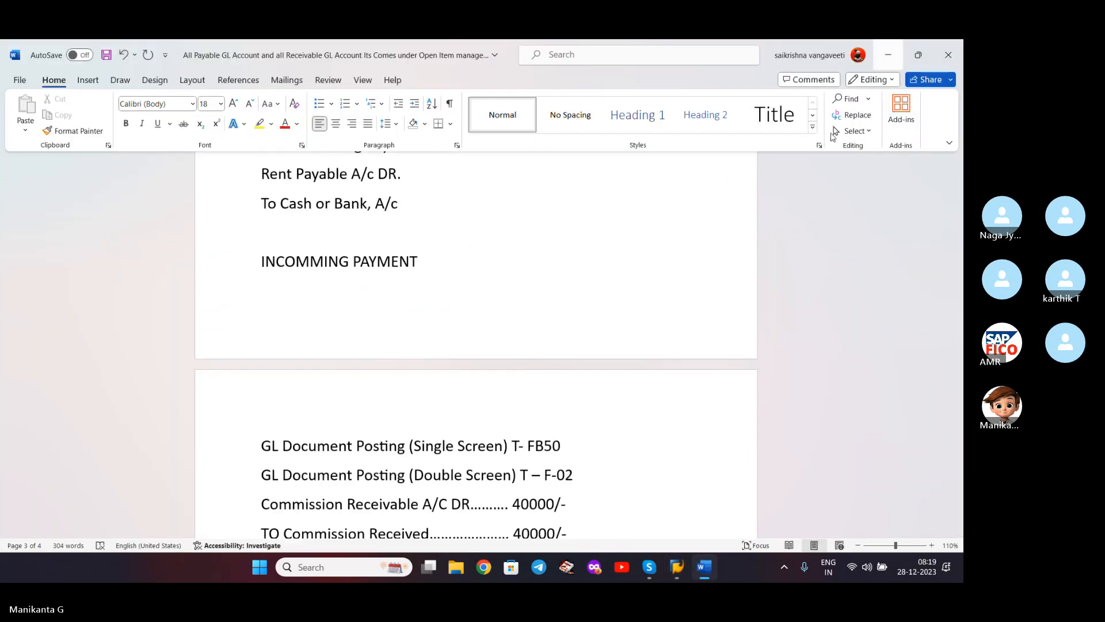
{"action": "scroll", "coordinate": [691, 357], "scroll_direction": "down", "scroll_amount": 3}
{"action": "scroll", "coordinate": [646, 368], "scroll_direction": "up", "scroll_amount": 3}
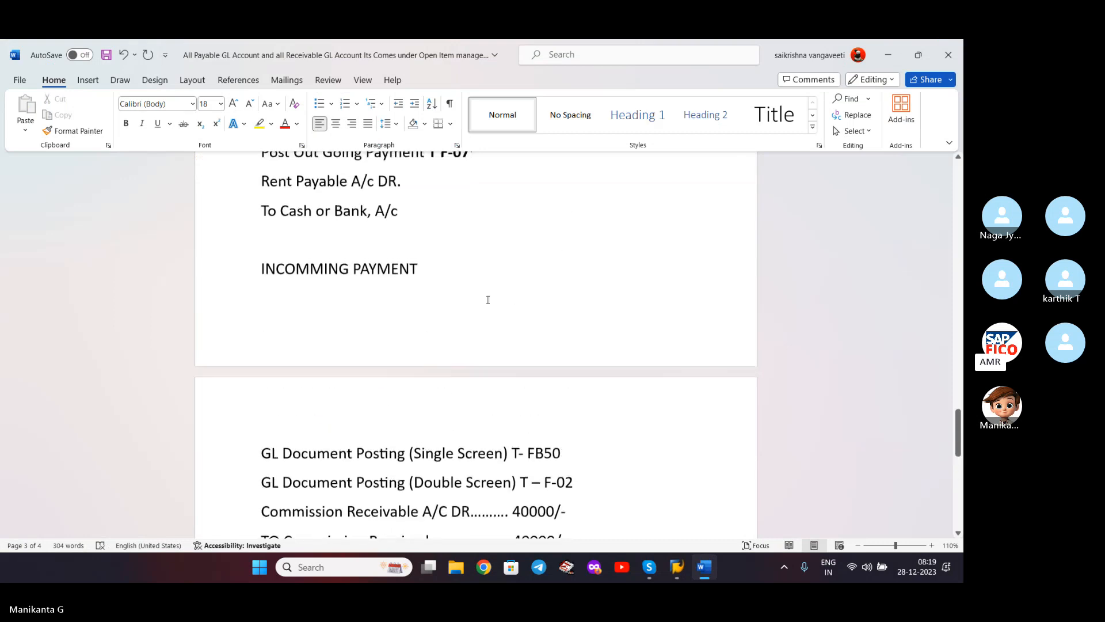
{"action": "left_click", "coordinate": [444, 244]}
{"action": "key", "text": "Return"}
{"action": "key", "text": "Return"}
{"action": "scroll", "coordinate": [476, 345], "scroll_direction": "down", "scroll_amount": 3}
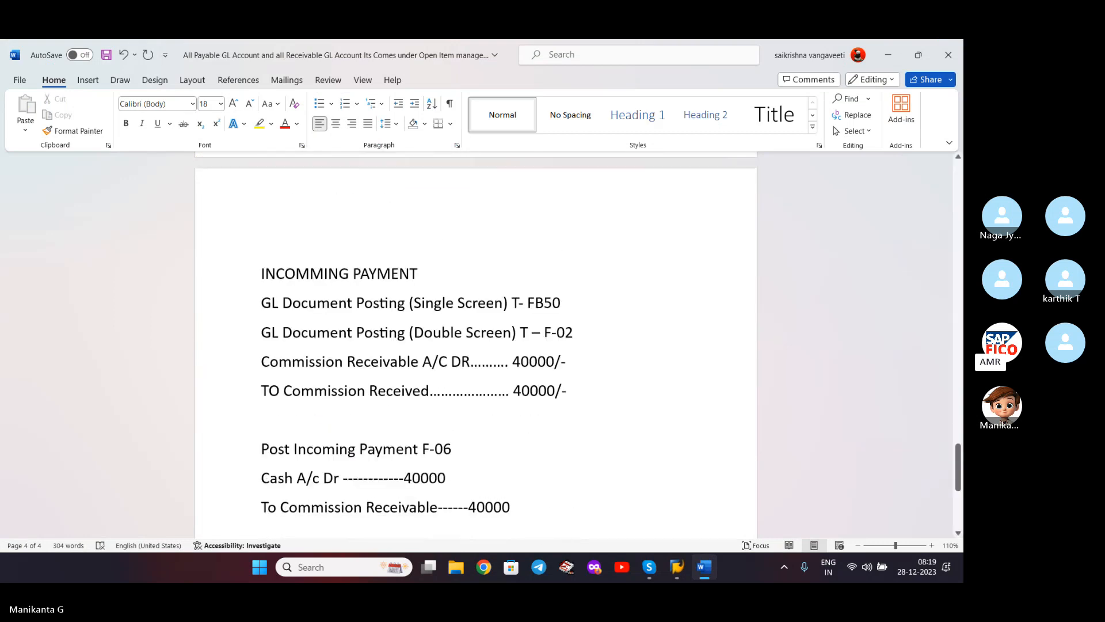
{"action": "key", "text": "BackSpace"}
{"action": "scroll", "coordinate": [416, 350], "scroll_direction": "down", "scroll_amount": 2}
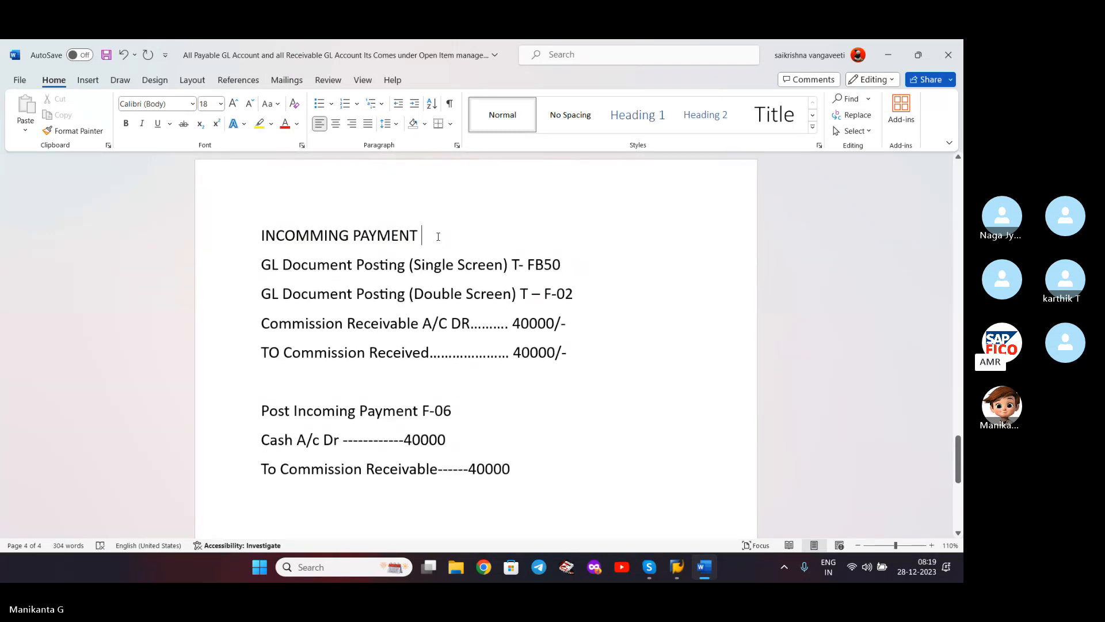
- Make the heading bold and underlined, correct it to INCOMING PAYMENT, and save
{"action": "key", "text": "Home"}
{"action": "key", "text": "shift+End"}
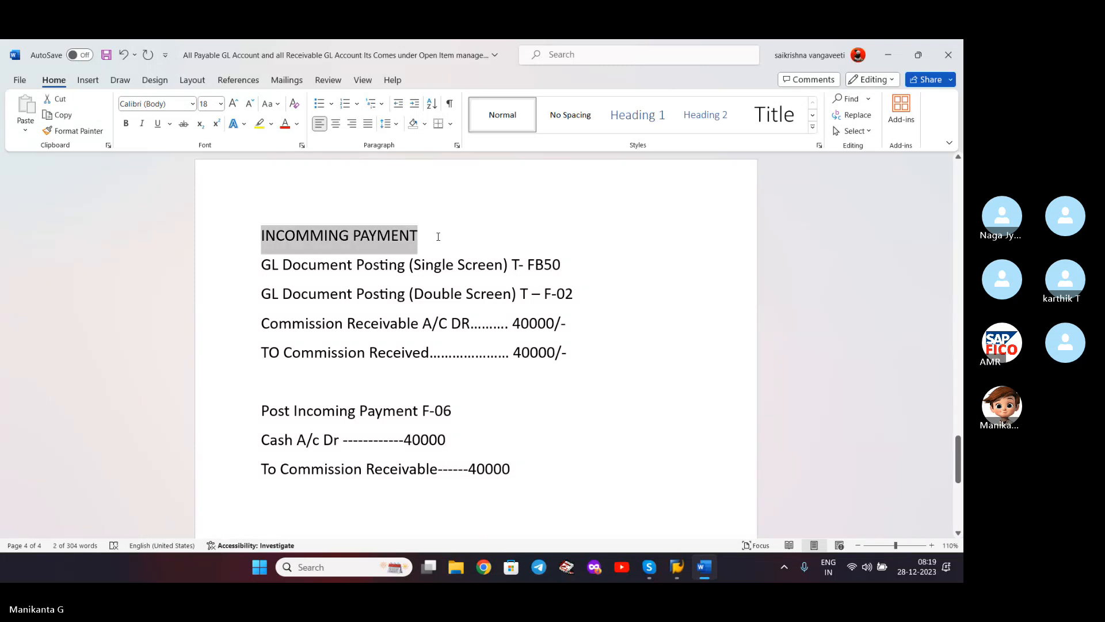
{"action": "key", "text": "ctrl+u"}
{"action": "key", "text": "ctrl+b"}
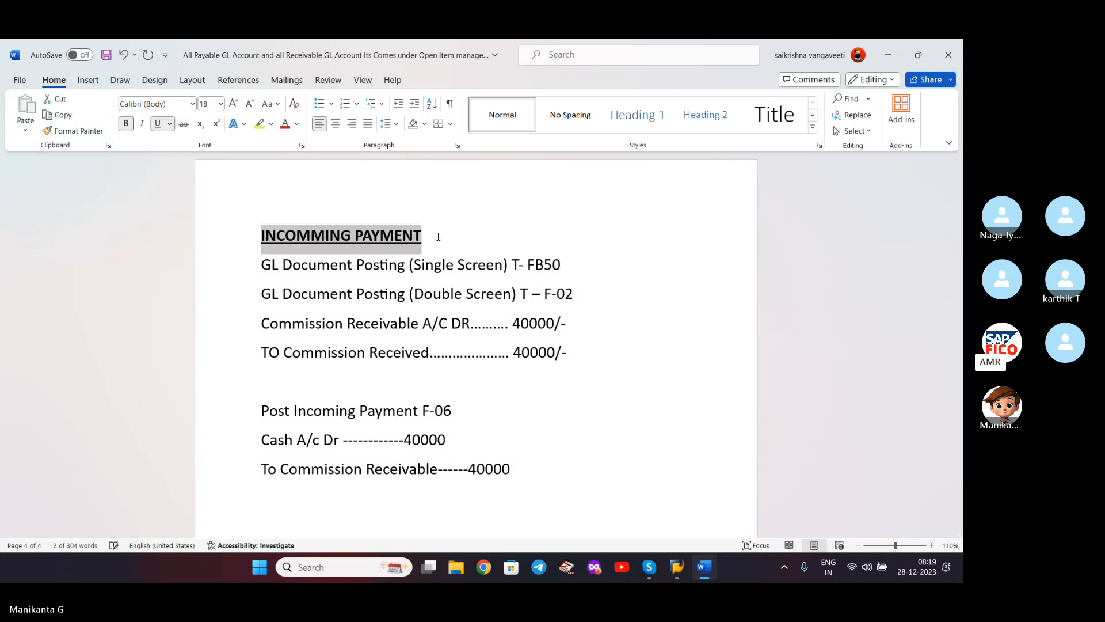
{"action": "left_click", "coordinate": [610, 276]}
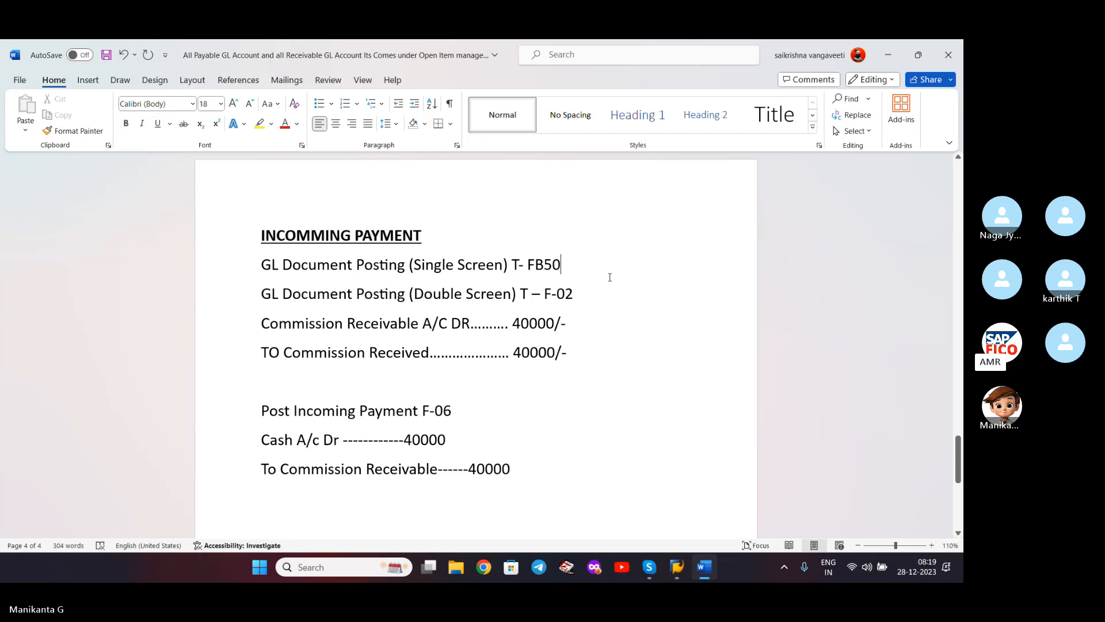
{"action": "left_click", "coordinate": [312, 235]}
{"action": "key", "text": "BackSpace"}
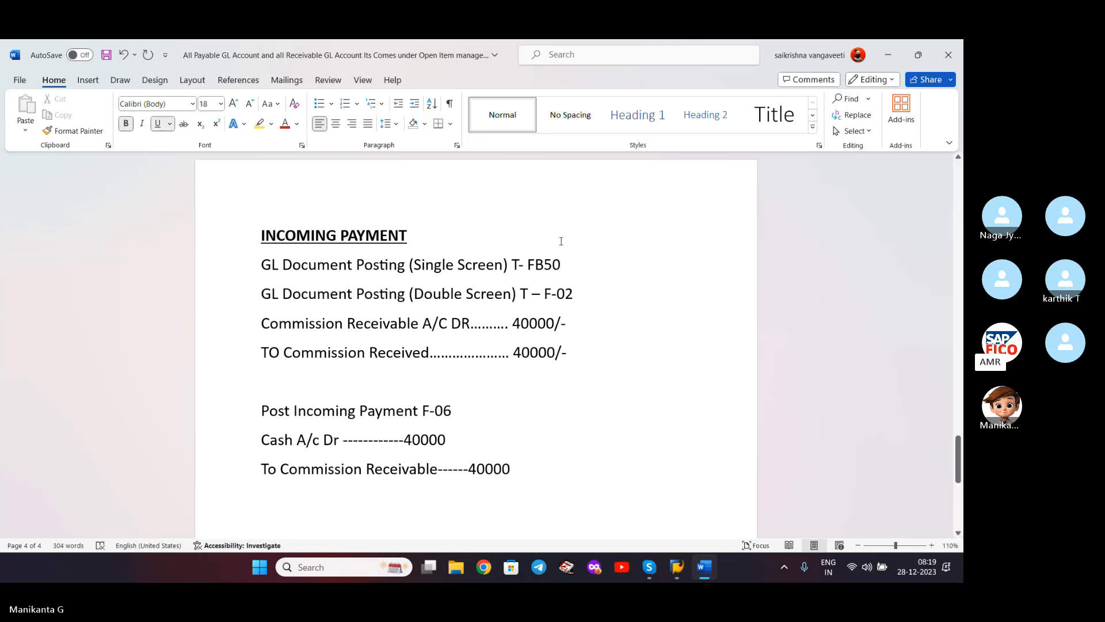
{"action": "left_click", "coordinate": [607, 265]}
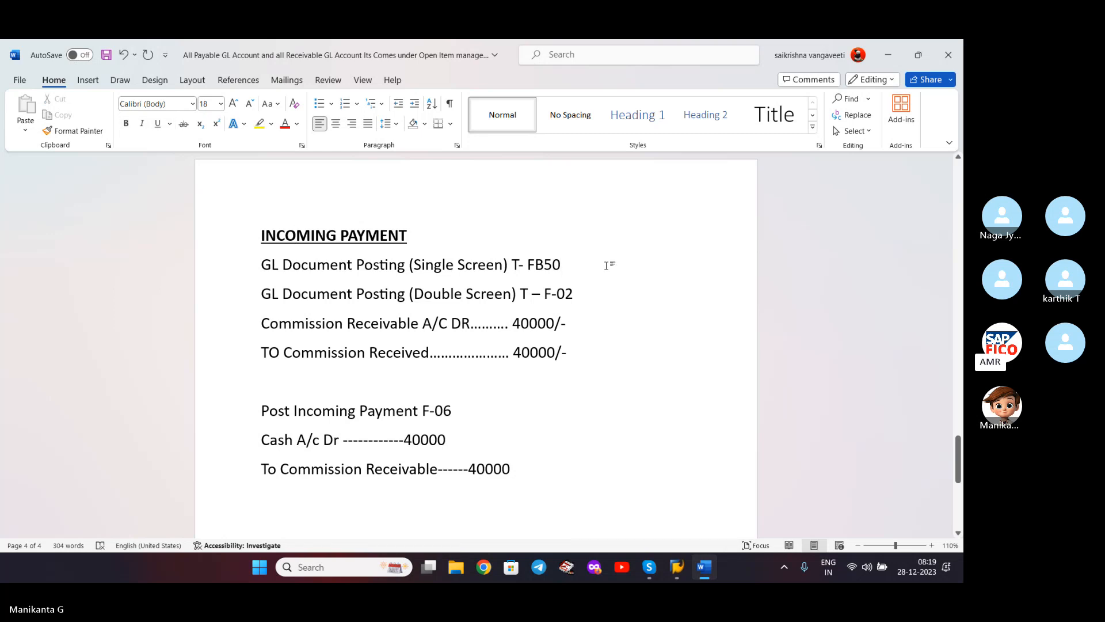
{"action": "key", "text": "ctrl+s"}
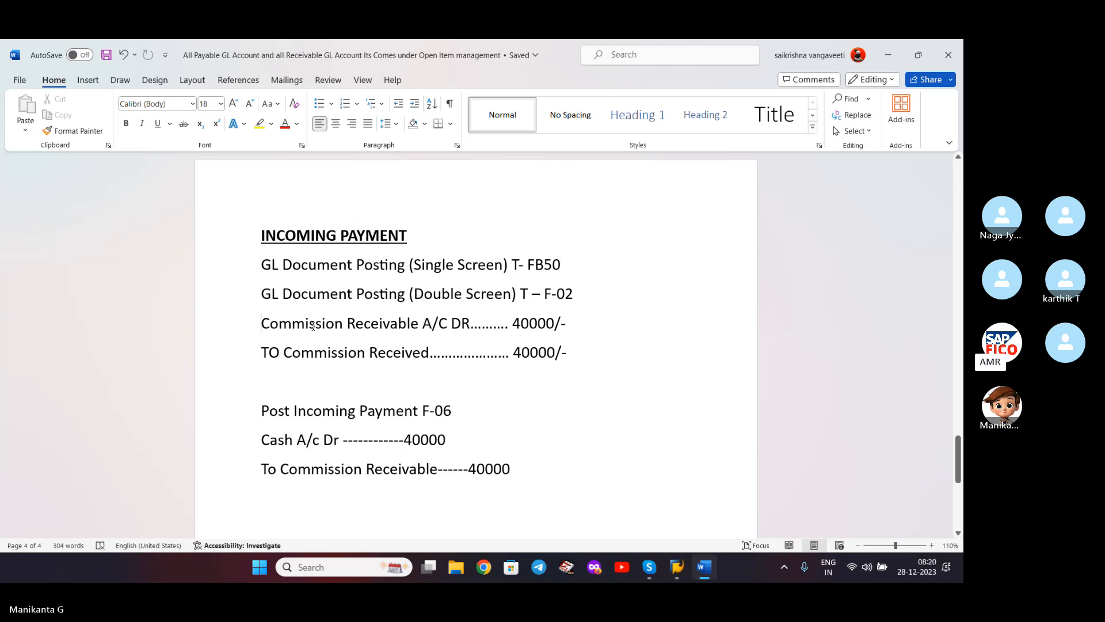
- Add a blank line above the commission entries, change 'TO' to 'To', and save
{"action": "key", "text": "Return"}
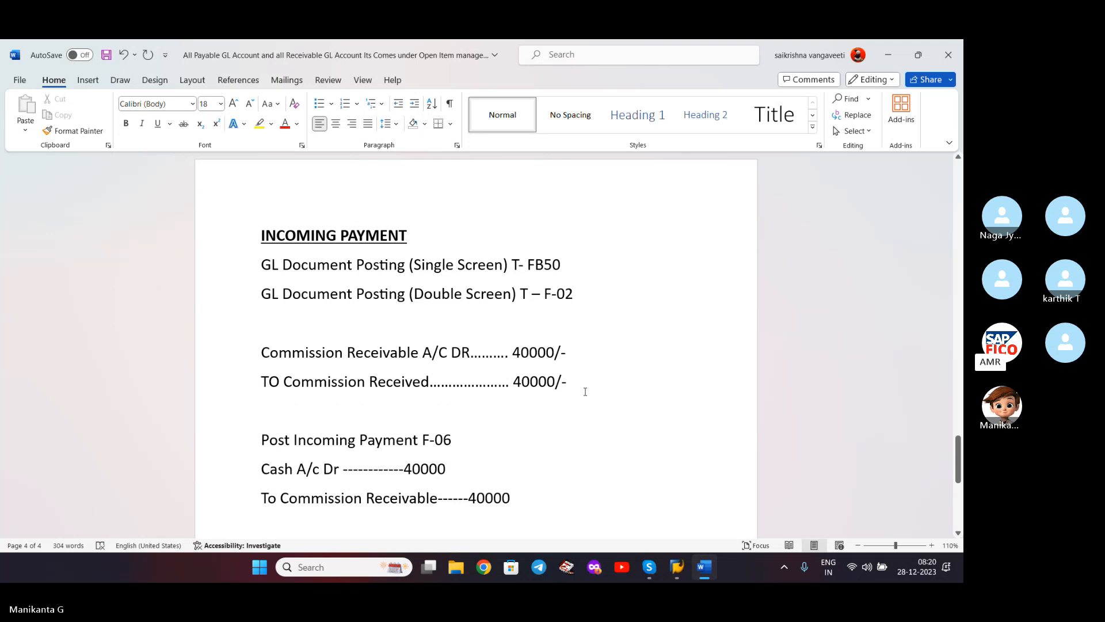
{"action": "left_click", "coordinate": [283, 380]}
{"action": "key", "text": "BackSpace"}
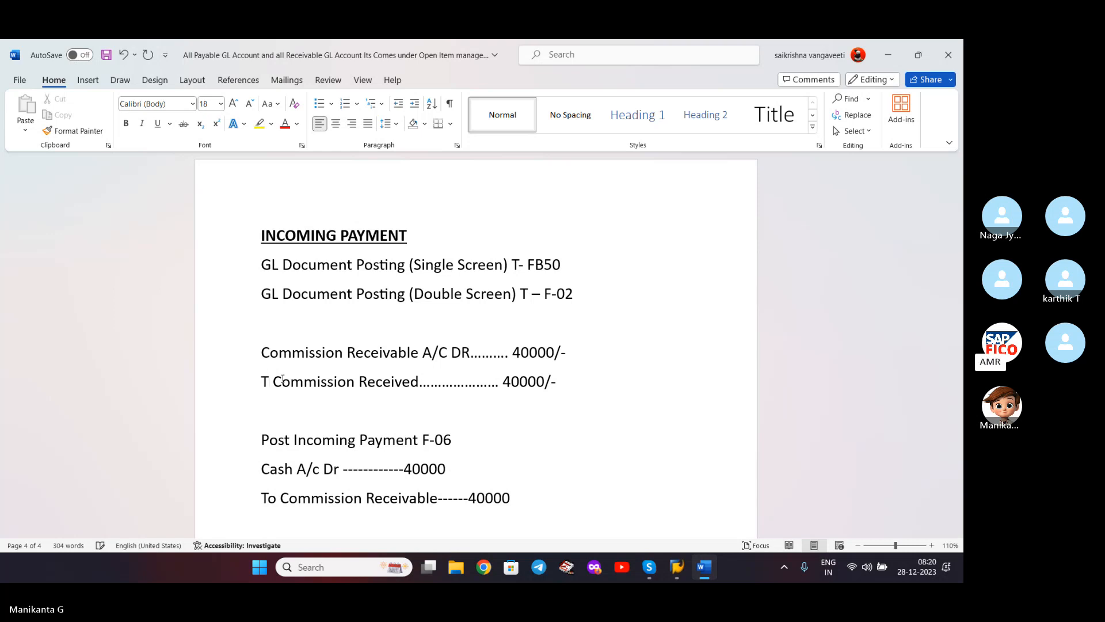
{"action": "type", "text": "o"}
{"action": "key", "text": "ctrl+s"}
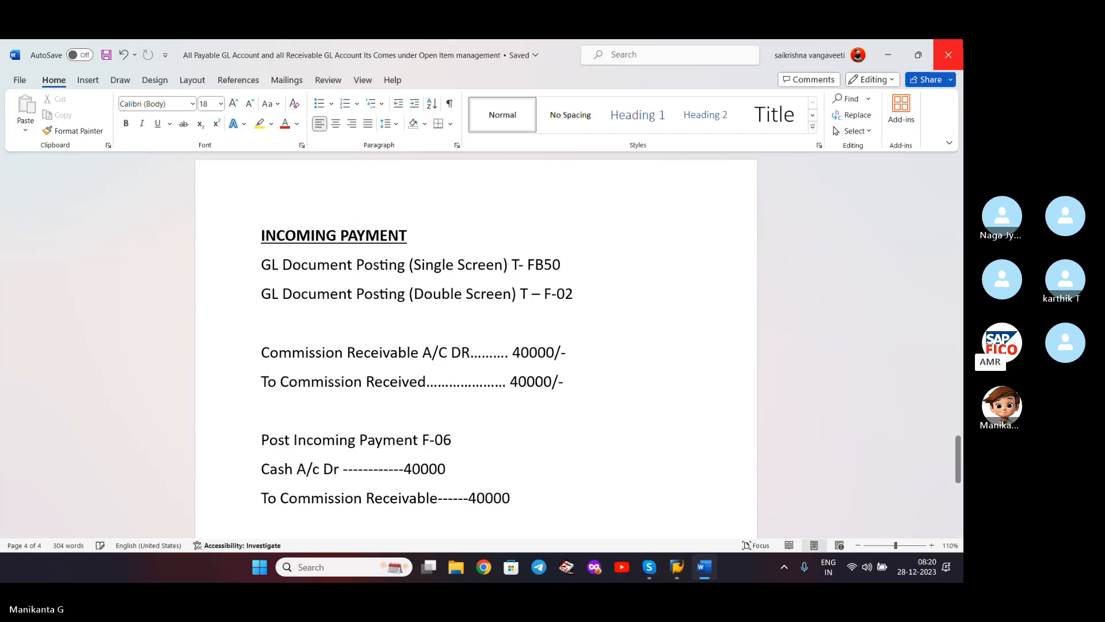
{"action": "left_click", "coordinate": [889, 54]}
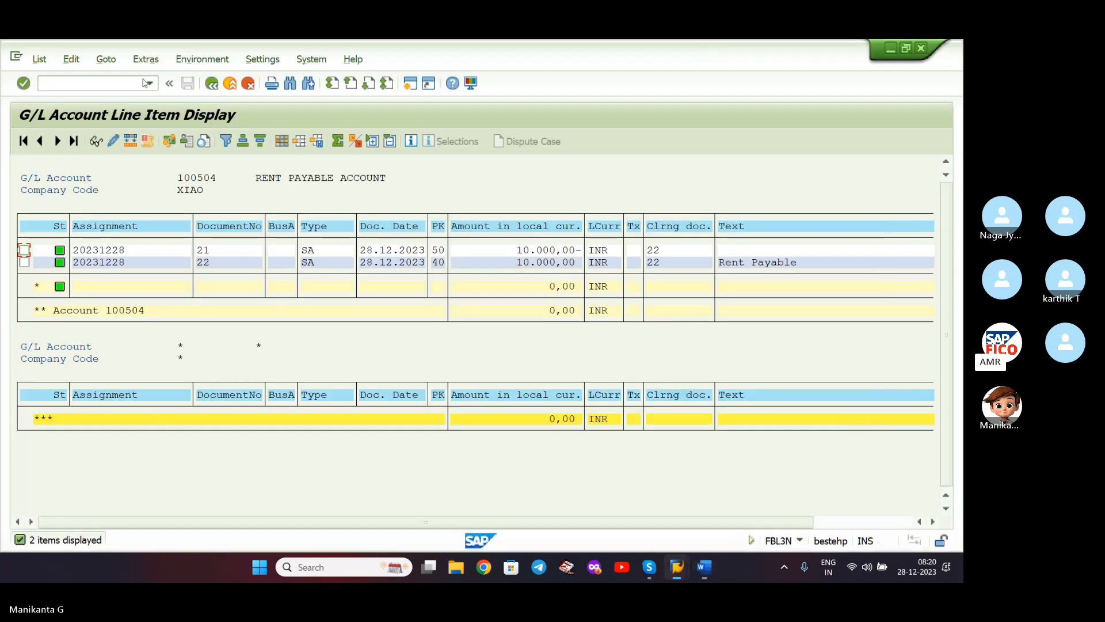
- Start FB50 with document date 28.12.2023
{"action": "left_click", "coordinate": [150, 84]}
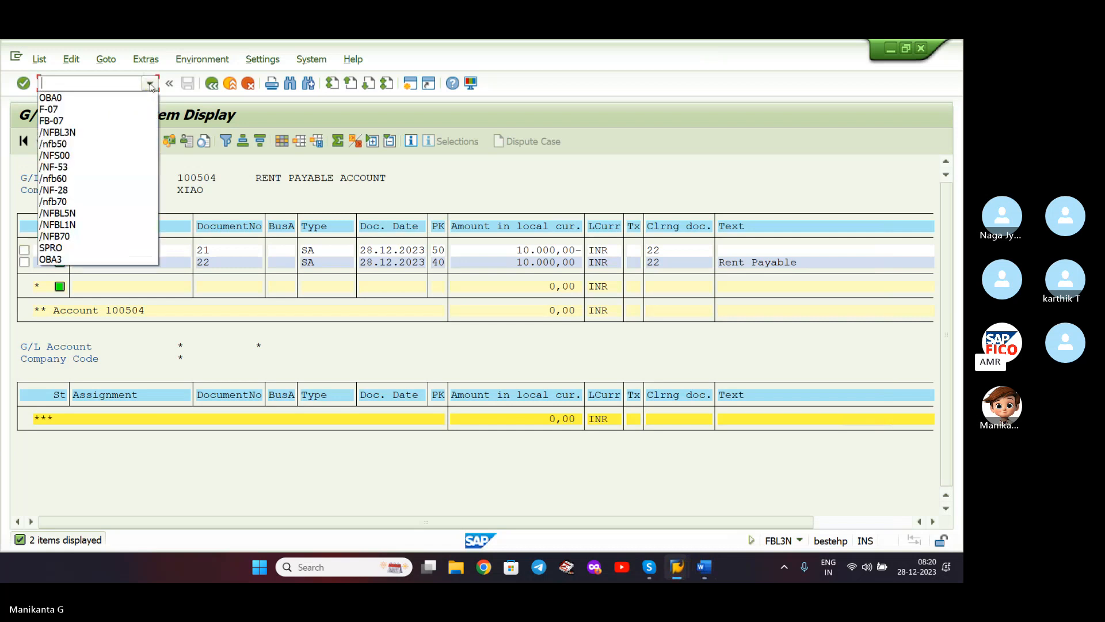
{"action": "left_click", "coordinate": [105, 144]}
{"action": "key", "text": "Return"}
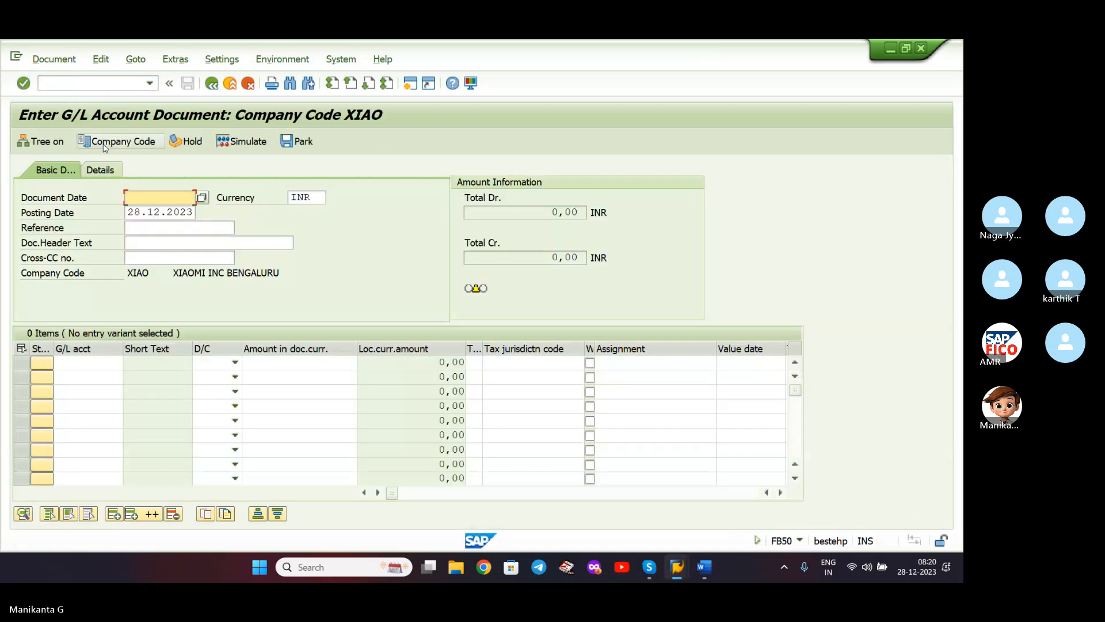
{"action": "left_click", "coordinate": [202, 197]}
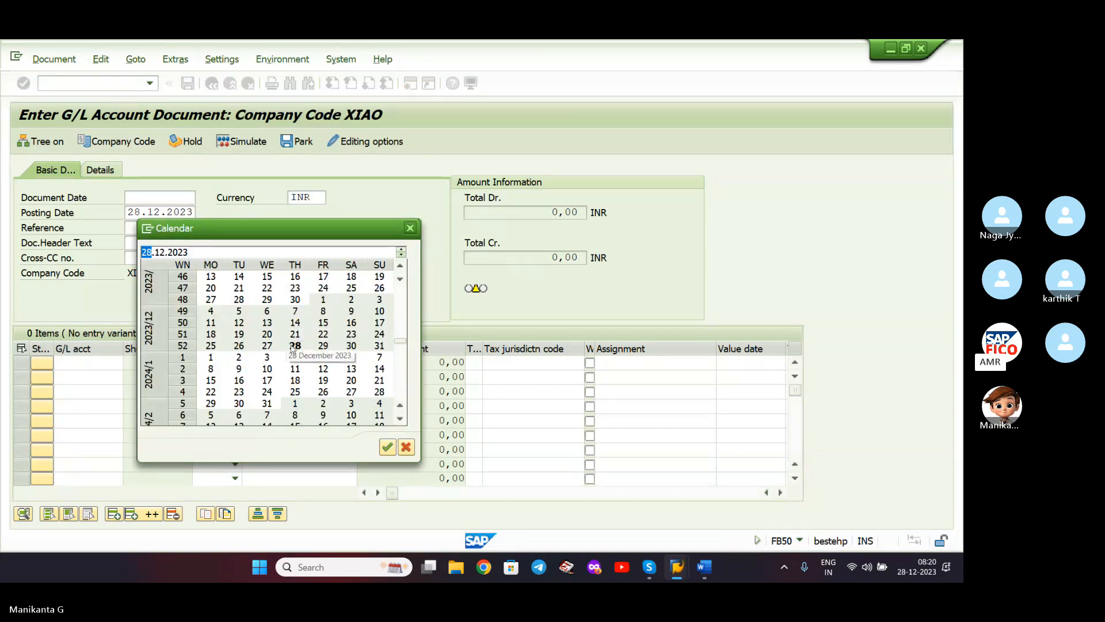
{"action": "double_click", "coordinate": [294, 345]}
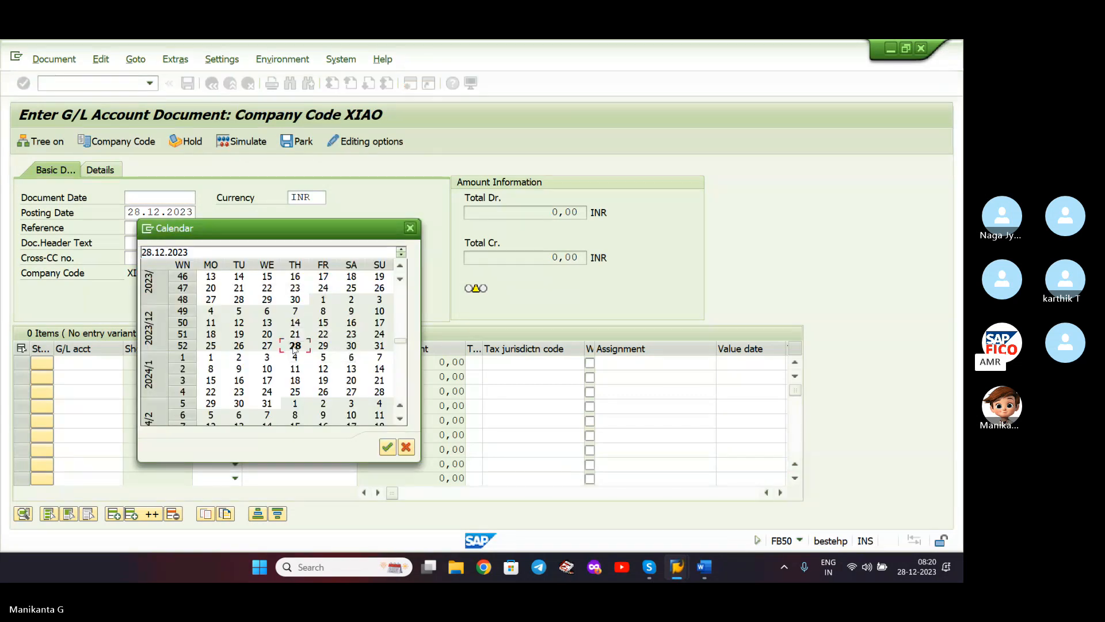
- Enter line 1 as a debit to commission receivable account 200109
{"action": "left_click", "coordinate": [104, 362]}
{"action": "left_click", "coordinate": [129, 363]}
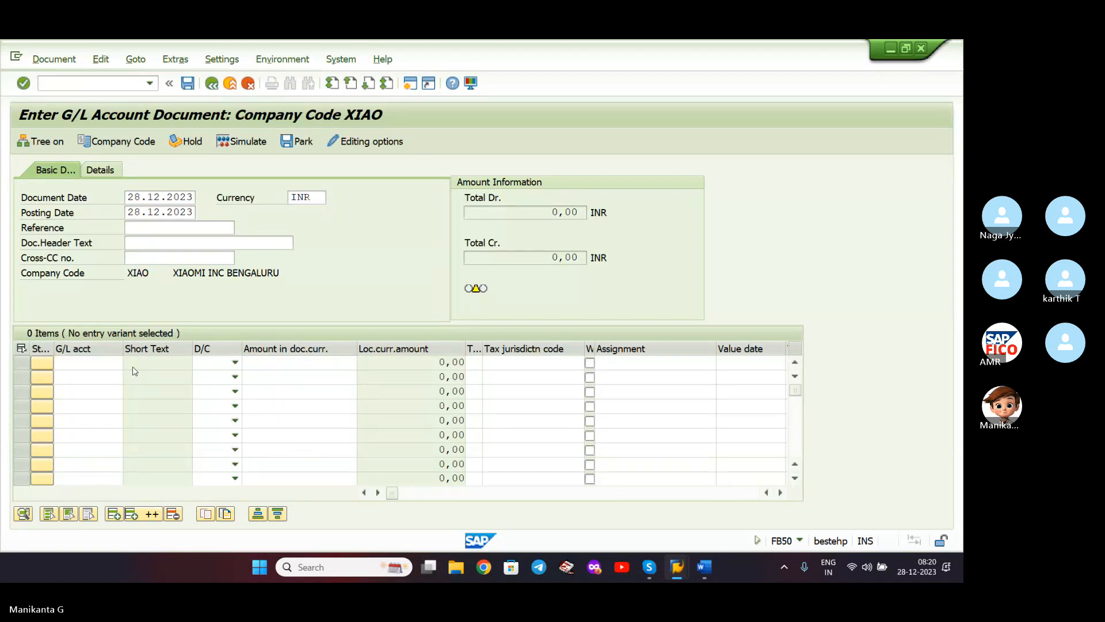
{"action": "left_click", "coordinate": [228, 302]}
{"action": "key", "text": "Return"}
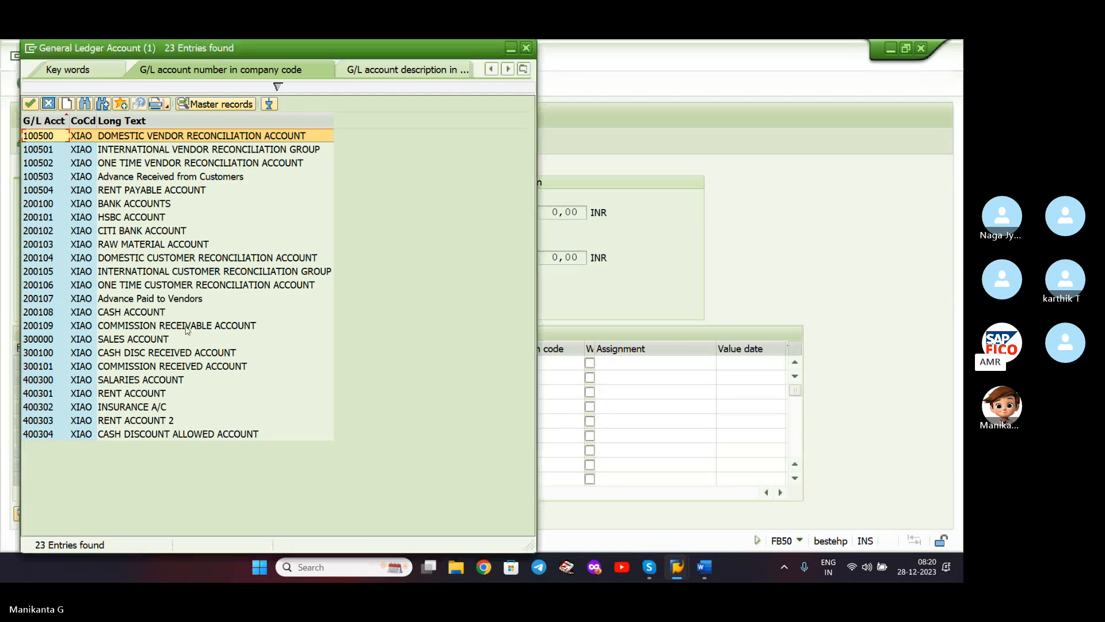
{"action": "double_click", "coordinate": [186, 330]}
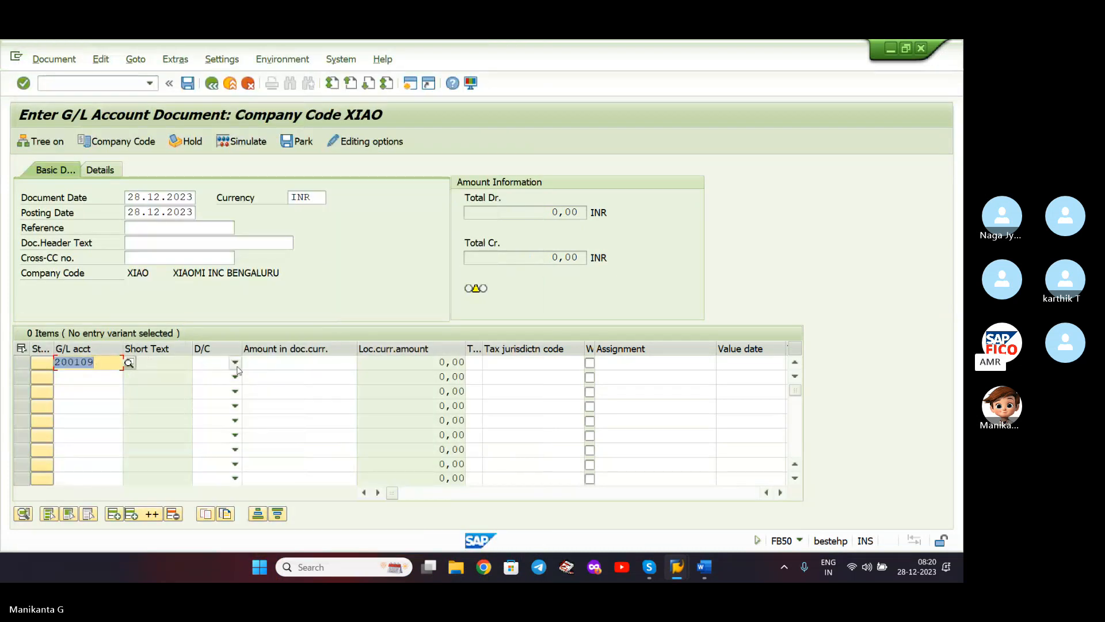
{"action": "left_click", "coordinate": [218, 363]}
{"action": "left_click", "coordinate": [215, 392]}
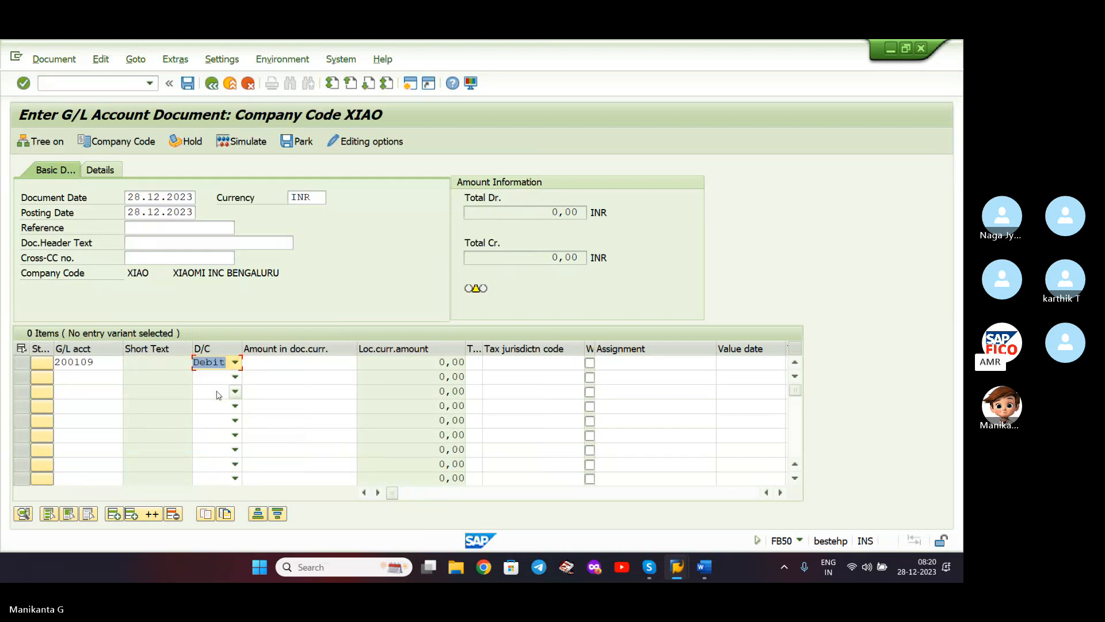
{"action": "left_click", "coordinate": [279, 365]}
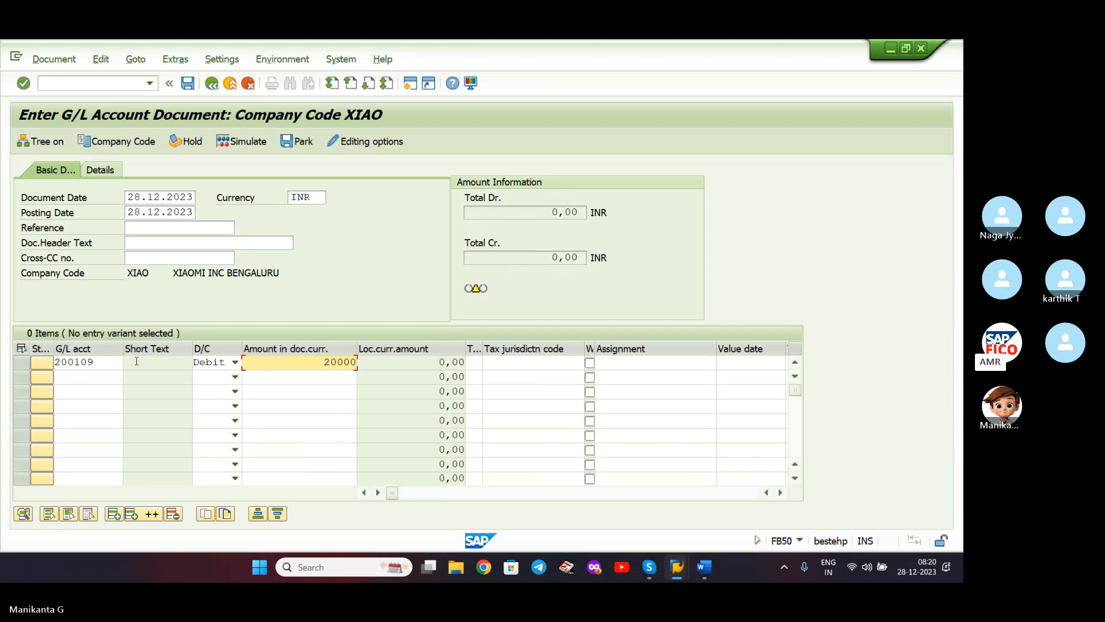
- Credit commission received account 300101 with 20000, then simulate and post as document 23
{"action": "left_click", "coordinate": [117, 376]}
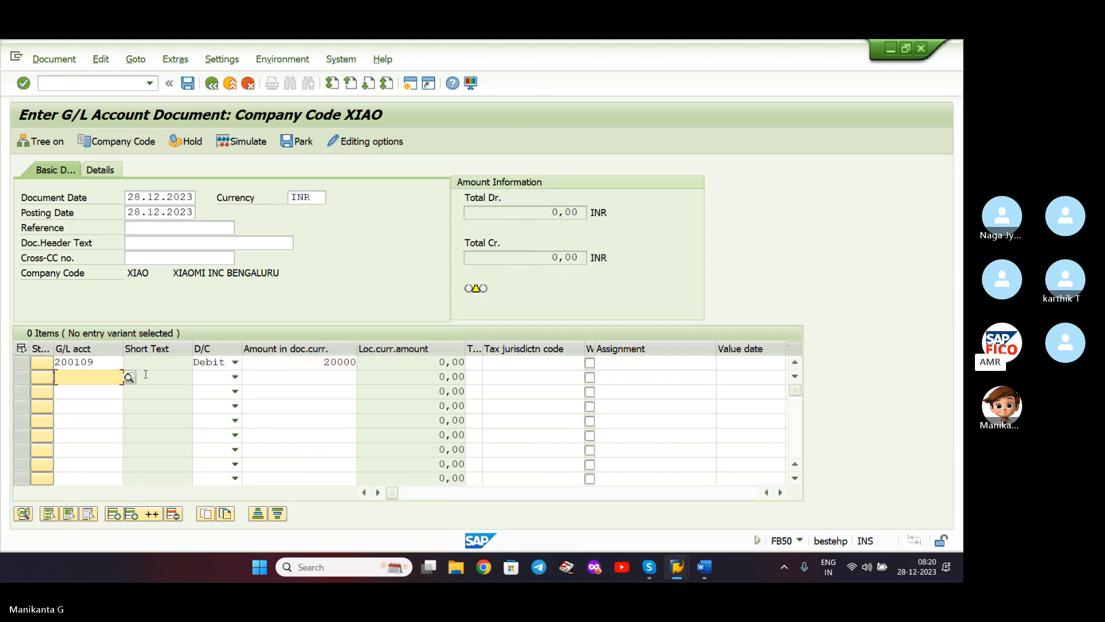
{"action": "left_click", "coordinate": [129, 377]}
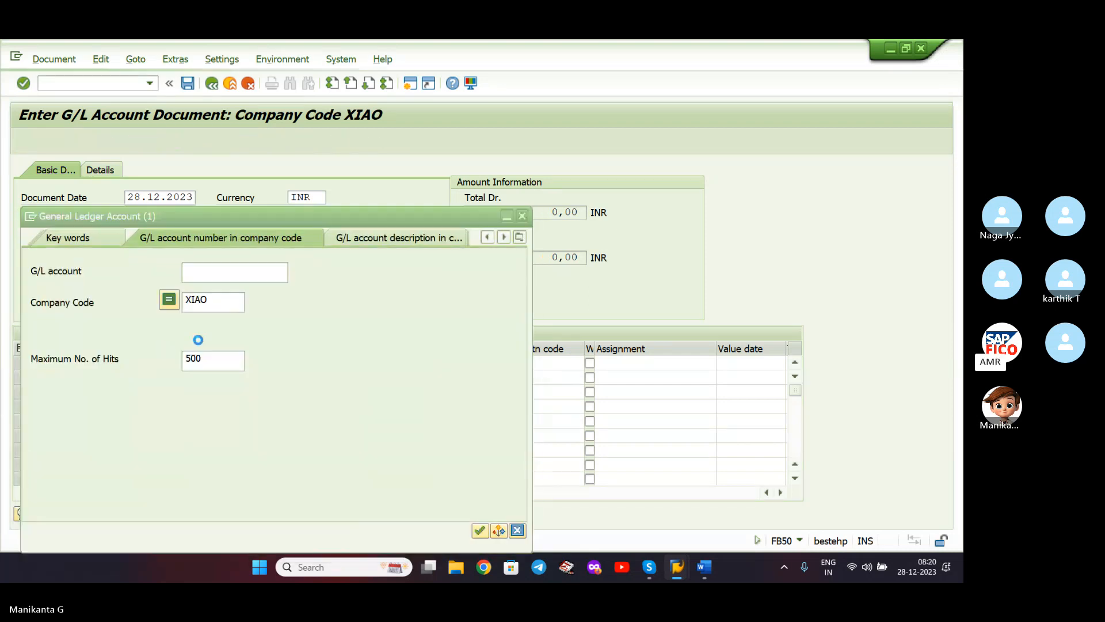
{"action": "left_click", "coordinate": [233, 305]}
{"action": "key", "text": "Return"}
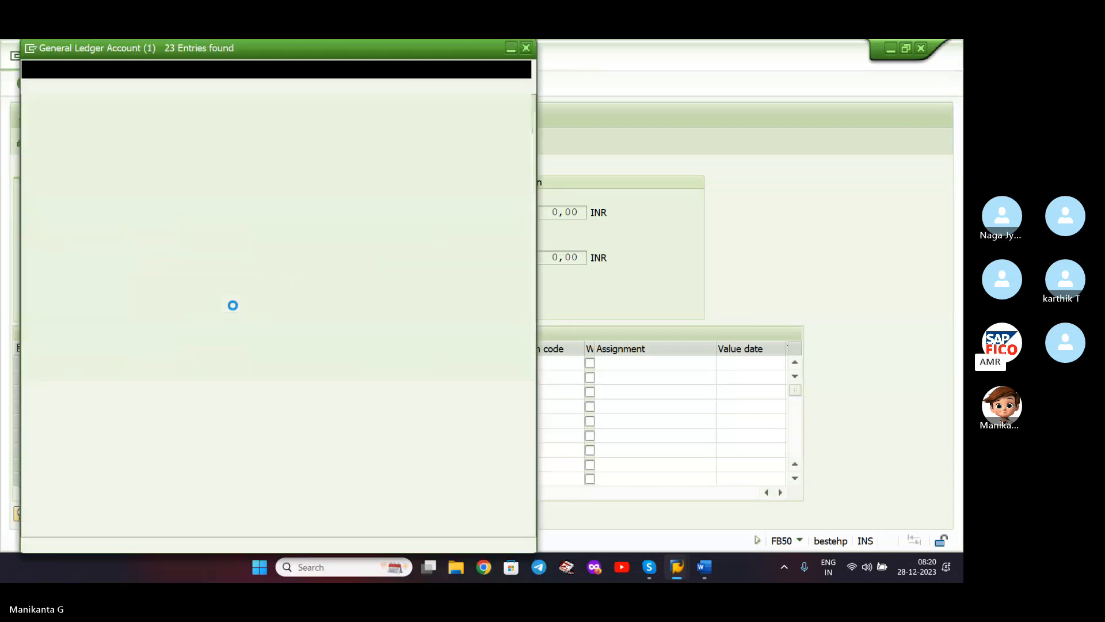
{"action": "double_click", "coordinate": [165, 369]}
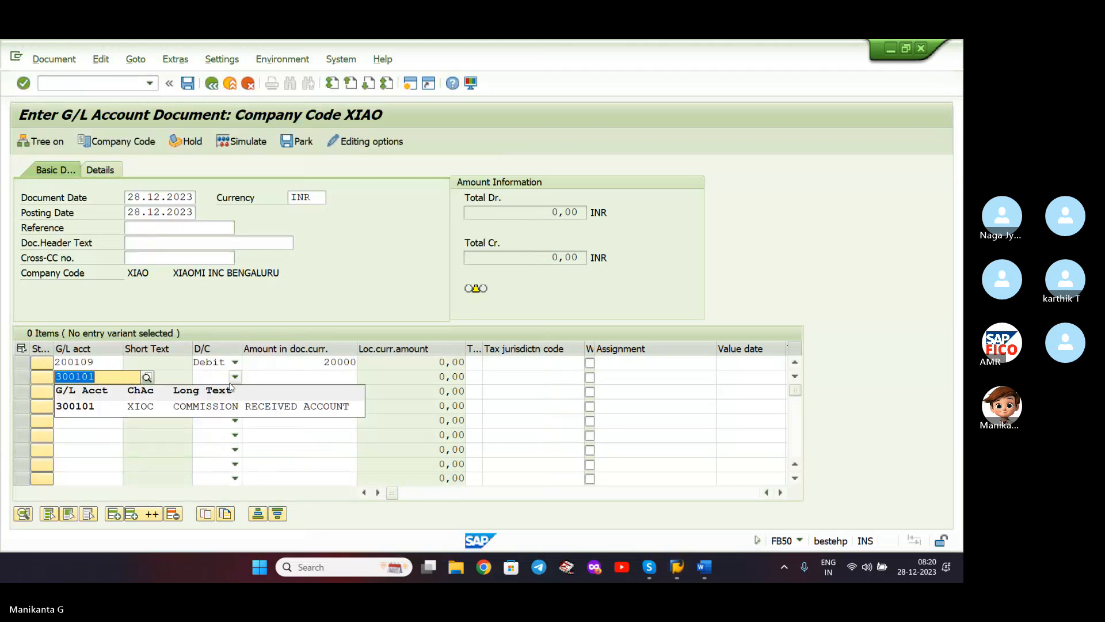
{"action": "left_click", "coordinate": [234, 376]}
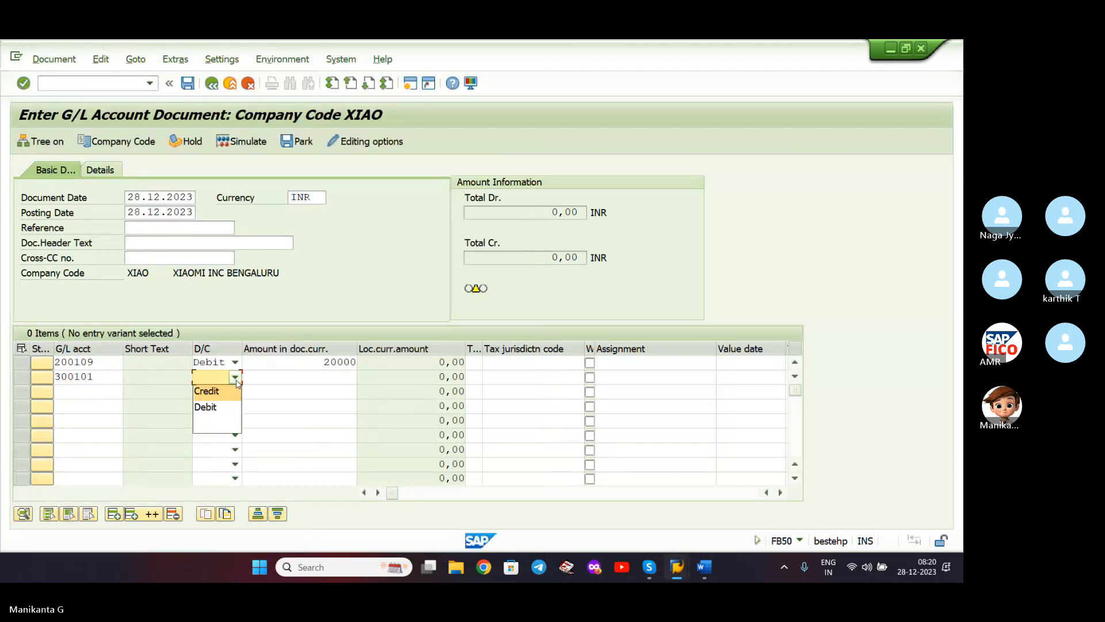
{"action": "left_click", "coordinate": [227, 391]}
{"action": "left_click", "coordinate": [267, 381]}
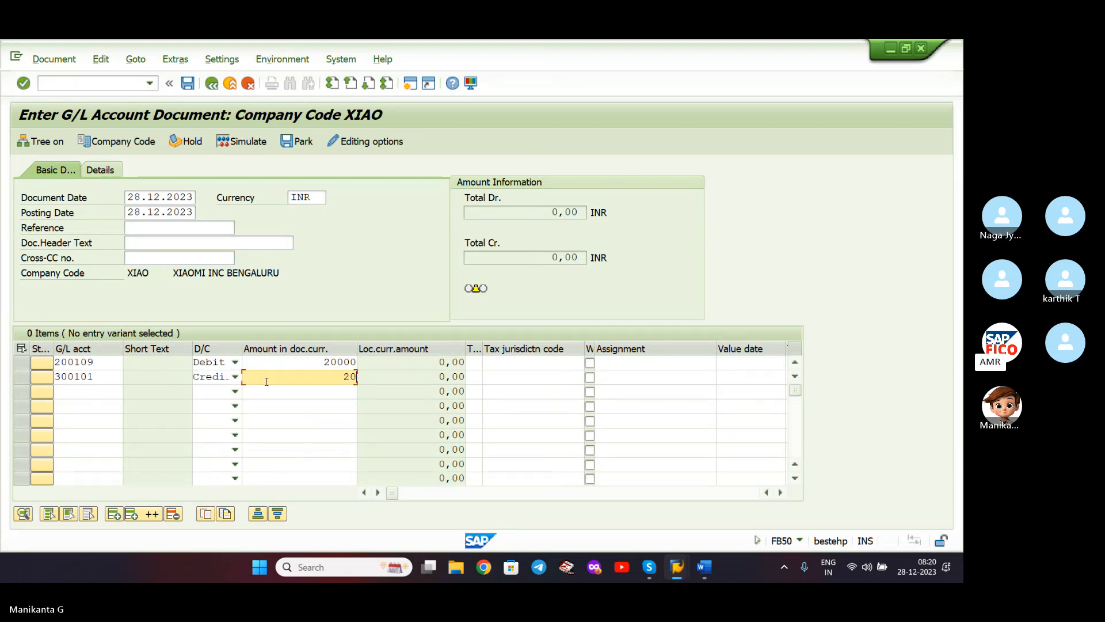
{"action": "type", "text": "20000"}
{"action": "key", "text": "Return"}
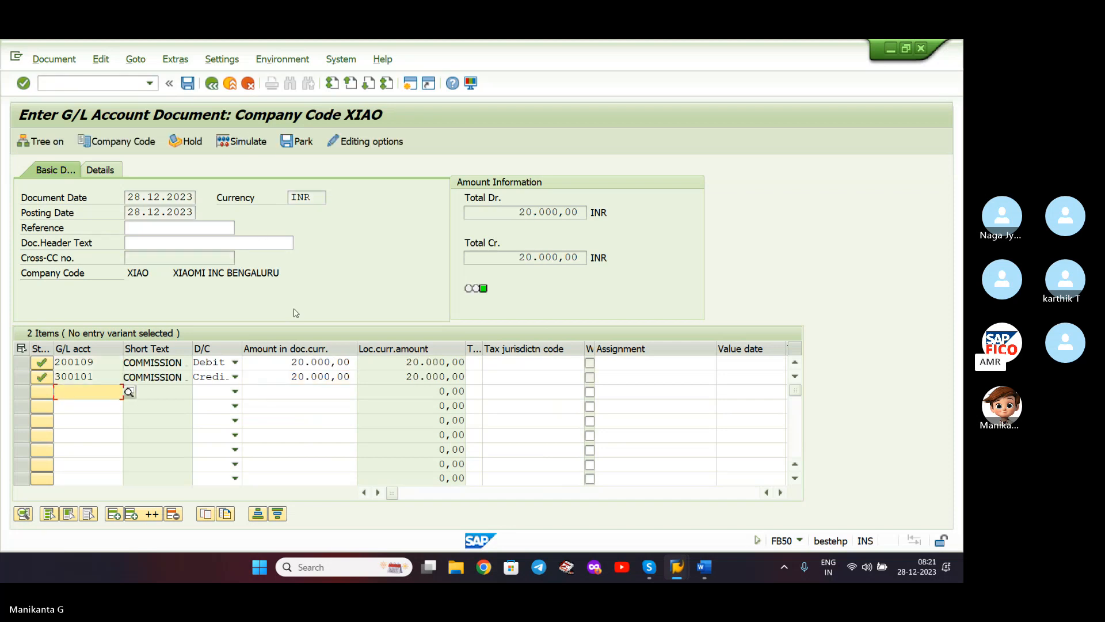
{"action": "left_click", "coordinate": [256, 143]}
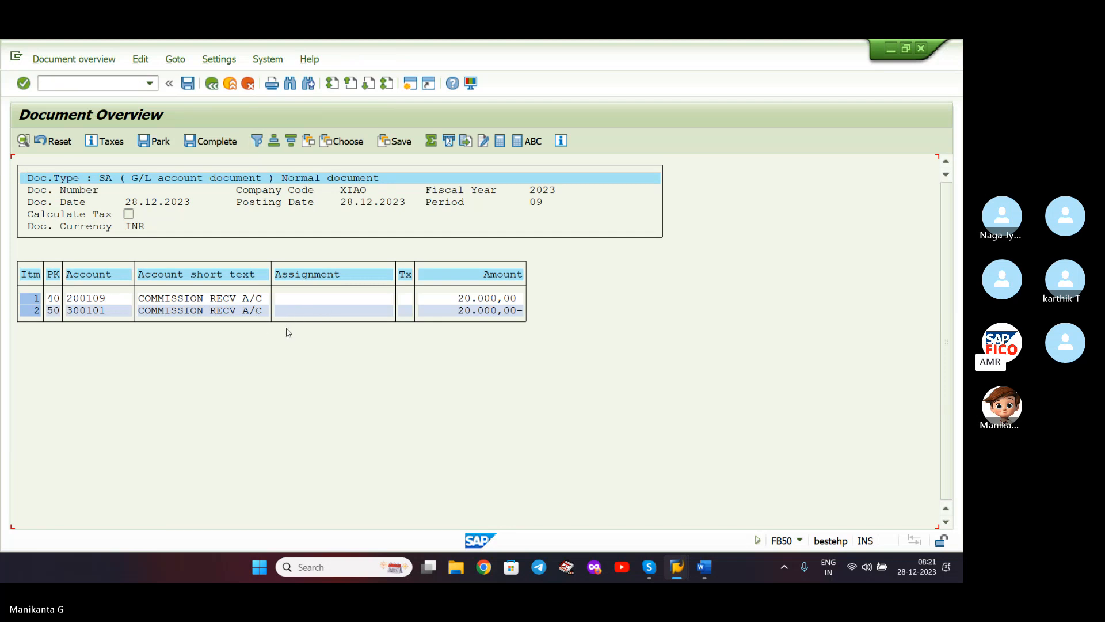
{"action": "left_click", "coordinate": [189, 87]}
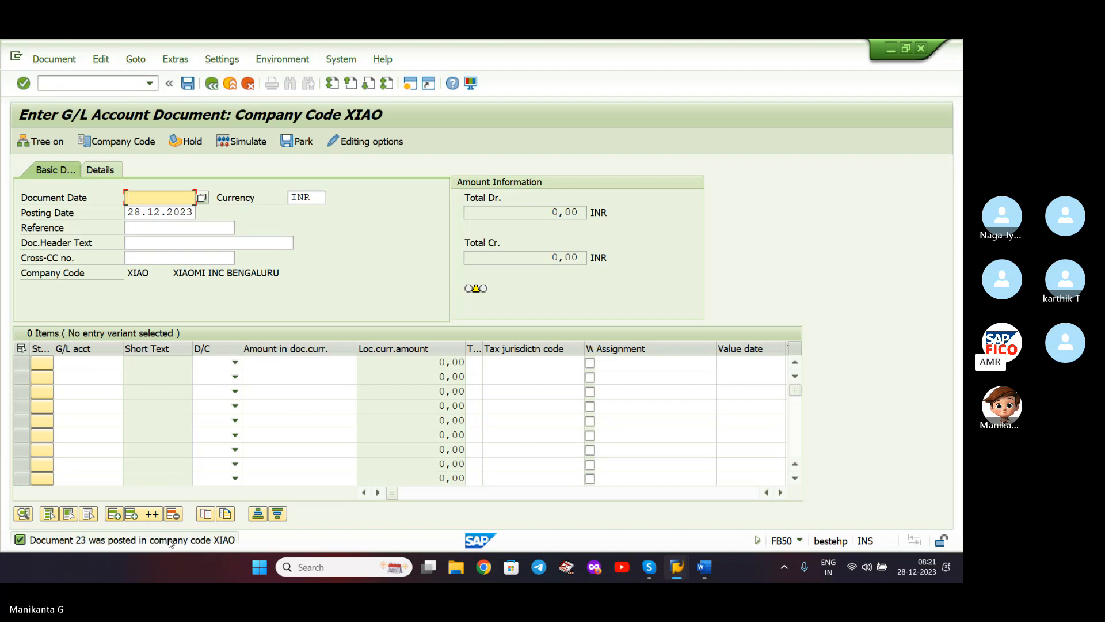
- Display document 23, check the account details of both line items, and return to Post Outgoing Payments
{"action": "left_click", "coordinate": [51, 57]}
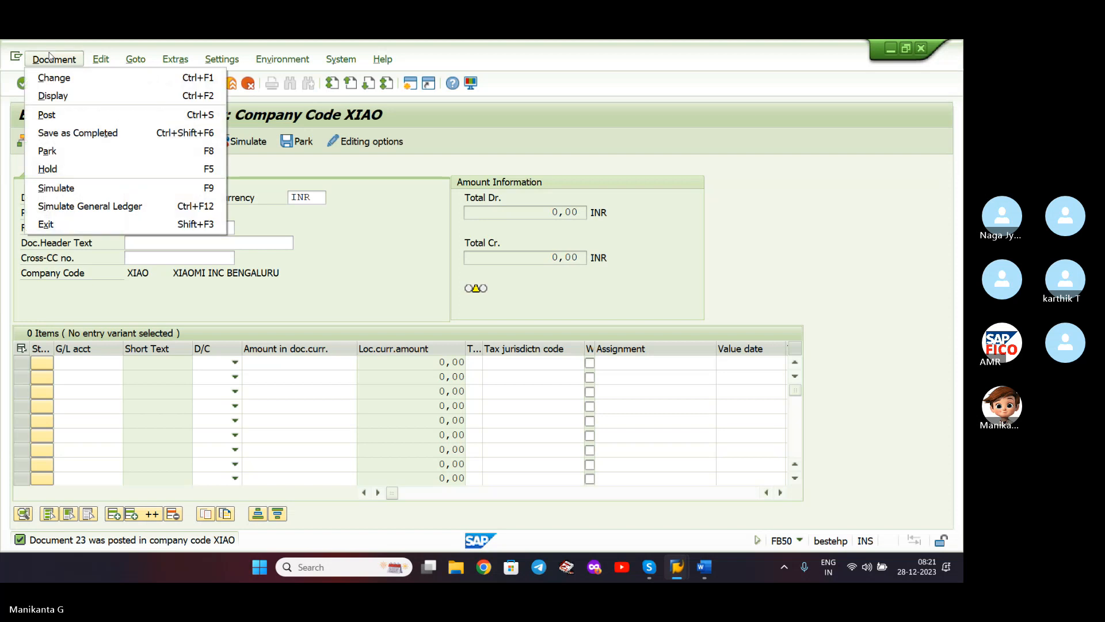
{"action": "left_click", "coordinate": [67, 97]}
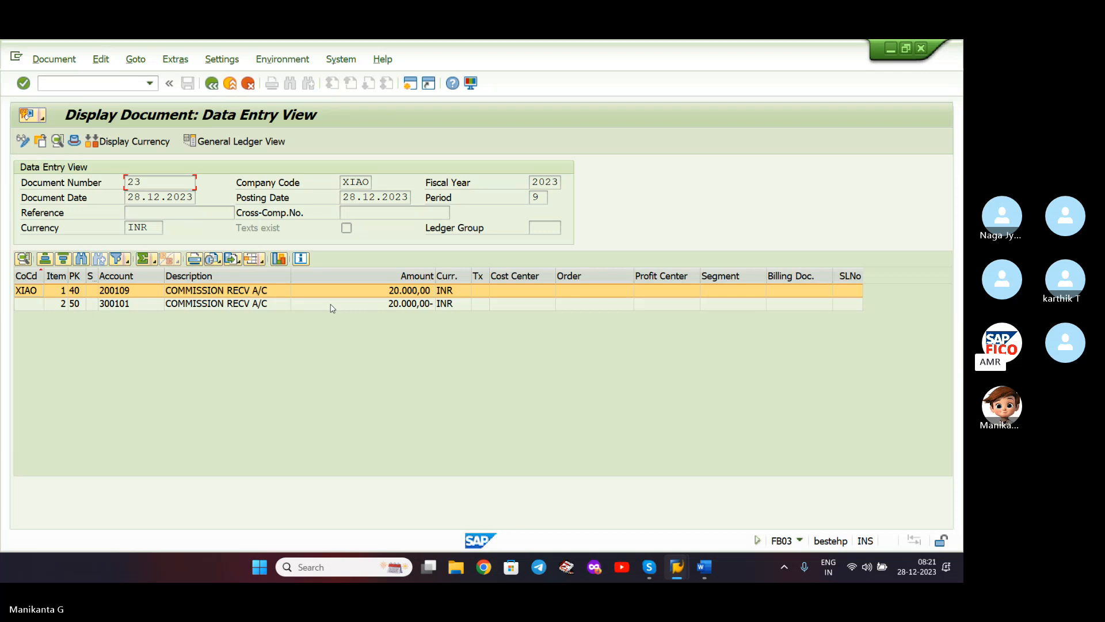
{"action": "double_click", "coordinate": [230, 291]}
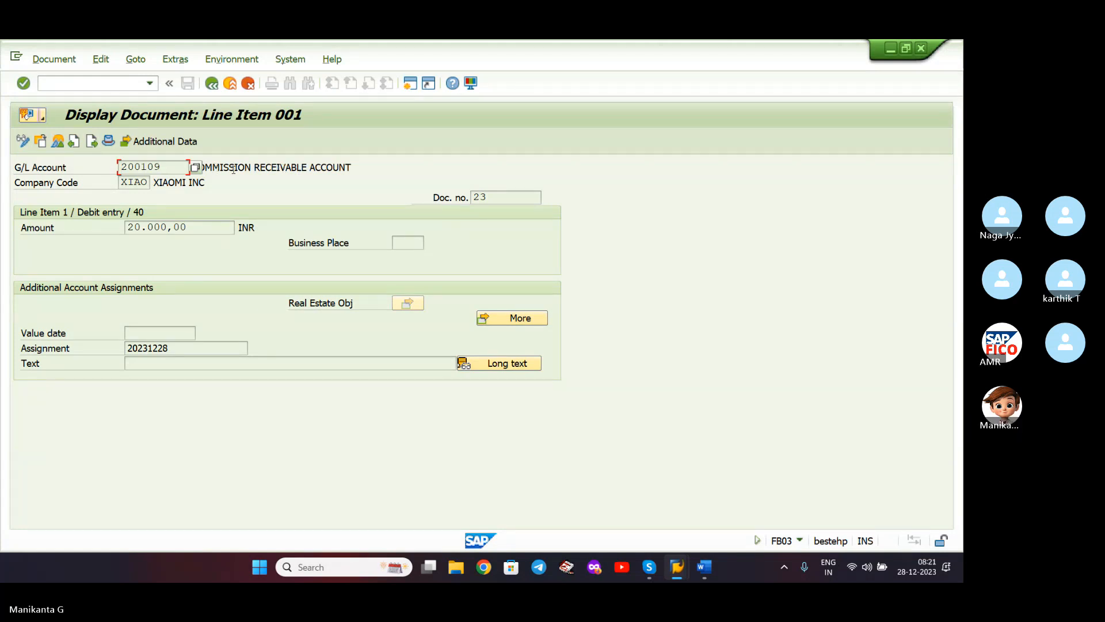
{"action": "left_click", "coordinate": [369, 167]}
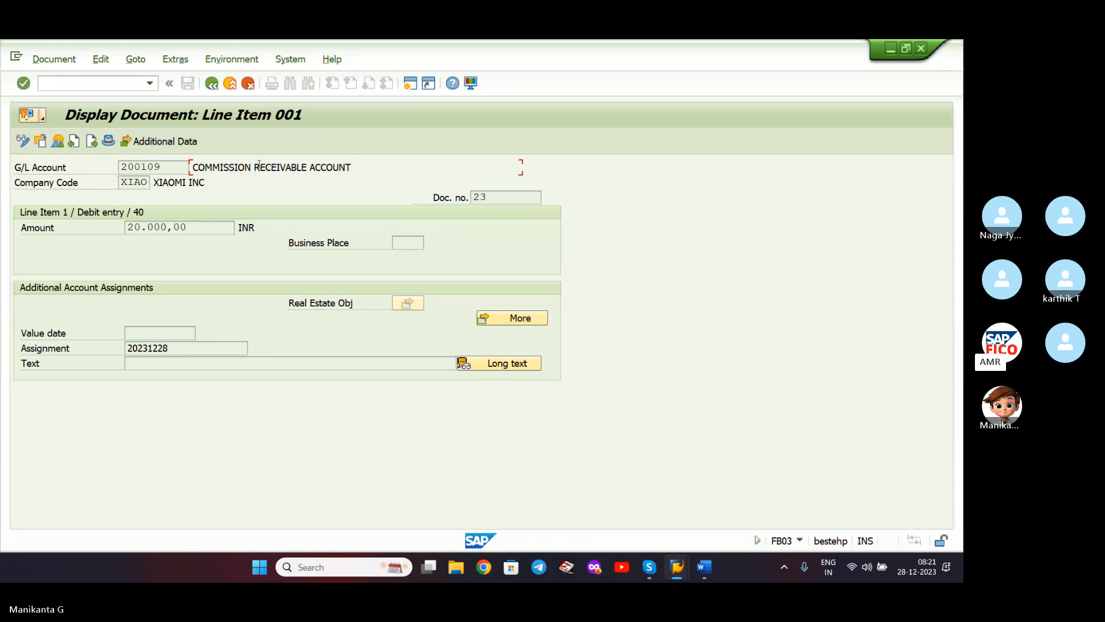
{"action": "left_click", "coordinate": [213, 85]}
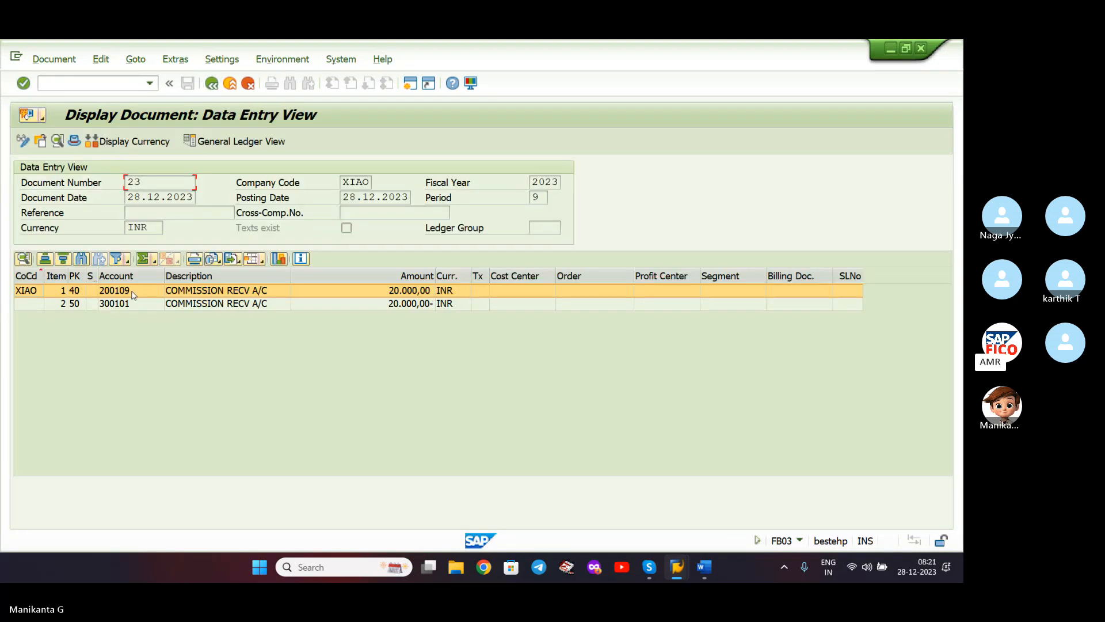
{"action": "double_click", "coordinate": [201, 304]}
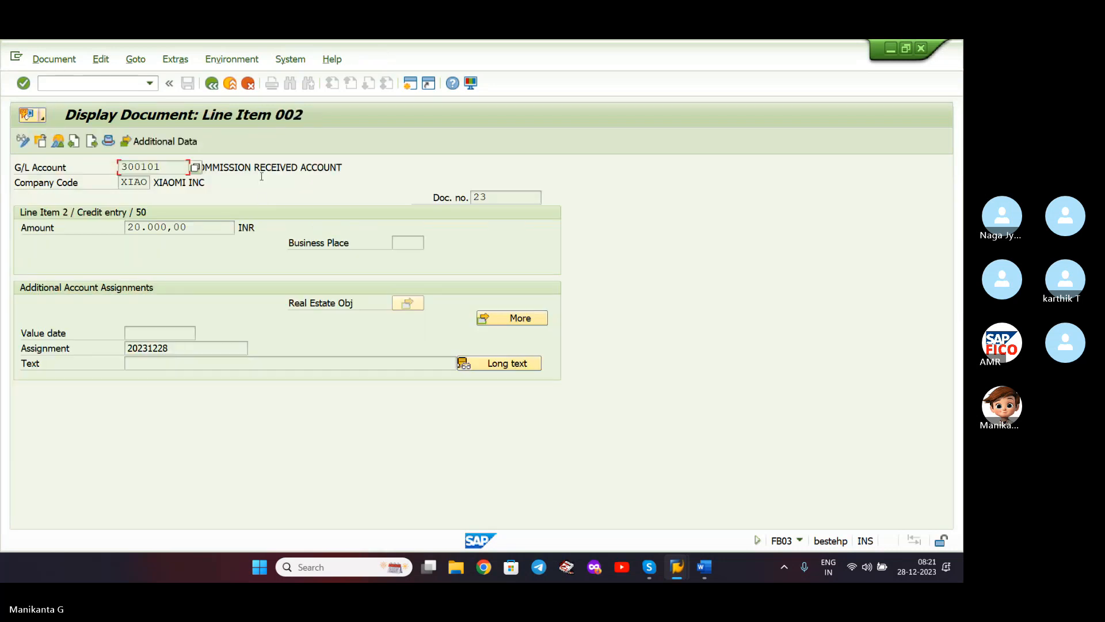
{"action": "left_click", "coordinate": [351, 169]}
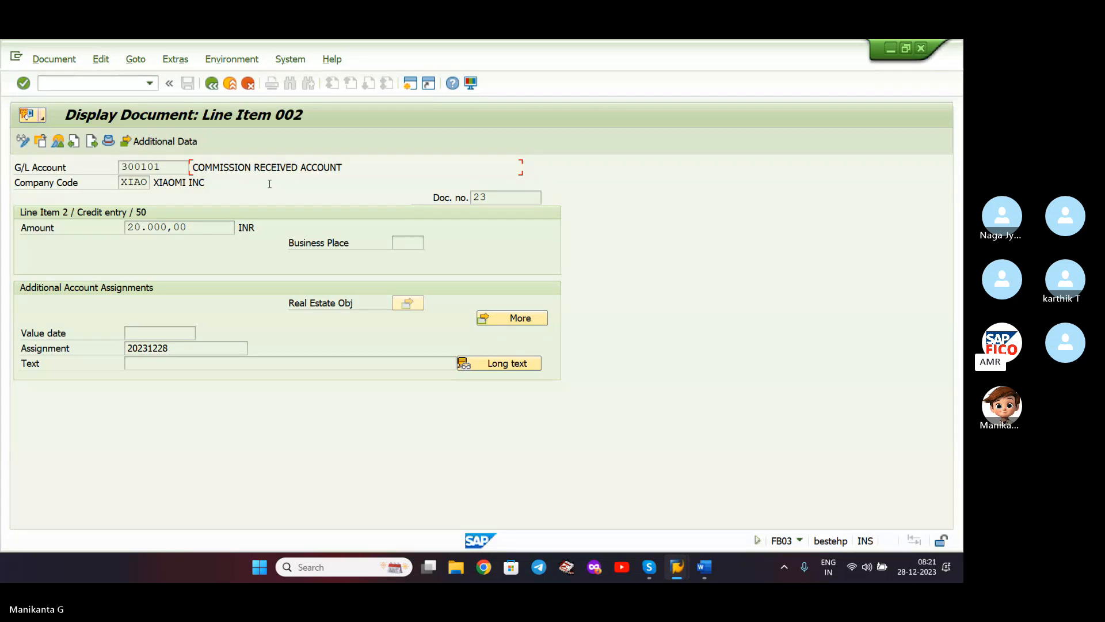
{"action": "left_click", "coordinate": [208, 84]}
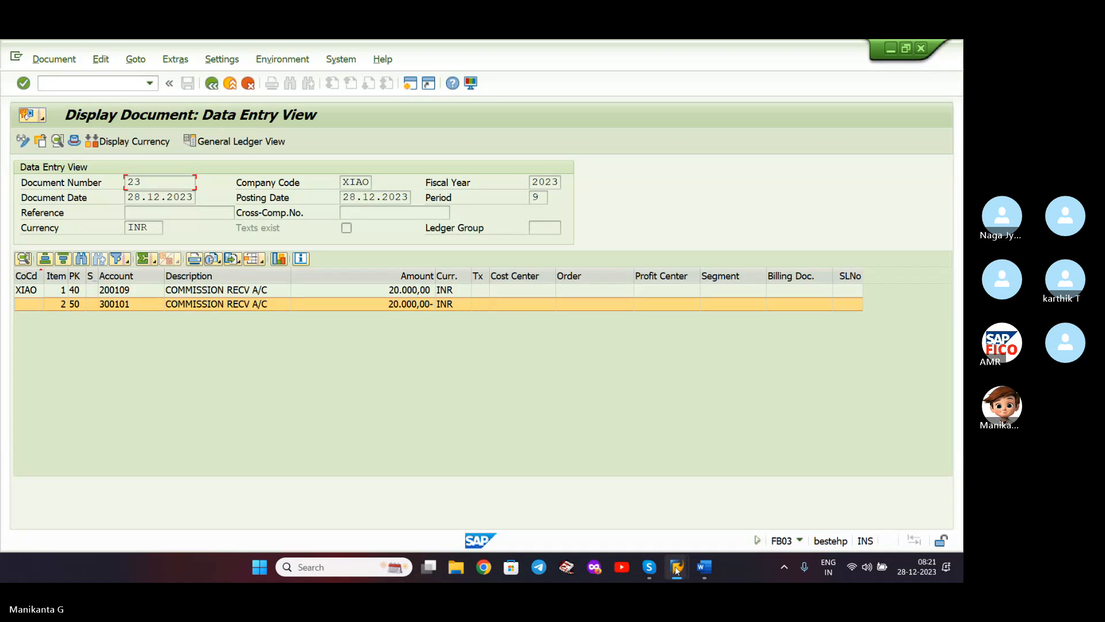
{"action": "mouse_move", "coordinate": [677, 569]}
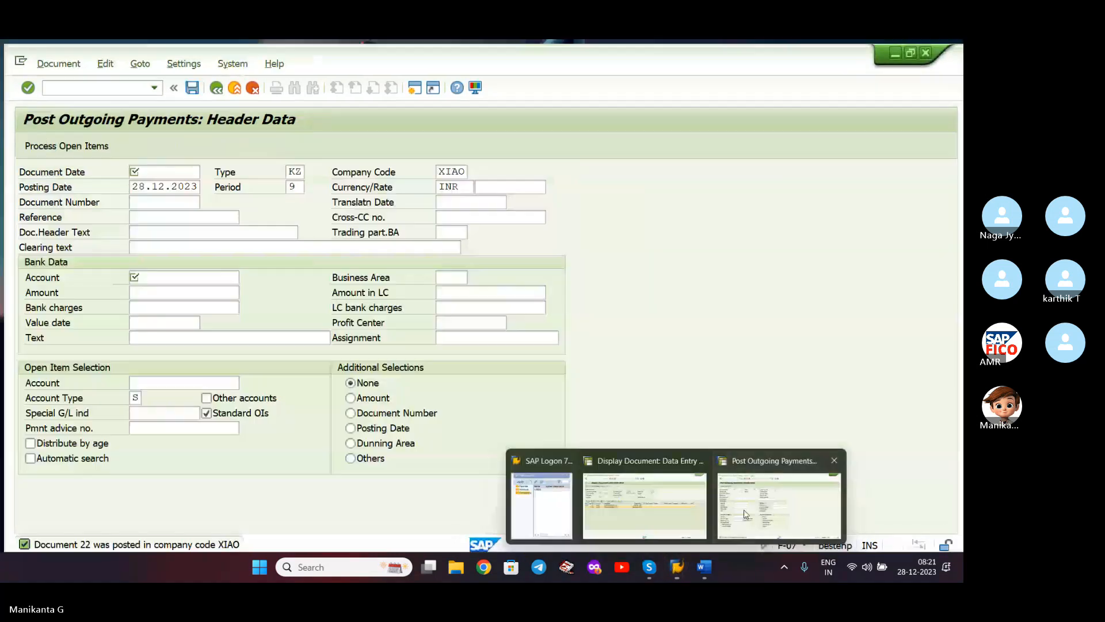
{"action": "left_click", "coordinate": [730, 524]}
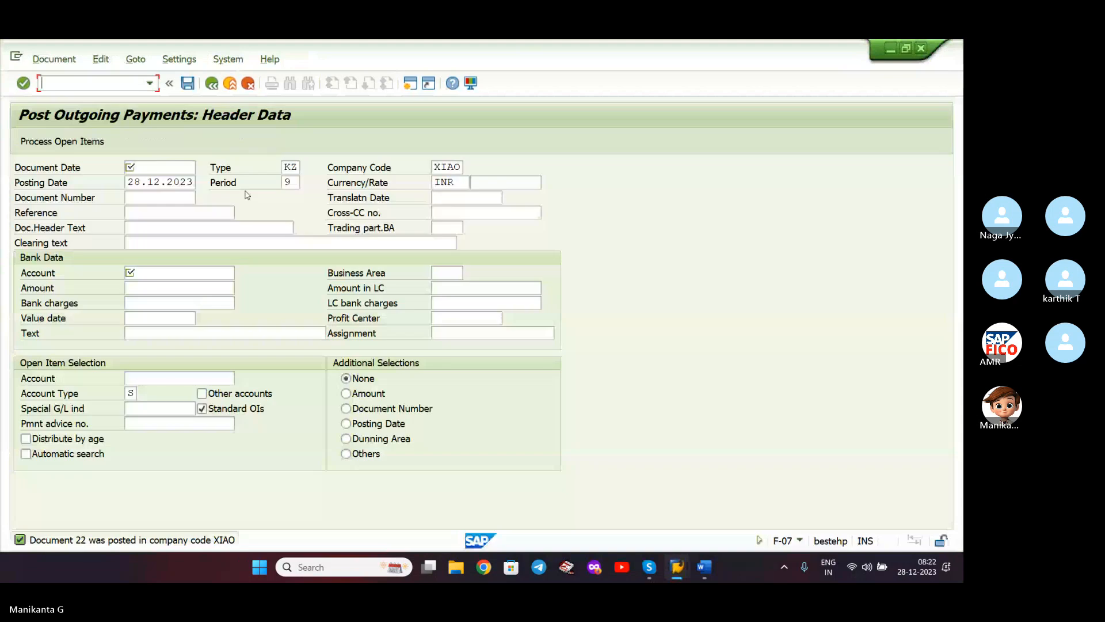
- Run FBL3N for account 200109, listing open document 23 for 20.000,00 INR
{"action": "left_click", "coordinate": [151, 84]}
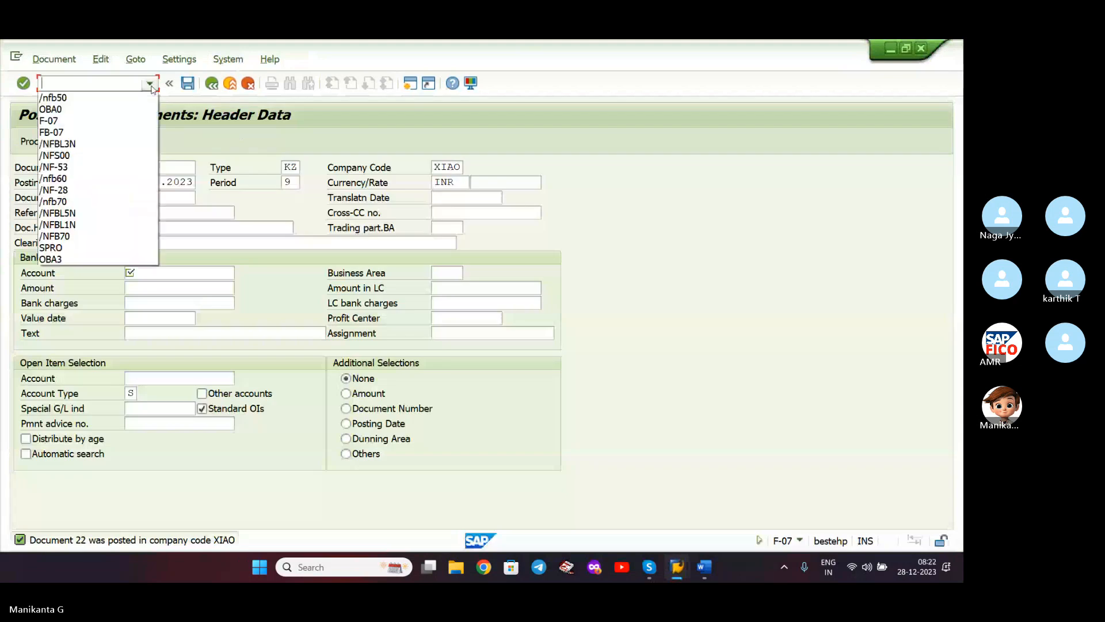
{"action": "left_click", "coordinate": [120, 145]}
{"action": "key", "text": "Return"}
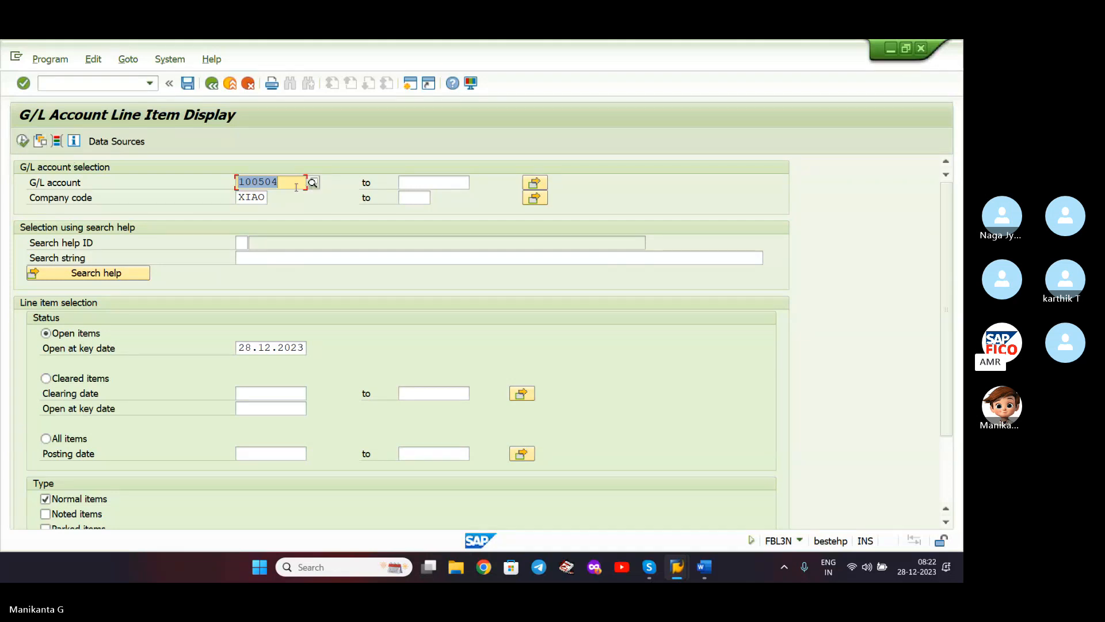
{"action": "key", "text": "BackSpace"}
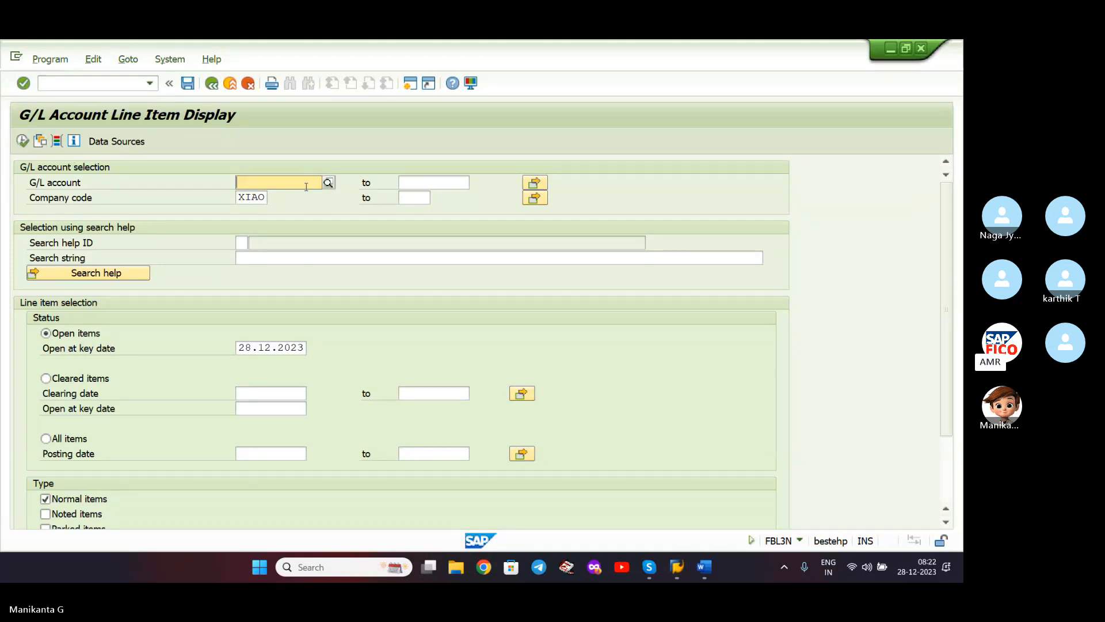
{"action": "left_click", "coordinate": [328, 182]}
{"action": "left_click", "coordinate": [328, 182]}
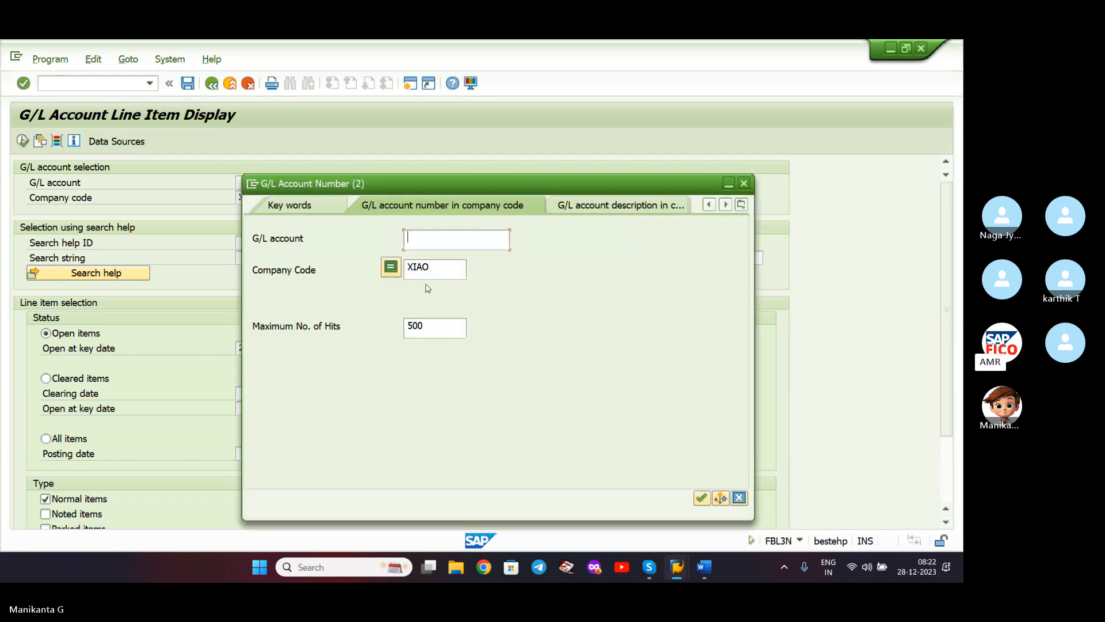
{"action": "key", "text": "Return"}
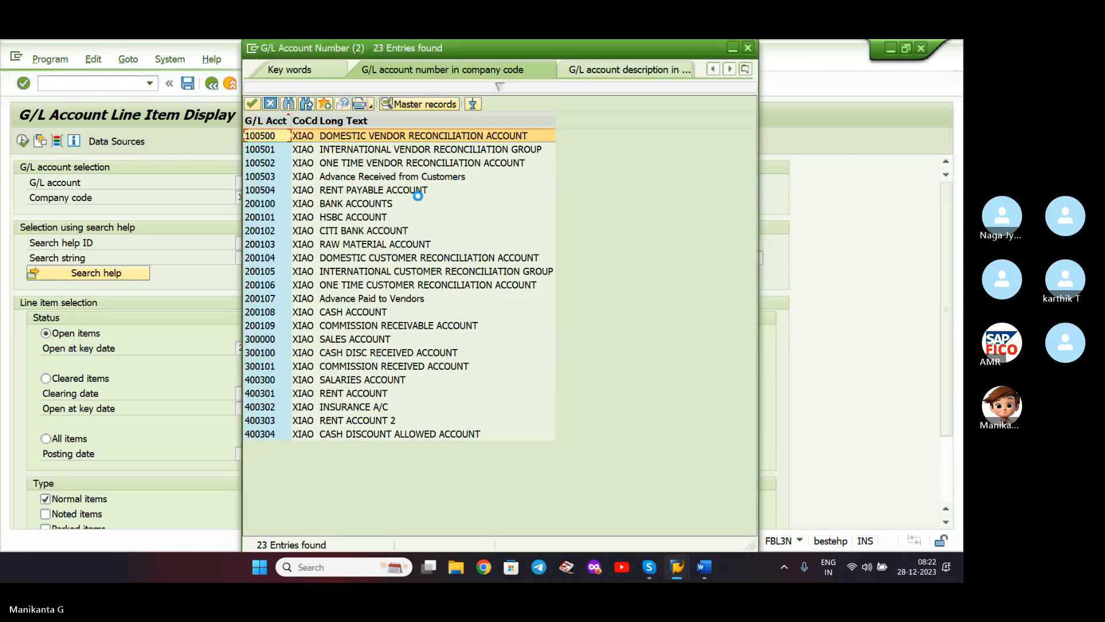
{"action": "double_click", "coordinate": [409, 326]}
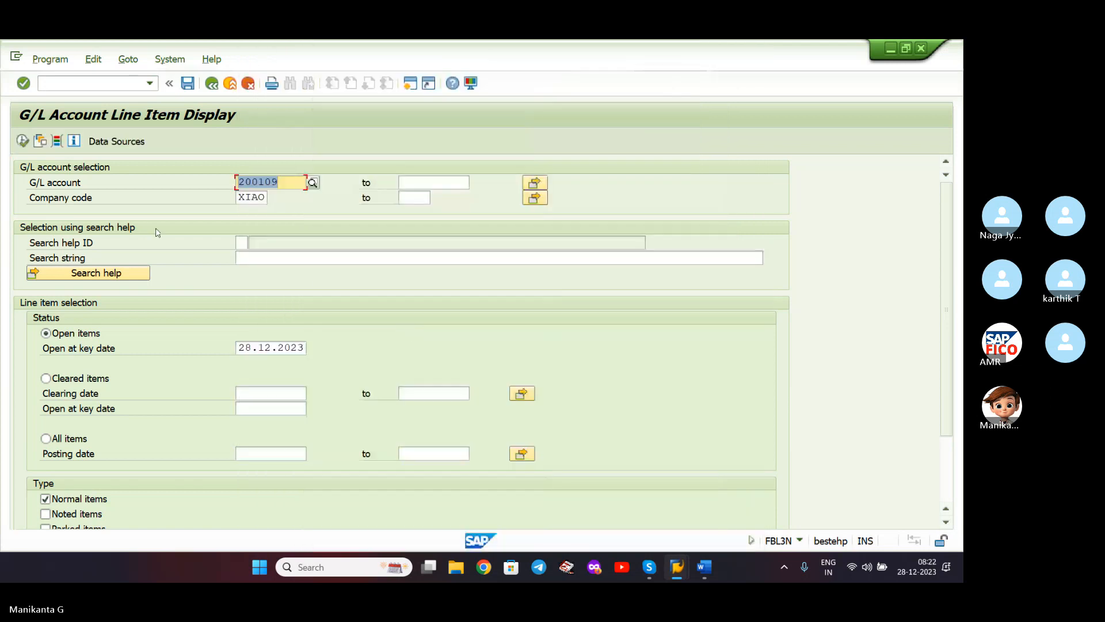
{"action": "left_click", "coordinate": [22, 141]}
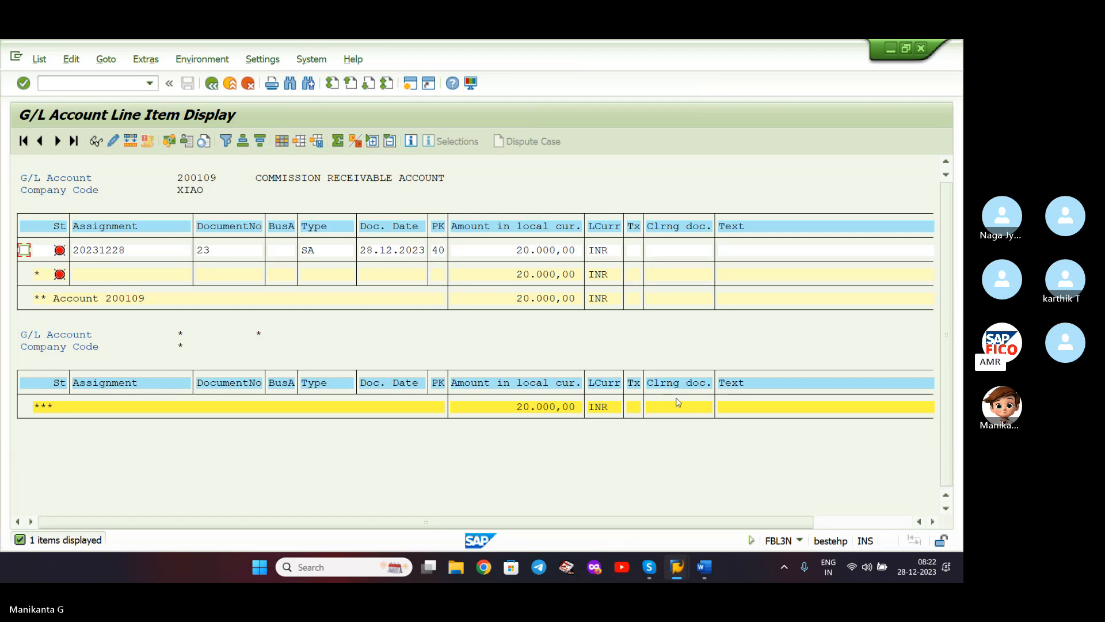
- In the Word notes, select F-06 on the Post Incoming Payment line and bold it
{"action": "left_click", "coordinate": [712, 567]}
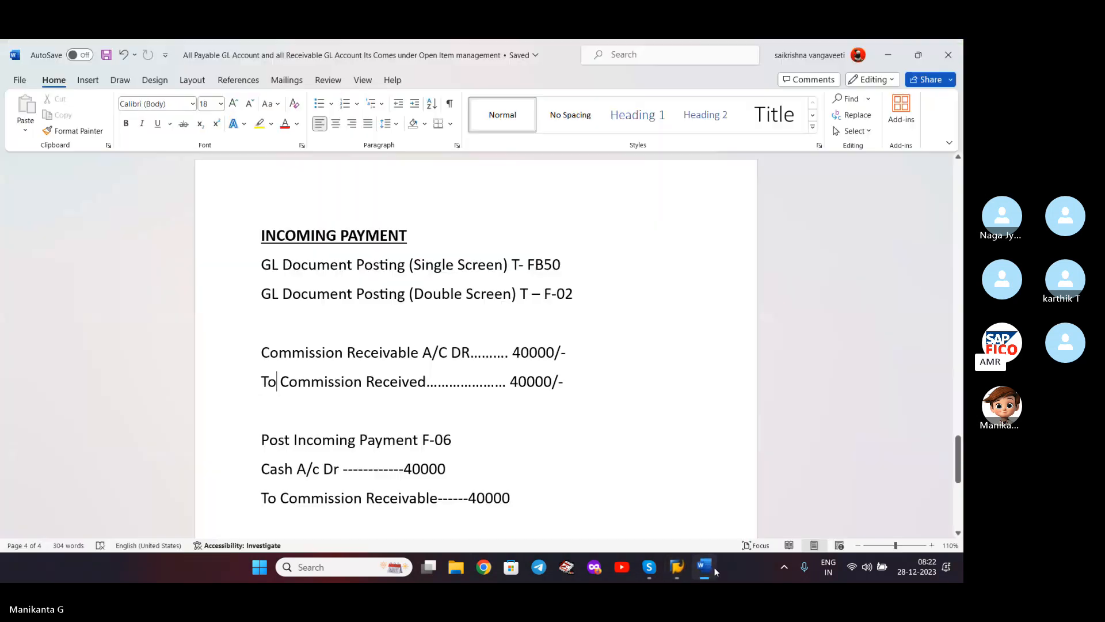
{"action": "left_click", "coordinate": [713, 567]}
{"action": "left_click", "coordinate": [714, 567]}
{"action": "scroll", "coordinate": [612, 427], "scroll_direction": "down", "scroll_amount": 1}
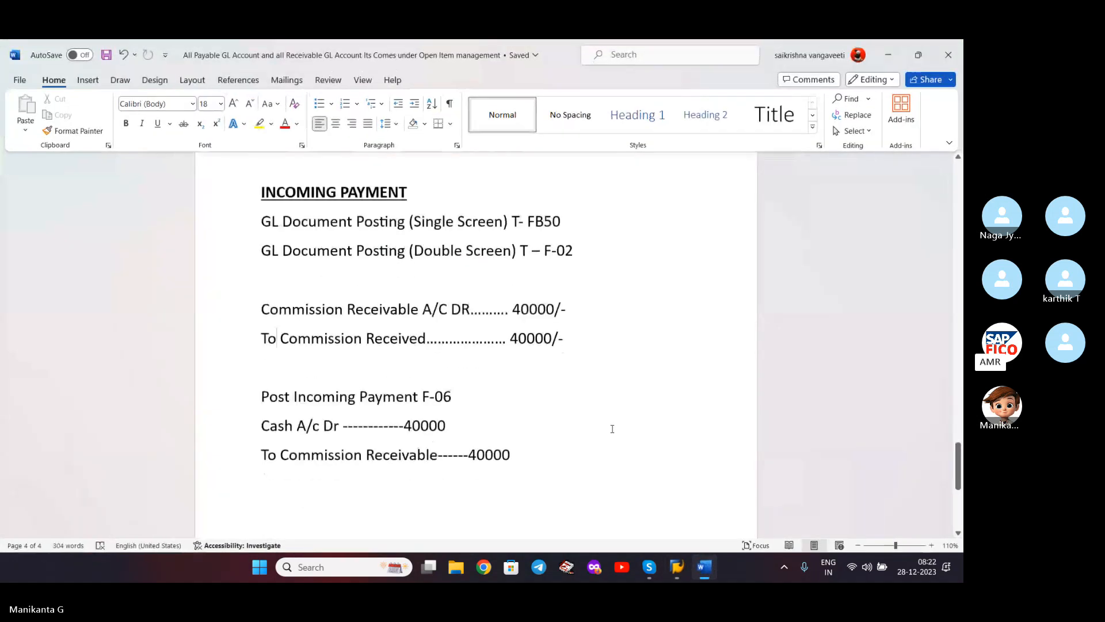
{"action": "scroll", "coordinate": [403, 384], "scroll_direction": "down", "scroll_amount": 2}
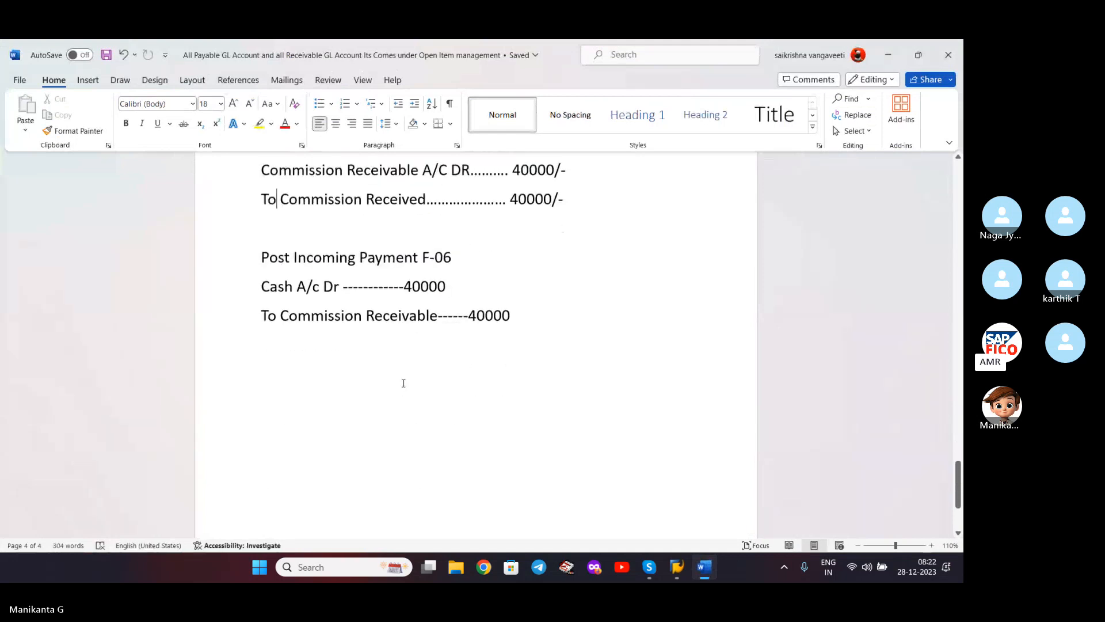
{"action": "scroll", "coordinate": [568, 301], "scroll_direction": "up", "scroll_amount": 1}
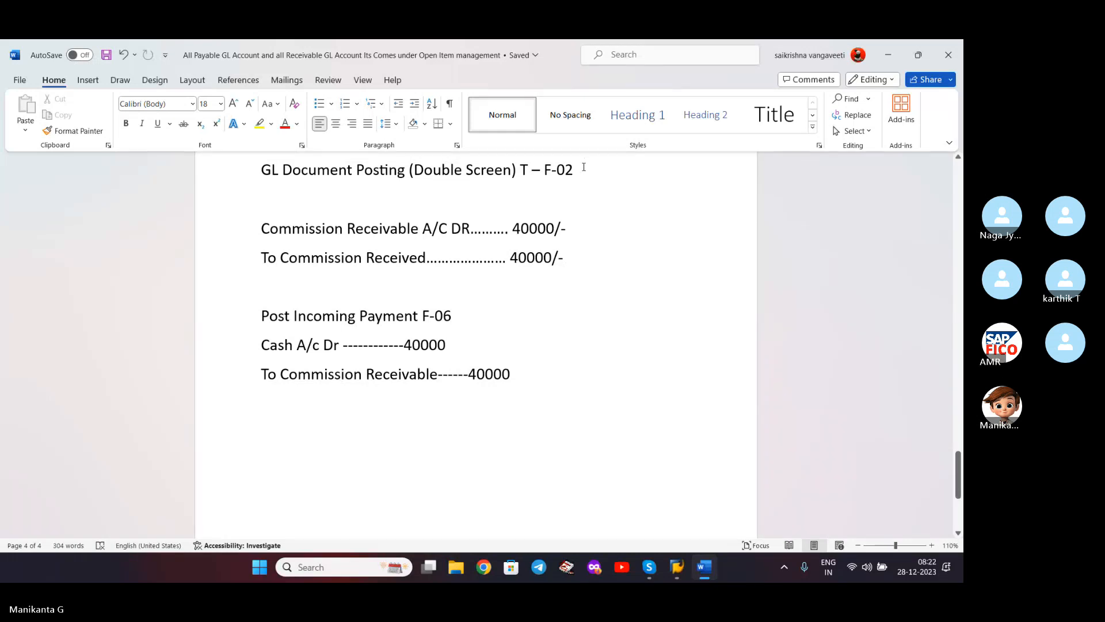
{"action": "scroll", "coordinate": [584, 167], "scroll_direction": "up", "scroll_amount": 6}
{"action": "scroll", "coordinate": [583, 168], "scroll_direction": "down", "scroll_amount": 3}
{"action": "scroll", "coordinate": [583, 168], "scroll_direction": "down", "scroll_amount": 4}
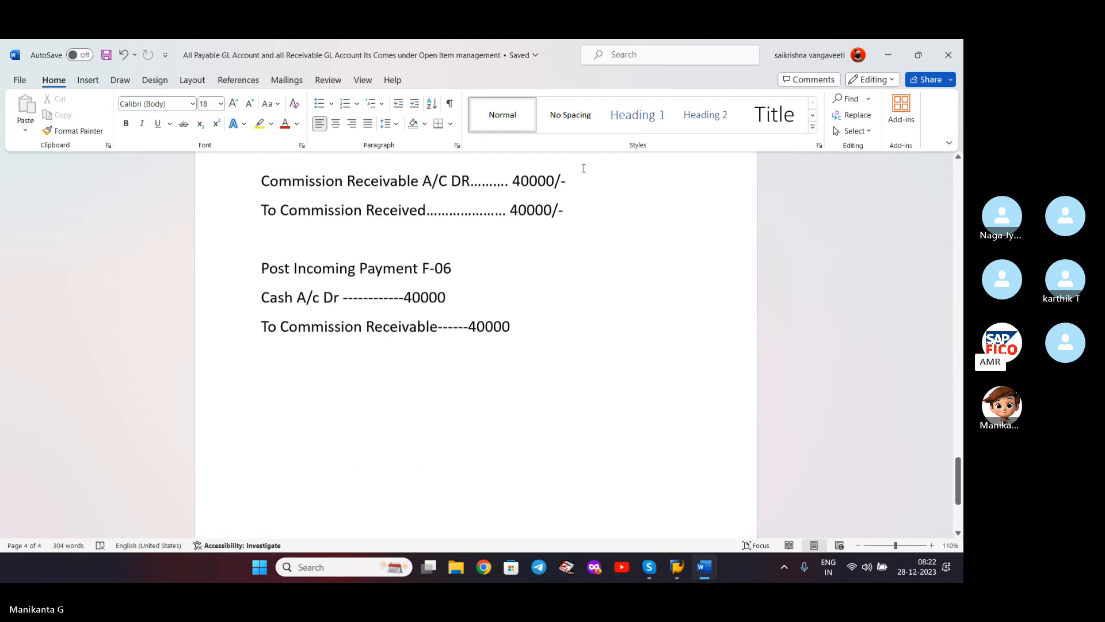
{"action": "key", "text": "shift+Left"}
{"action": "key", "text": "shift+Left"}
{"action": "key", "text": "shift+Left"}
{"action": "key", "text": "shift+Left"}
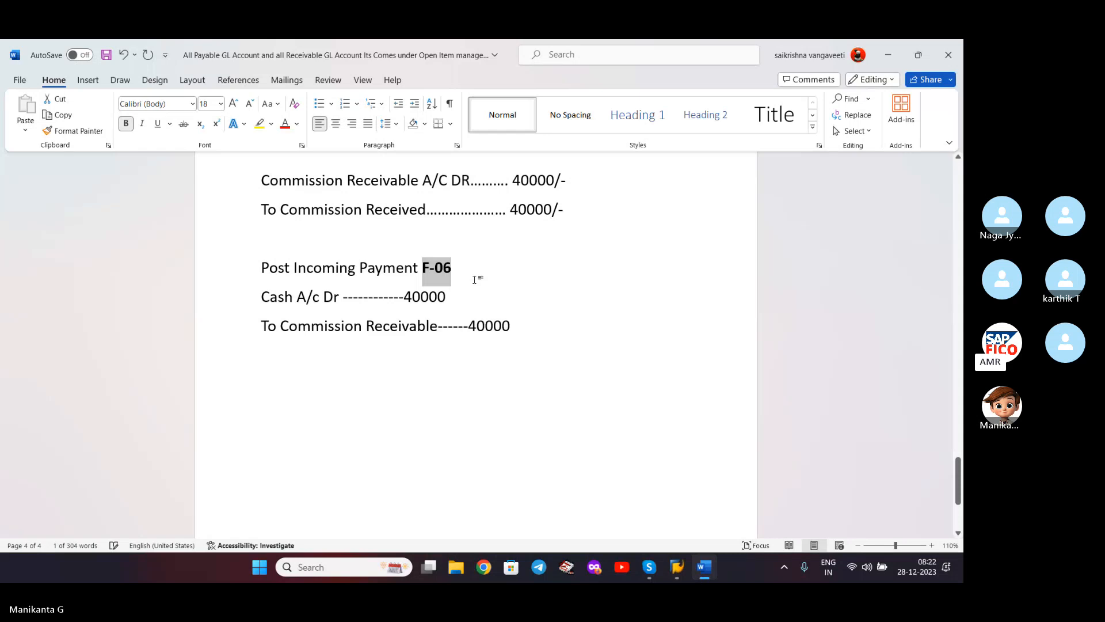
{"action": "left_click", "coordinate": [475, 279]}
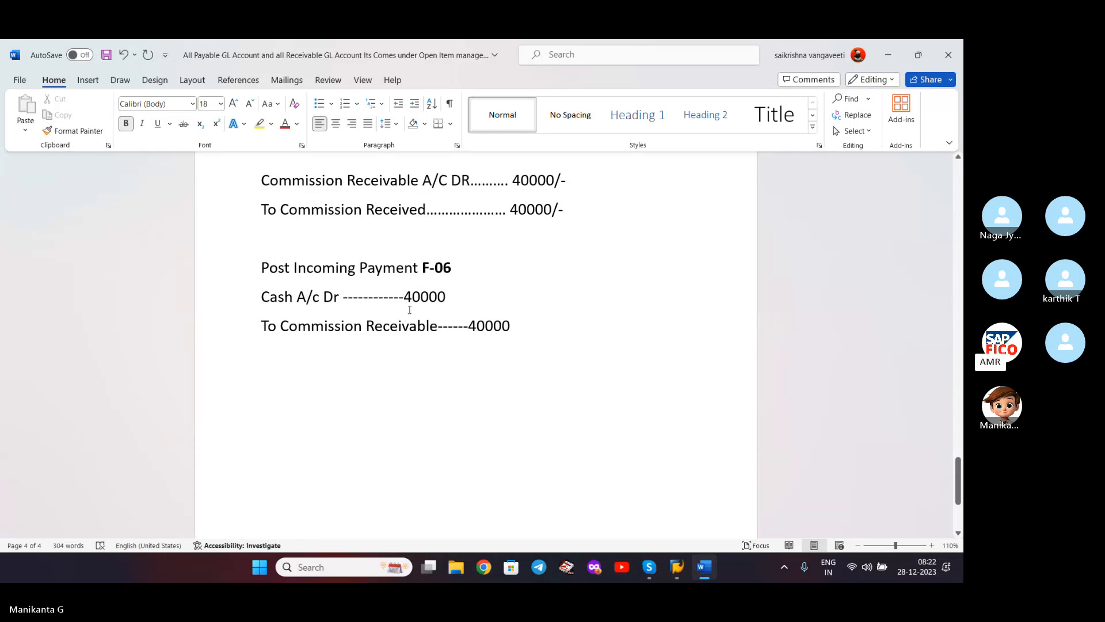
{"action": "left_click", "coordinate": [516, 330]}
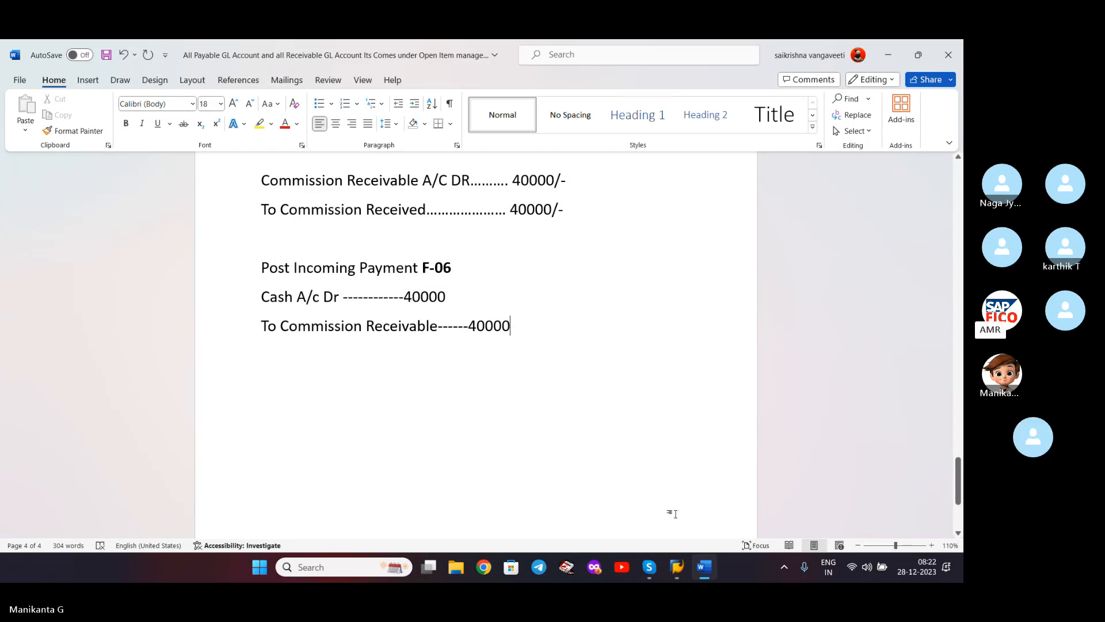
- Start the F-06 incoming payment transaction with /NF-06
{"action": "mouse_move", "coordinate": [677, 567]}
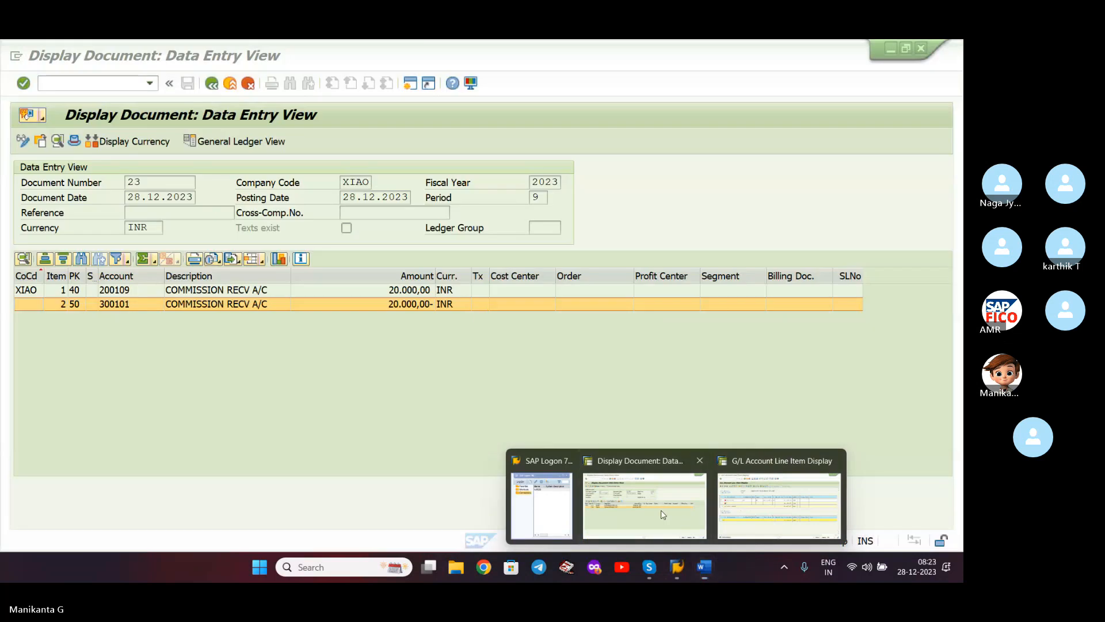
{"action": "left_click", "coordinate": [662, 512]}
{"action": "left_click", "coordinate": [117, 83]}
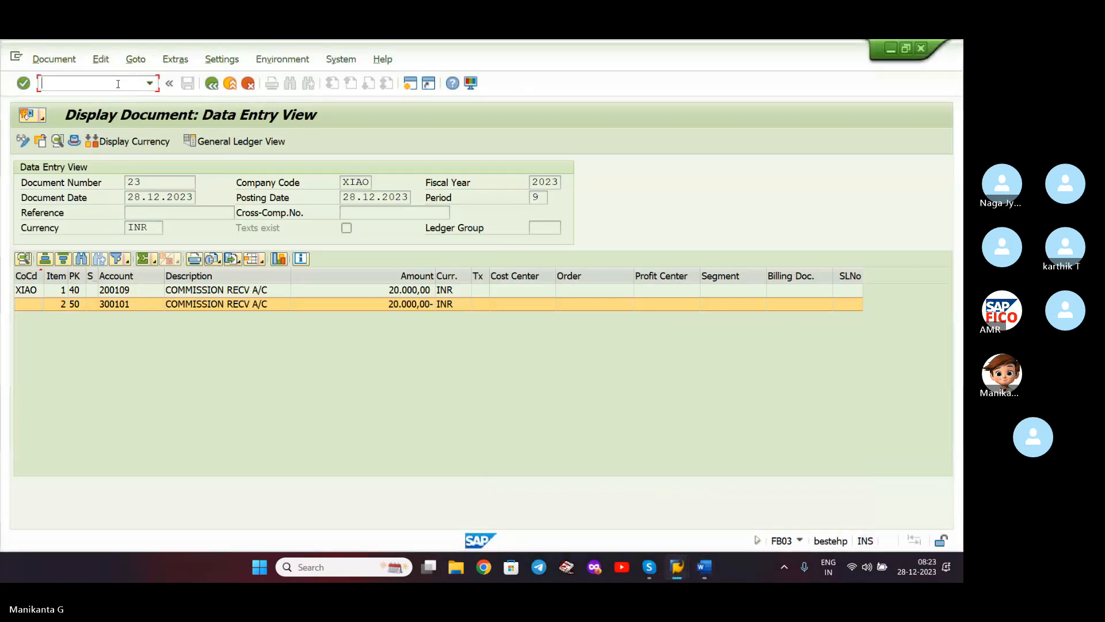
{"action": "type", "text": "/NF"}
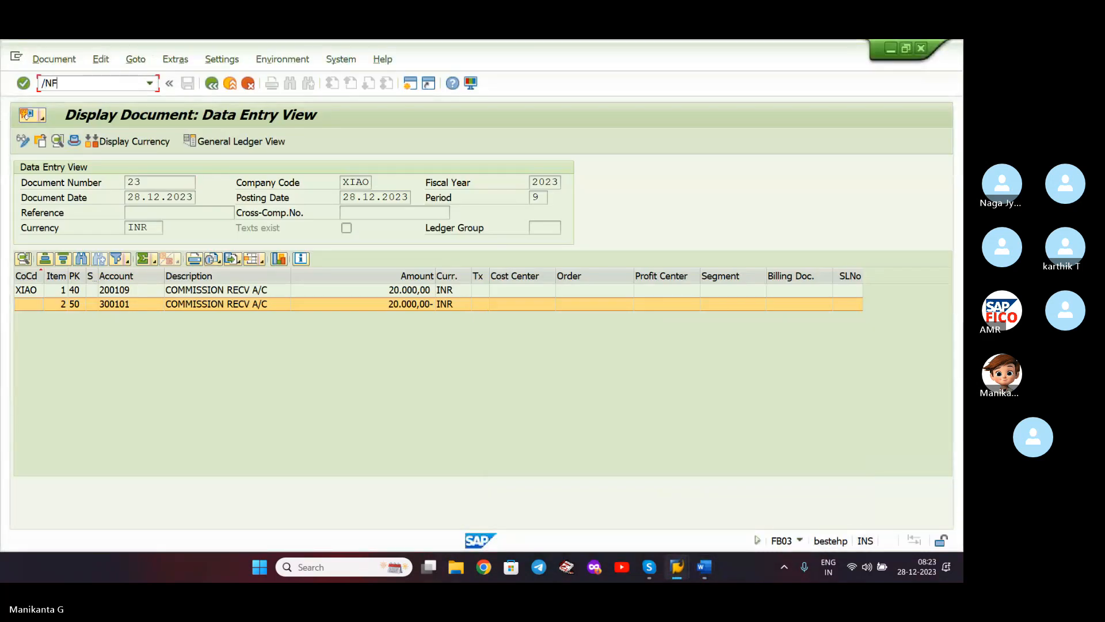
{"action": "type", "text": "-06"}
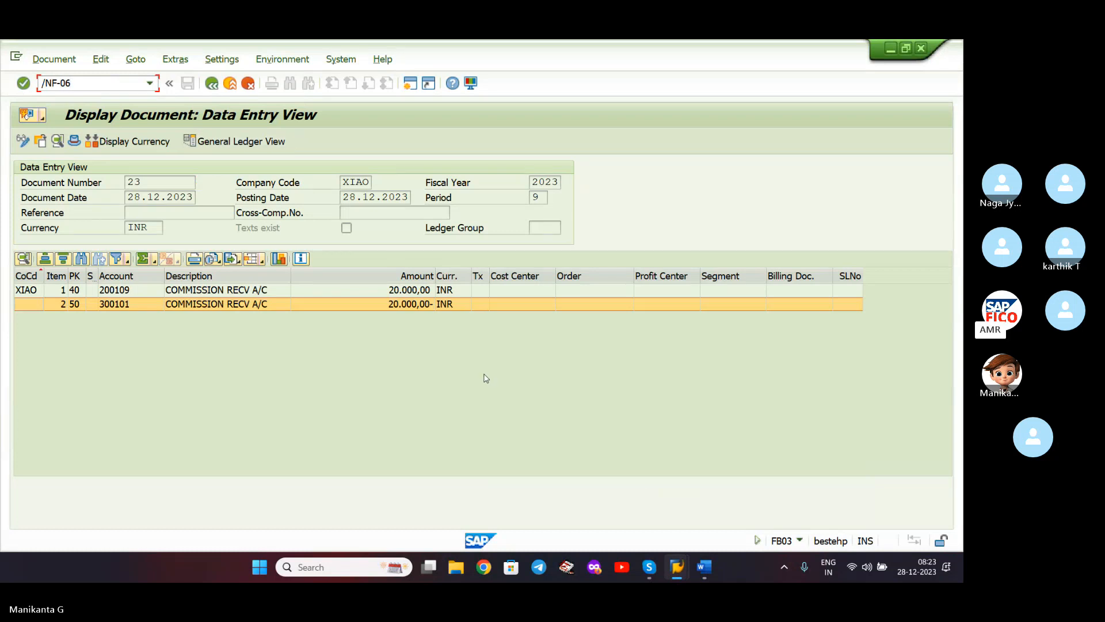
{"action": "left_click", "coordinate": [706, 567]}
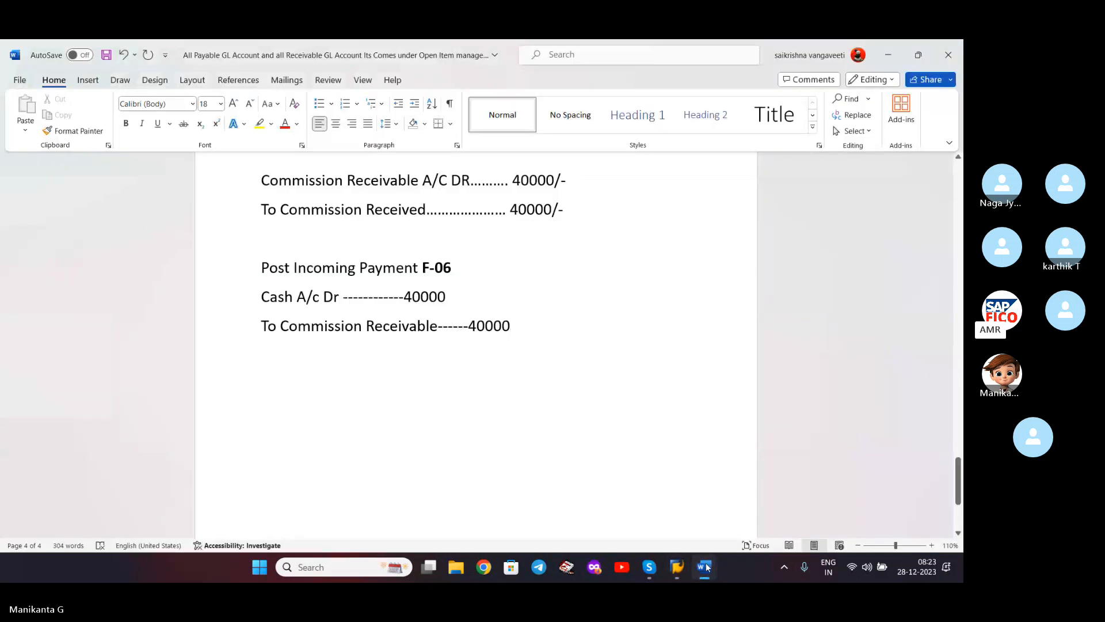
{"action": "left_click", "coordinate": [706, 567]}
{"action": "key", "text": "Return"}
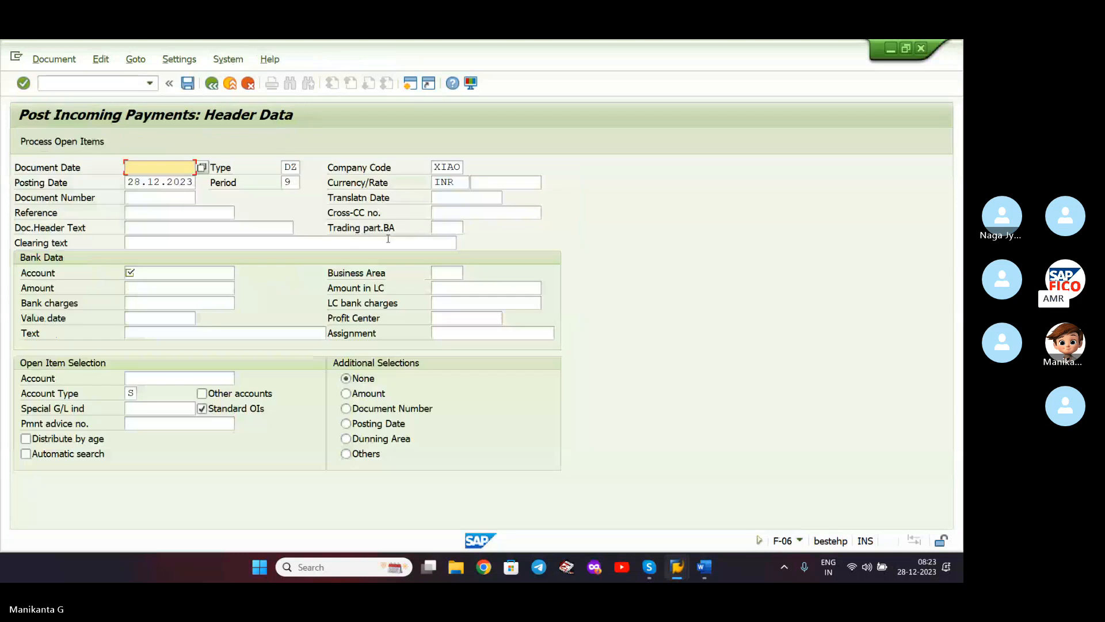
- Set the document date to 28.12.2023 from the calendar and change document type DZ to SA
{"action": "left_click", "coordinate": [202, 167]}
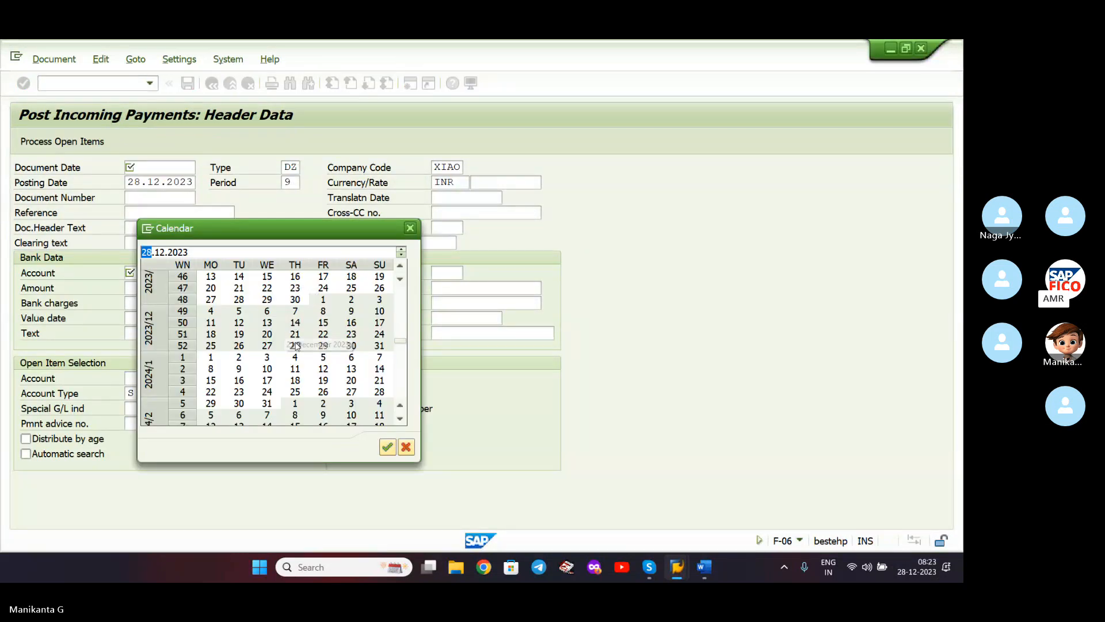
{"action": "double_click", "coordinate": [294, 345]}
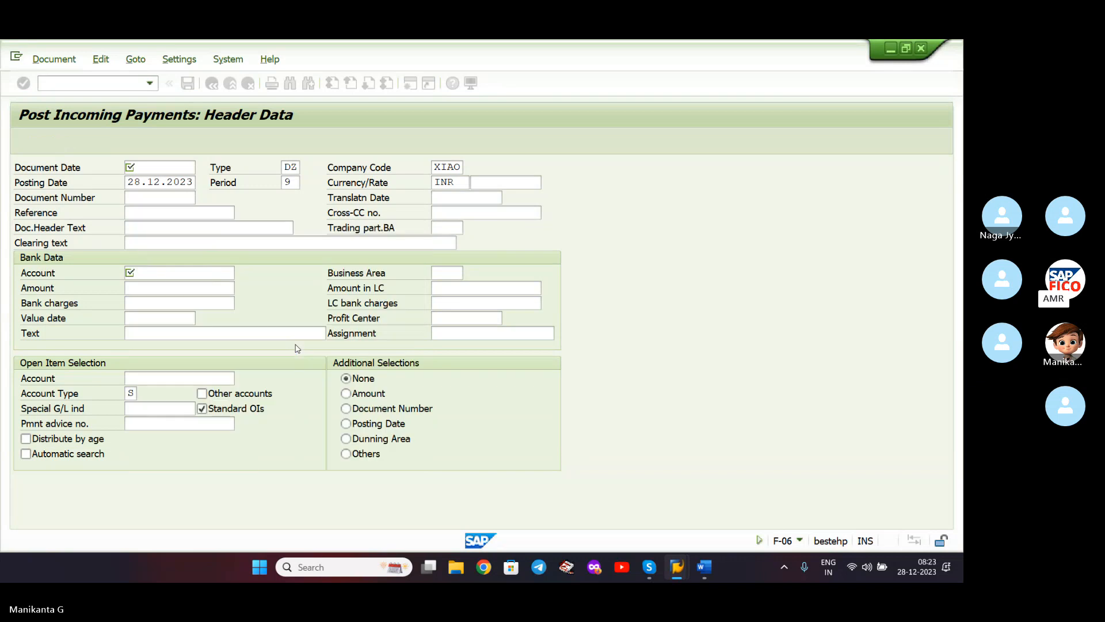
{"action": "left_click", "coordinate": [244, 238]}
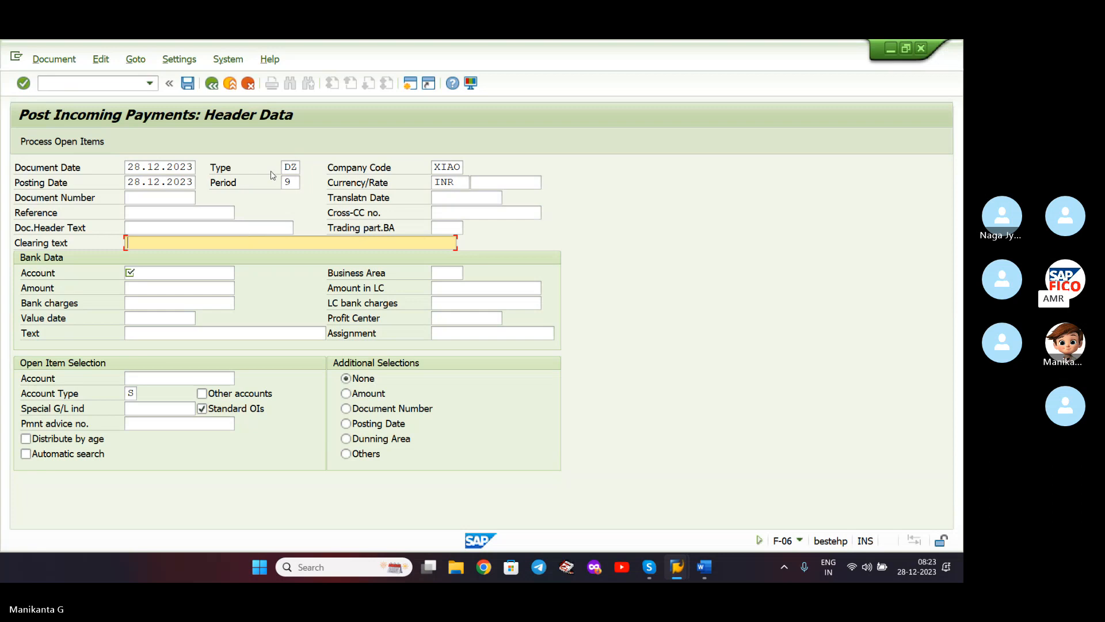
{"action": "double_click", "coordinate": [291, 167]}
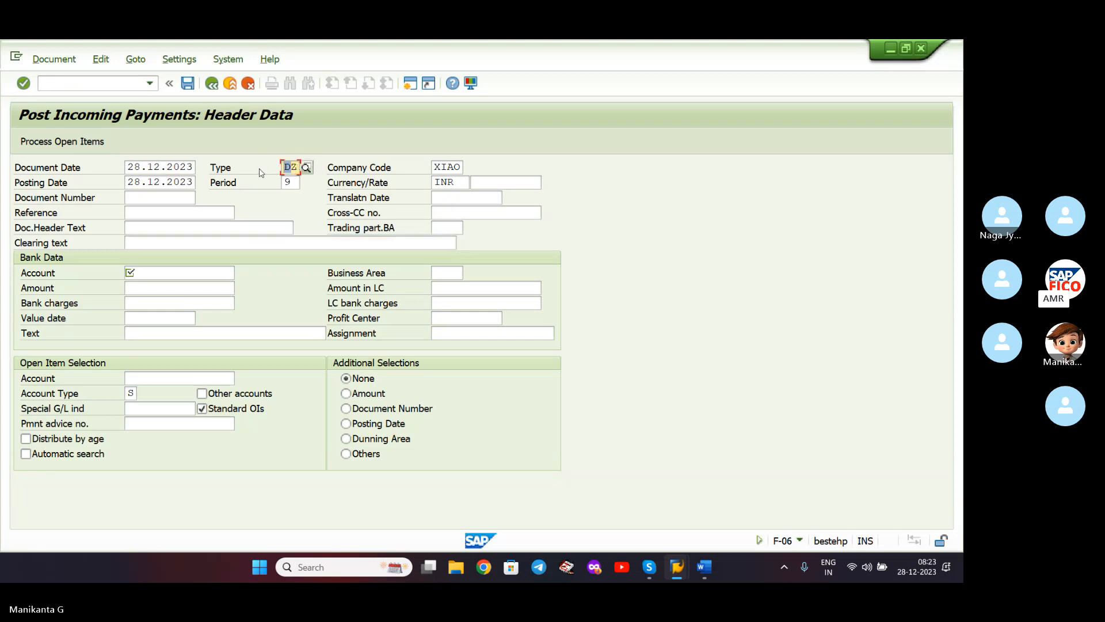
{"action": "type", "text": "SA"}
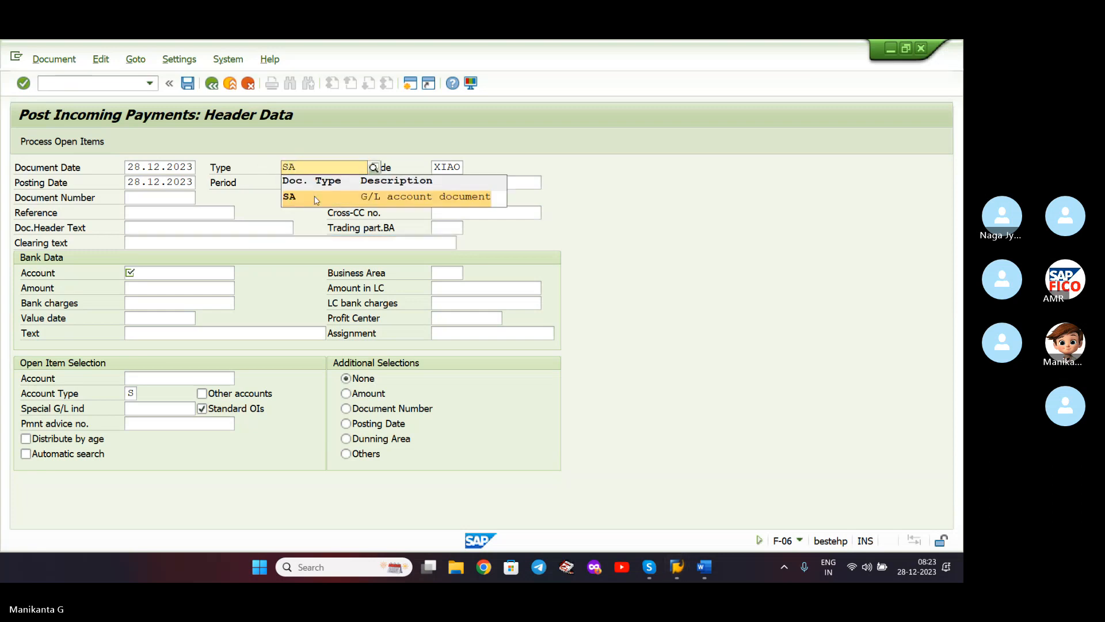
{"action": "left_click", "coordinate": [316, 199]}
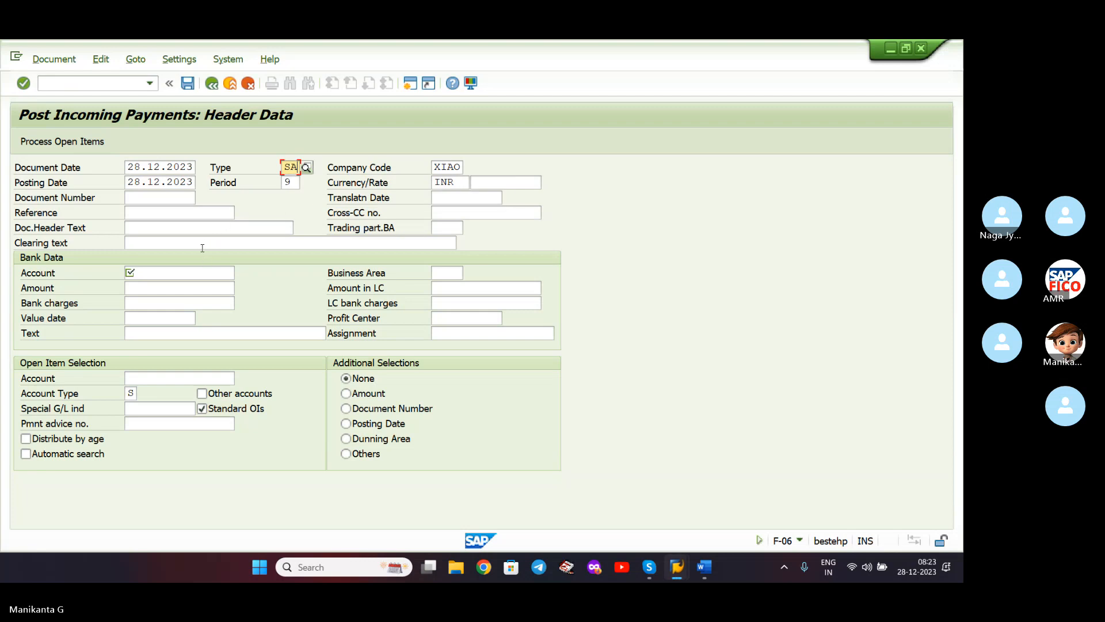
- Choose bank account 200108 CASH ACCOUNT via search and enter amount 20000
{"action": "left_click", "coordinate": [198, 274]}
{"action": "left_click", "coordinate": [241, 274]}
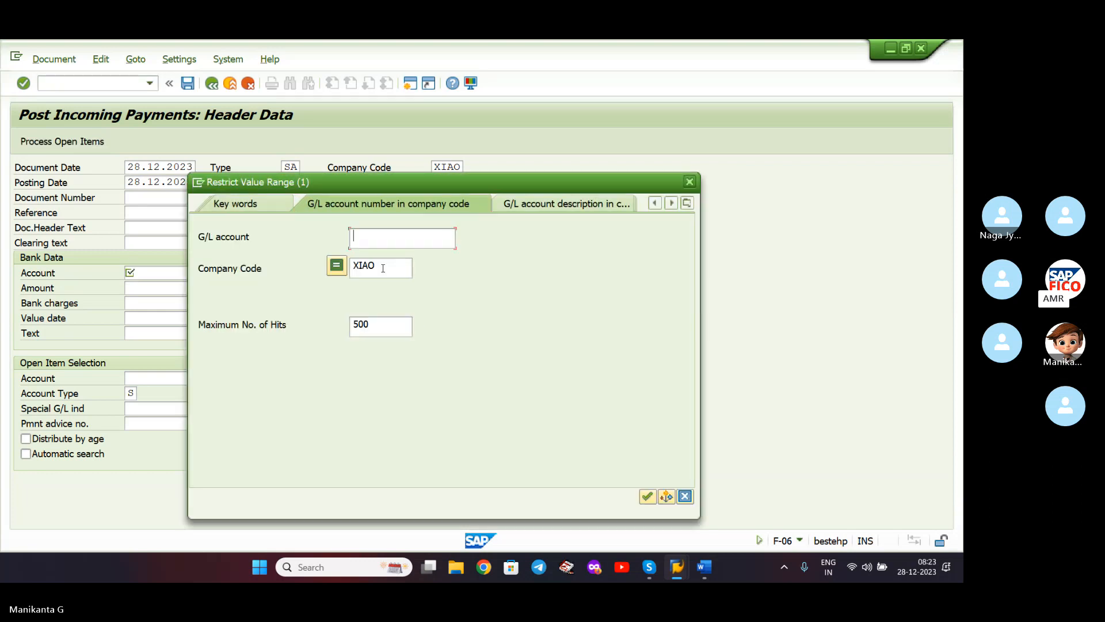
{"action": "key", "text": "Return"}
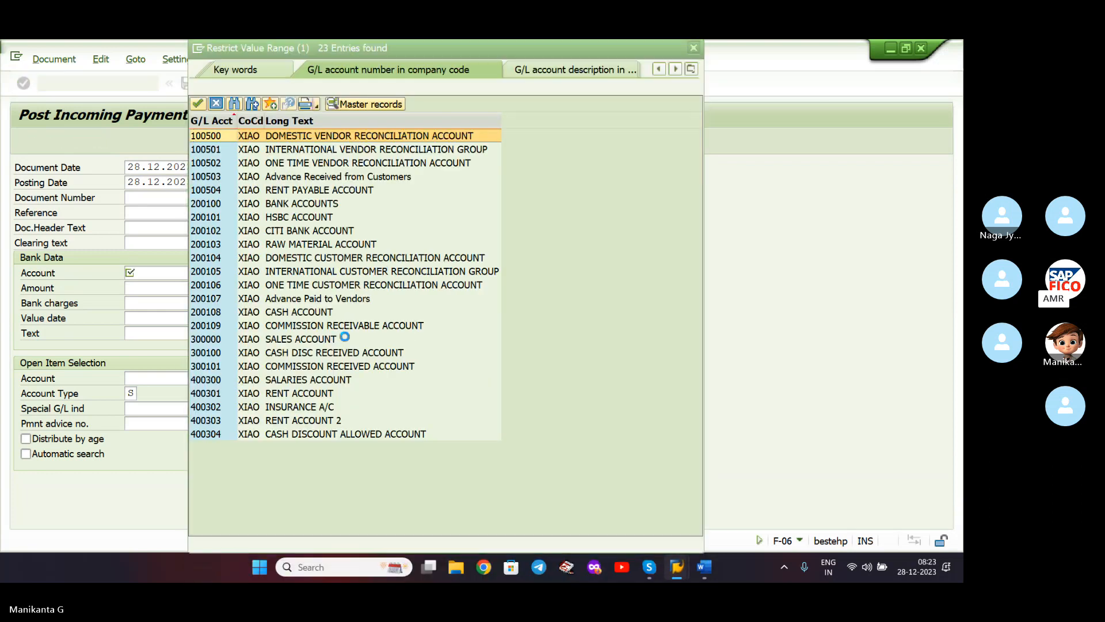
{"action": "double_click", "coordinate": [291, 314]}
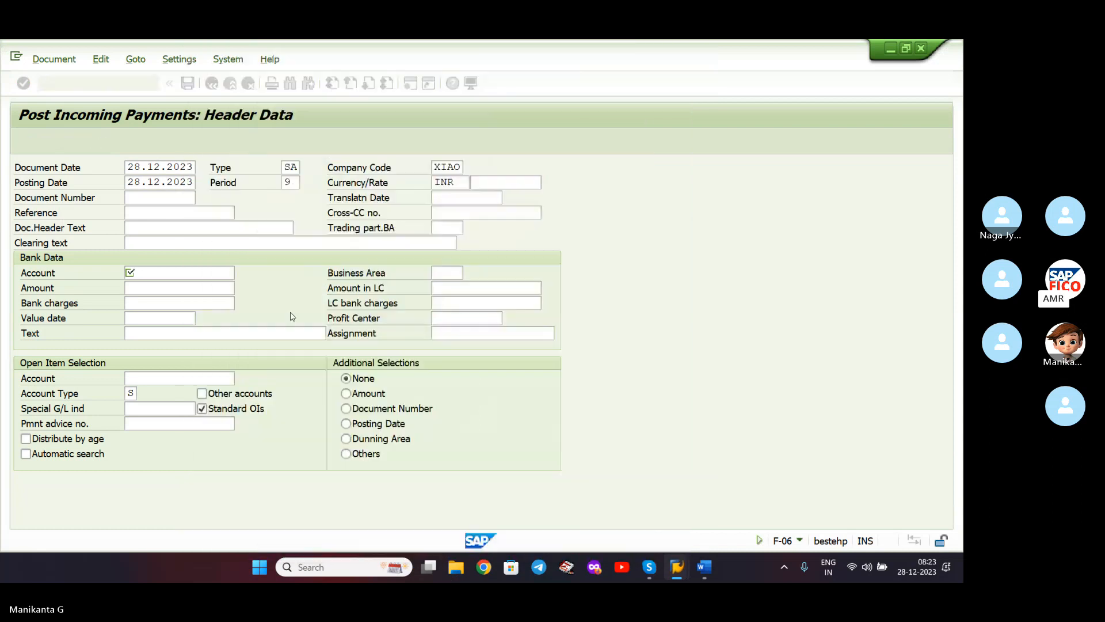
{"action": "left_click", "coordinate": [205, 289]}
{"action": "type", "text": "20000"}
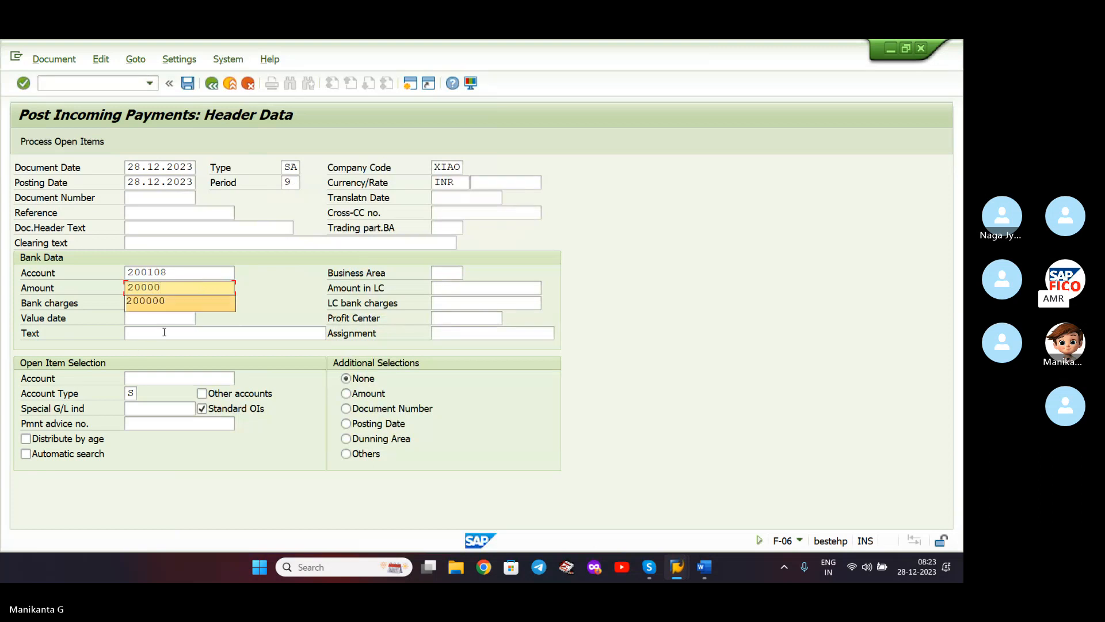
- Pick 200109 COMMISSION RECEIVABLE ACCOUNT as the open-item account for company XIAO
{"action": "left_click", "coordinate": [161, 378]}
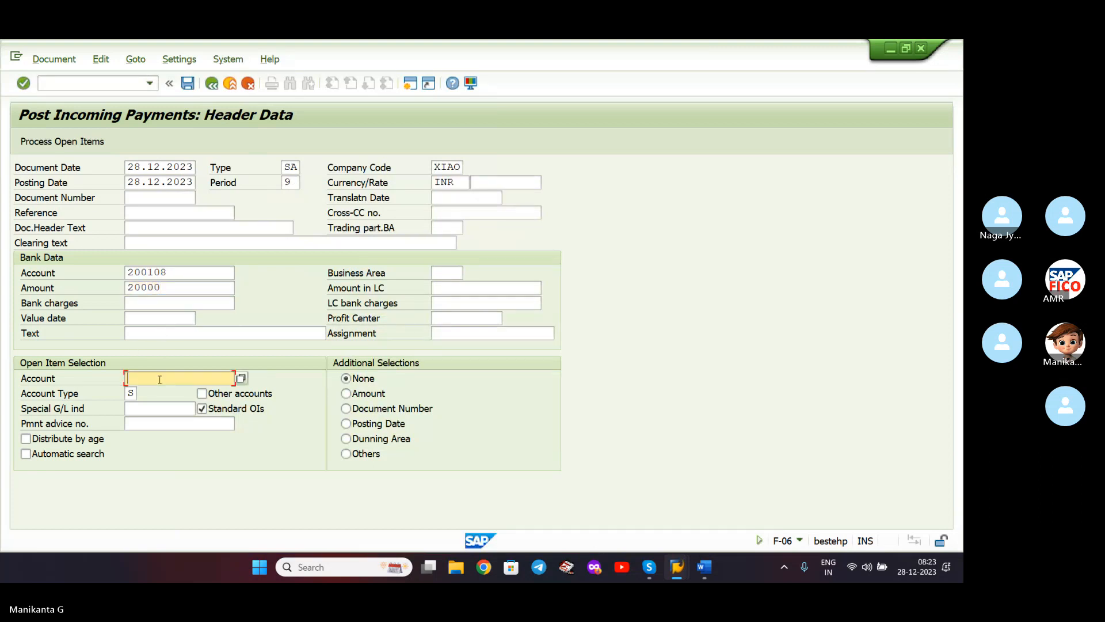
{"action": "left_click", "coordinate": [240, 378]}
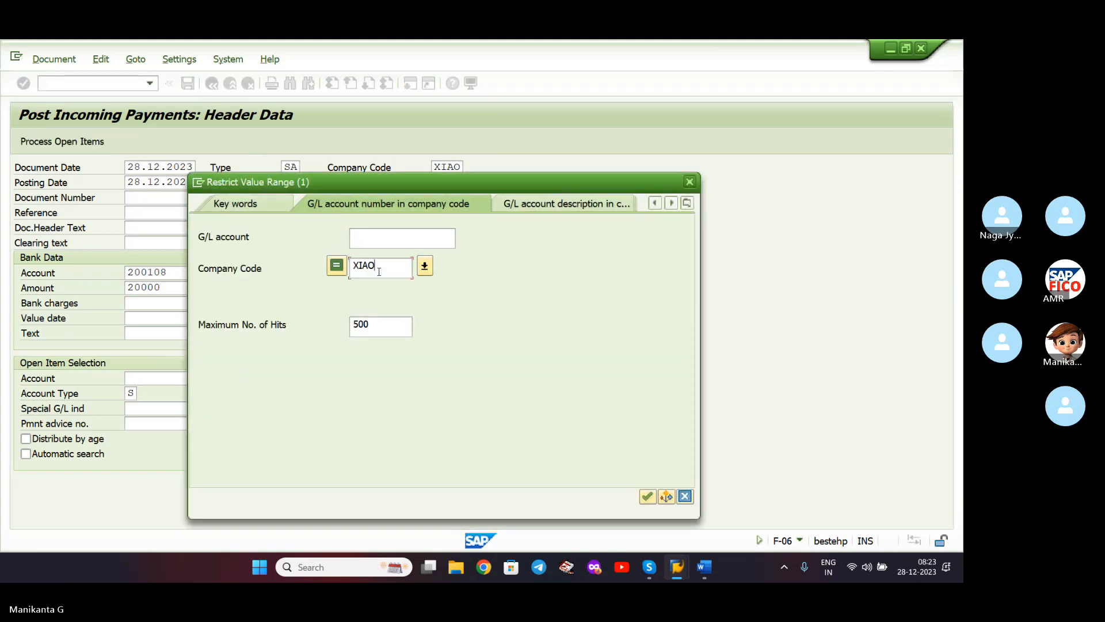
{"action": "key", "text": "Return"}
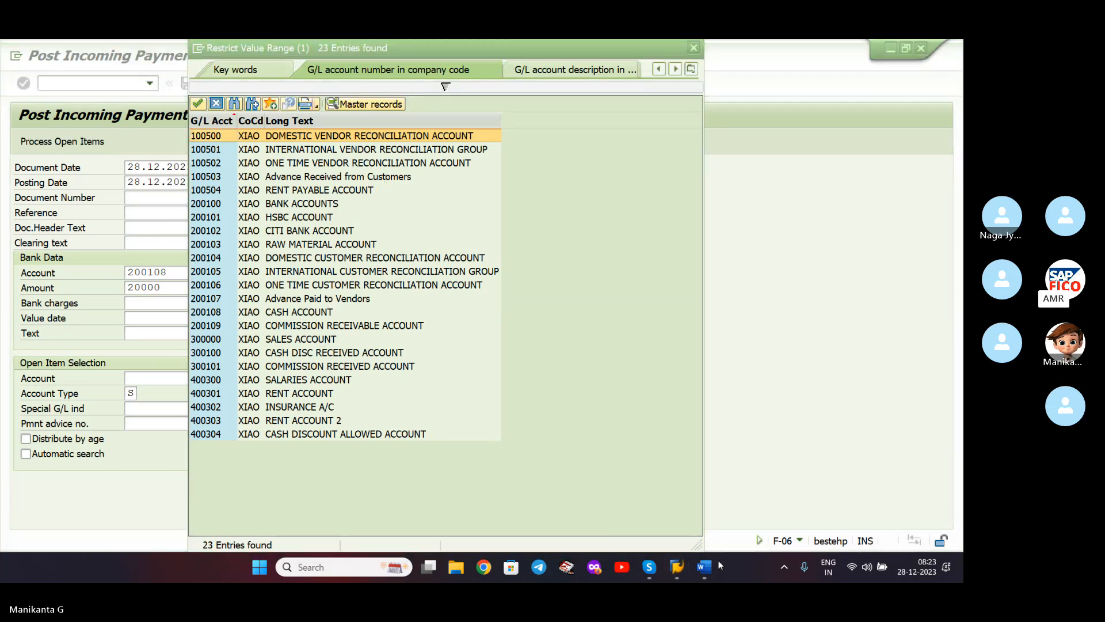
{"action": "left_click", "coordinate": [705, 567]}
{"action": "left_click", "coordinate": [705, 567]}
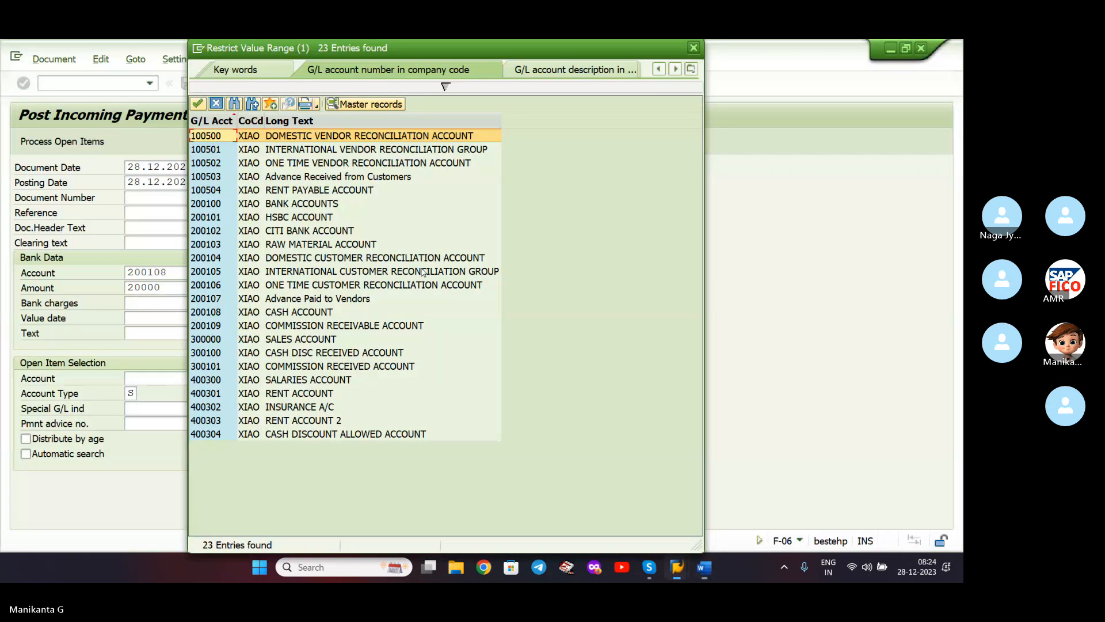
{"action": "double_click", "coordinate": [347, 325]}
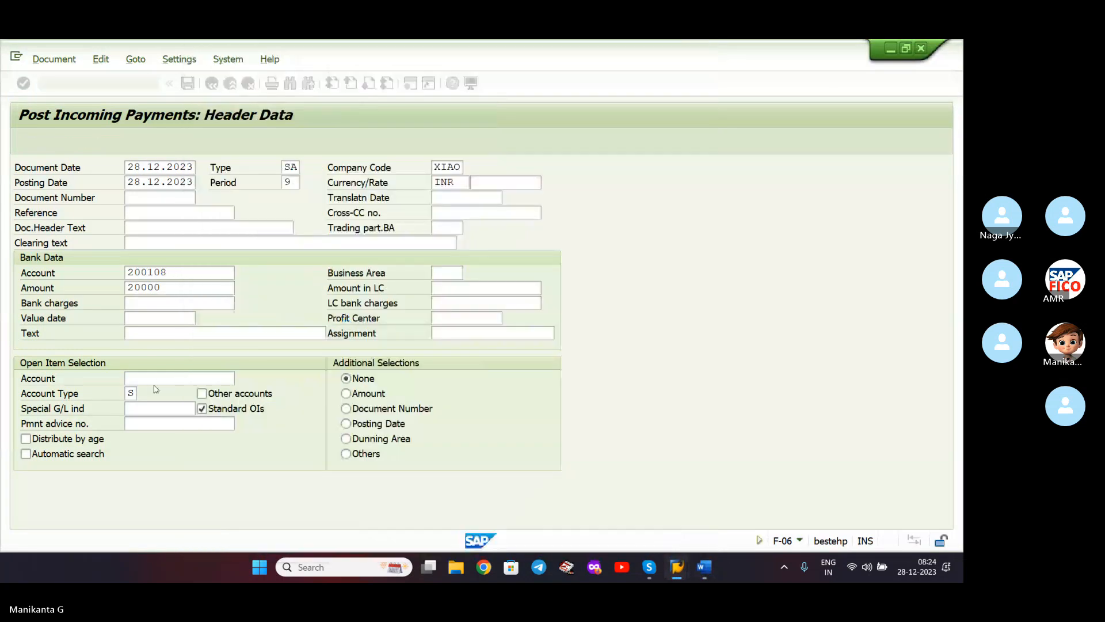
- Enter line item text TEST and clearing text CASH
{"action": "left_click", "coordinate": [151, 334]}
{"action": "type", "text": "TEST"}
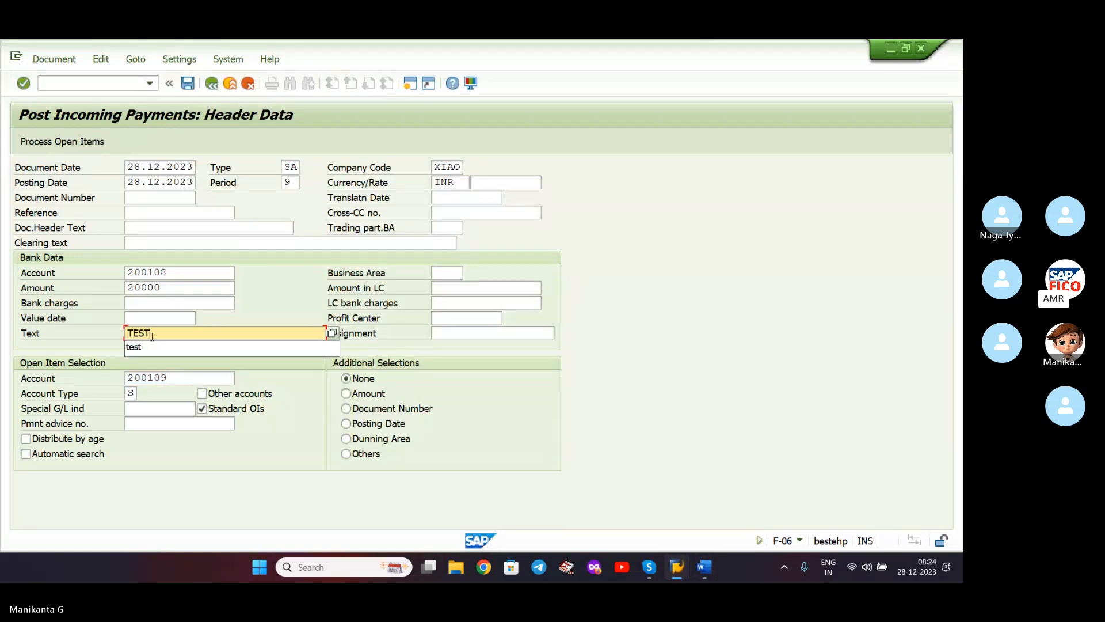
{"action": "left_click", "coordinate": [159, 244]}
{"action": "type", "text": "CASH"}
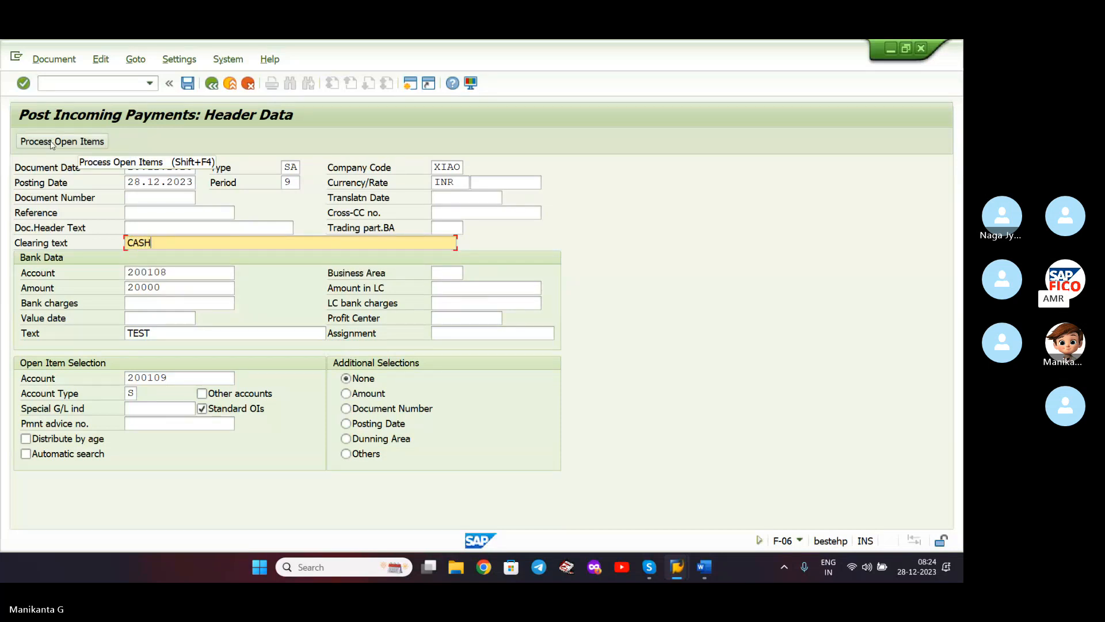
- Process 200109's open items, simulate, and post the payment as document 24
{"action": "left_click", "coordinate": [74, 142]}
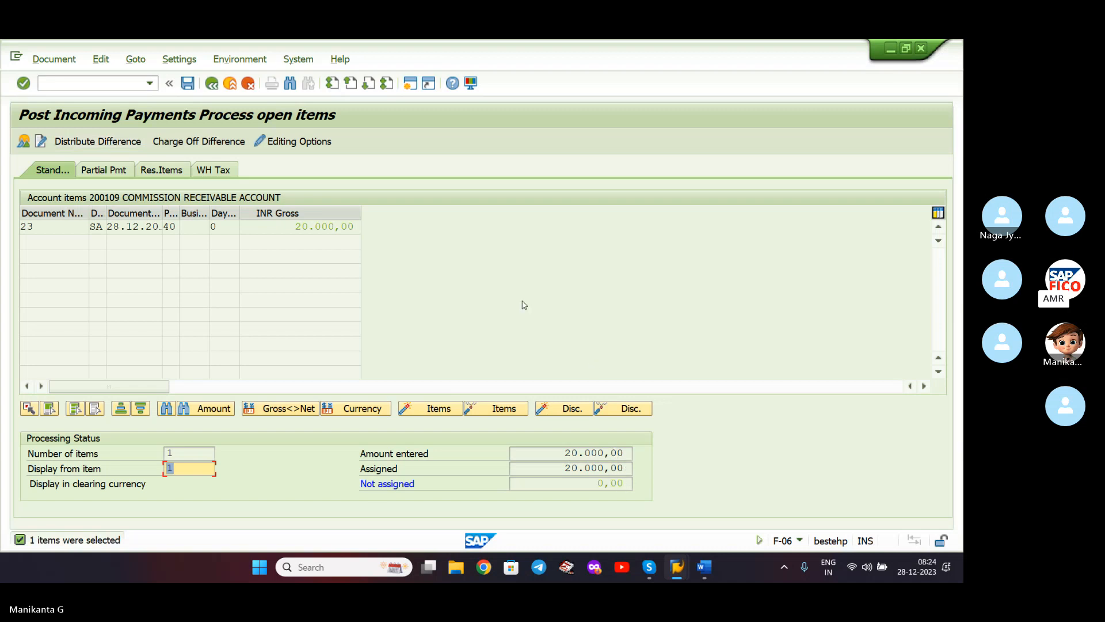
{"action": "left_click", "coordinate": [57, 60]}
{"action": "left_click", "coordinate": [75, 96]}
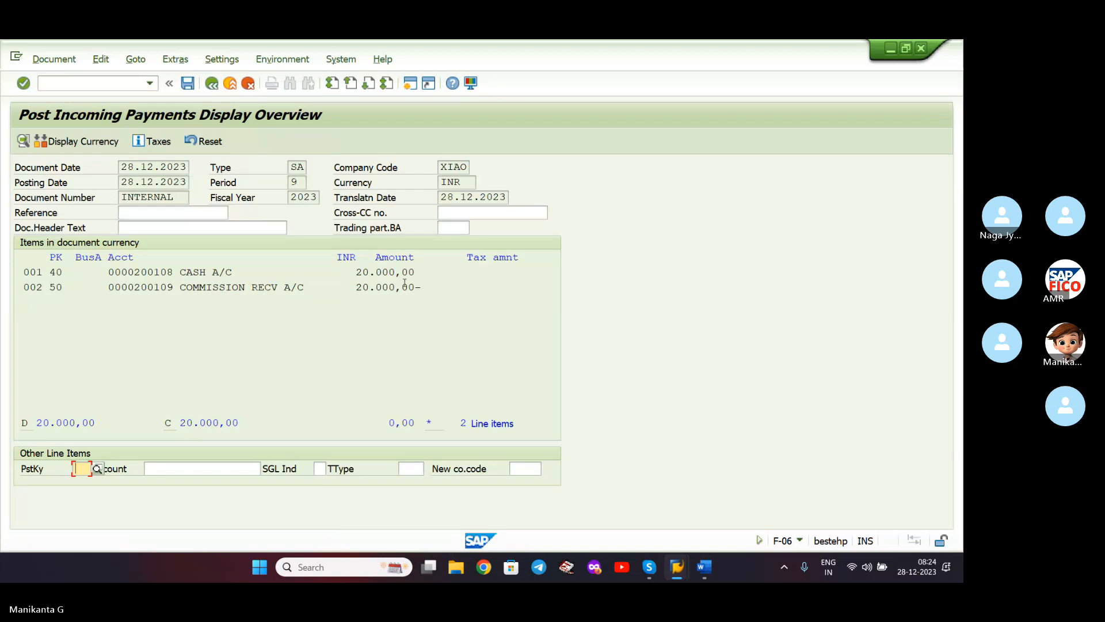
{"action": "left_click", "coordinate": [188, 84]}
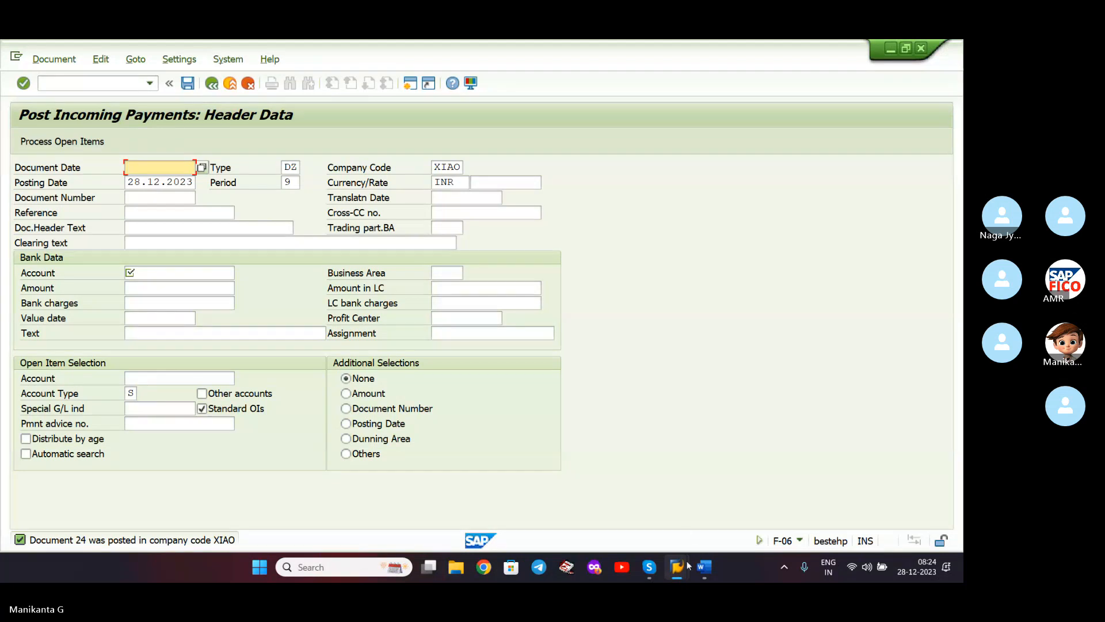
- Refresh the line item report, dismiss the no-items message, and restart FBL3N
{"action": "mouse_move", "coordinate": [688, 567]}
{"action": "left_click", "coordinate": [789, 495]}
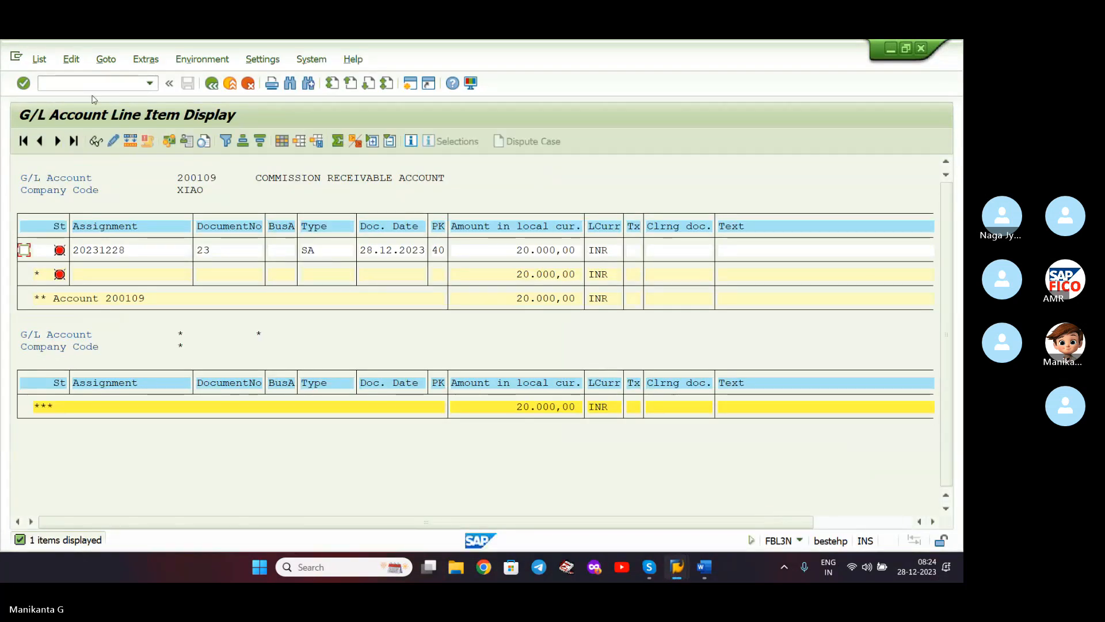
{"action": "left_click", "coordinate": [38, 59]}
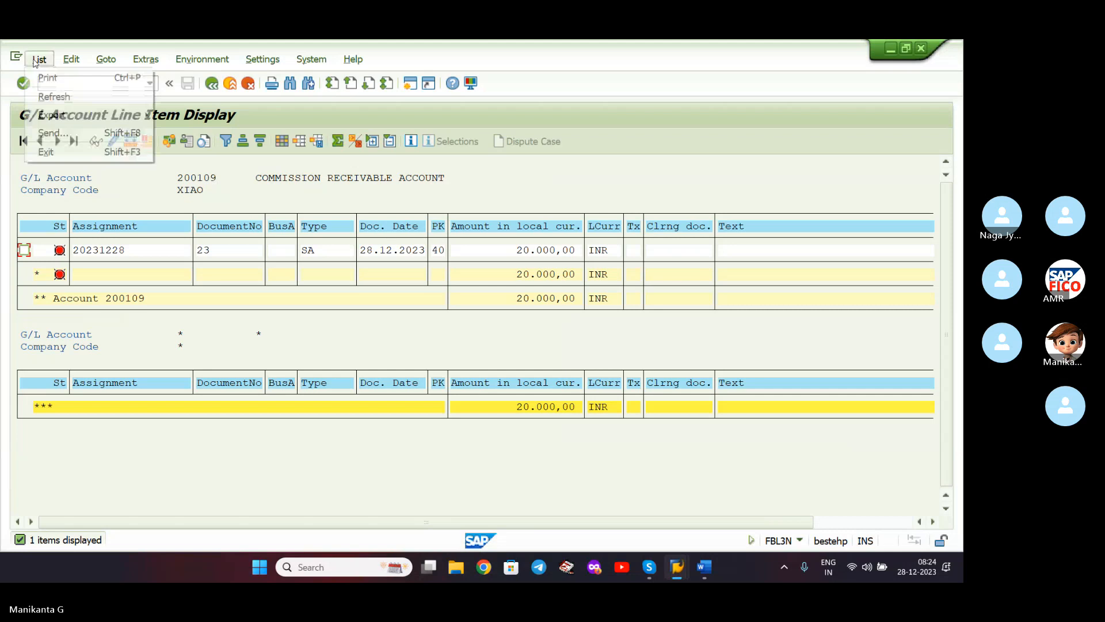
{"action": "left_click", "coordinate": [55, 97]}
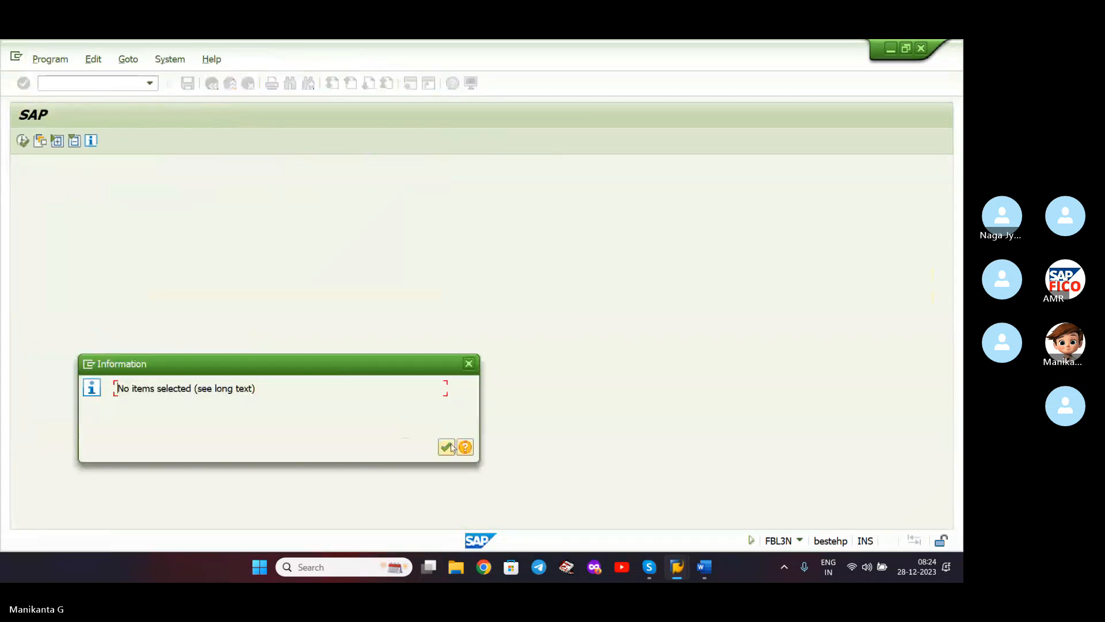
{"action": "left_click", "coordinate": [447, 447]}
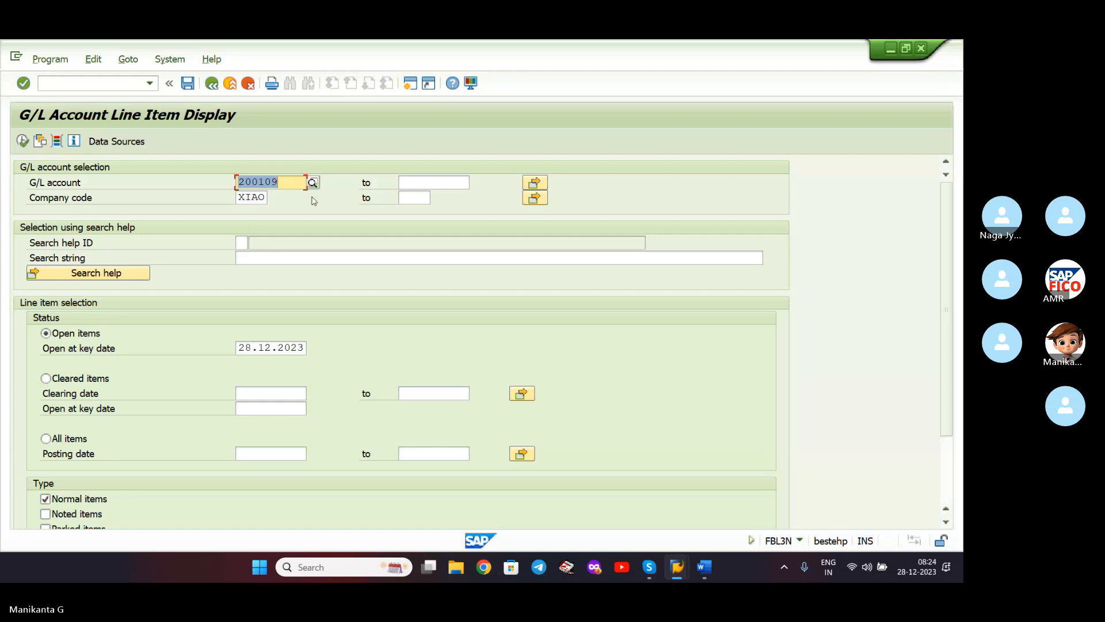
{"action": "left_click", "coordinate": [150, 84]}
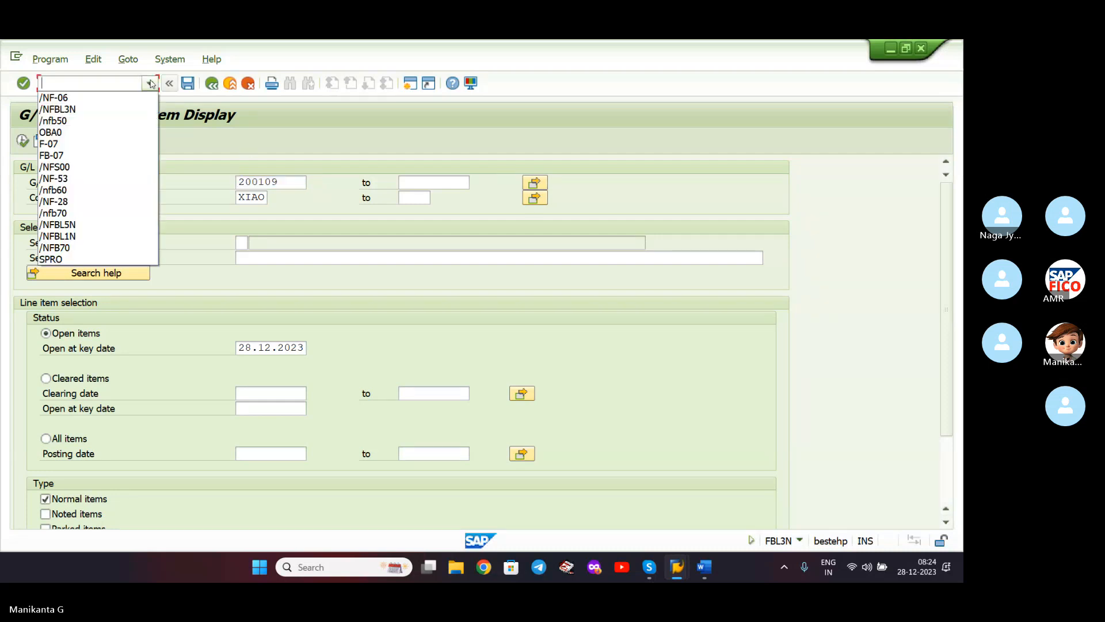
{"action": "left_click", "coordinate": [149, 84]}
{"action": "left_click", "coordinate": [150, 83]}
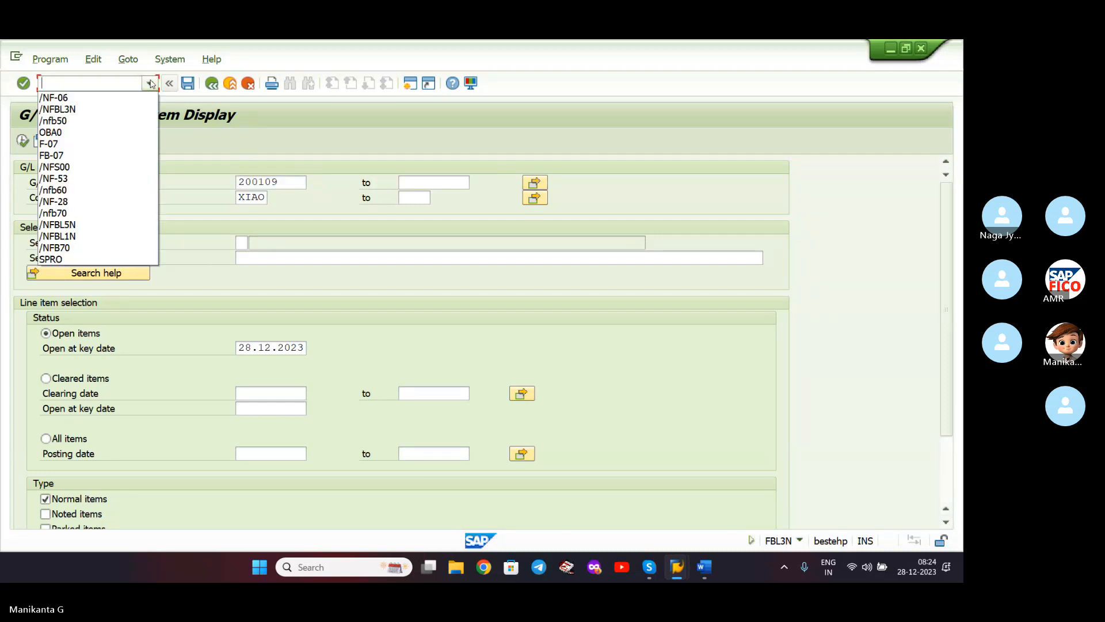
{"action": "left_click", "coordinate": [131, 114]}
{"action": "key", "text": "Return"}
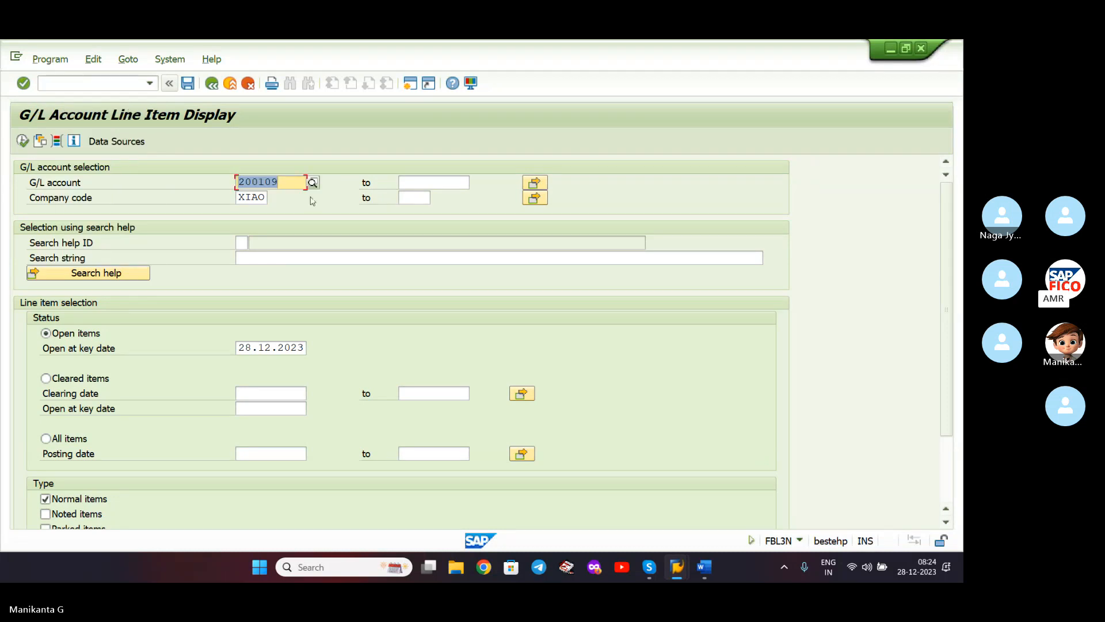
- Run FBL3N for G/L account 200109 in company XIAO showing cleared items
{"action": "key", "text": "Delete"}
{"action": "left_click", "coordinate": [328, 183]}
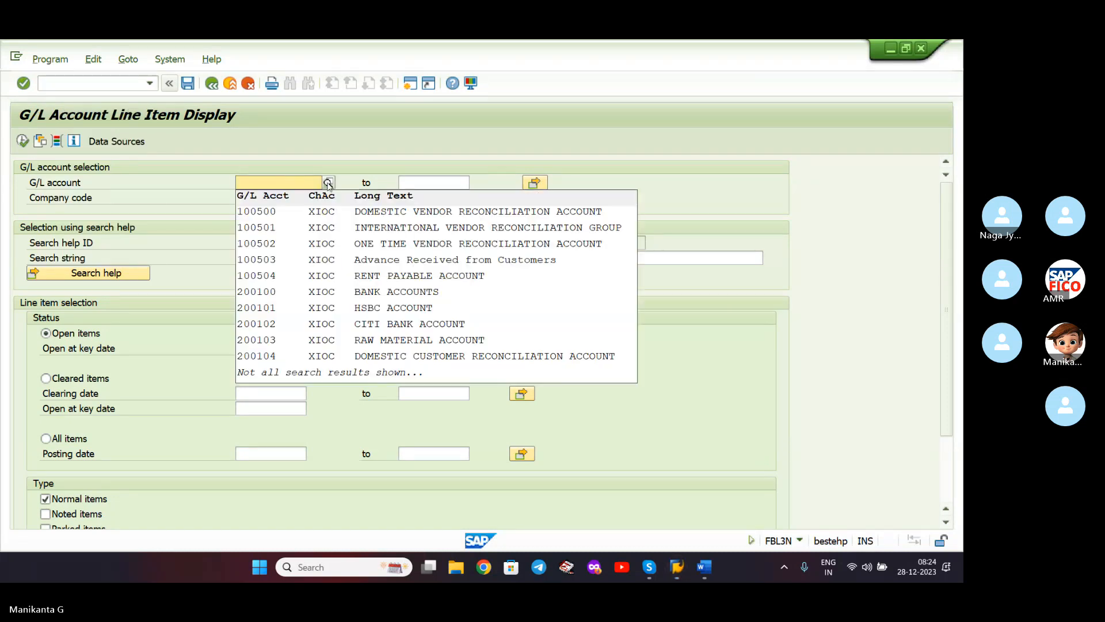
{"action": "left_click", "coordinate": [328, 183]}
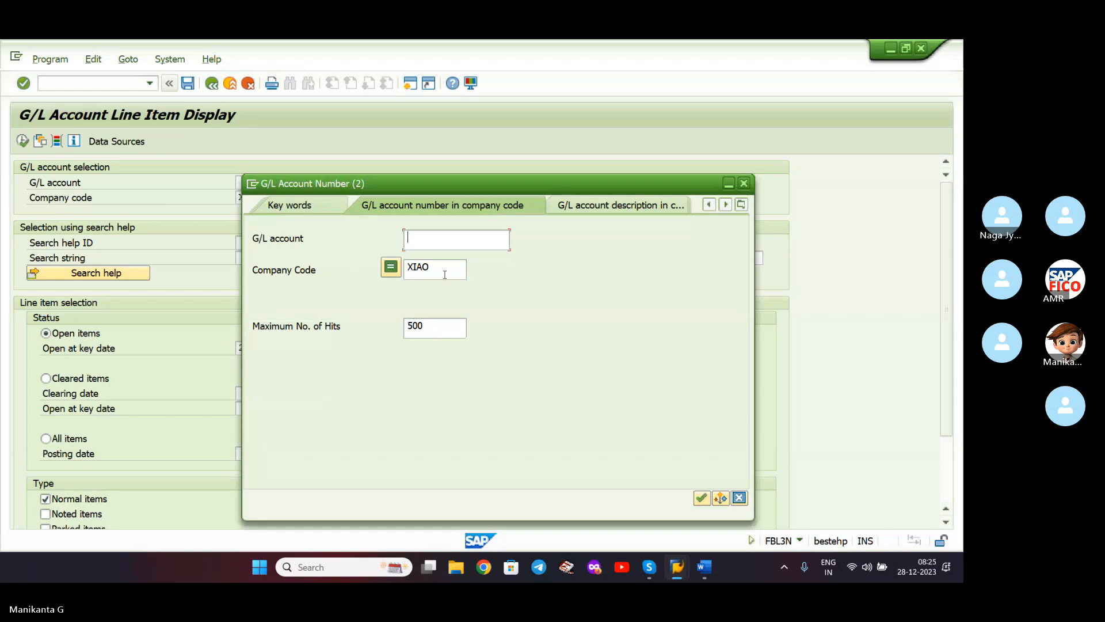
{"action": "left_click", "coordinate": [444, 271]}
{"action": "key", "text": "Return"}
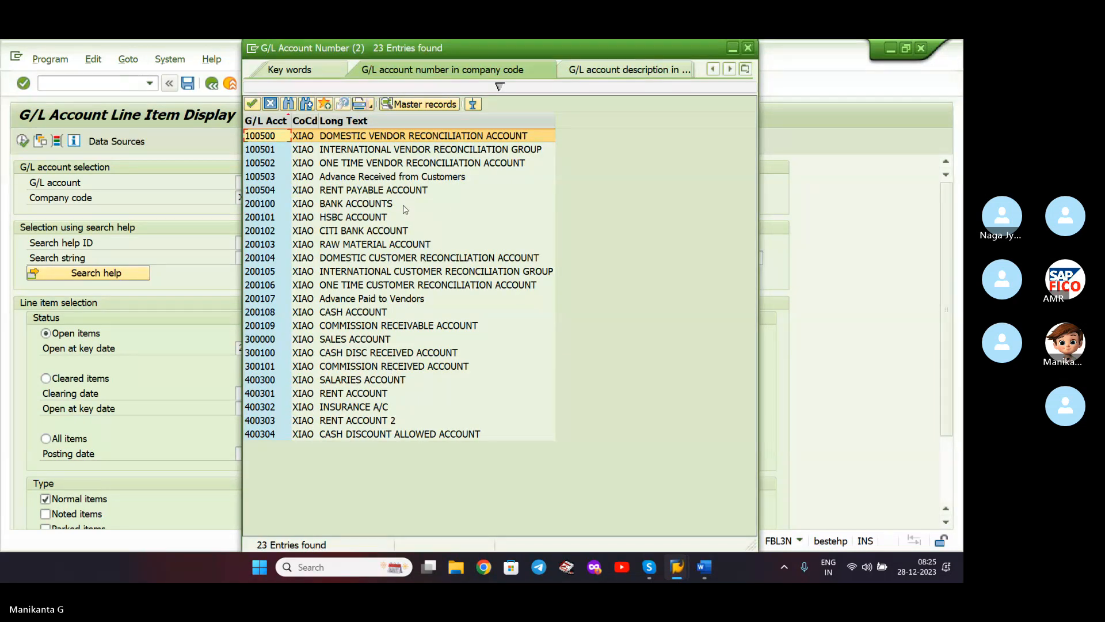
{"action": "left_click", "coordinate": [401, 324]}
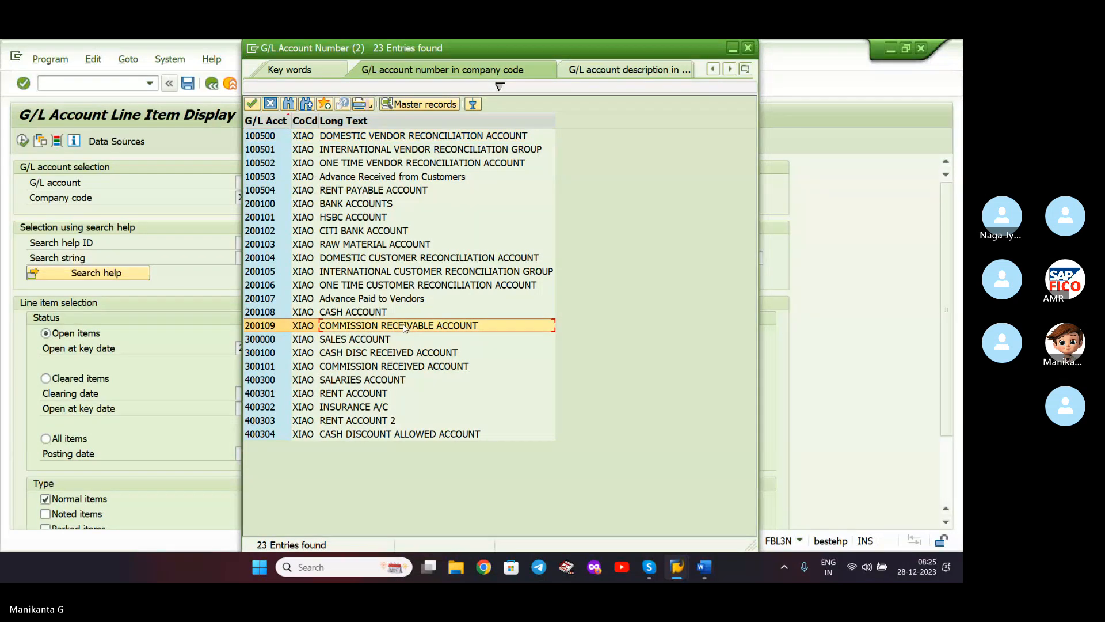
{"action": "double_click", "coordinate": [265, 330]}
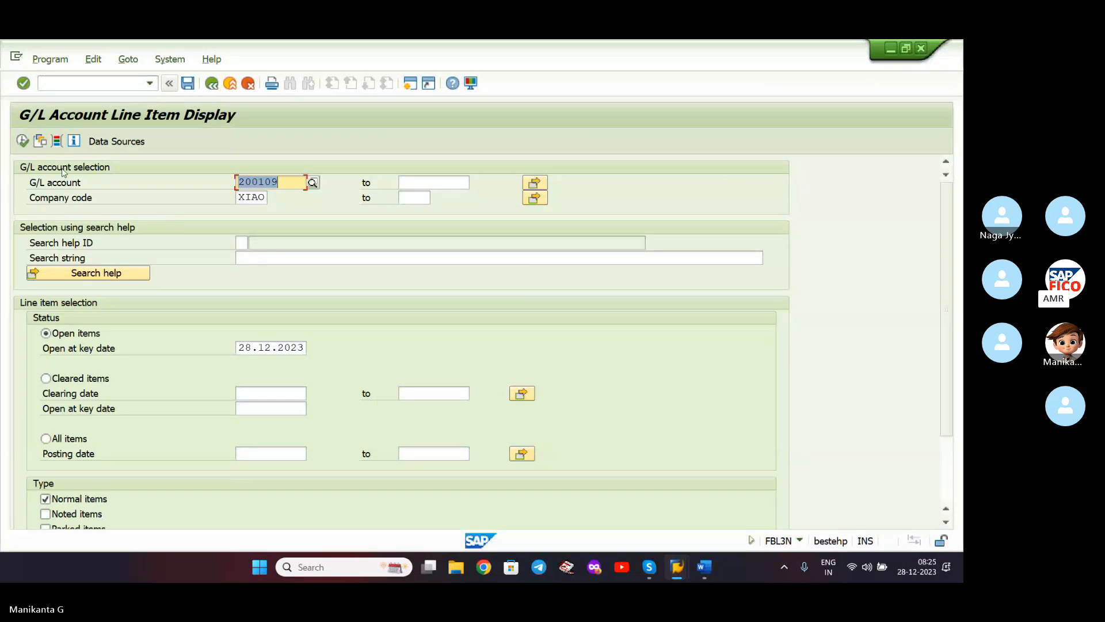
{"action": "left_click", "coordinate": [46, 378]}
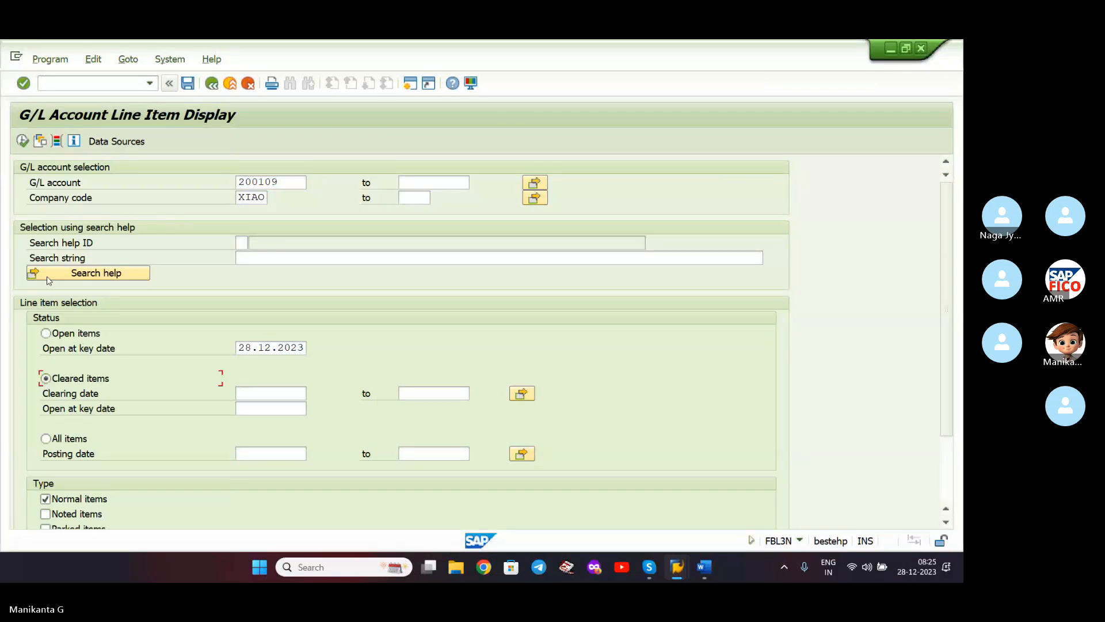
{"action": "left_click", "coordinate": [23, 140]}
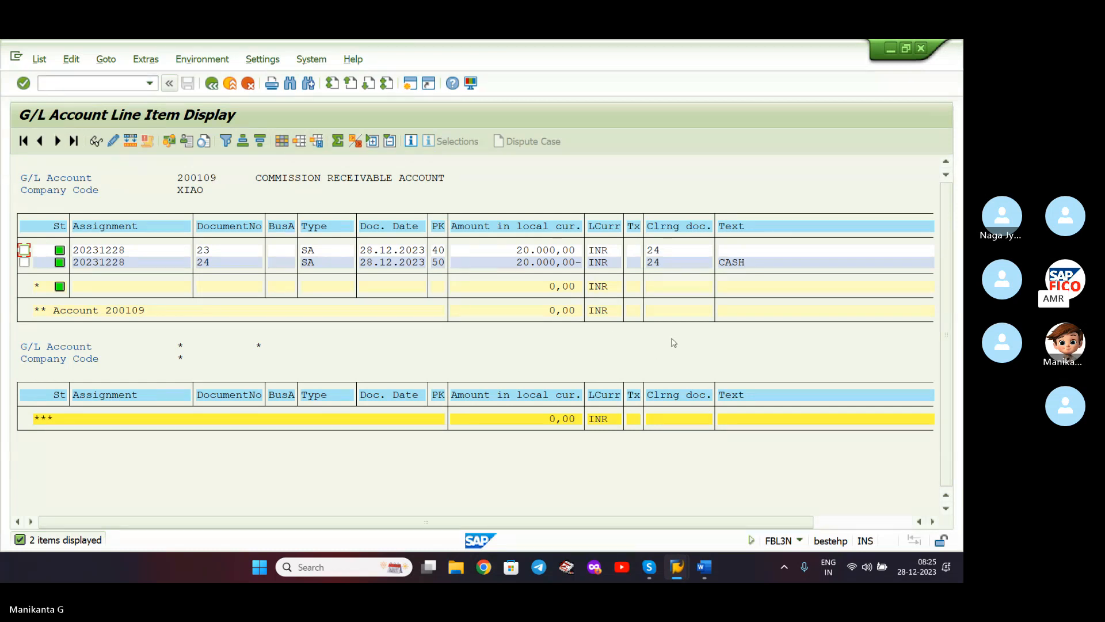
- In the Word notes, replace 'ITS' with 'it is' in the NON-SAP sentence
{"action": "left_click", "coordinate": [704, 567]}
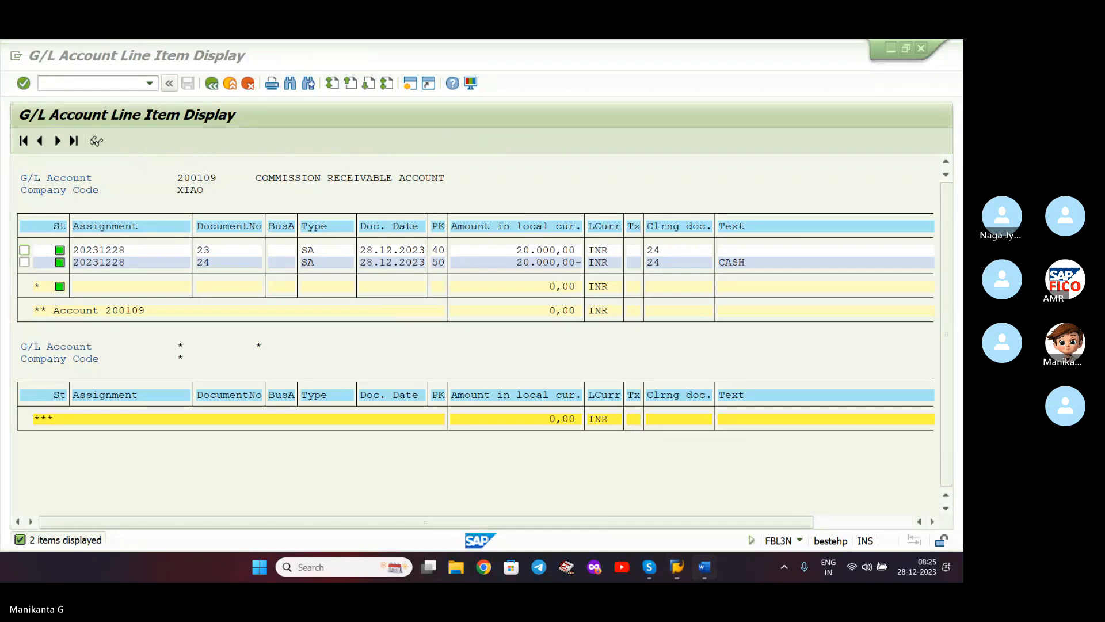
{"action": "scroll", "coordinate": [649, 397], "scroll_direction": "up", "scroll_amount": 3}
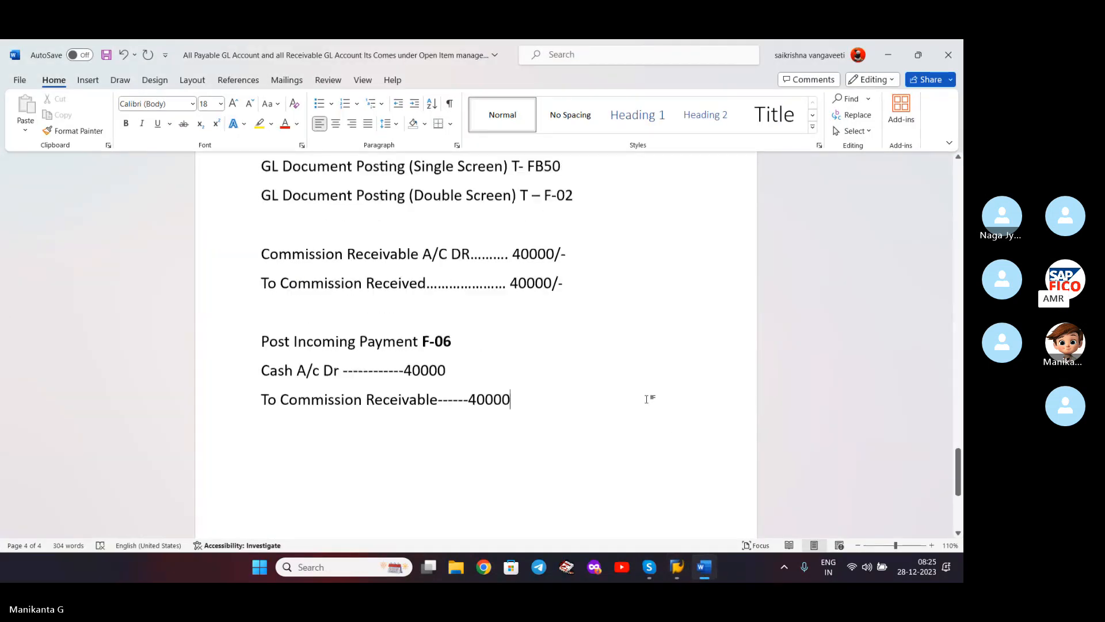
{"action": "scroll", "coordinate": [646, 399], "scroll_direction": "up", "scroll_amount": 10}
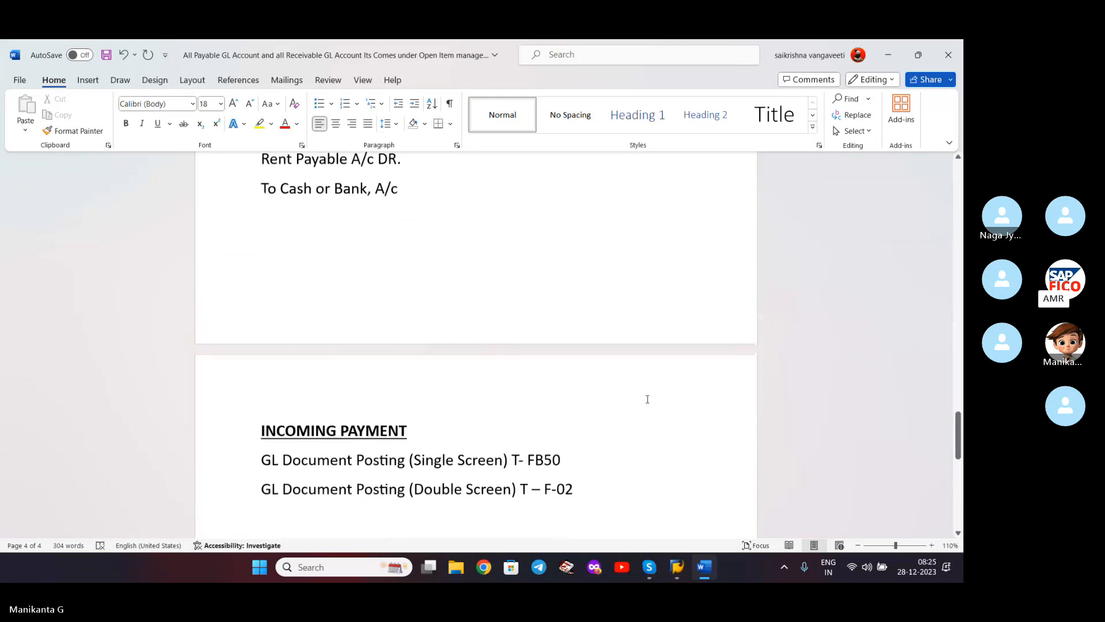
{"action": "scroll", "coordinate": [647, 399], "scroll_direction": "up", "scroll_amount": 15}
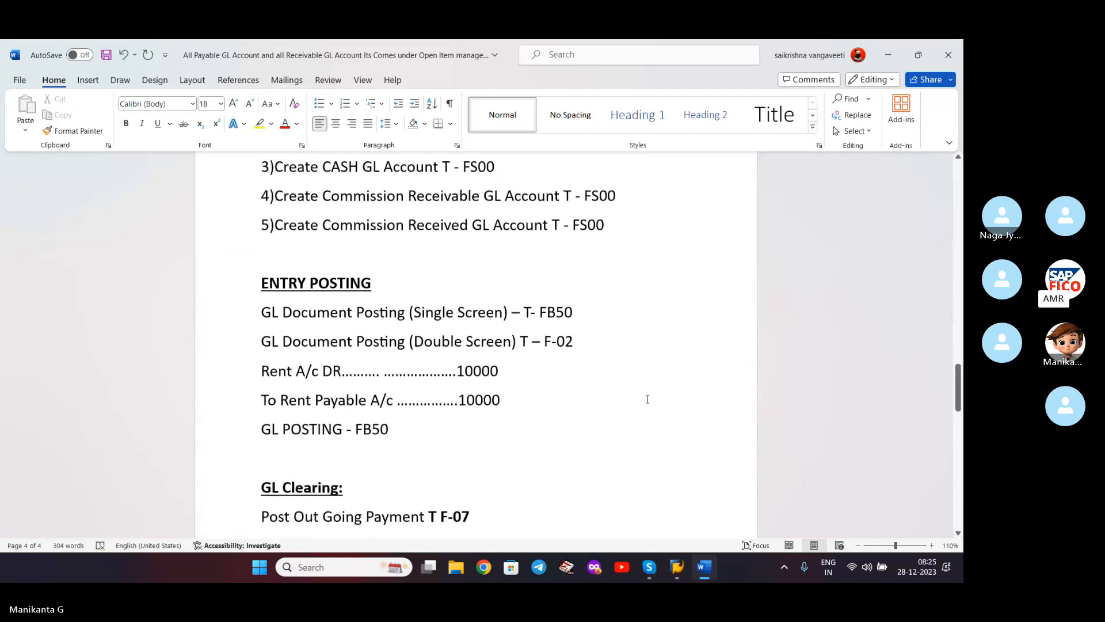
{"action": "scroll", "coordinate": [647, 399], "scroll_direction": "up", "scroll_amount": 15}
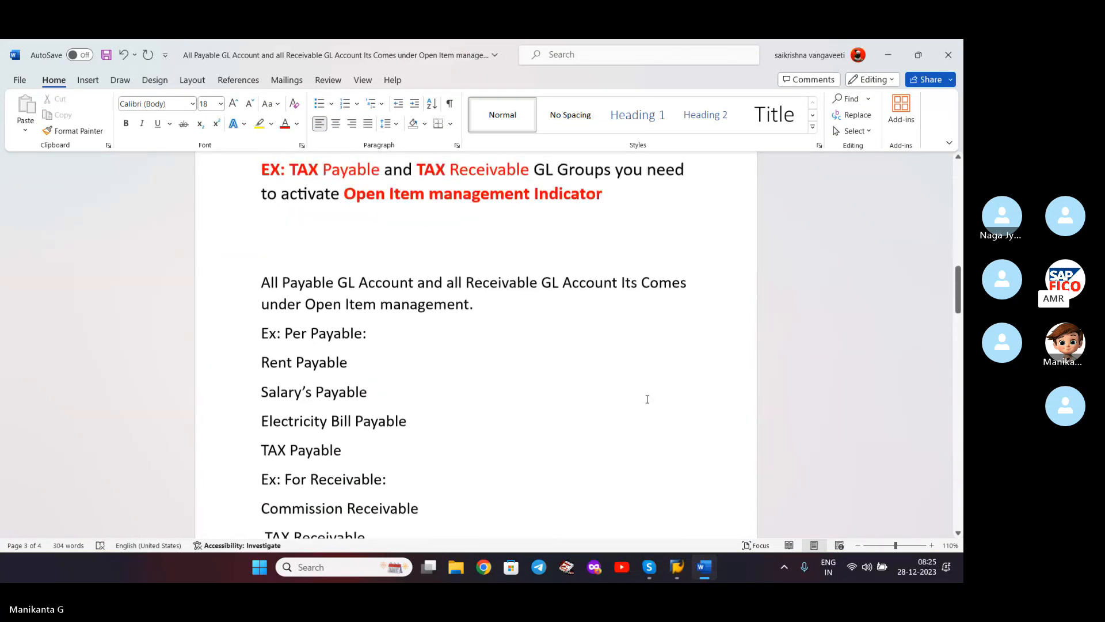
{"action": "scroll", "coordinate": [647, 399], "scroll_direction": "up", "scroll_amount": 8}
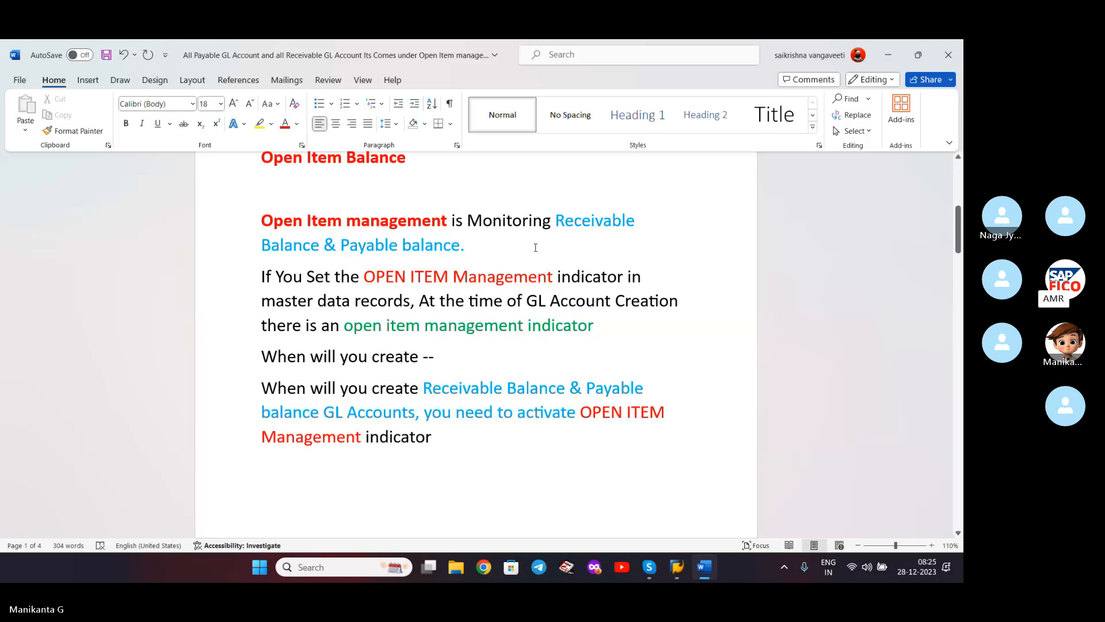
{"action": "scroll", "coordinate": [535, 247], "scroll_direction": "up", "scroll_amount": 2}
{"action": "scroll", "coordinate": [536, 248], "scroll_direction": "down", "scroll_amount": 1}
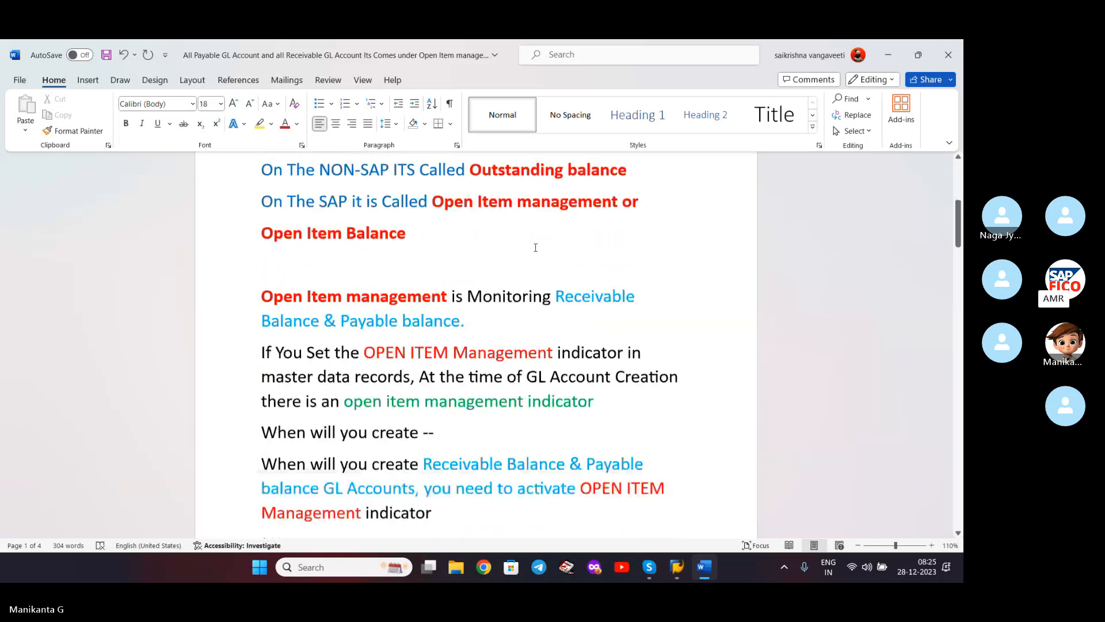
{"action": "scroll", "coordinate": [535, 248], "scroll_direction": "down", "scroll_amount": 1}
{"action": "scroll", "coordinate": [535, 247], "scroll_direction": "up", "scroll_amount": 1}
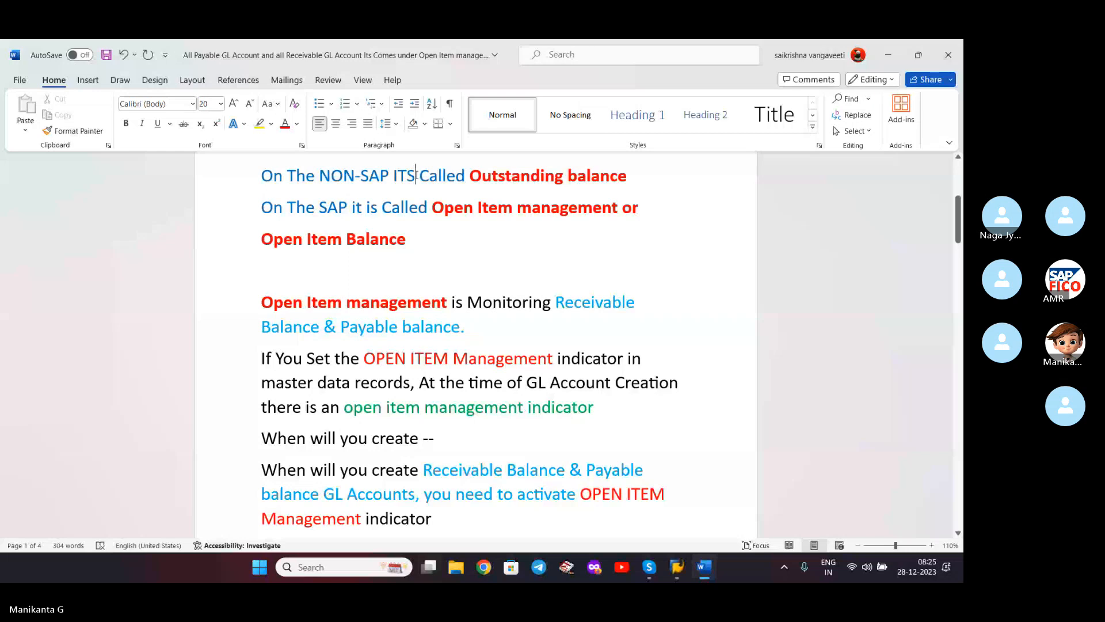
{"action": "key", "text": "BackSpace"}
{"action": "key", "text": "BackSpace"}
{"action": "type", "text": "it is"}
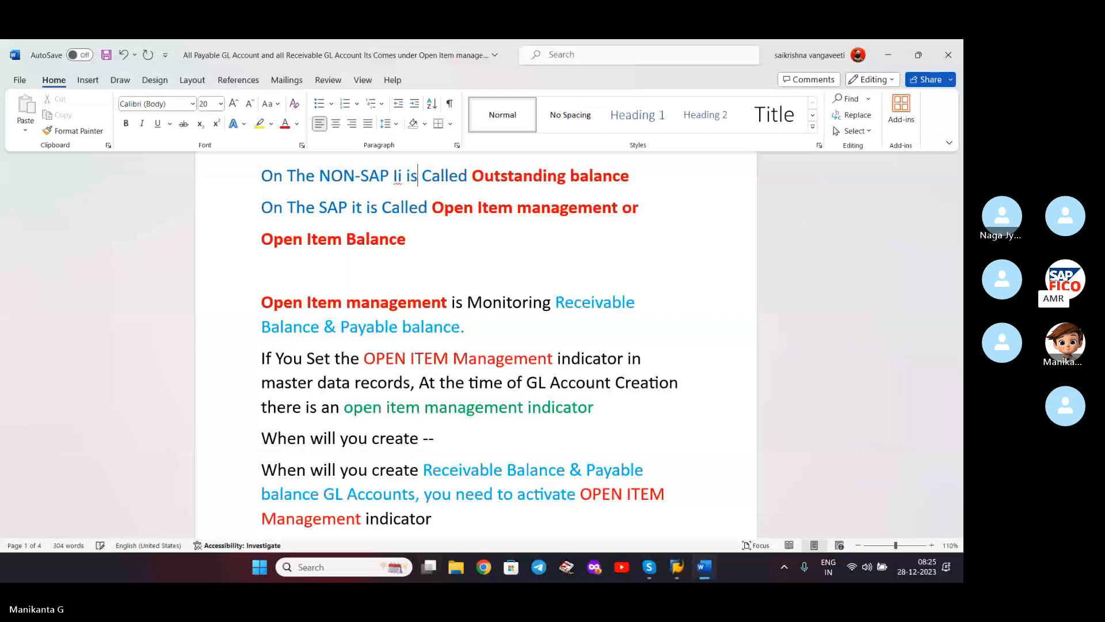
{"action": "key", "text": "BackSpace"}
{"action": "key", "text": "BackSpace"}
{"action": "key", "text": "BackSpace"}
{"action": "key", "text": "BackSpace"}
{"action": "key", "text": "BackSpace"}
{"action": "type", "text": "it is"}
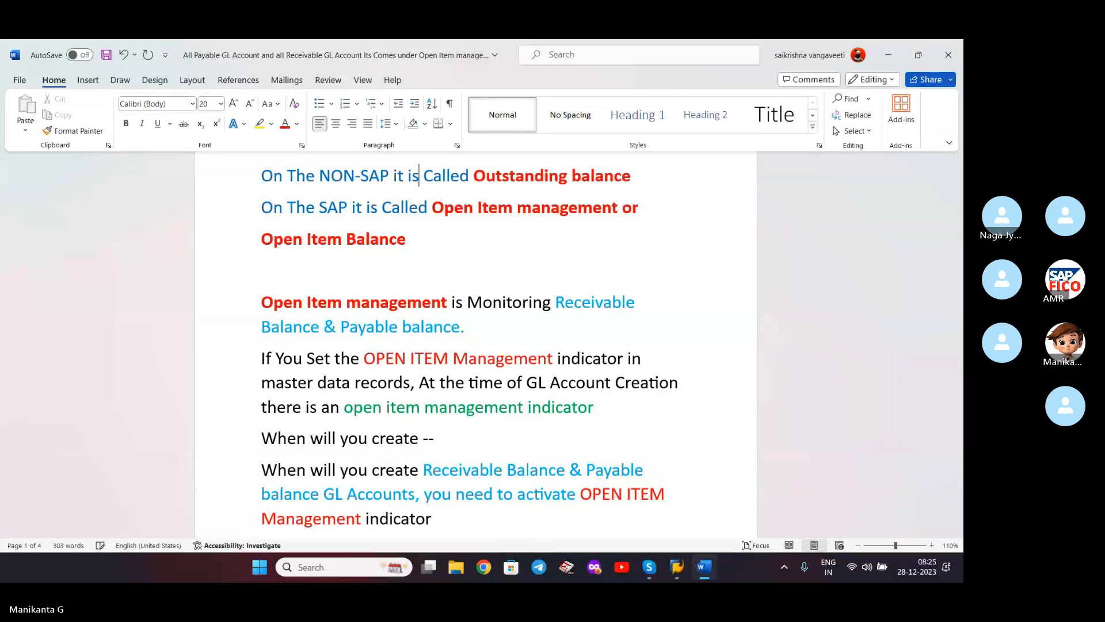
- Number the 'Open Item management:' definition as '1.'
{"action": "scroll", "coordinate": [573, 205], "scroll_direction": "up", "scroll_amount": 1}
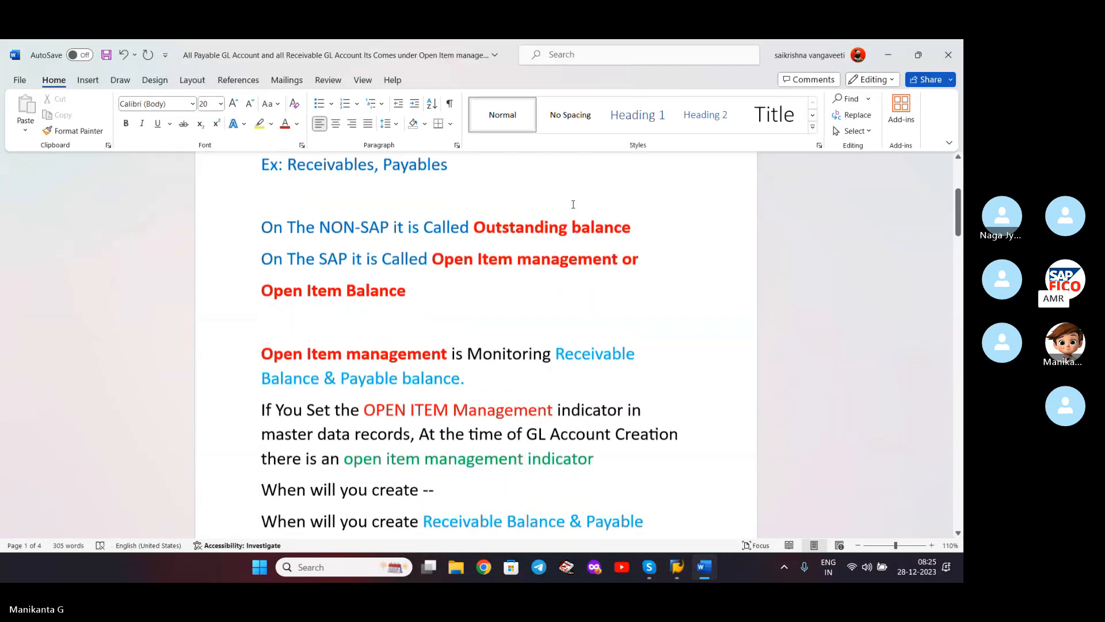
{"action": "scroll", "coordinate": [573, 204], "scroll_direction": "up", "scroll_amount": 3}
{"action": "key", "text": "Up"}
{"action": "scroll", "coordinate": [573, 205], "scroll_direction": "down", "scroll_amount": 1}
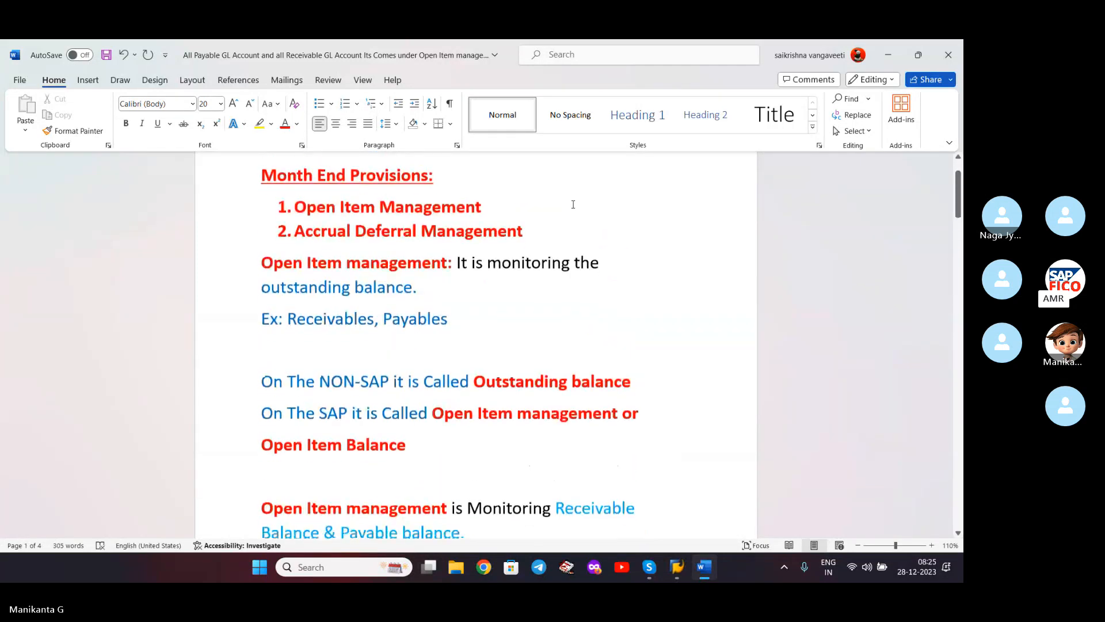
{"action": "scroll", "coordinate": [450, 224], "scroll_direction": "up", "scroll_amount": 1}
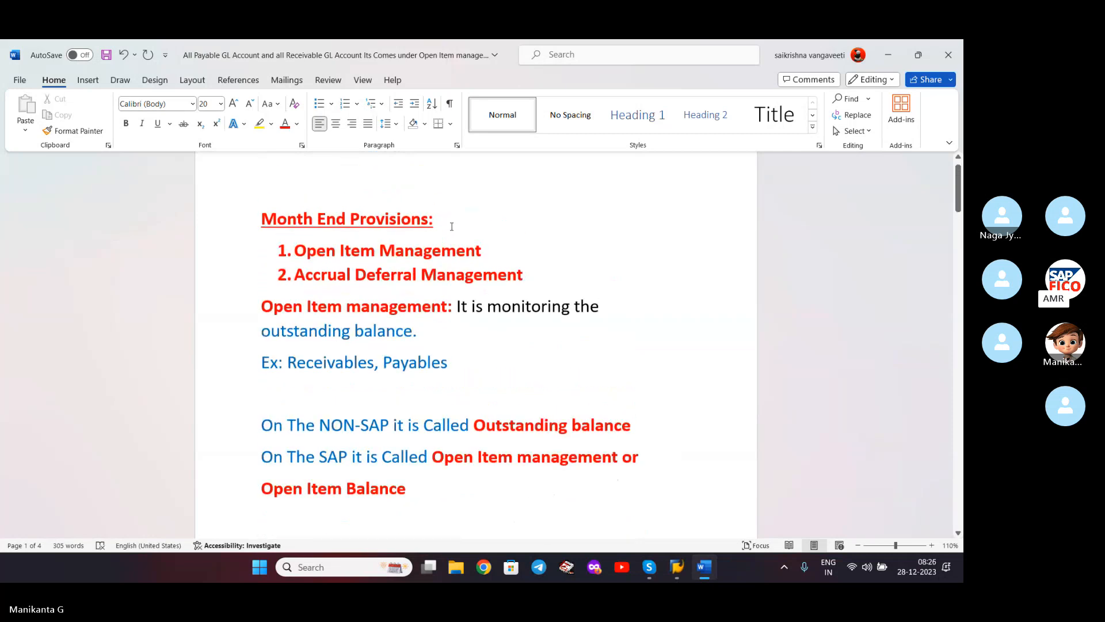
{"action": "scroll", "coordinate": [449, 223], "scroll_direction": "down", "scroll_amount": 2}
{"action": "scroll", "coordinate": [390, 272], "scroll_direction": "down", "scroll_amount": 3}
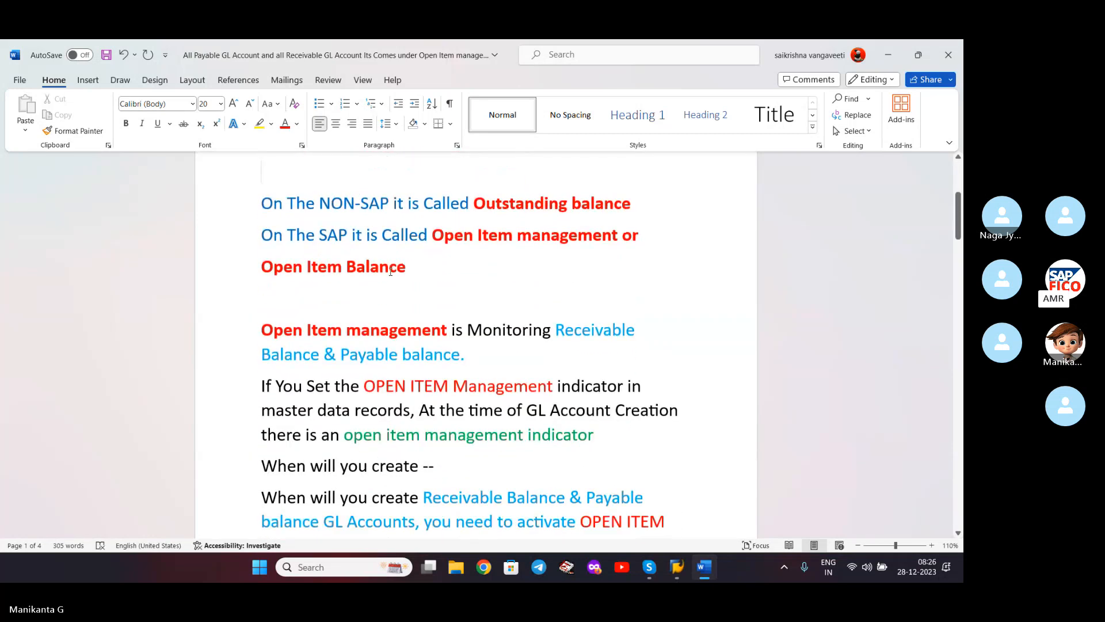
{"action": "scroll", "coordinate": [390, 272], "scroll_direction": "down", "scroll_amount": 1}
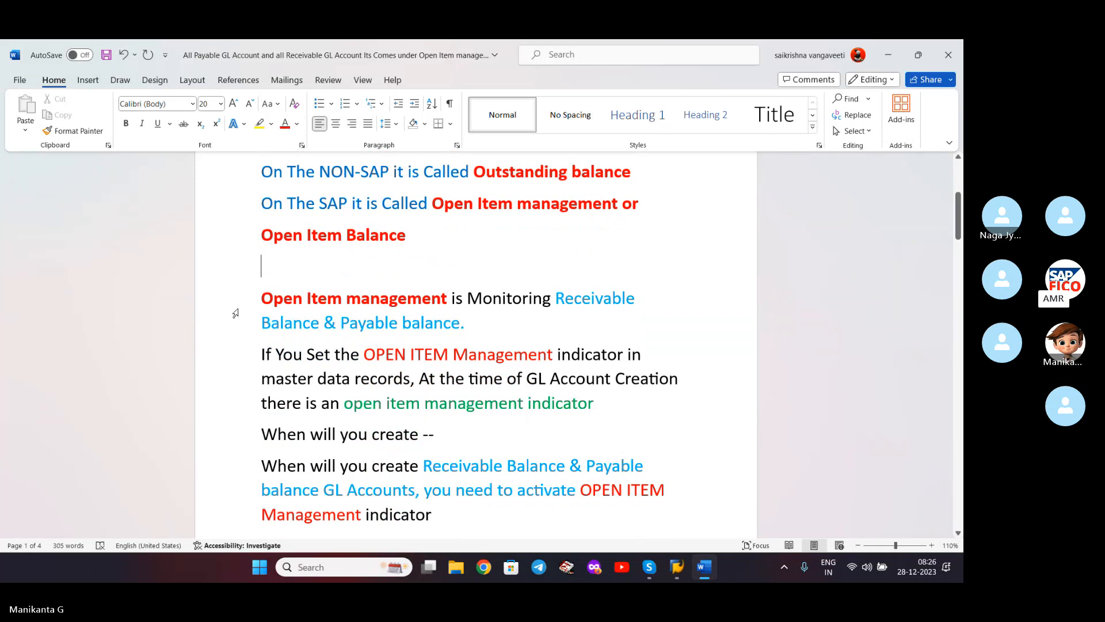
{"action": "scroll", "coordinate": [447, 316], "scroll_direction": "down", "scroll_amount": 2}
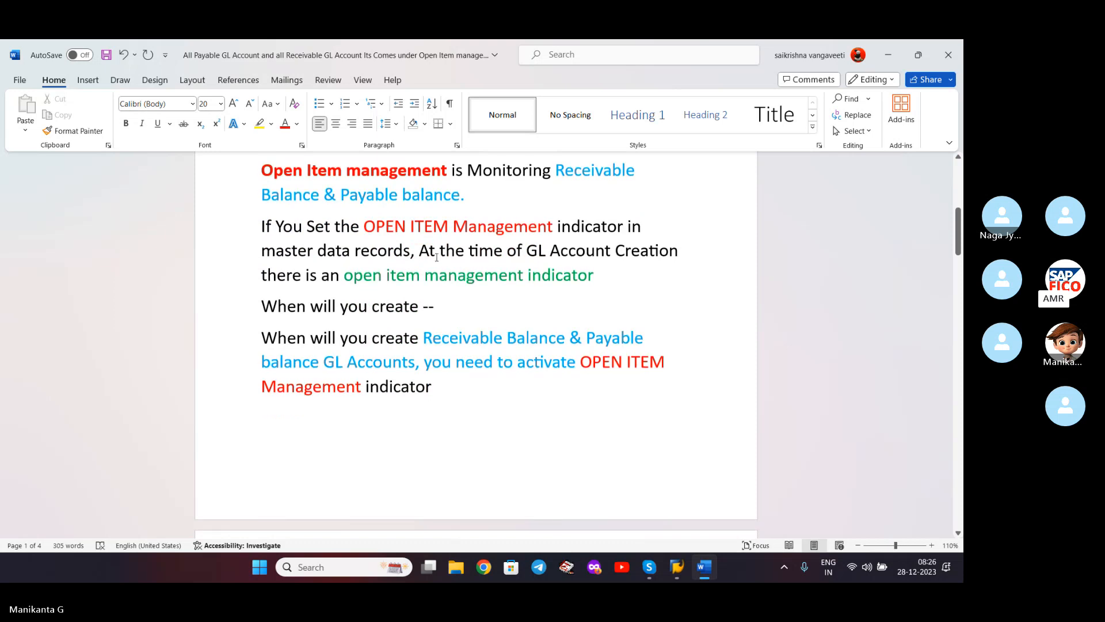
{"action": "scroll", "coordinate": [429, 248], "scroll_direction": "down", "scroll_amount": 1}
{"action": "scroll", "coordinate": [432, 253], "scroll_direction": "up", "scroll_amount": 2}
{"action": "scroll", "coordinate": [432, 253], "scroll_direction": "up", "scroll_amount": 6}
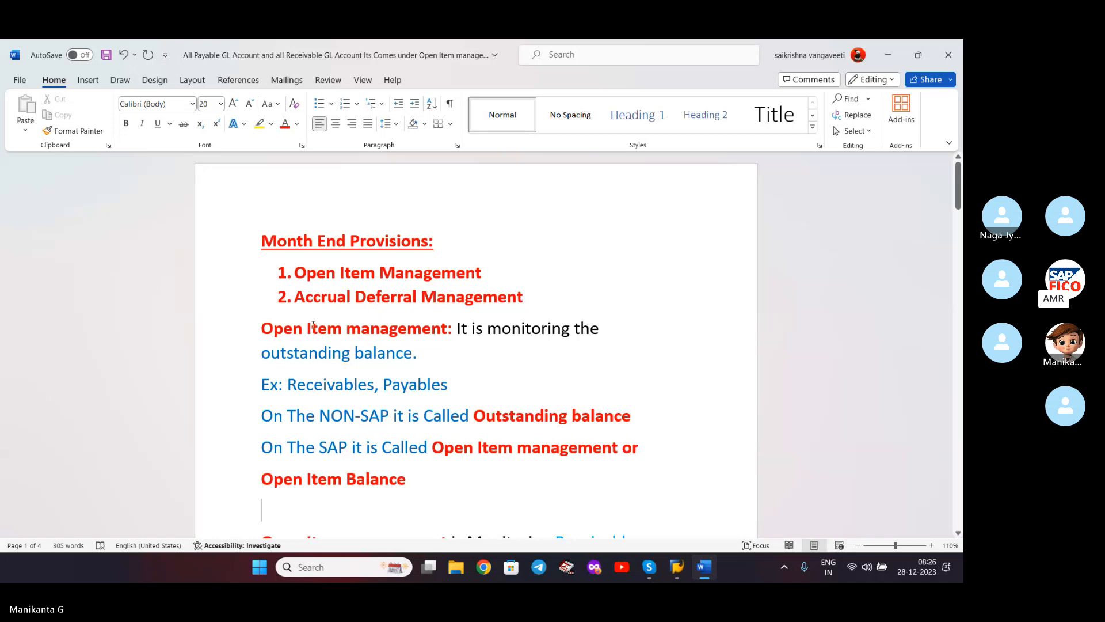
{"action": "left_click", "coordinate": [255, 326]}
{"action": "type", "text": "1."}
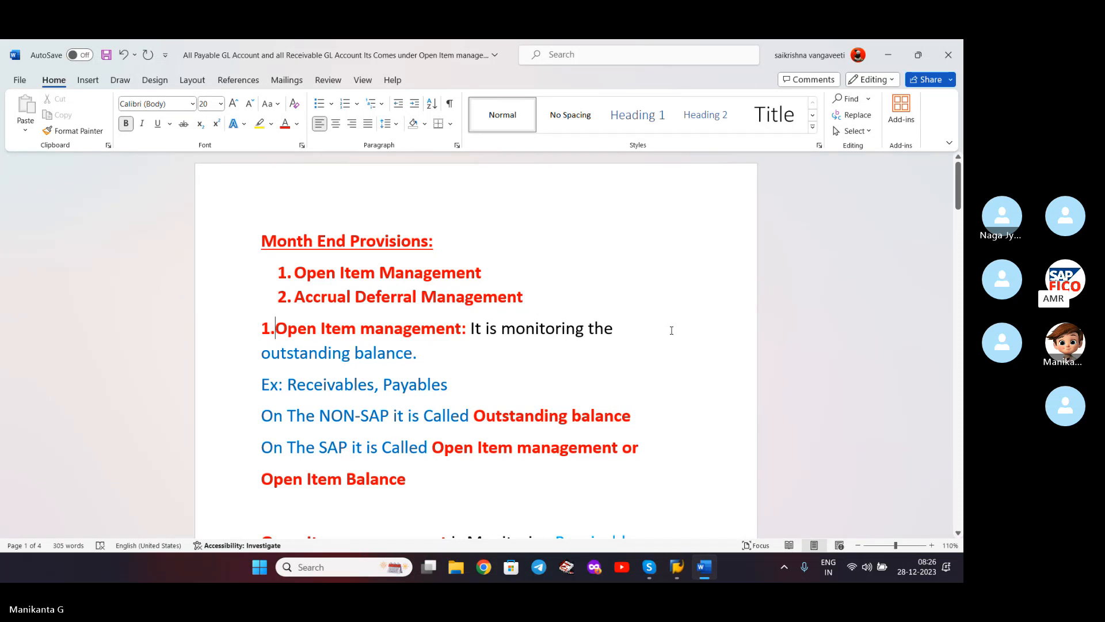
{"action": "left_click", "coordinate": [504, 355]}
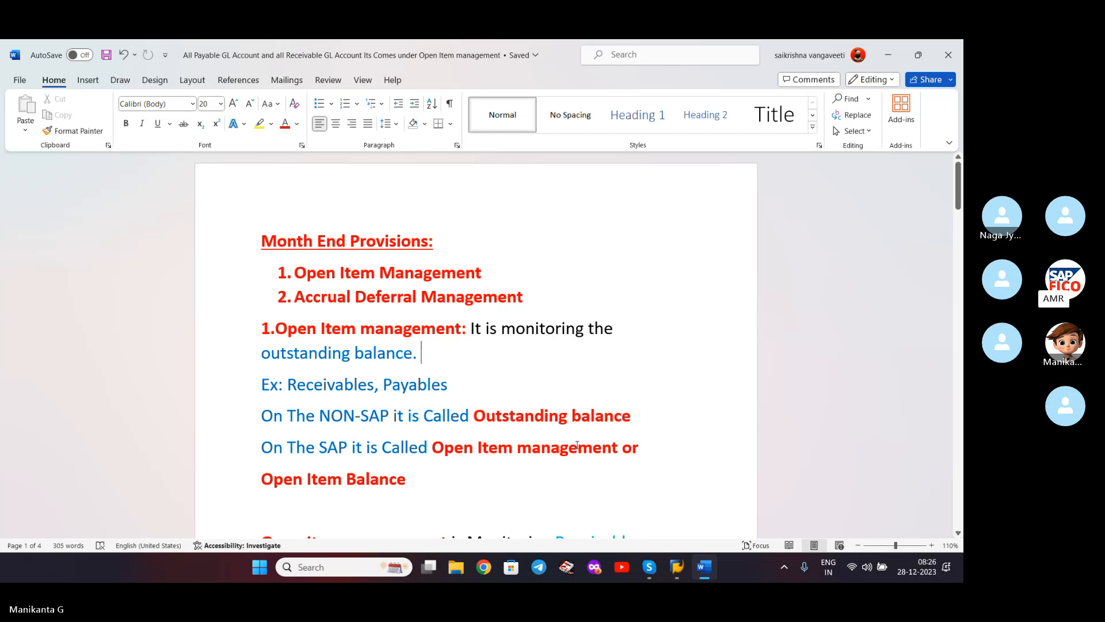
{"action": "left_click", "coordinate": [448, 478]}
{"action": "scroll", "coordinate": [448, 478], "scroll_direction": "down", "scroll_amount": 3}
{"action": "scroll", "coordinate": [493, 338], "scroll_direction": "down", "scroll_amount": 1}
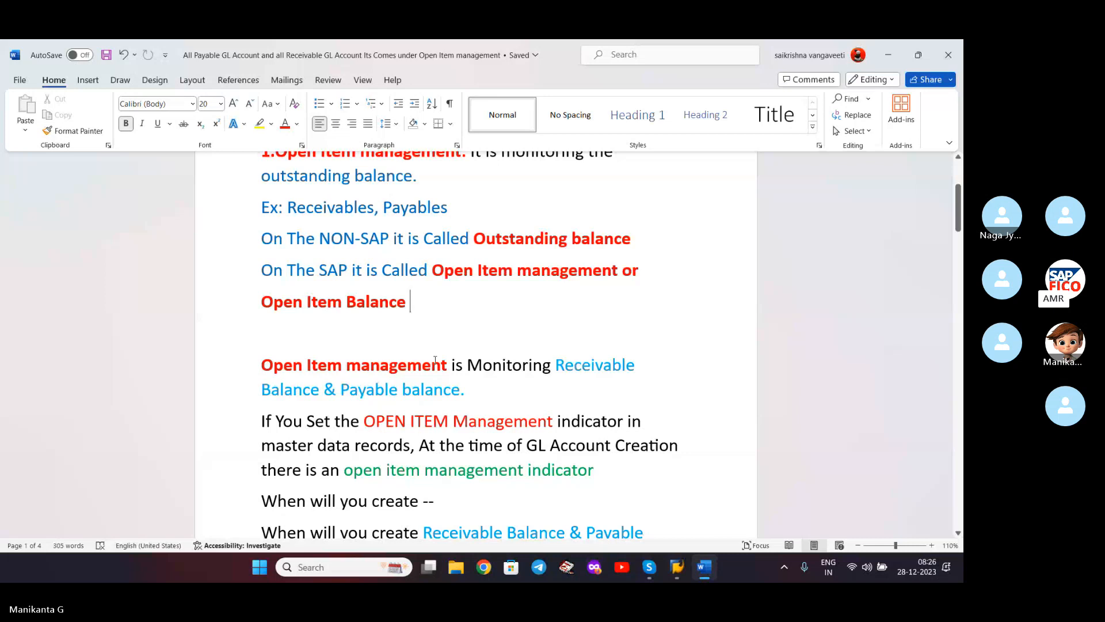
- Delete the empty paragraph below Open Item Balance and the blank line before 'EX: TAX Payable'
{"action": "key", "text": "Delete"}
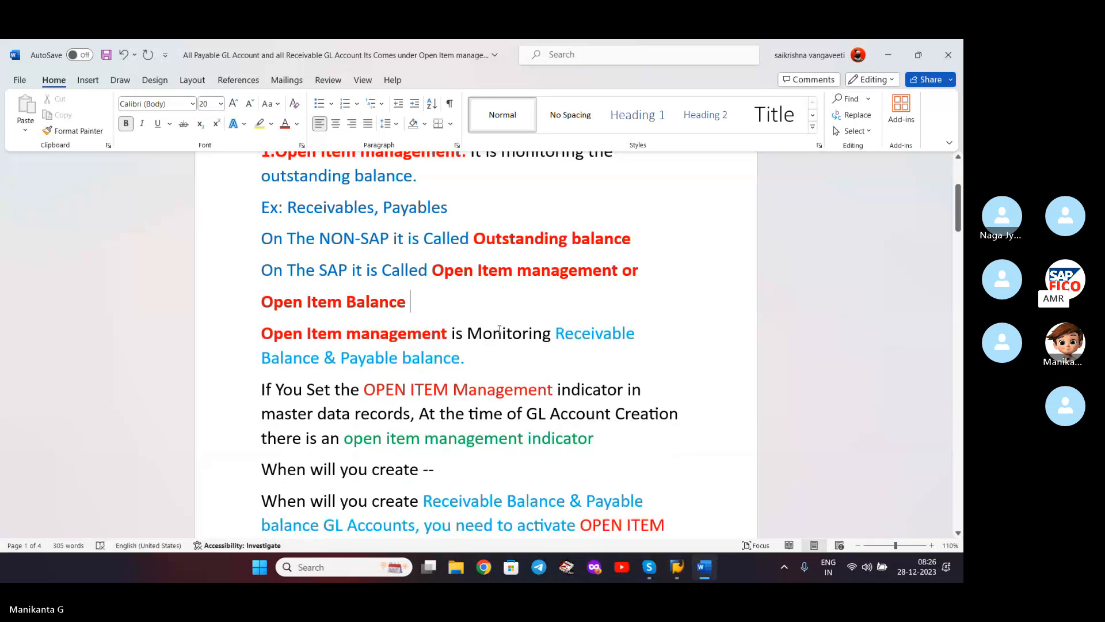
{"action": "left_click", "coordinate": [507, 360]}
{"action": "left_click", "coordinate": [648, 447]}
{"action": "scroll", "coordinate": [631, 447], "scroll_direction": "down", "scroll_amount": 3}
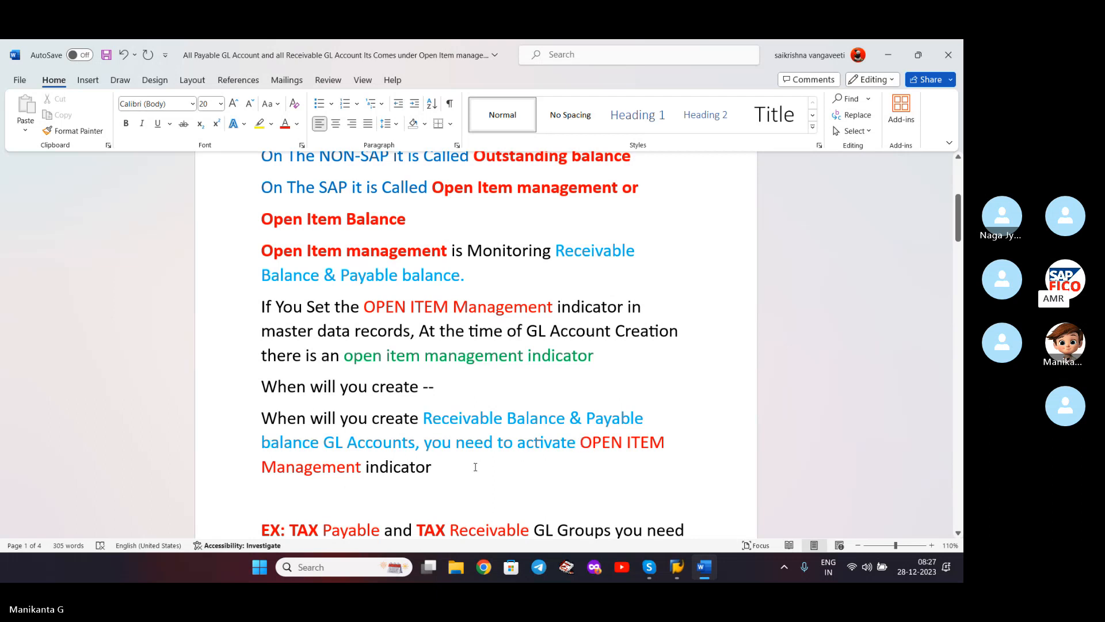
{"action": "scroll", "coordinate": [476, 467], "scroll_direction": "down", "scroll_amount": 1}
{"action": "scroll", "coordinate": [481, 445], "scroll_direction": "down", "scroll_amount": 1}
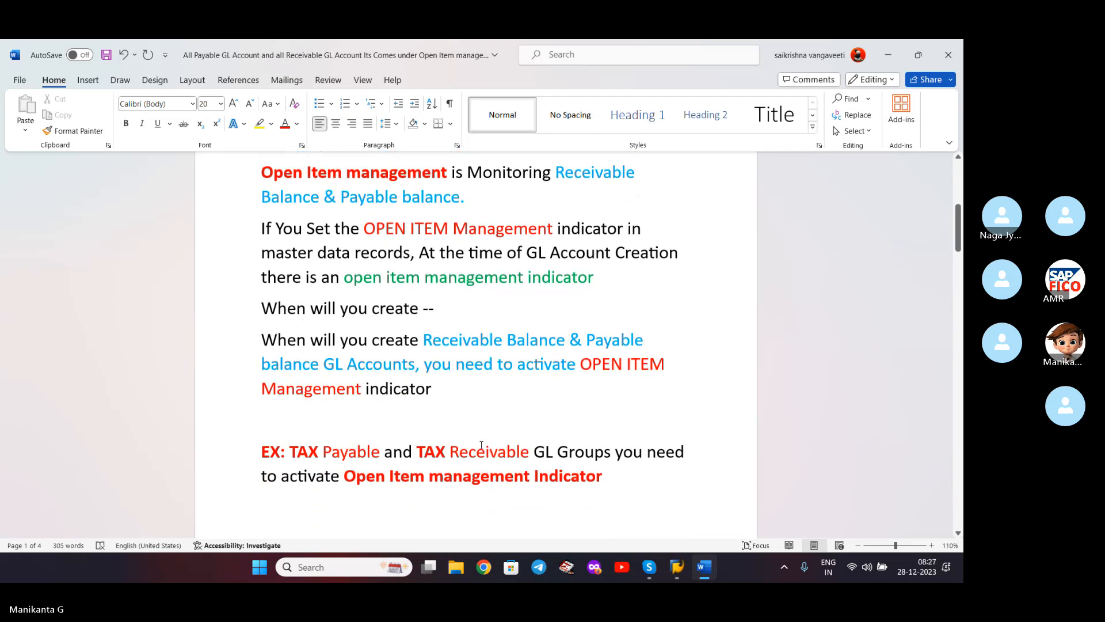
{"action": "scroll", "coordinate": [481, 445], "scroll_direction": "down", "scroll_amount": 1}
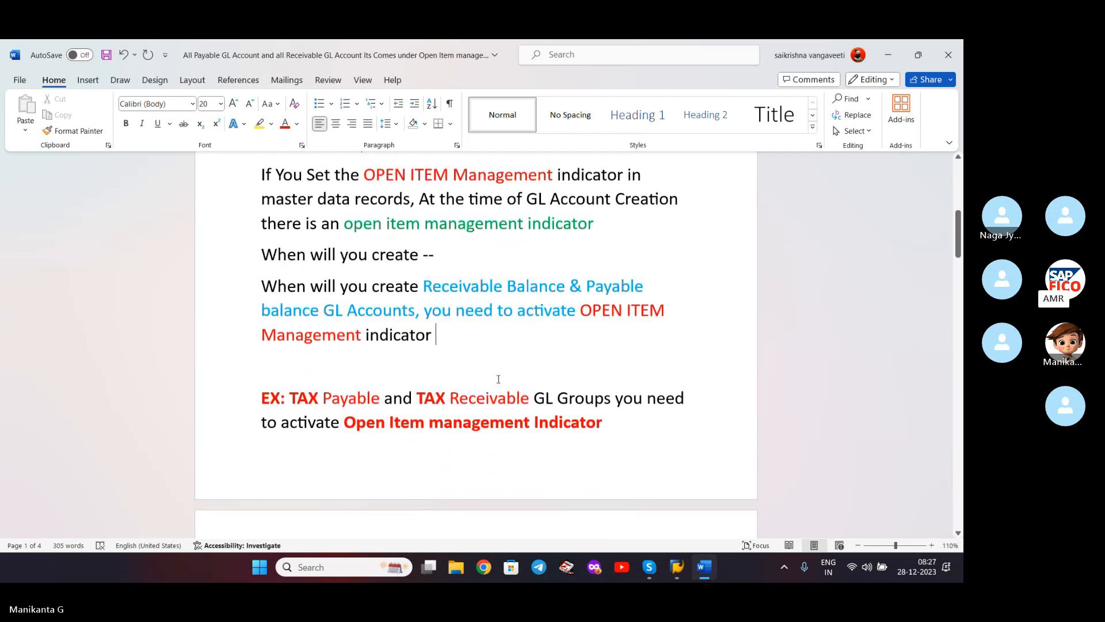
{"action": "key", "text": "Delete"}
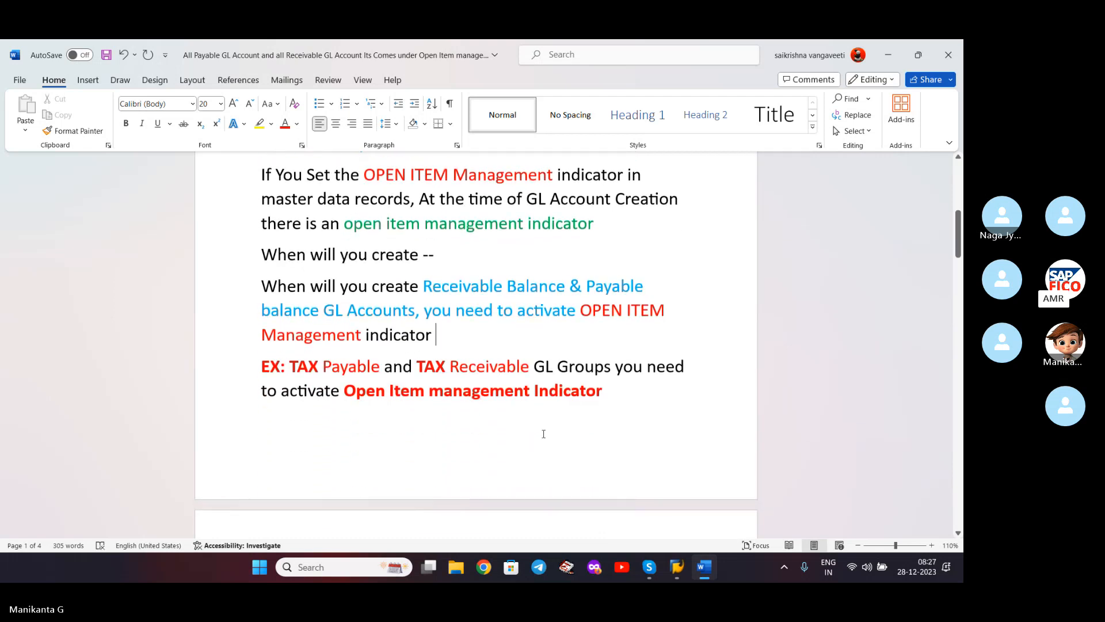
{"action": "scroll", "coordinate": [544, 434], "scroll_direction": "down", "scroll_amount": 1}
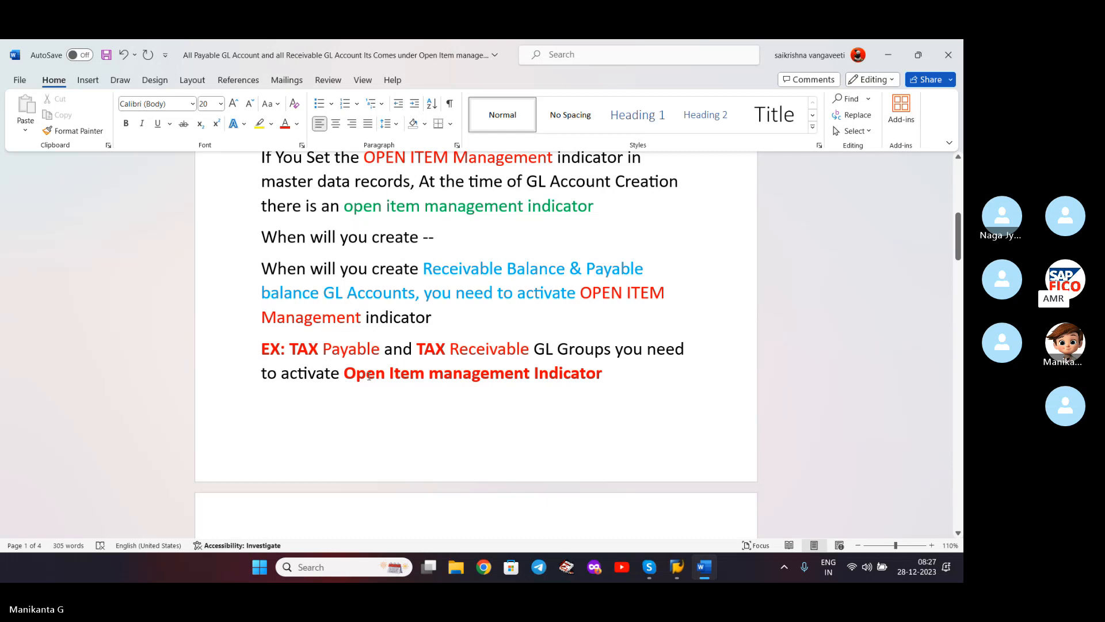
{"action": "scroll", "coordinate": [369, 376], "scroll_direction": "down", "scroll_amount": 1}
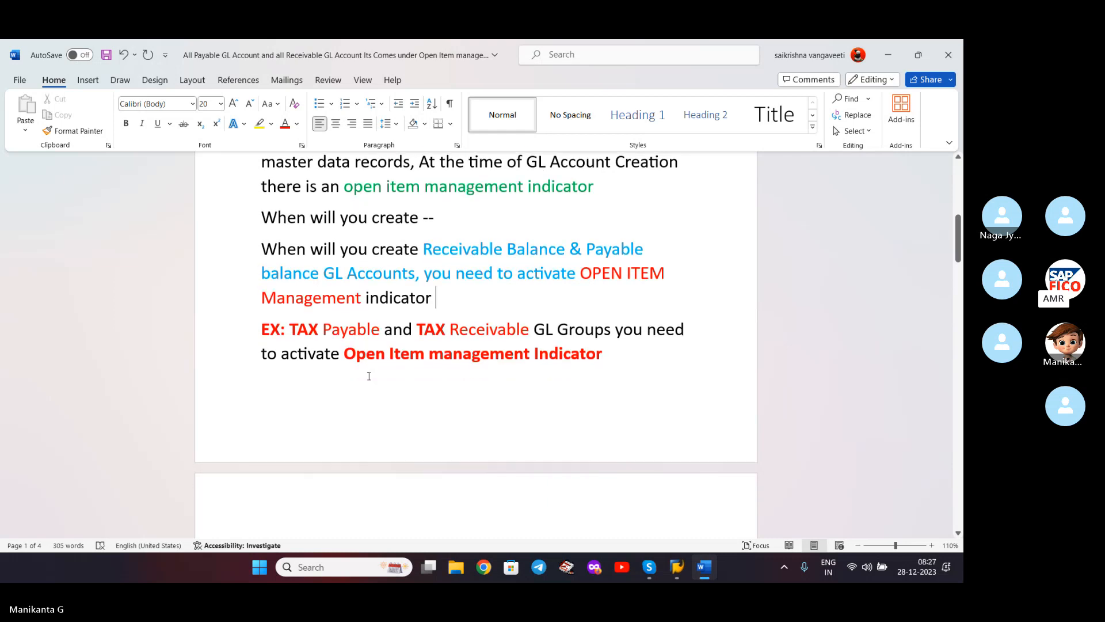
{"action": "scroll", "coordinate": [369, 376], "scroll_direction": "down", "scroll_amount": 5}
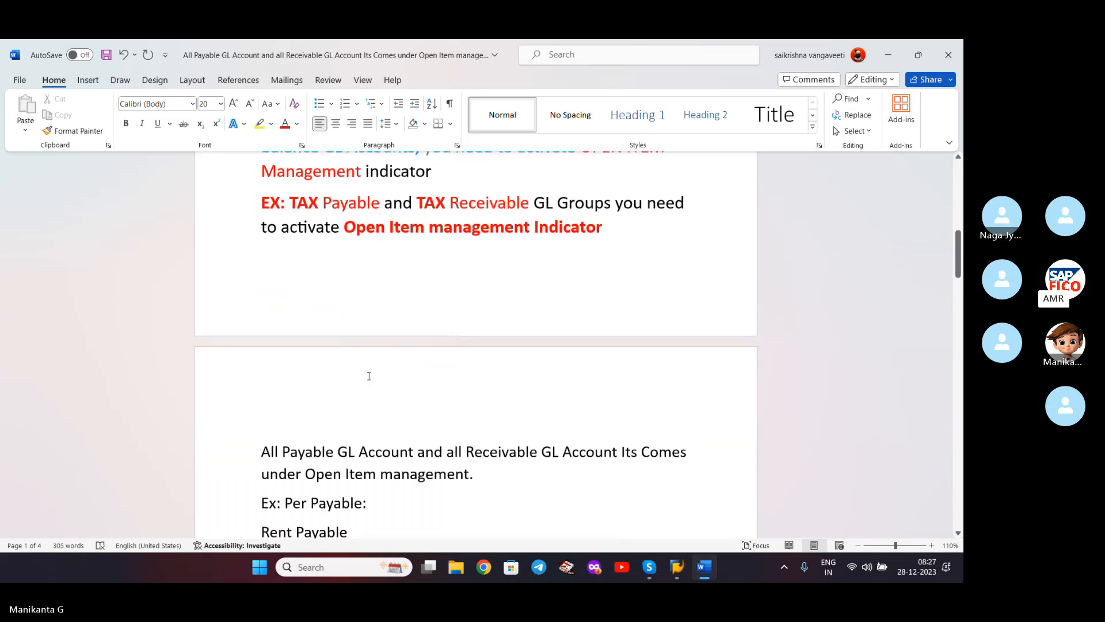
- Remove the empty line atop page 2 and the stray word 'Its', then save
{"action": "left_click", "coordinate": [369, 376]}
{"action": "key", "text": "Delete"}
{"action": "scroll", "coordinate": [369, 376], "scroll_direction": "down", "scroll_amount": 3}
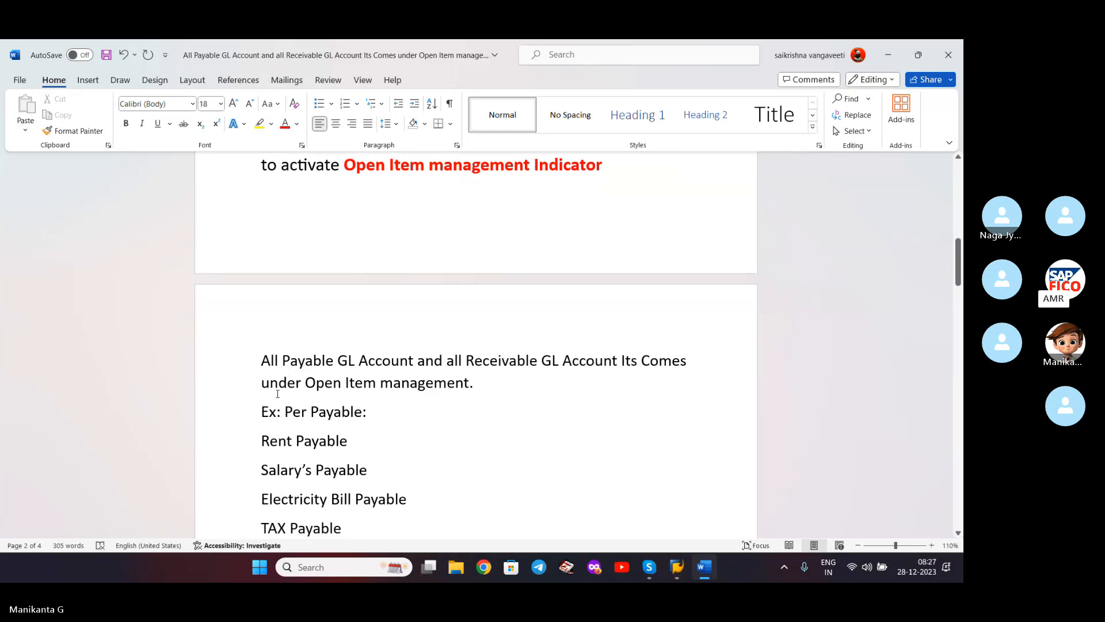
{"action": "left_click", "coordinate": [636, 360]}
{"action": "key", "text": "BackSpace"}
{"action": "key", "text": "BackSpace"}
{"action": "key", "text": "BackSpace"}
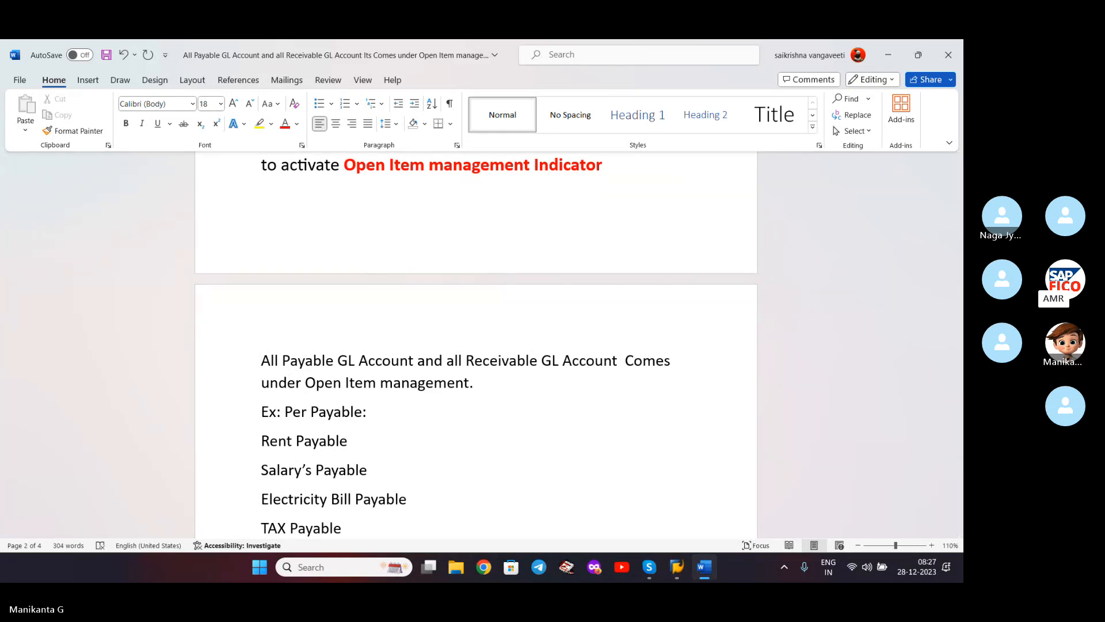
{"action": "key", "text": "Delete"}
{"action": "key", "text": "ctrl+s"}
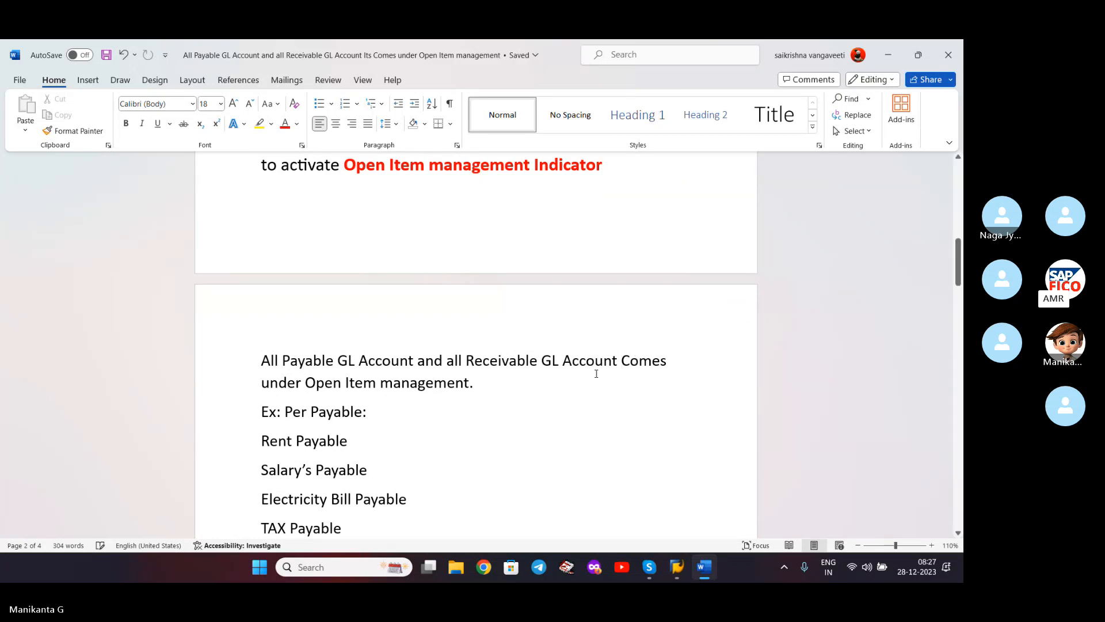
- Correct 'coms' to 'comes' on the current assets line and save the notes
{"action": "left_click", "coordinate": [520, 390]}
{"action": "scroll", "coordinate": [404, 472], "scroll_direction": "down", "scroll_amount": 3}
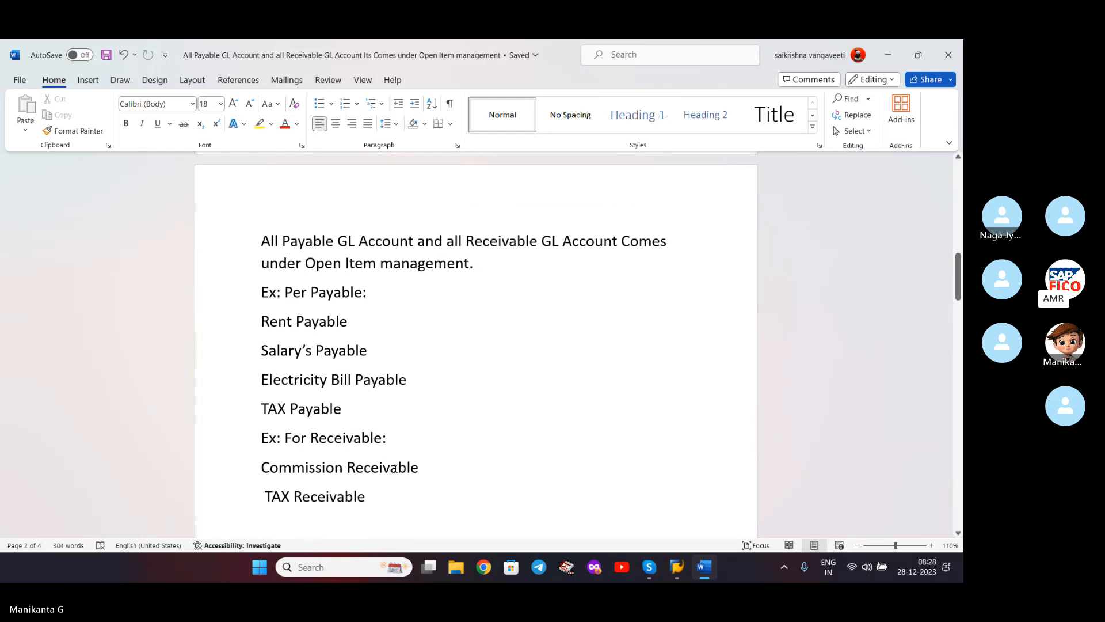
{"action": "scroll", "coordinate": [378, 483], "scroll_direction": "down", "scroll_amount": 2}
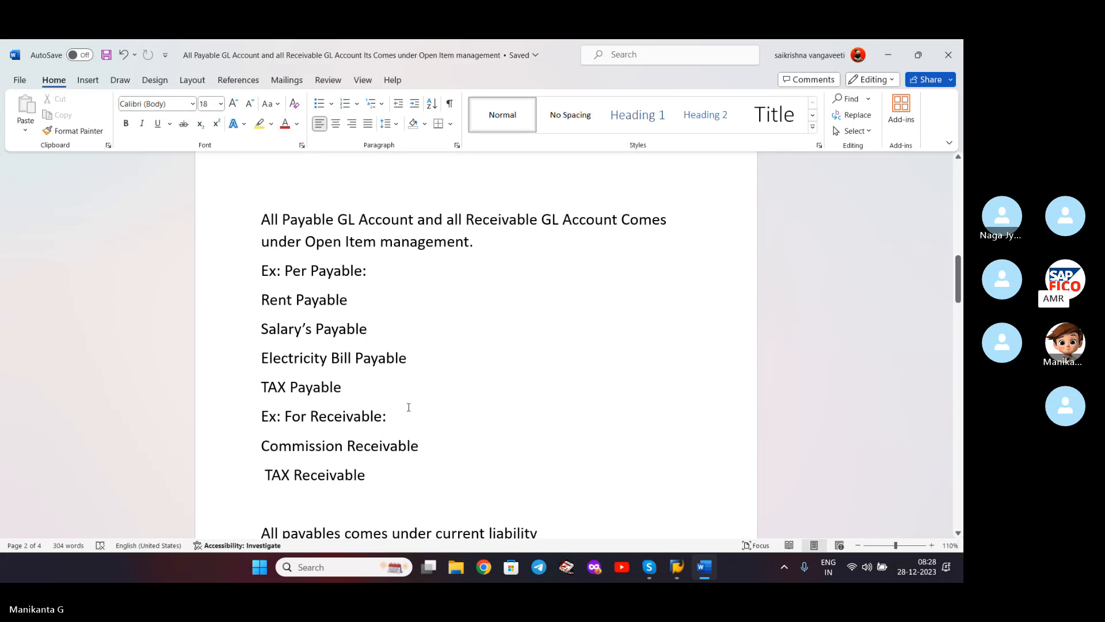
{"action": "scroll", "coordinate": [409, 412], "scroll_direction": "down", "scroll_amount": 3}
{"action": "scroll", "coordinate": [409, 412], "scroll_direction": "down", "scroll_amount": 3}
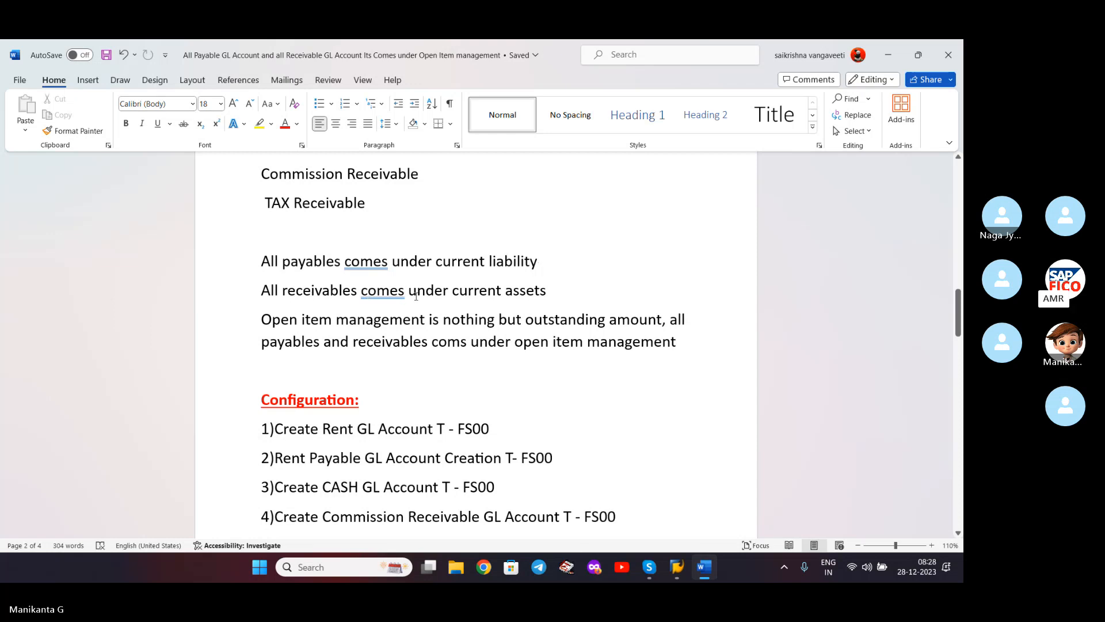
{"action": "left_click", "coordinate": [553, 287]}
{"action": "left_click", "coordinate": [459, 341]}
{"action": "type", "text": "e"}
{"action": "scroll", "coordinate": [509, 354], "scroll_direction": "down", "scroll_amount": 2}
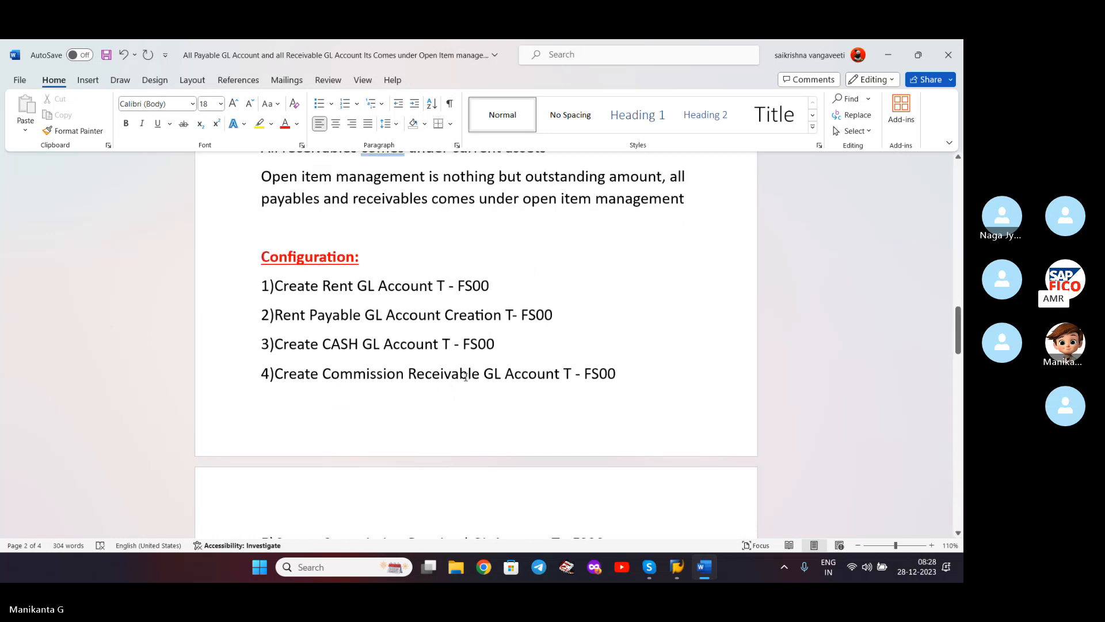
{"action": "key", "text": "ctrl+s"}
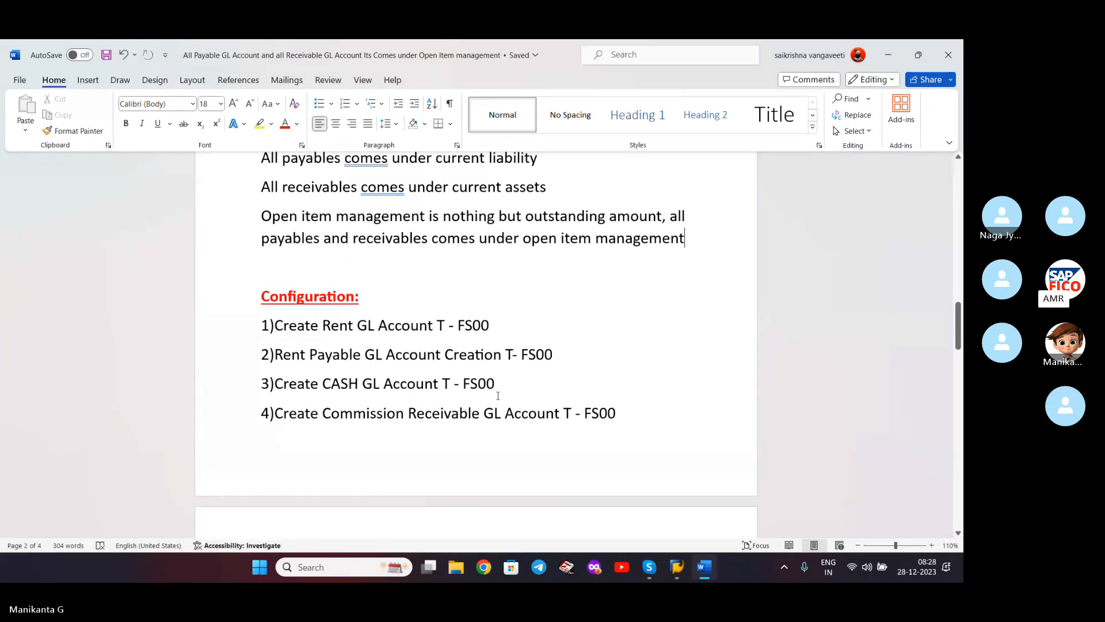
- Delete the blank lines under TAX Receivable and above ENTRY POSTING, then save
{"action": "scroll", "coordinate": [487, 326], "scroll_direction": "down", "scroll_amount": 4}
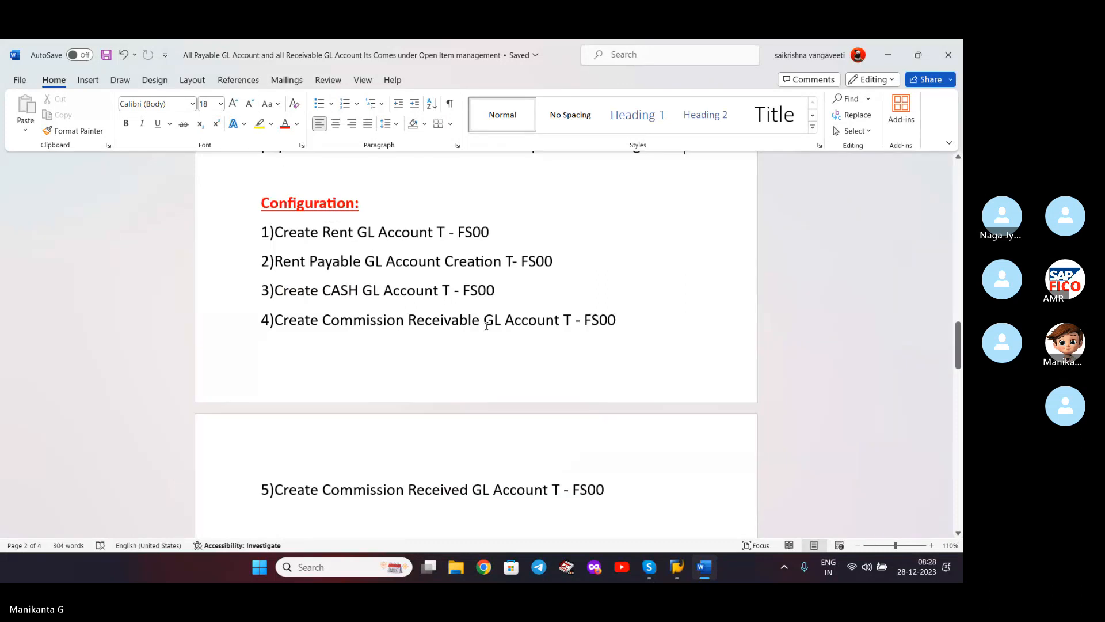
{"action": "scroll", "coordinate": [486, 325], "scroll_direction": "down", "scroll_amount": 10}
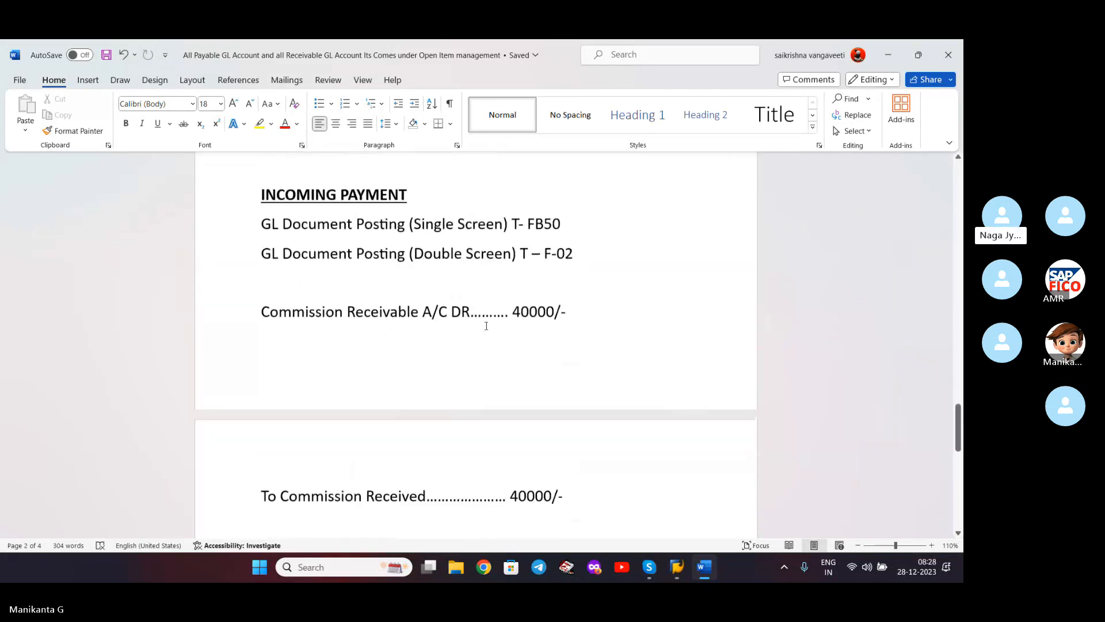
{"action": "scroll", "coordinate": [487, 326], "scroll_direction": "up", "scroll_amount": 6}
{"action": "scroll", "coordinate": [486, 326], "scroll_direction": "up", "scroll_amount": 12}
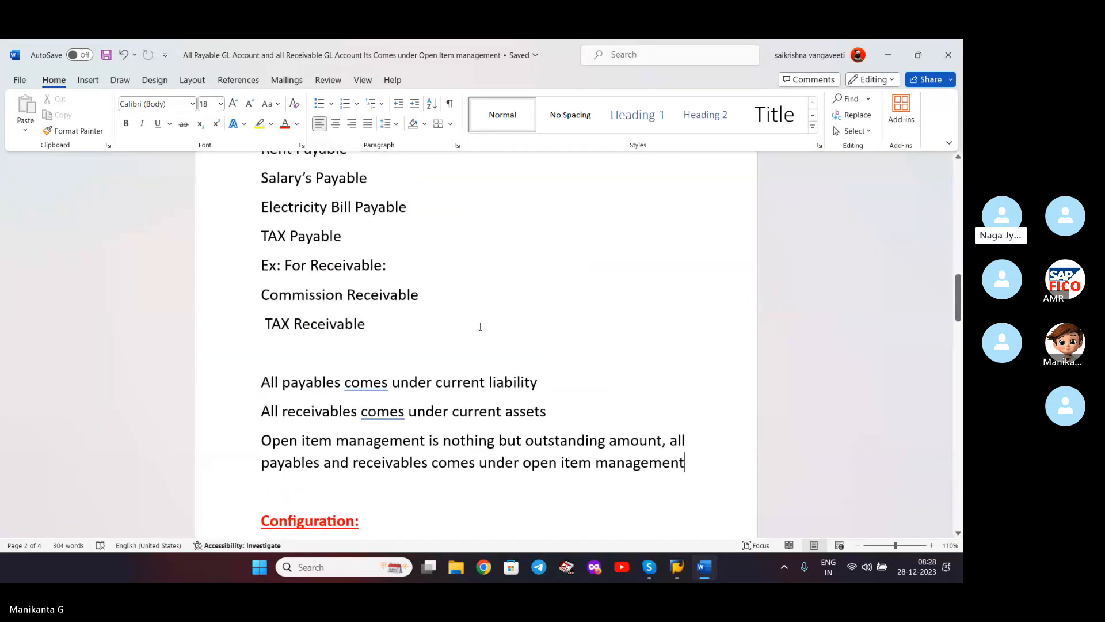
{"action": "left_click", "coordinate": [469, 323]}
{"action": "key", "text": "Delete"}
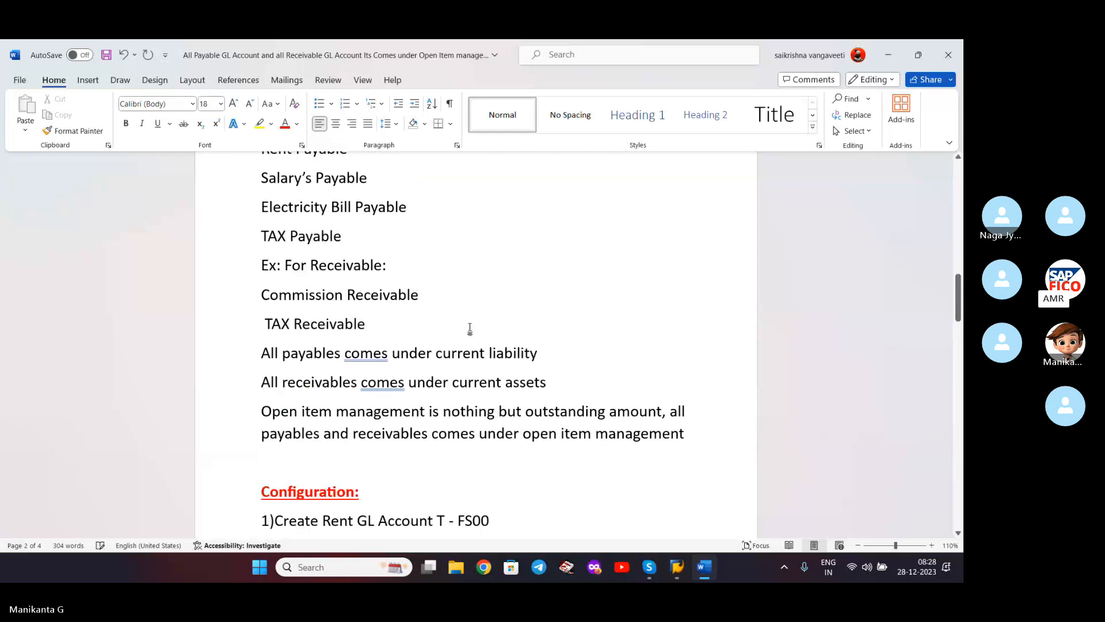
{"action": "scroll", "coordinate": [471, 327], "scroll_direction": "down", "scroll_amount": 2}
{"action": "scroll", "coordinate": [435, 382], "scroll_direction": "down", "scroll_amount": 8}
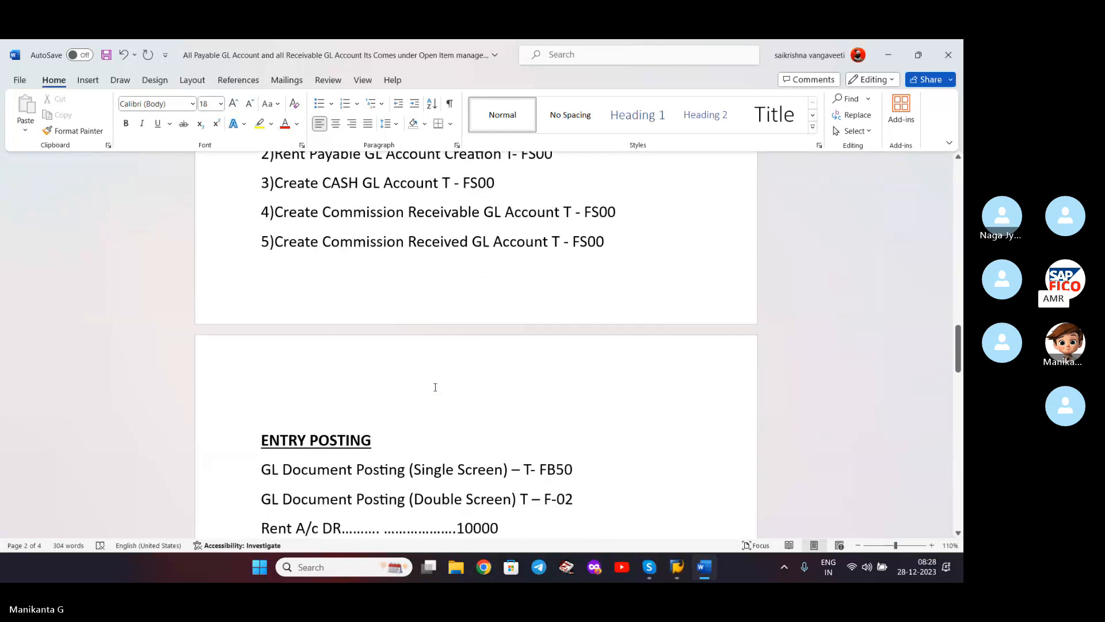
{"action": "left_click", "coordinate": [394, 369]}
{"action": "key", "text": "Delete"}
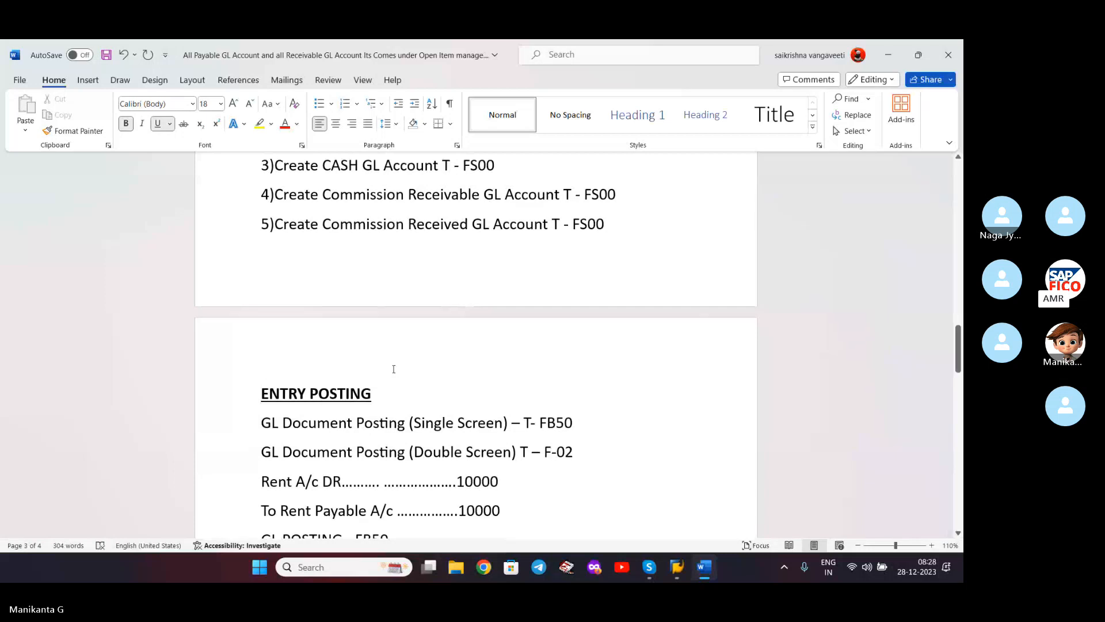
{"action": "key", "text": "ctrl+s"}
- Leave a single spacer line before INCOMING PAYMENT and after the F-02 line
{"action": "scroll", "coordinate": [393, 369], "scroll_direction": "down", "scroll_amount": 1}
{"action": "scroll", "coordinate": [393, 369], "scroll_direction": "down", "scroll_amount": 20}
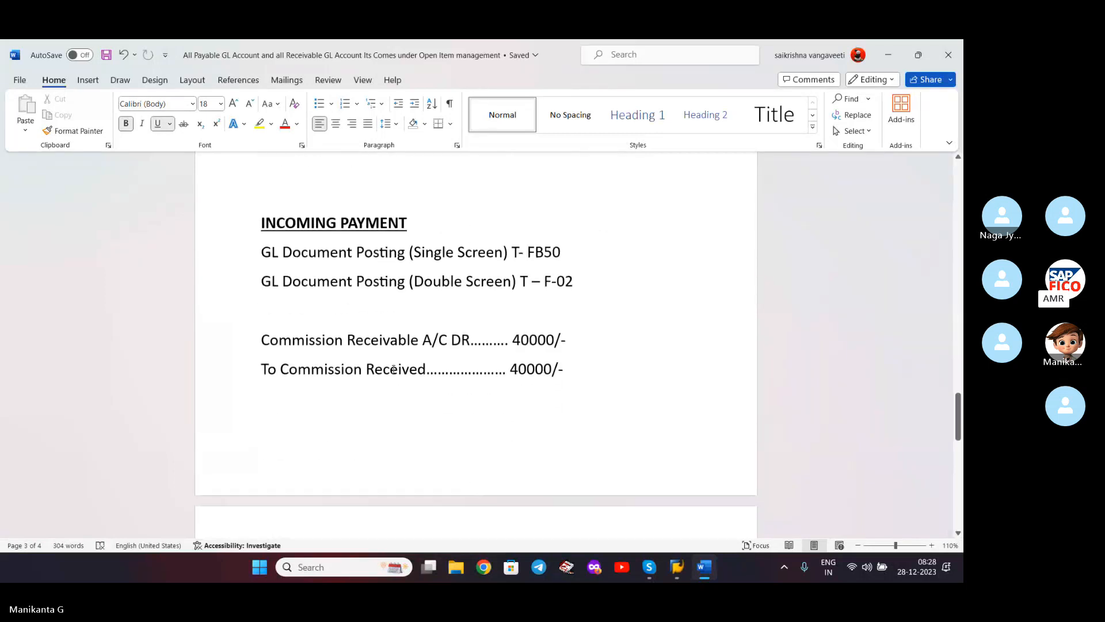
{"action": "scroll", "coordinate": [394, 369], "scroll_direction": "up", "scroll_amount": 20}
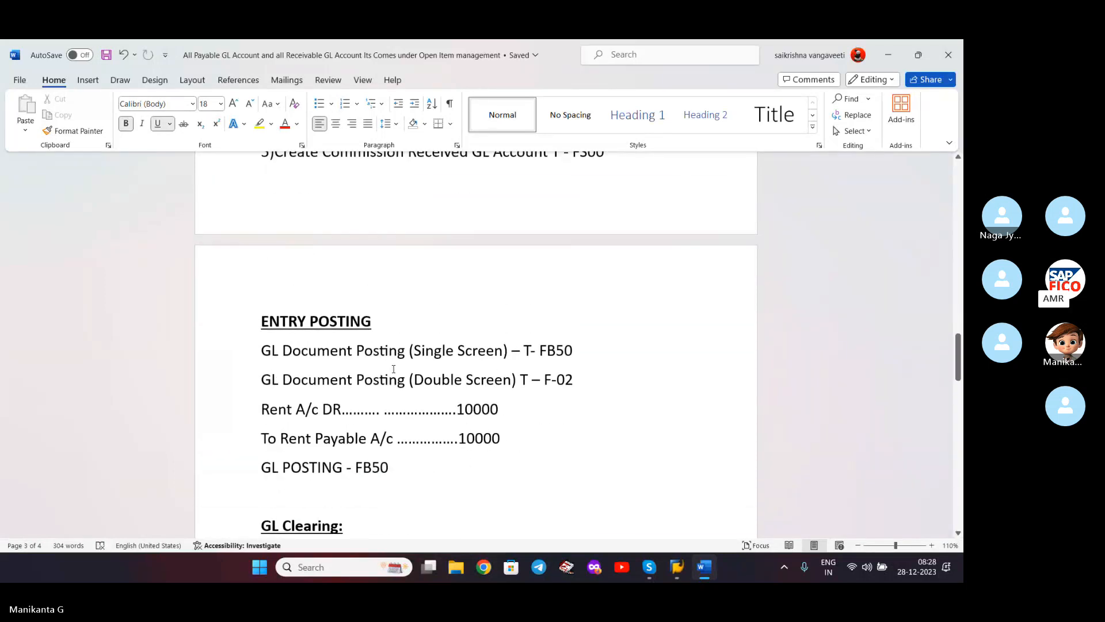
{"action": "scroll", "coordinate": [327, 393], "scroll_direction": "down", "scroll_amount": 5}
{"action": "left_click", "coordinate": [442, 364]}
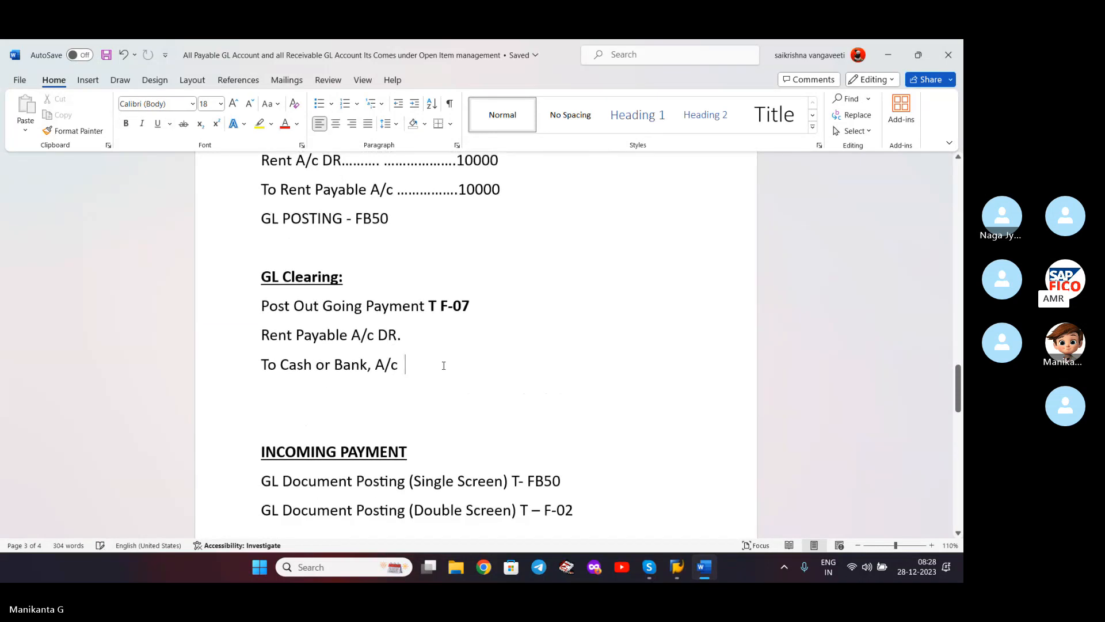
{"action": "key", "text": "Delete"}
{"action": "scroll", "coordinate": [444, 365], "scroll_direction": "down", "scroll_amount": 5}
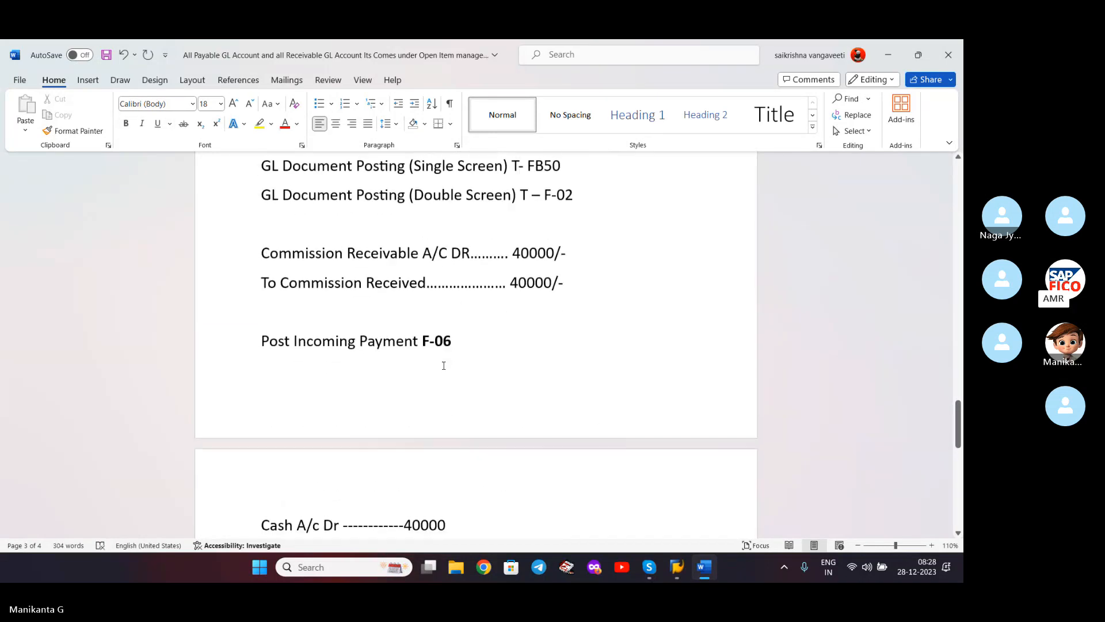
{"action": "scroll", "coordinate": [443, 365], "scroll_direction": "up", "scroll_amount": 1}
{"action": "scroll", "coordinate": [443, 365], "scroll_direction": "down", "scroll_amount": 2}
{"action": "scroll", "coordinate": [443, 365], "scroll_direction": "up", "scroll_amount": 5}
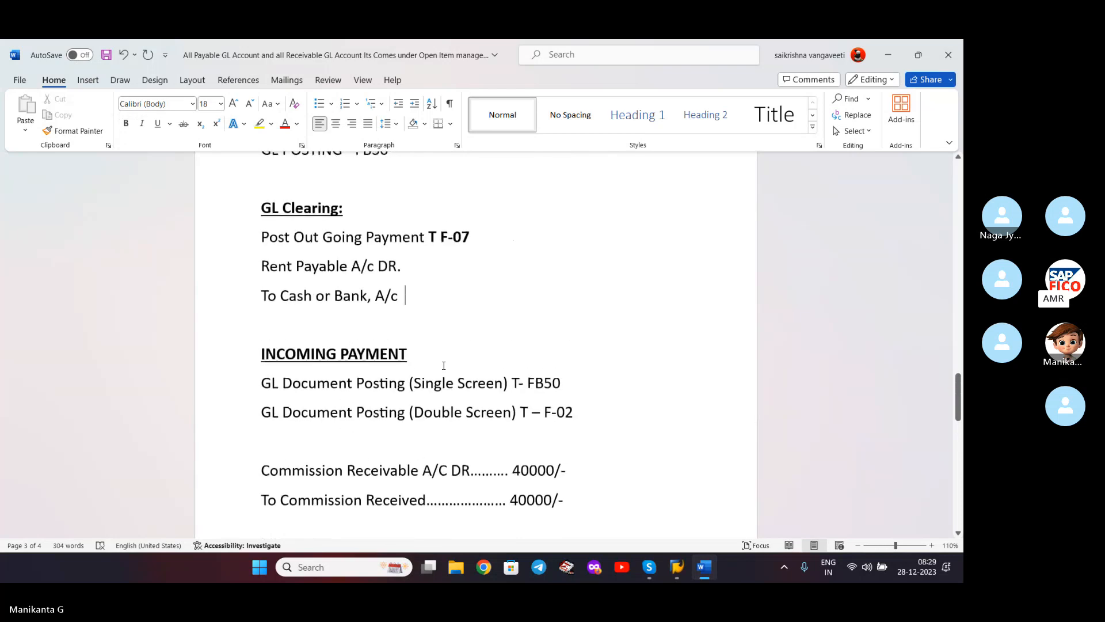
{"action": "key", "text": "Delete"}
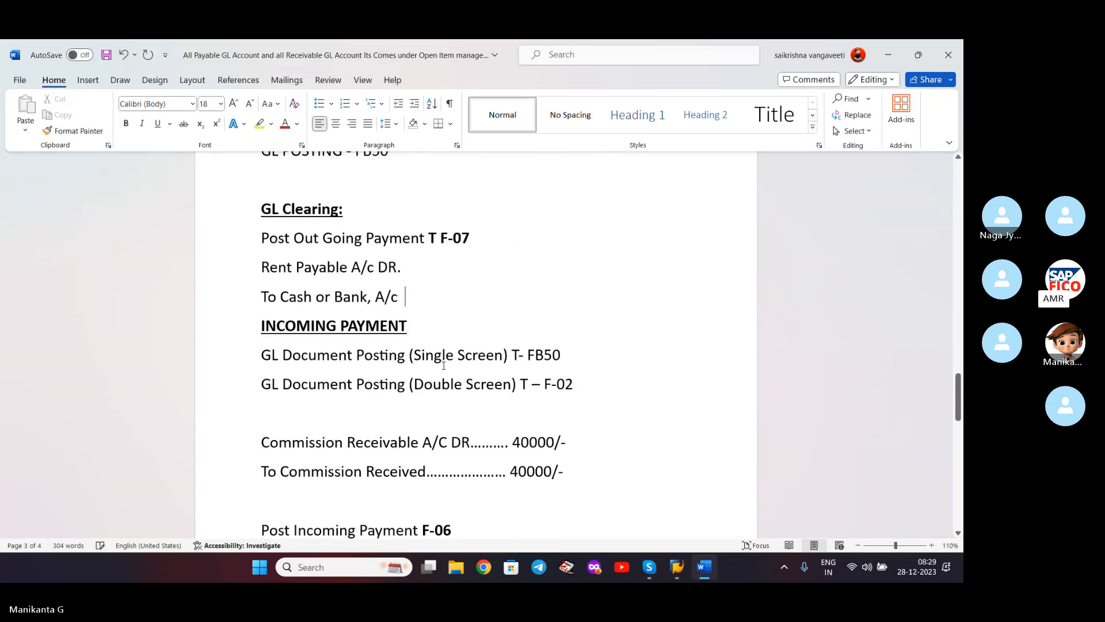
{"action": "key", "text": "Return"}
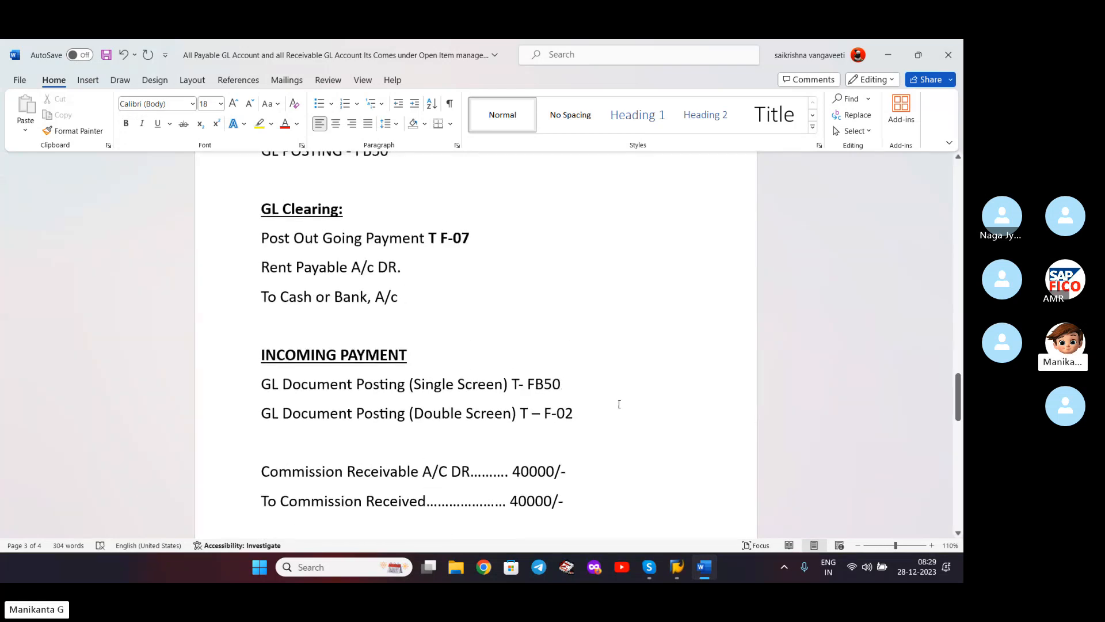
{"action": "left_click", "coordinate": [618, 407]}
{"action": "key", "text": "Delete"}
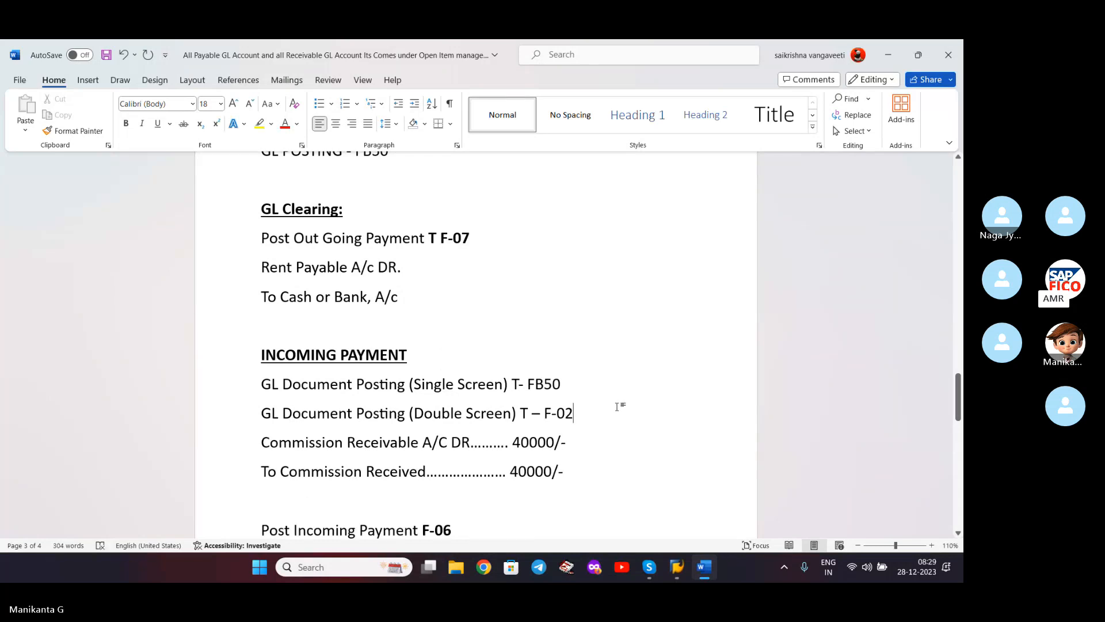
{"action": "scroll", "coordinate": [617, 407], "scroll_direction": "down", "scroll_amount": 1}
{"action": "key", "text": "Return"}
{"action": "scroll", "coordinate": [536, 382], "scroll_direction": "down", "scroll_amount": 3}
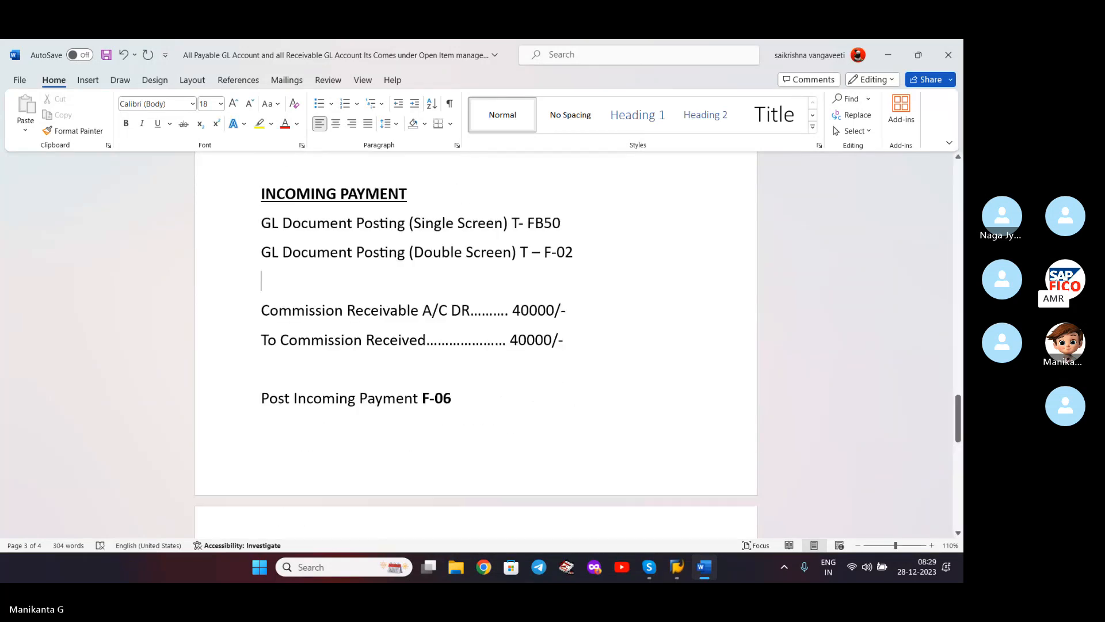
- Hide Word to show the FBL3N cleared items for account 200109, then switch to Skype's 17th Batch Meeting call
{"action": "left_click", "coordinate": [888, 54]}
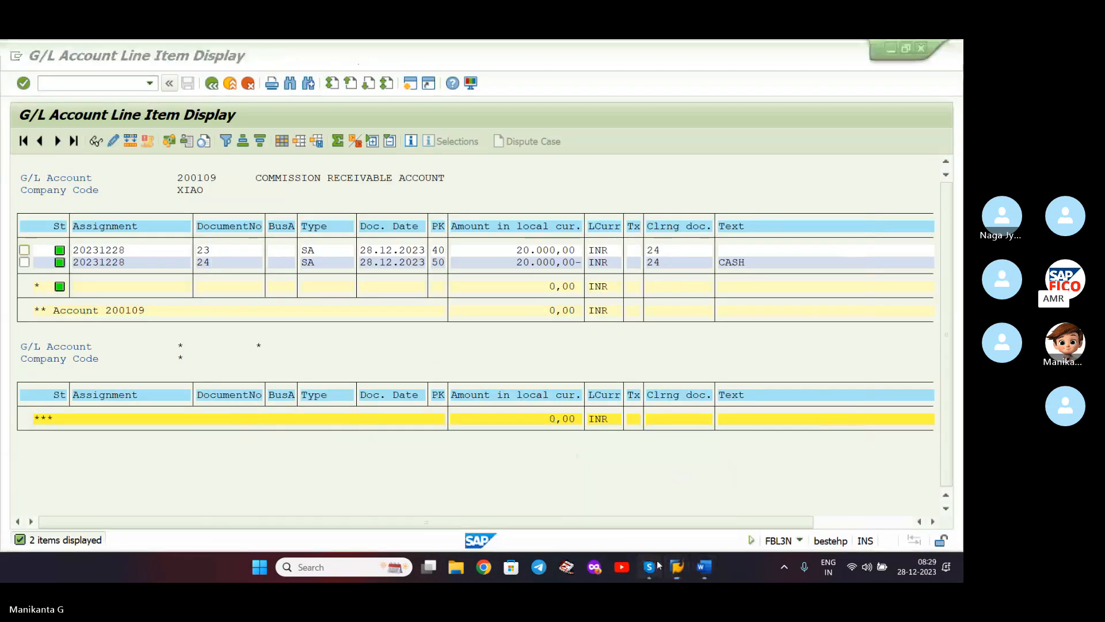
{"action": "left_click", "coordinate": [644, 475]}
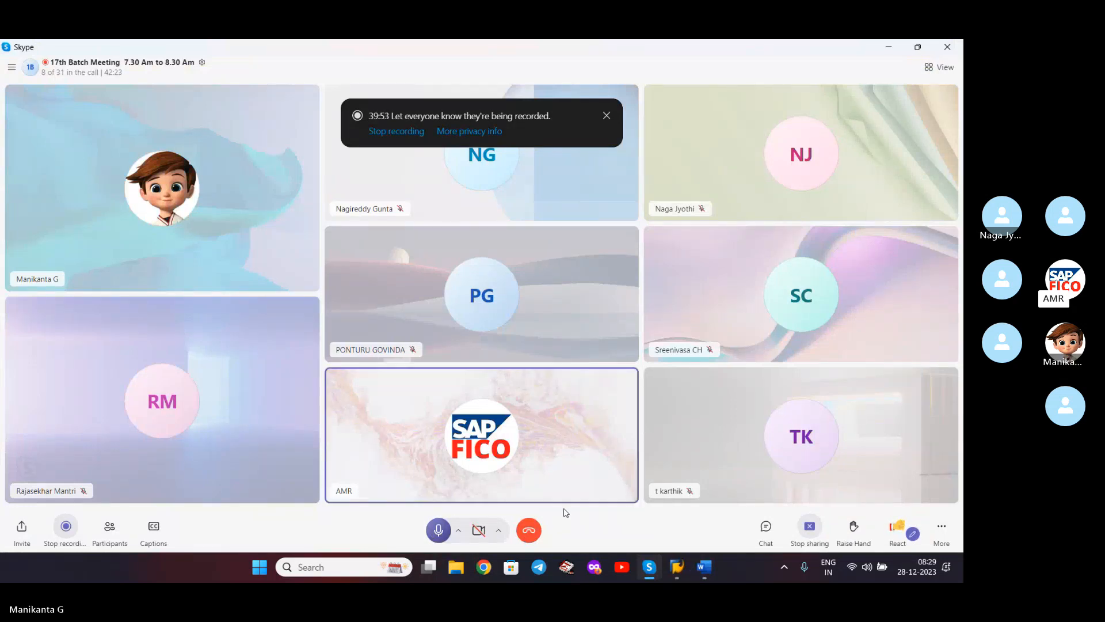
- Mute the presenter's microphone in the 17th Batch Meeting call
{"action": "left_click", "coordinate": [438, 534]}
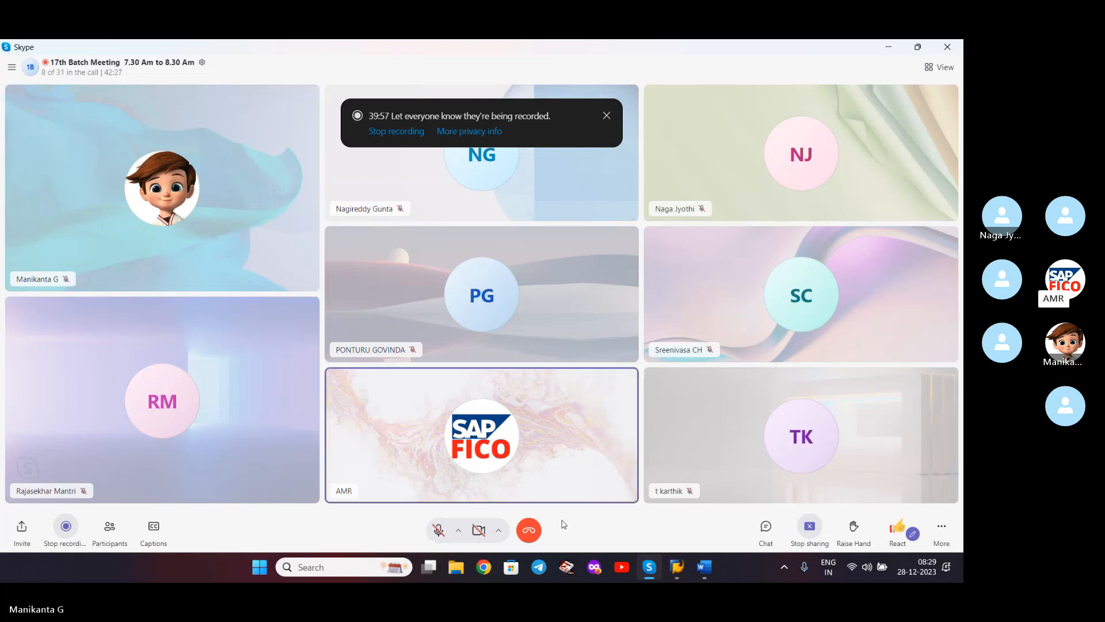